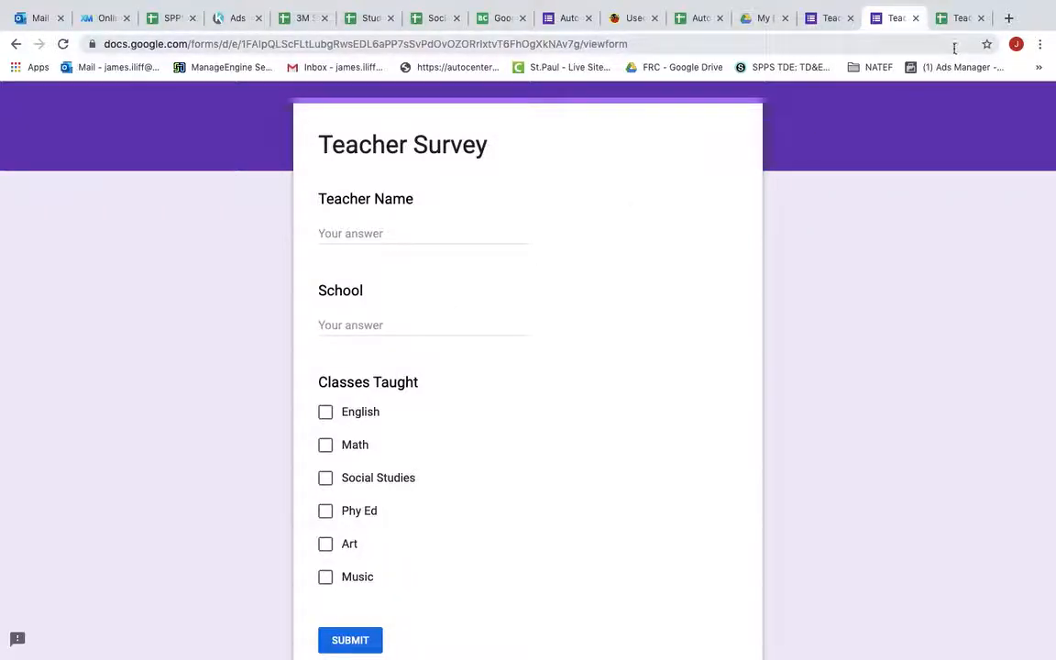
Compare the raw responses in the Form Responses 1 sheet with the filtered data in Class View by School.
{"action": "left_click", "coordinate": [953, 18]}
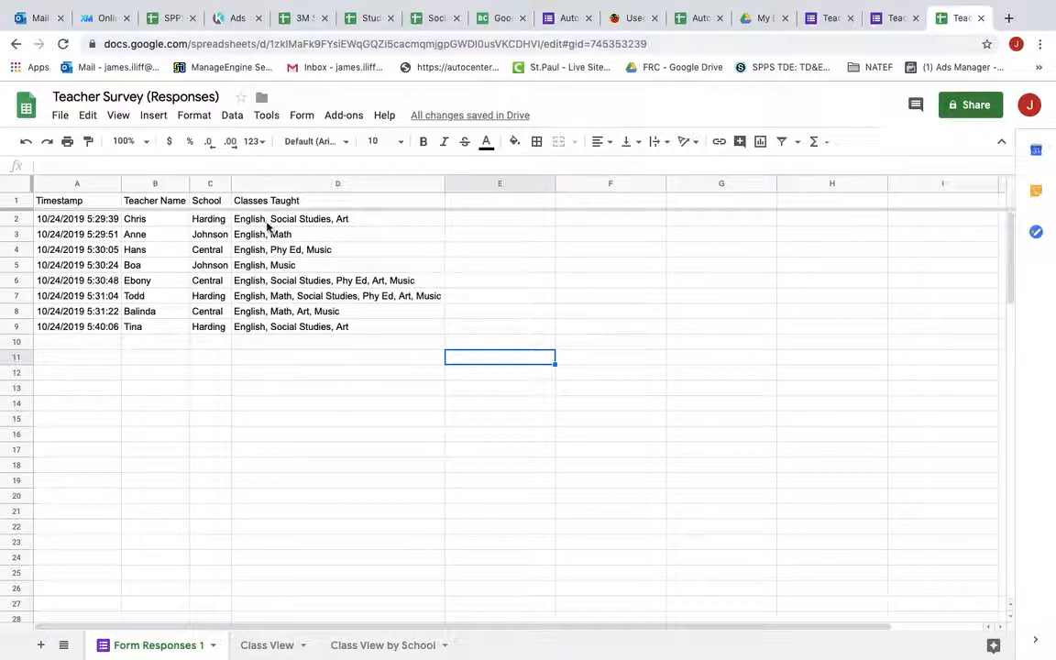
{"action": "key", "text": "super+Tab"}
{"action": "key", "text": "super+Tab"}
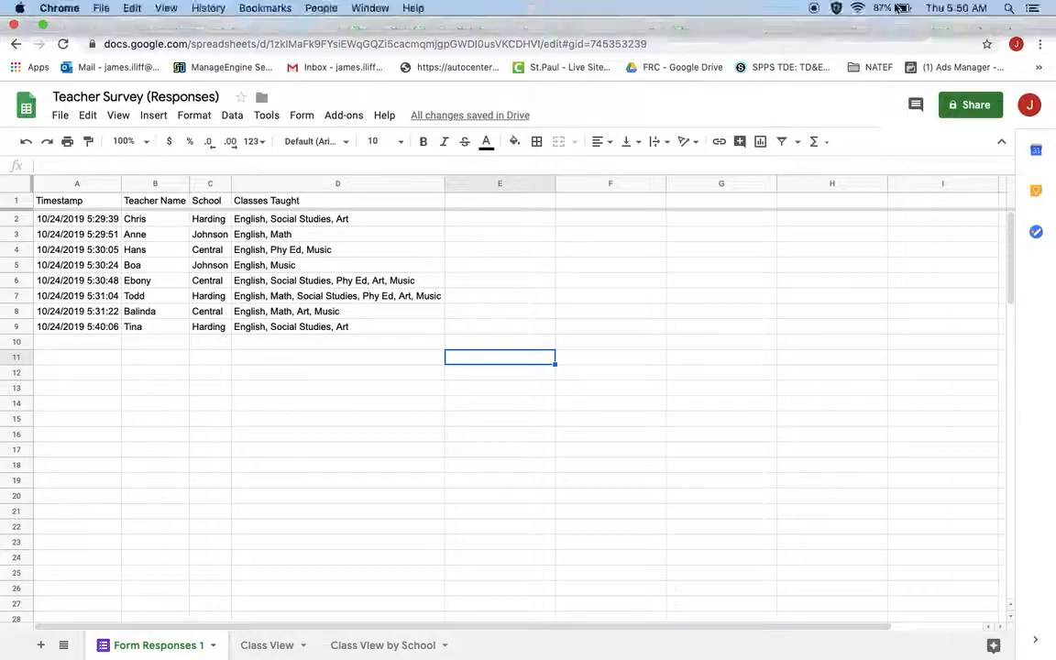
{"action": "left_click", "coordinate": [893, 24]}
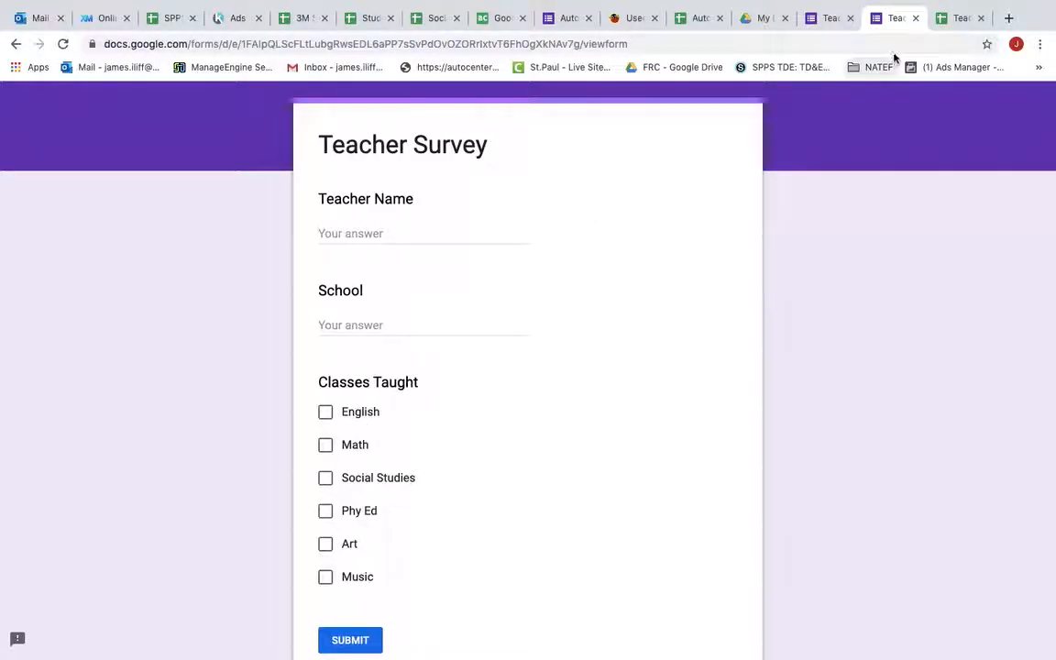
{"action": "left_click", "coordinate": [957, 18]}
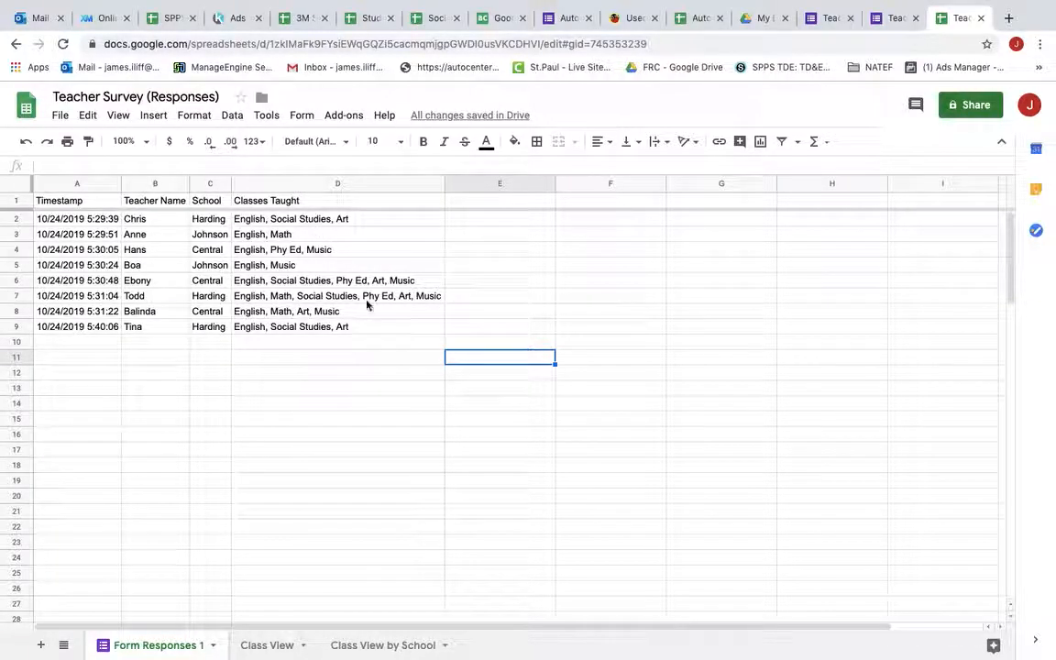
{"action": "left_click", "coordinate": [366, 646]}
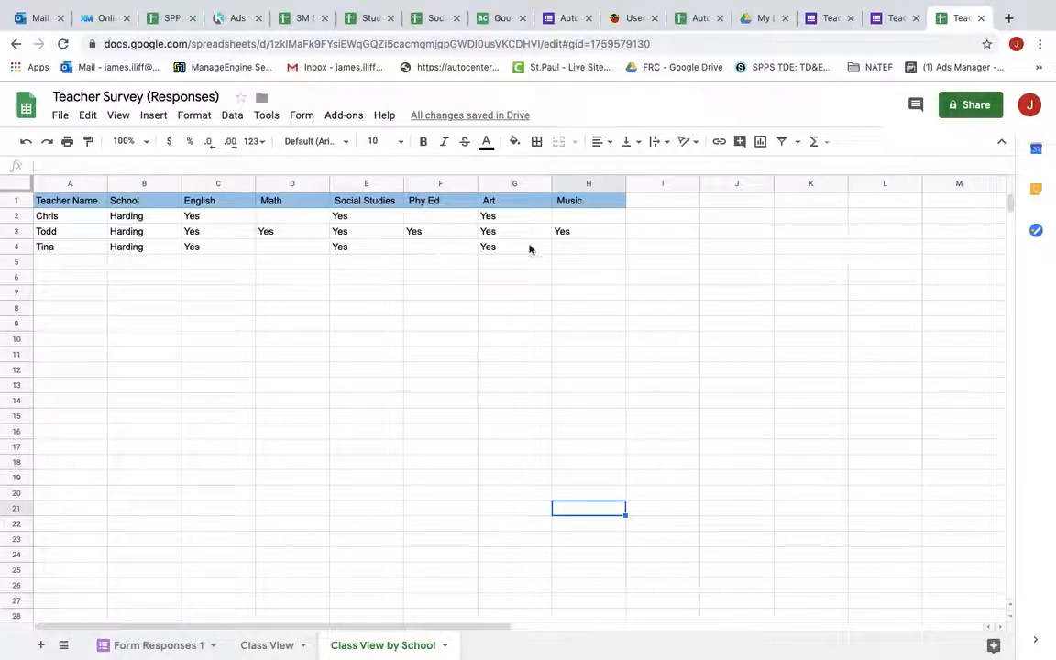
{"action": "left_click", "coordinate": [158, 647]}
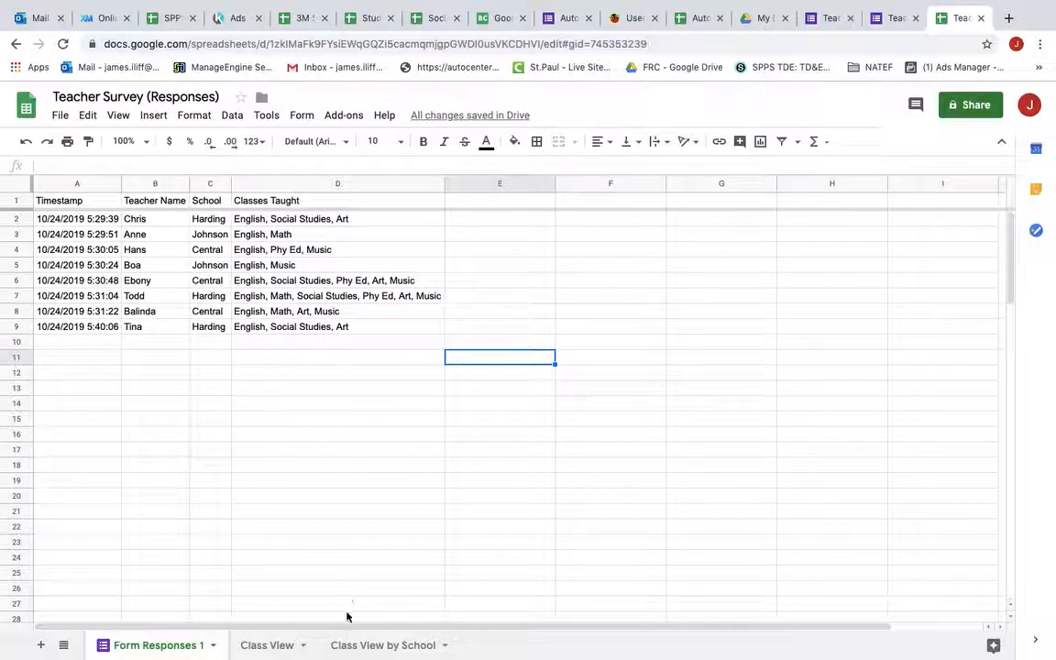
{"action": "left_click", "coordinate": [348, 646]}
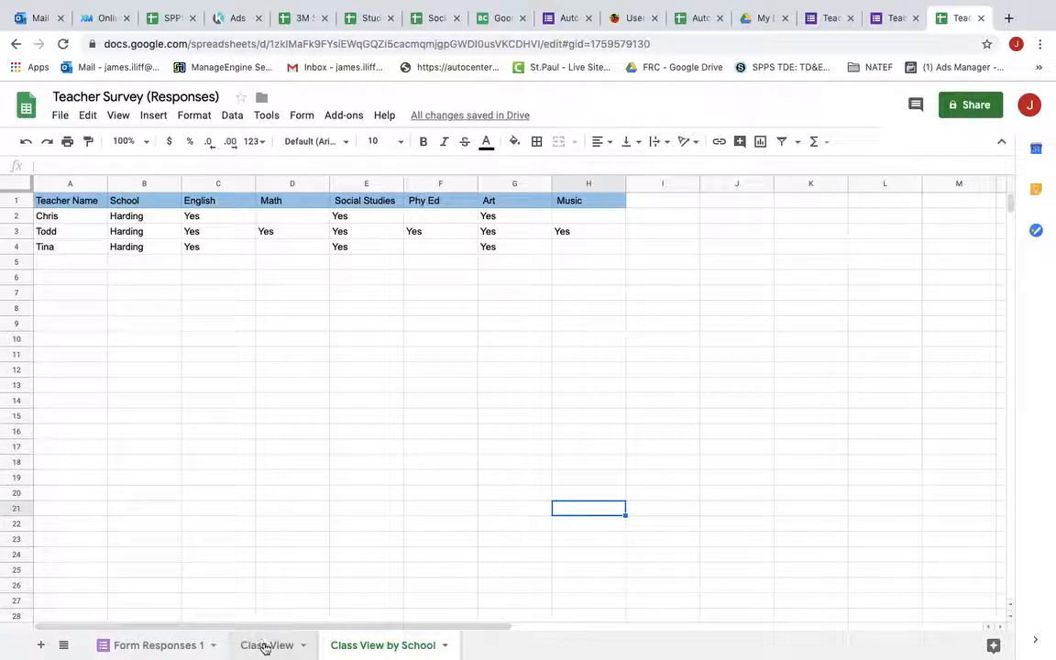
{"action": "left_click", "coordinate": [152, 647]}
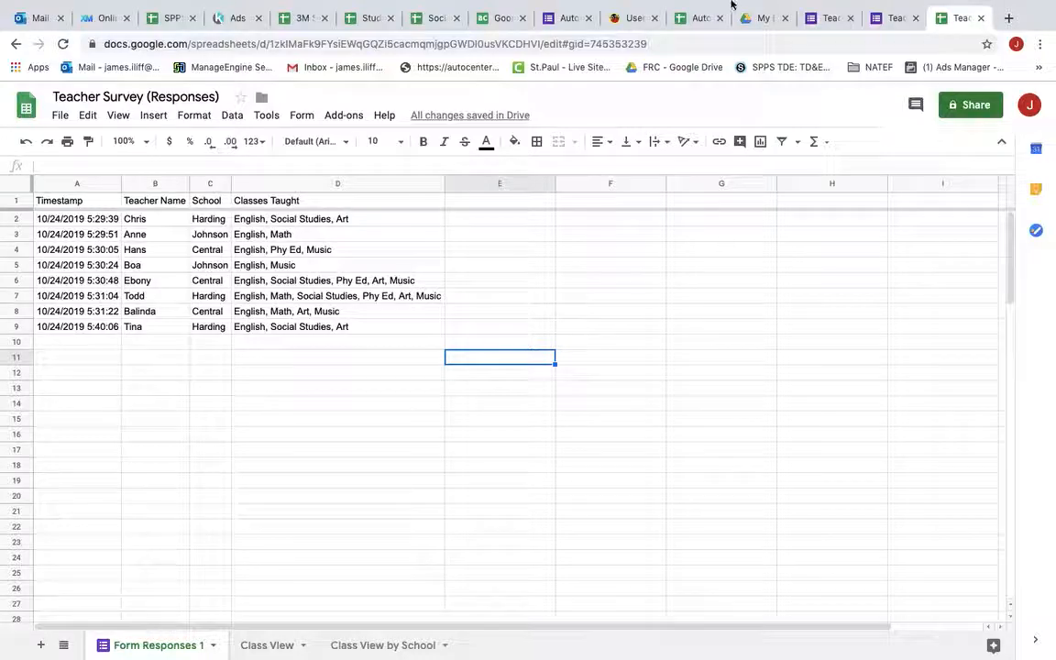
Review the Teacher Survey form's questions in the form editor, from Teacher Name through the Classes Taught options.
{"action": "left_click", "coordinate": [889, 20]}
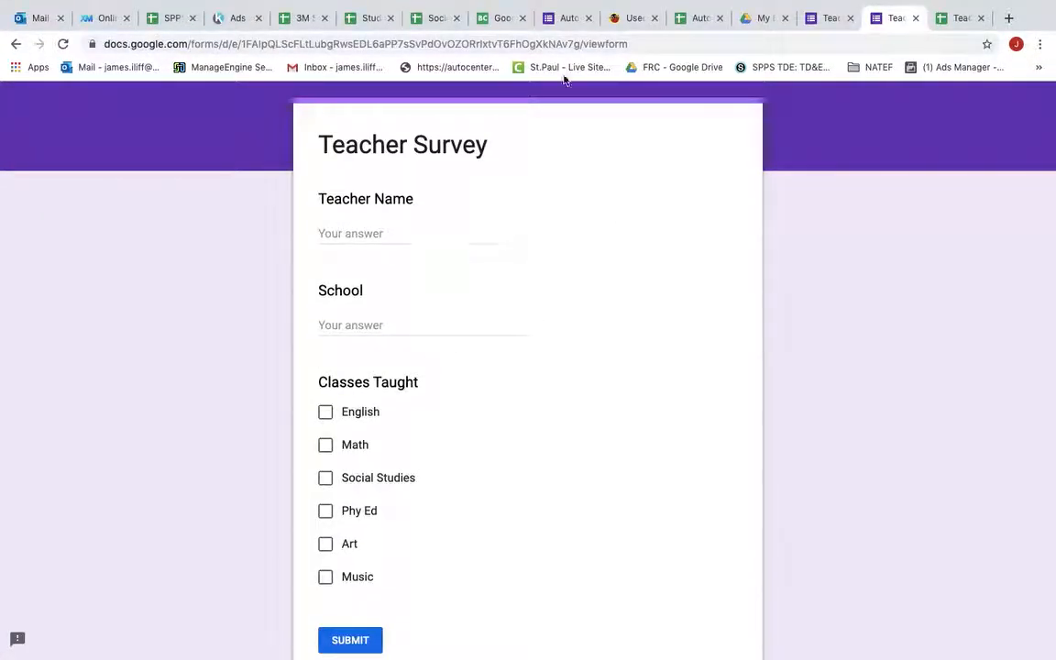
{"action": "left_click", "coordinate": [825, 20]}
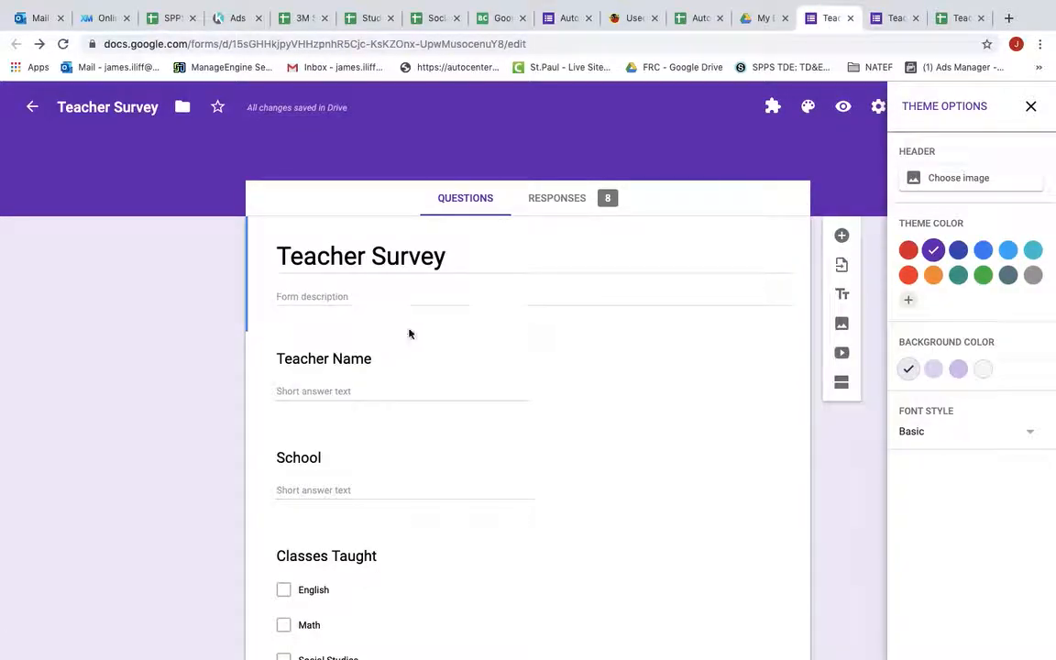
{"action": "scroll", "coordinate": [425, 484], "scroll_direction": "down", "scroll_amount": 3}
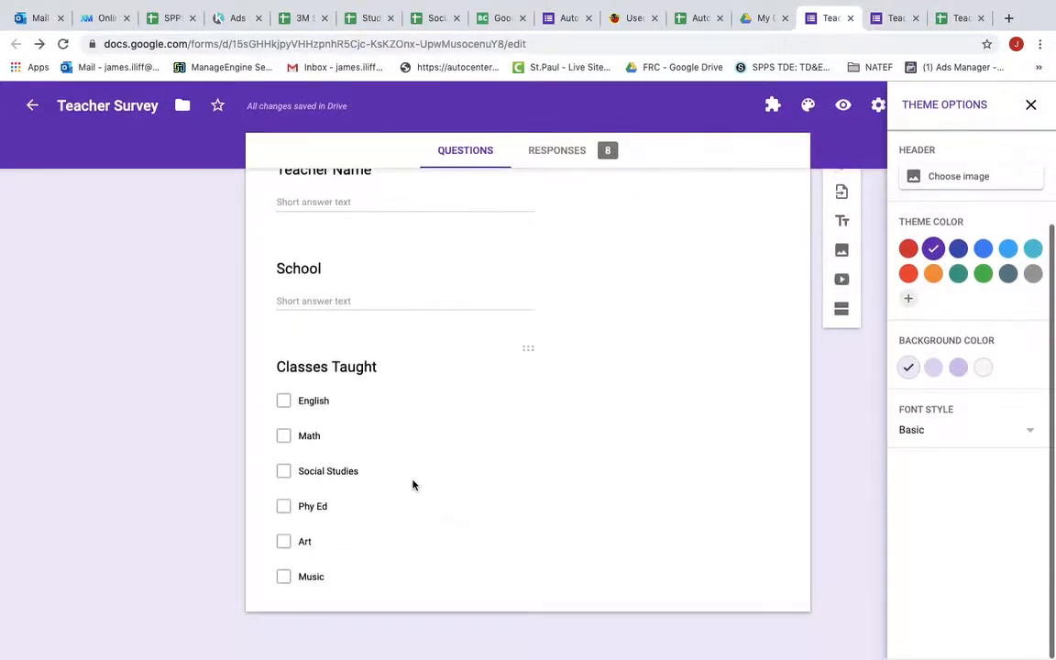
{"action": "scroll", "coordinate": [412, 483], "scroll_direction": "up", "scroll_amount": 3}
{"action": "scroll", "coordinate": [413, 484], "scroll_direction": "down", "scroll_amount": 3}
{"action": "scroll", "coordinate": [412, 484], "scroll_direction": "up", "scroll_amount": 3}
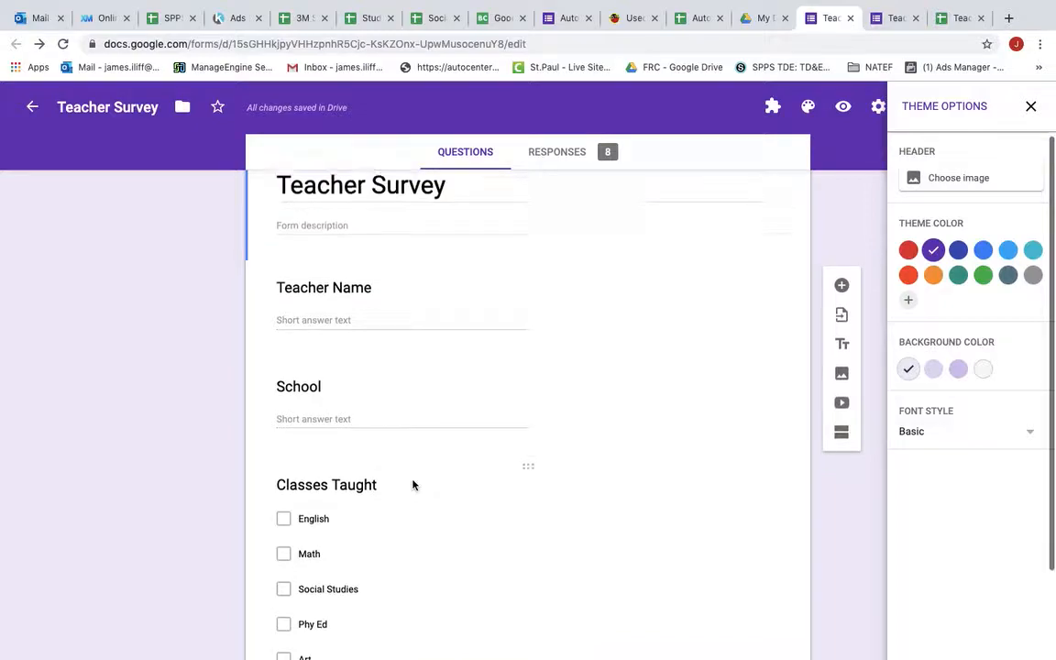
{"action": "scroll", "coordinate": [412, 484], "scroll_direction": "down", "scroll_amount": 1}
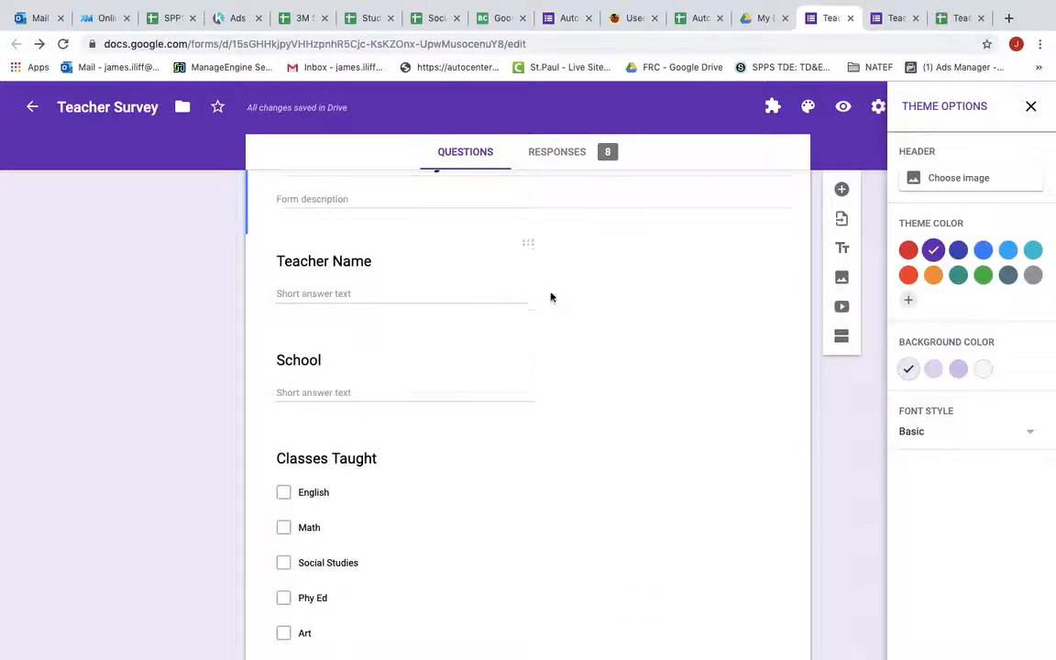
Preview the Teacher Survey form, fill in the teacher's name and enter Central as the school.
{"action": "left_click", "coordinate": [843, 108]}
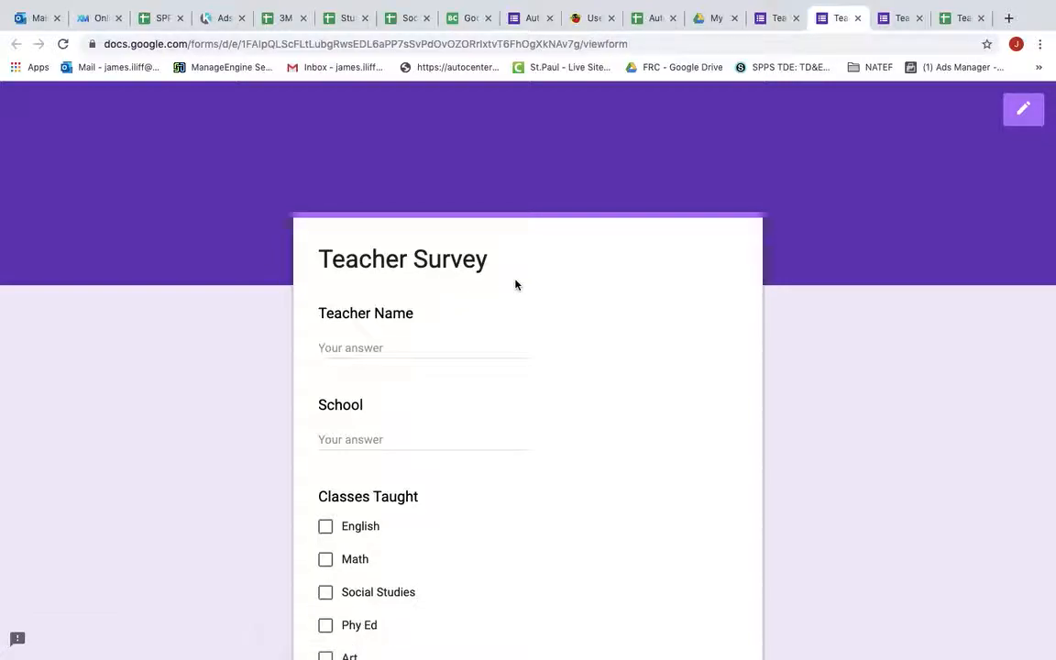
{"action": "left_click", "coordinate": [384, 354]}
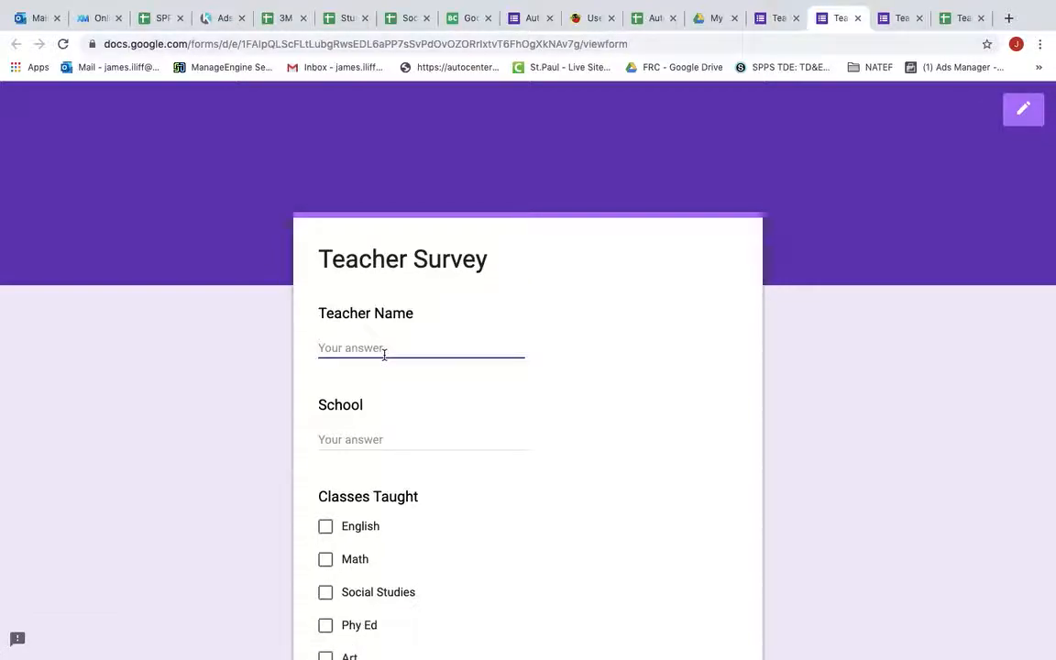
{"action": "type", "text": "James"}
{"action": "key", "text": "Tab"}
{"action": "type", "text": "Cen"}
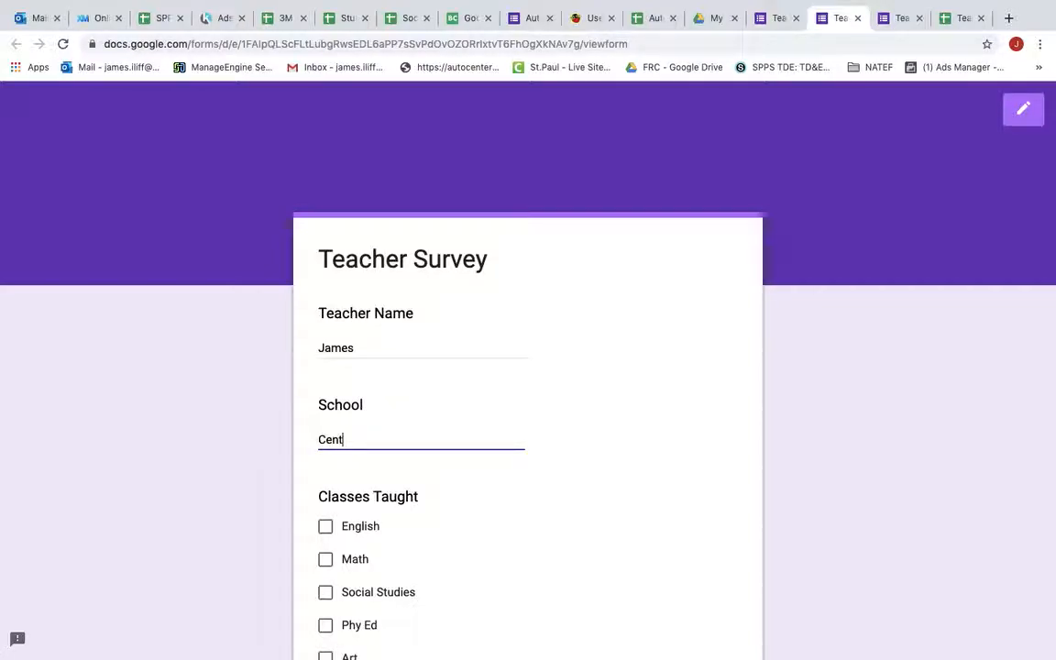
Select English, Math and Art under Classes Taught and submit the survey response.
{"action": "scroll", "coordinate": [474, 396], "scroll_direction": "down", "scroll_amount": 3}
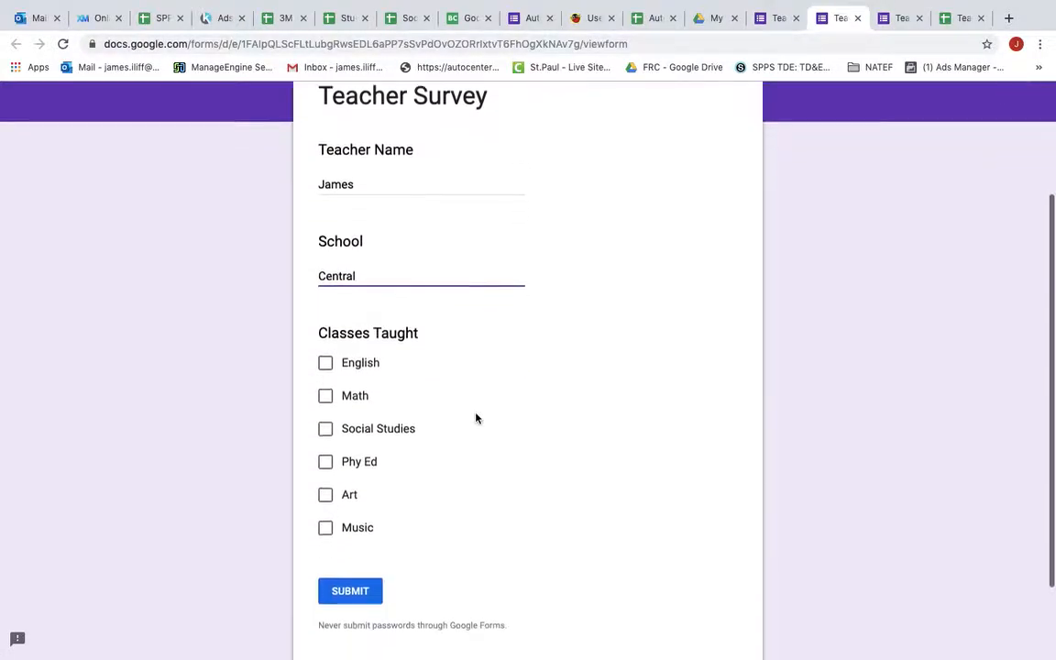
{"action": "left_click", "coordinate": [325, 308]}
{"action": "left_click", "coordinate": [325, 338]}
{"action": "left_click", "coordinate": [326, 438]}
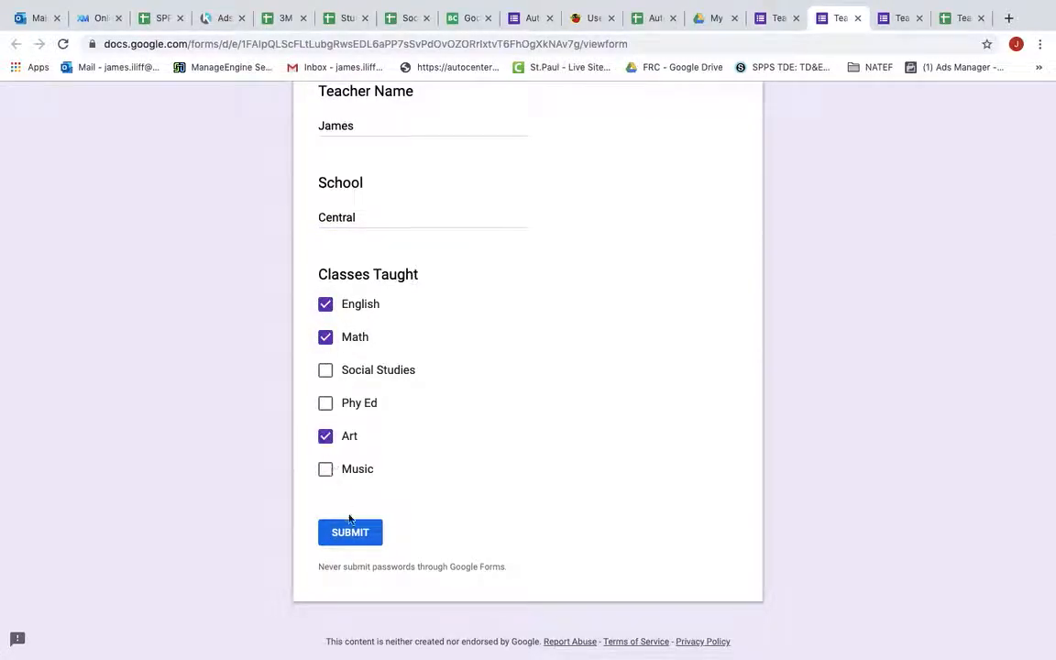
{"action": "left_click", "coordinate": [351, 533]}
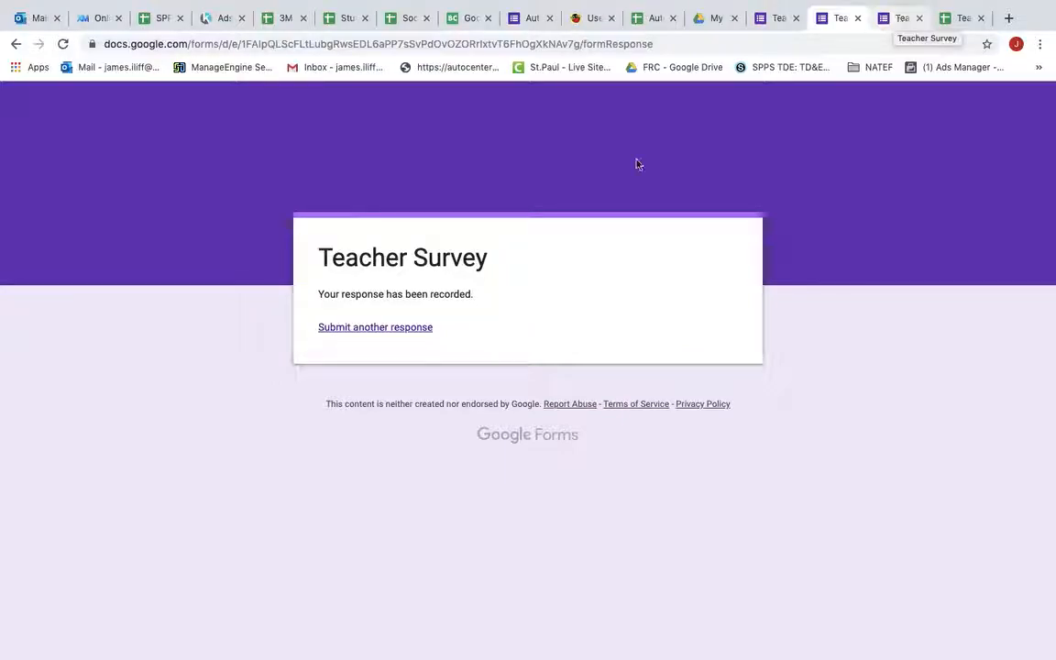
Open the survey's responses in the linked spreadsheet and select the first response row, A2:D2.
{"action": "left_click", "coordinate": [778, 22]}
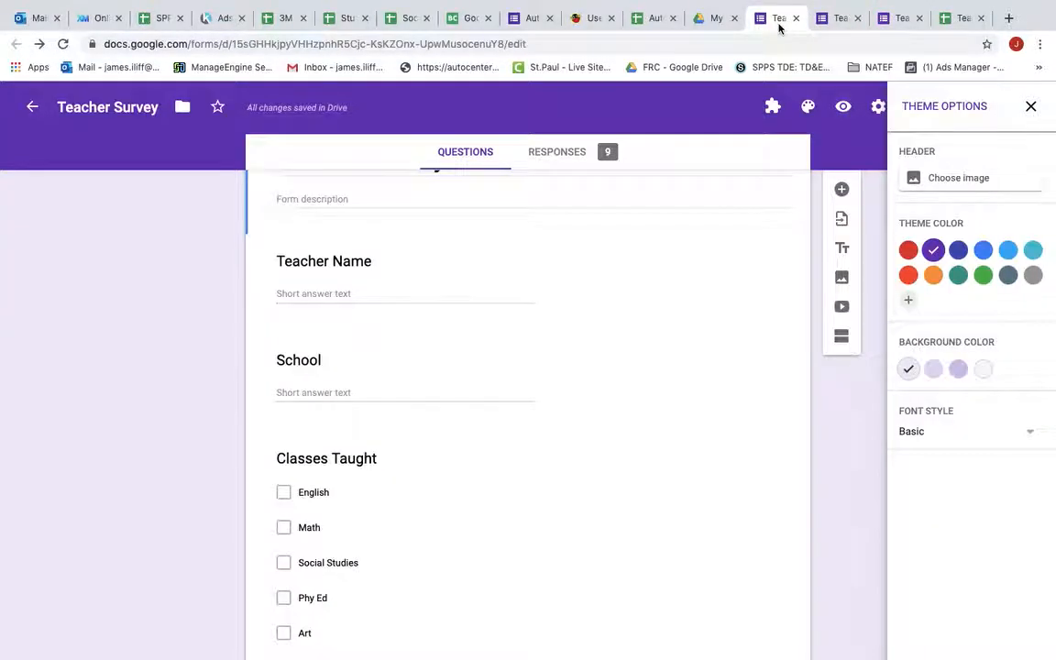
{"action": "left_click", "coordinate": [572, 157]}
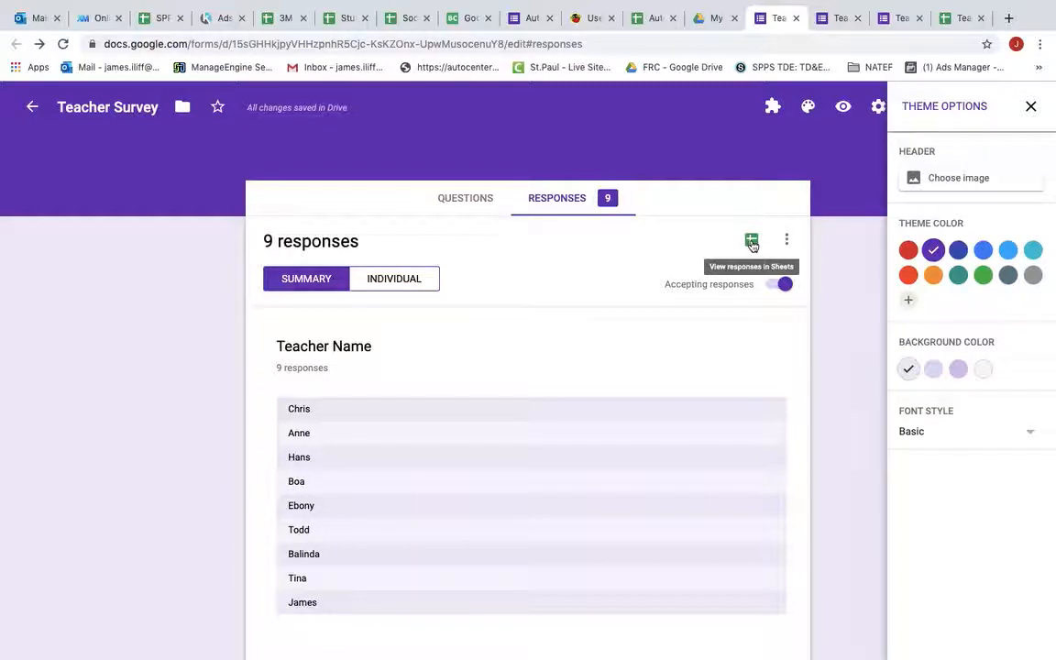
{"action": "left_click", "coordinate": [751, 241]}
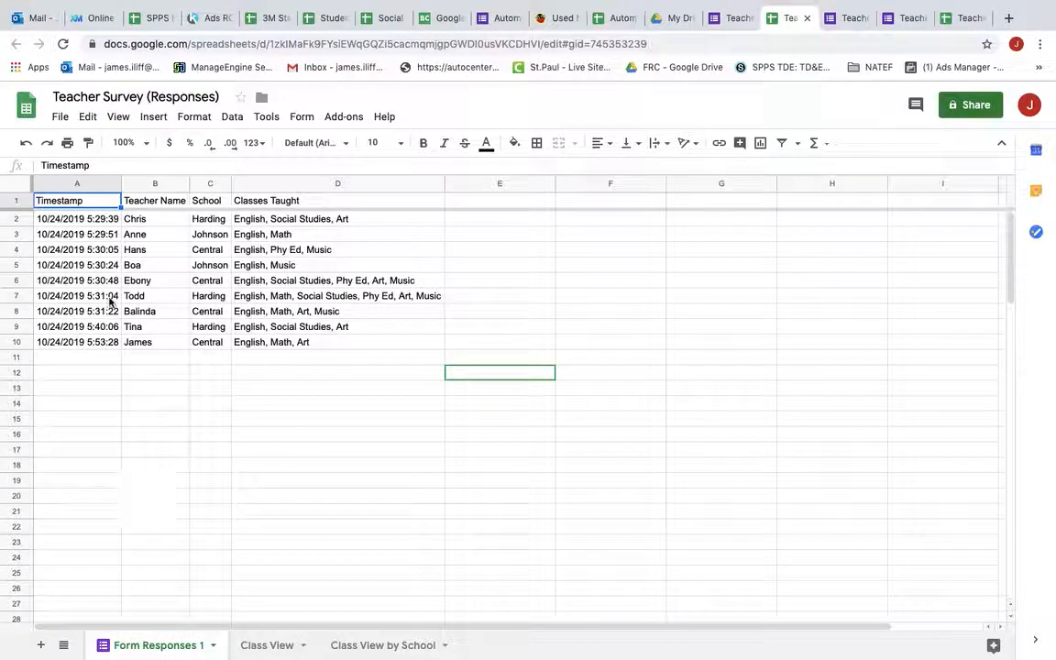
{"action": "left_click_drag", "start_coordinate": [95, 223], "coordinate": [285, 222]}
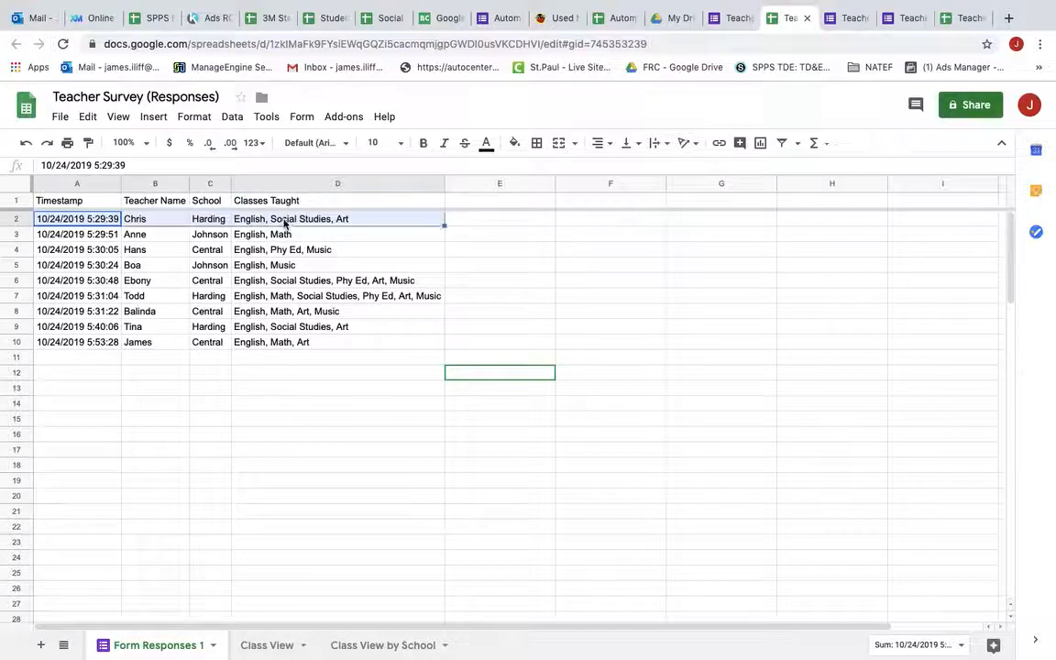
Return to the Teacher Survey questions and preview the blank form to review its fields.
{"action": "left_click", "coordinate": [726, 19]}
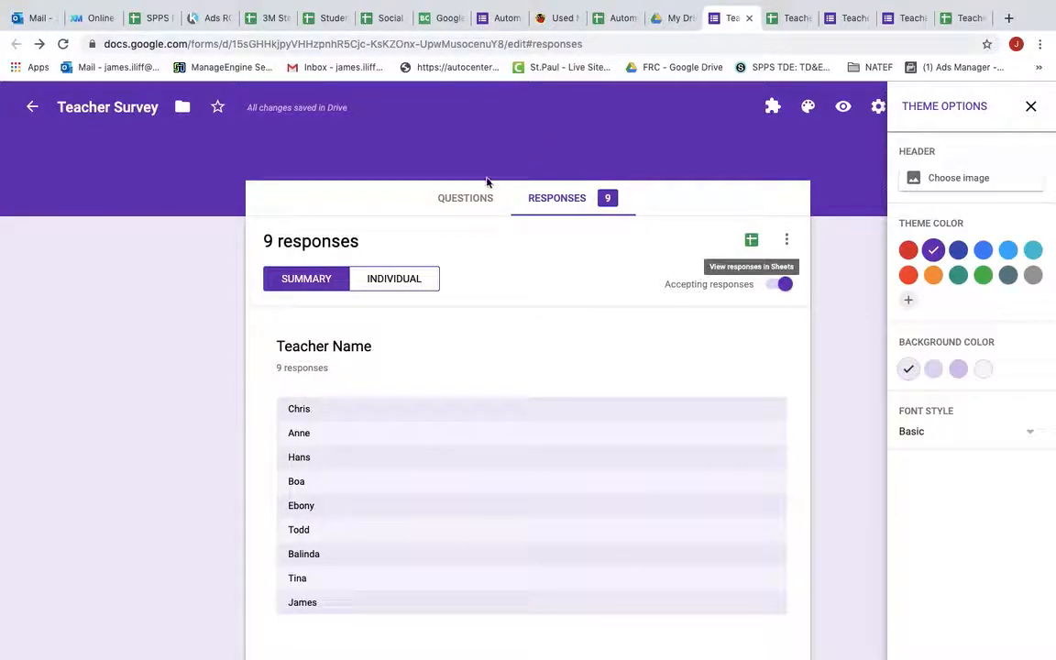
{"action": "left_click", "coordinate": [468, 200]}
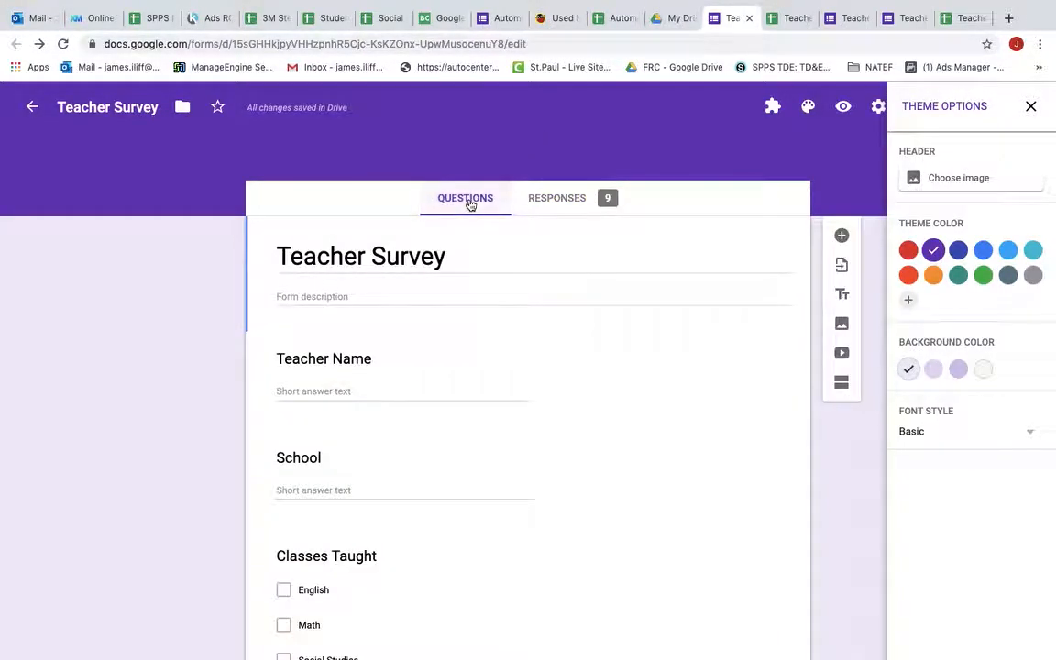
{"action": "left_click", "coordinate": [842, 107]}
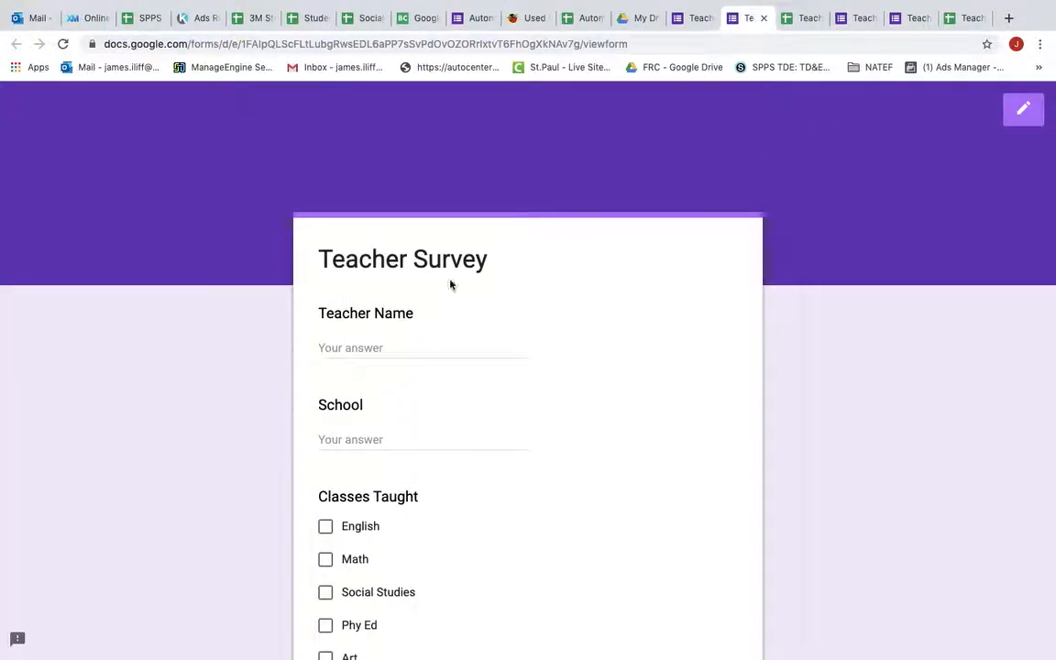
{"action": "left_click", "coordinate": [379, 349]}
{"action": "scroll", "coordinate": [376, 400], "scroll_direction": "down", "scroll_amount": 3}
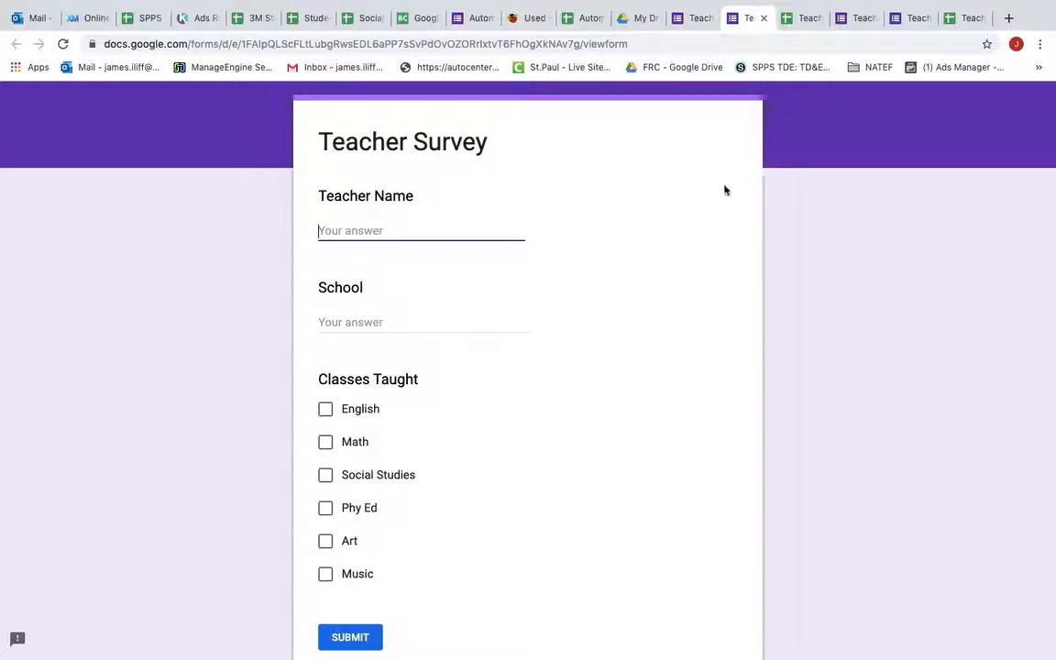
Examine the raw form responses, then the Class View sheet and the formula in its first English cell, D2.
{"action": "left_click", "coordinate": [809, 25]}
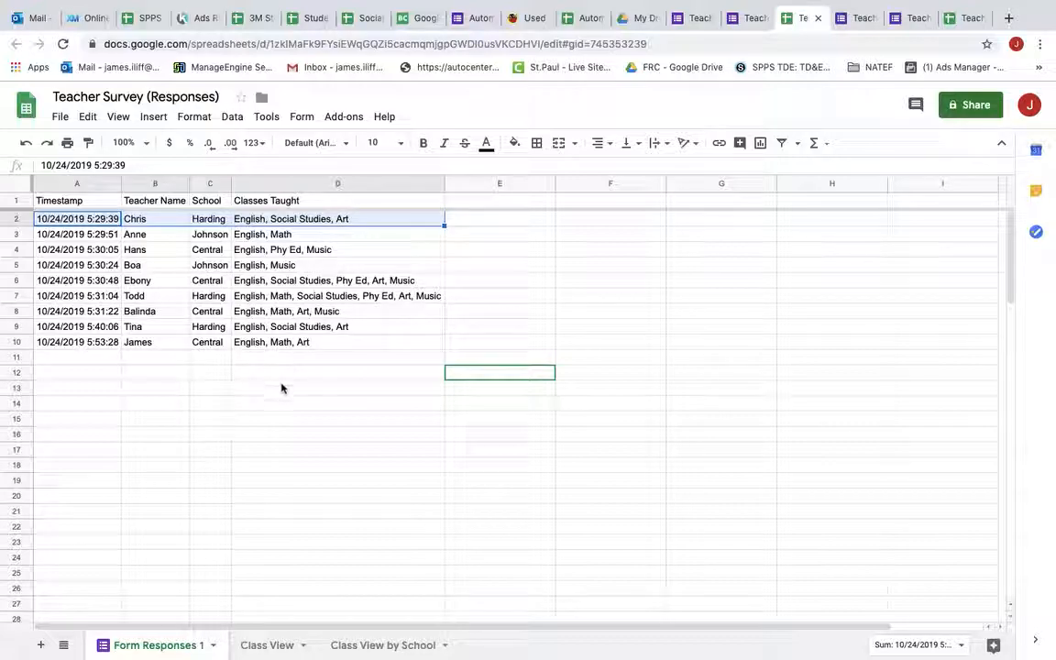
{"action": "left_click", "coordinate": [328, 440]}
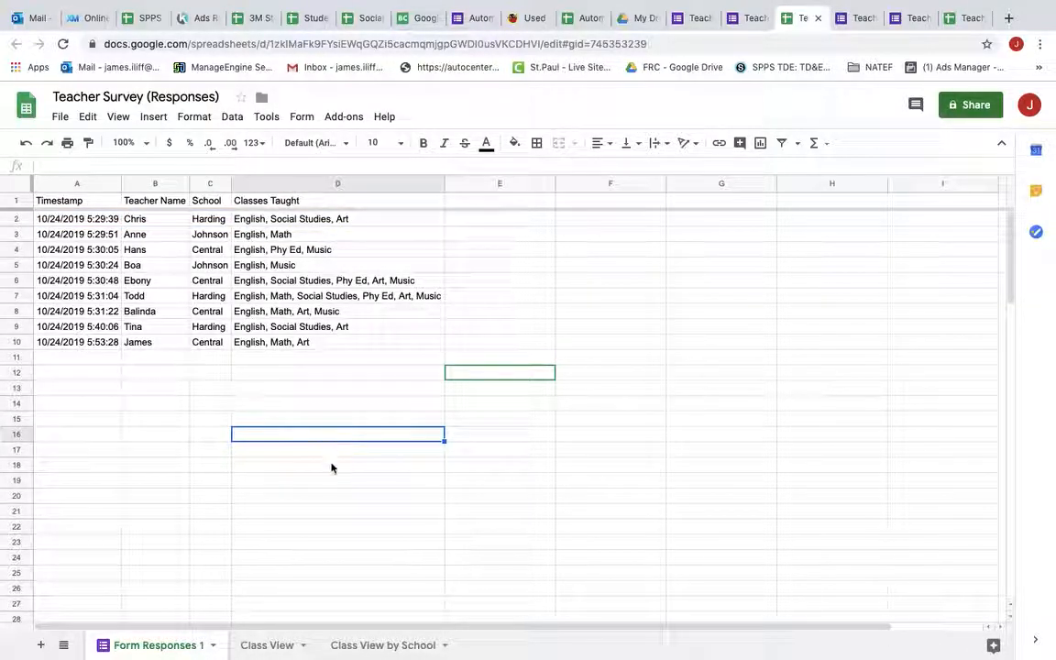
{"action": "left_click", "coordinate": [267, 645]}
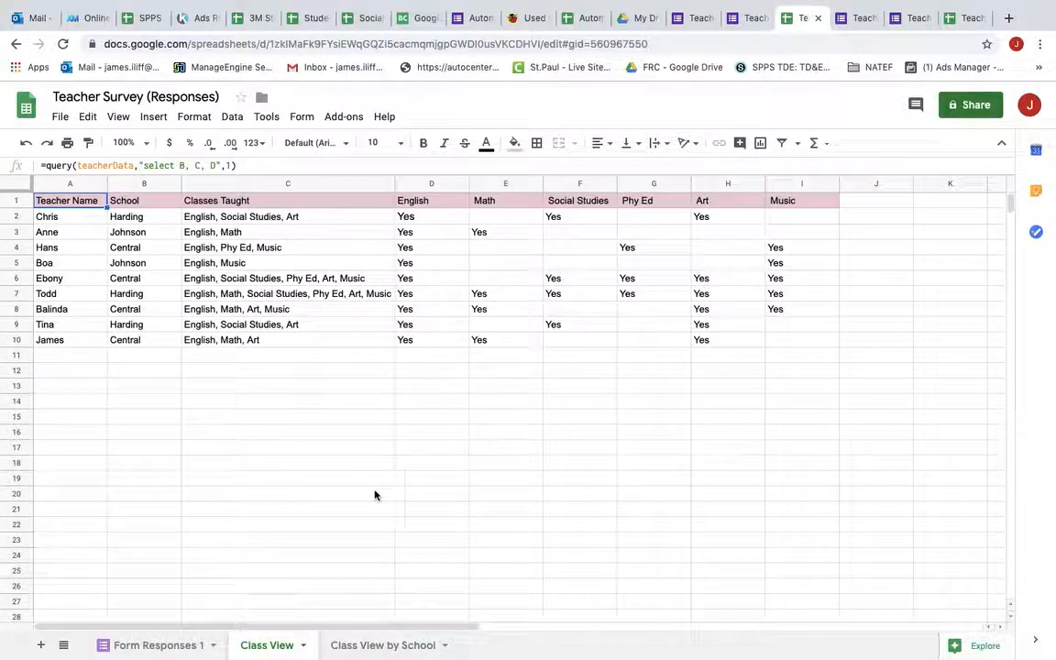
{"action": "left_click", "coordinate": [379, 495]}
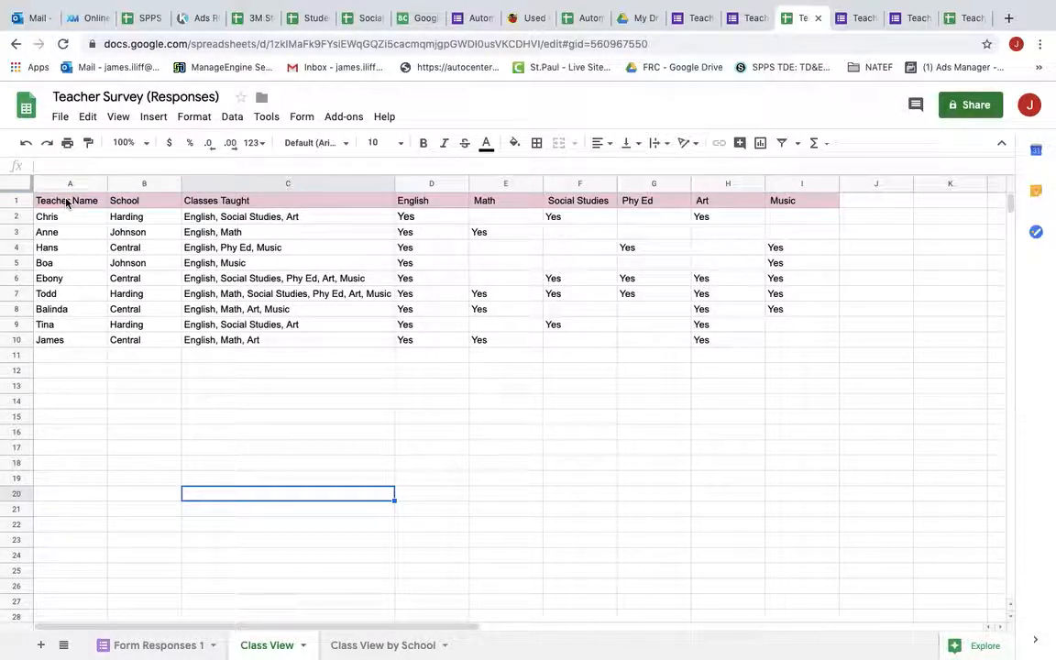
{"action": "left_click", "coordinate": [425, 215]}
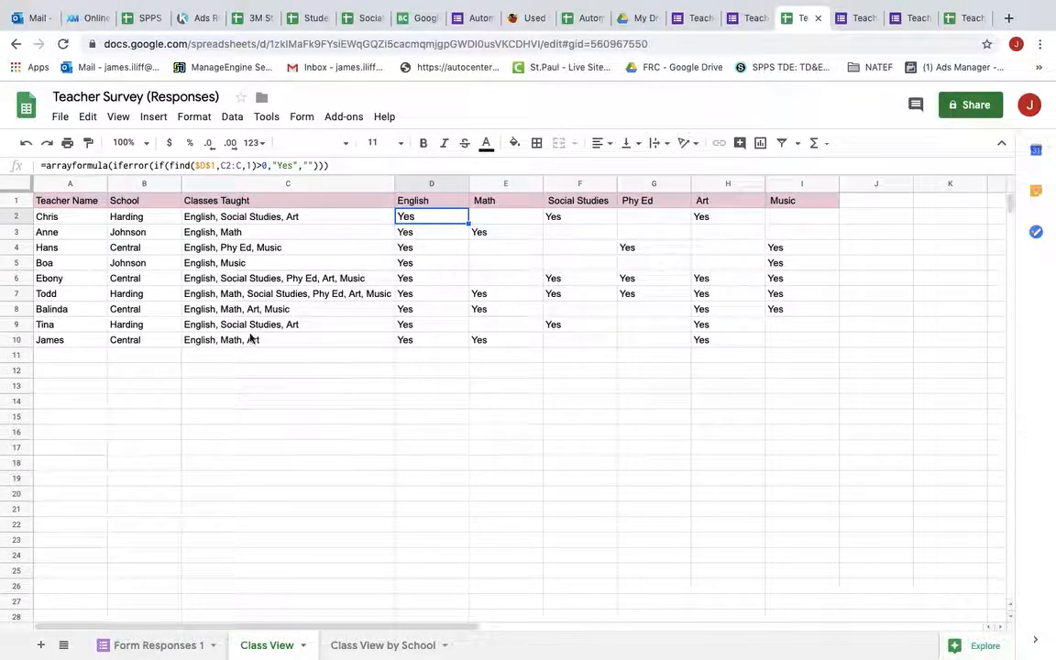
Inspect the school entries B2:B4 in Class View by School, then go back to the Class View sheet.
{"action": "left_click", "coordinate": [365, 646]}
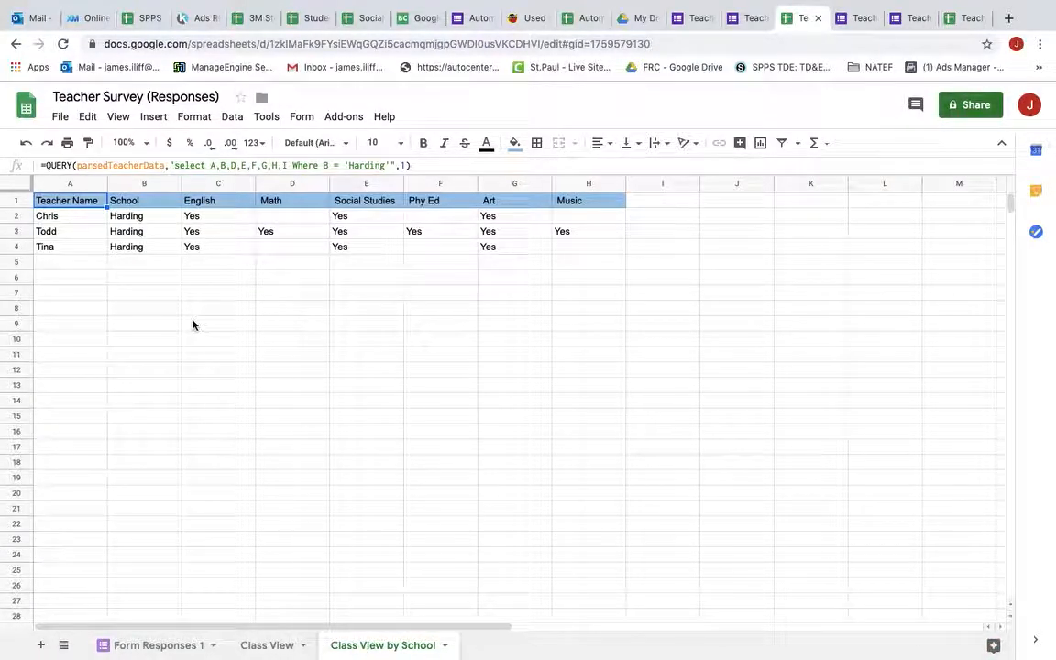
{"action": "left_click_drag", "start_coordinate": [149, 222], "coordinate": [153, 252]}
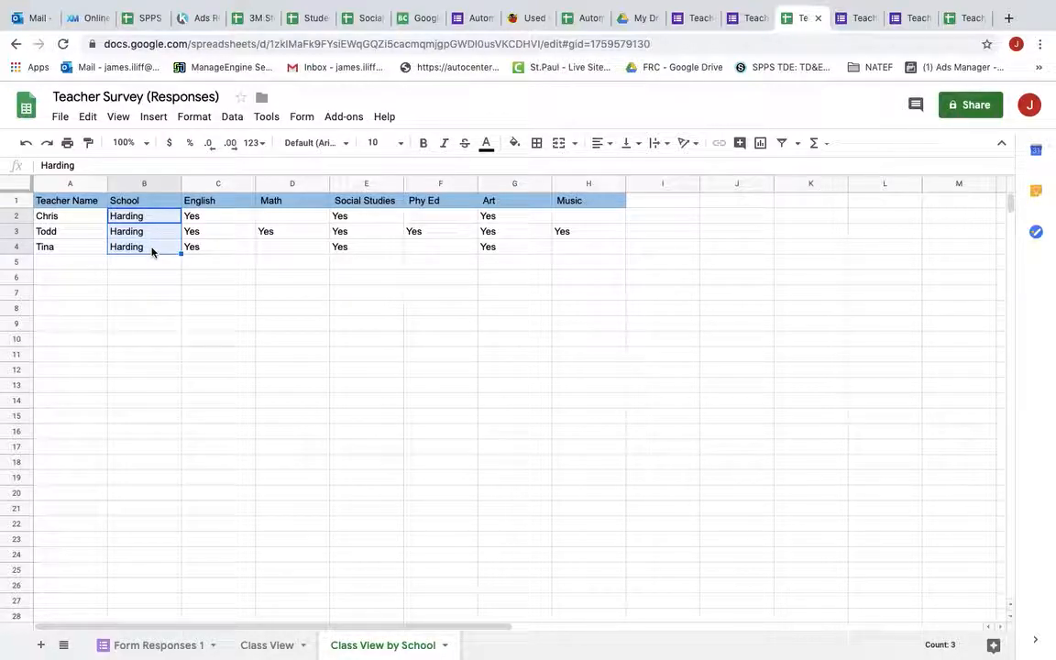
{"action": "left_click", "coordinate": [244, 643]}
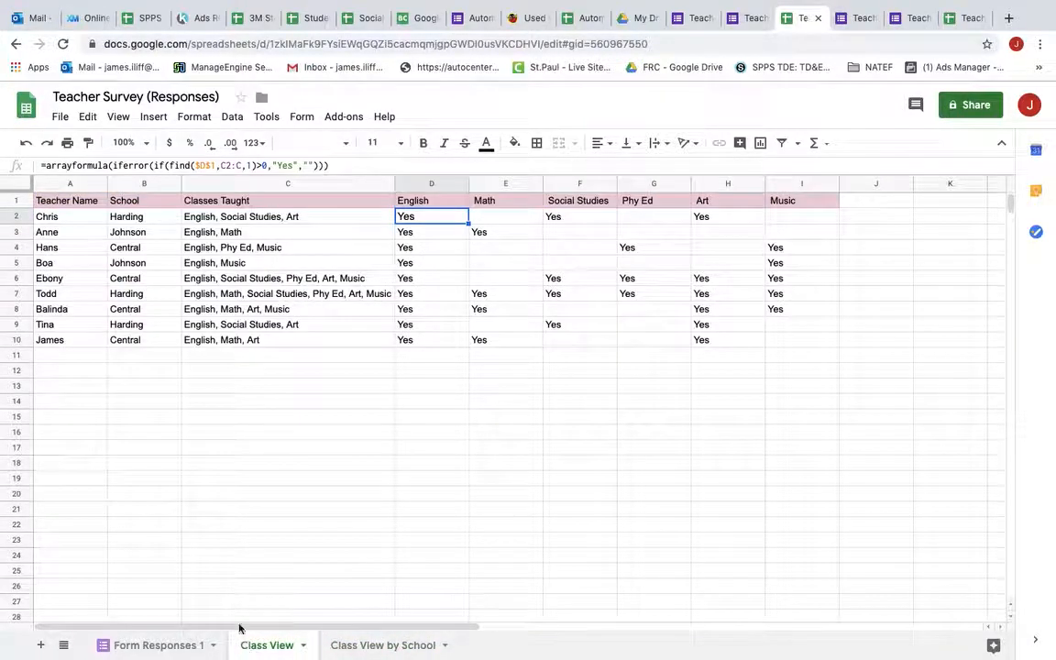
Compare the school entries in Class View and Class View by School, and review the class columns D2:I10 in Class View.
{"action": "left_click", "coordinate": [147, 214]}
{"action": "left_click_drag", "start_coordinate": [150, 250], "coordinate": [147, 304]}
{"action": "left_click", "coordinate": [403, 643]}
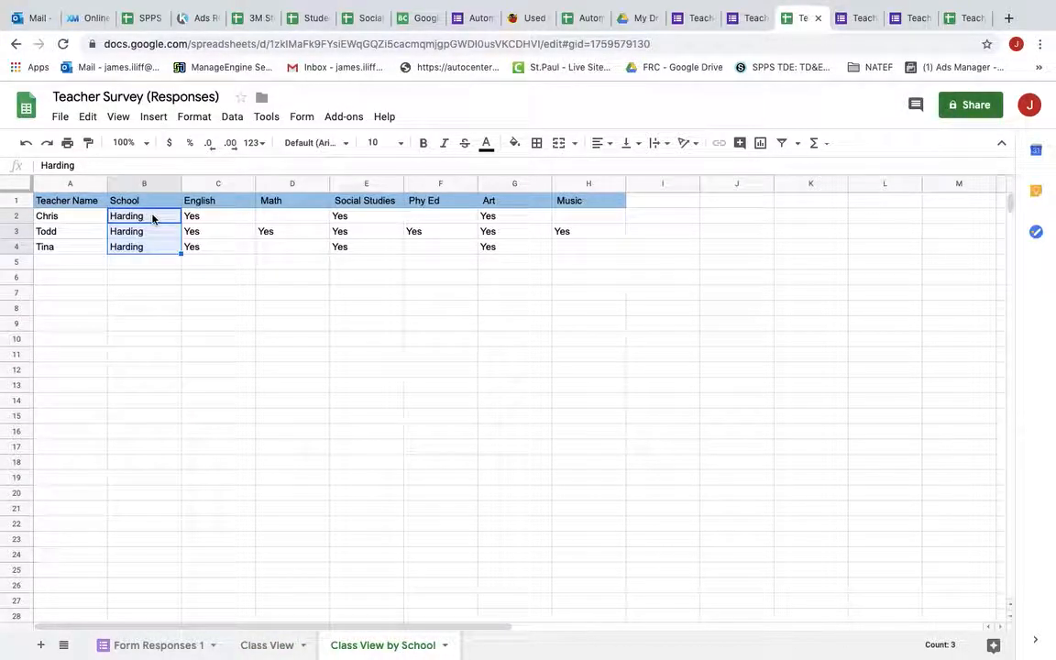
{"action": "left_click_drag", "start_coordinate": [153, 217], "coordinate": [154, 254]}
{"action": "left_click", "coordinate": [267, 644]}
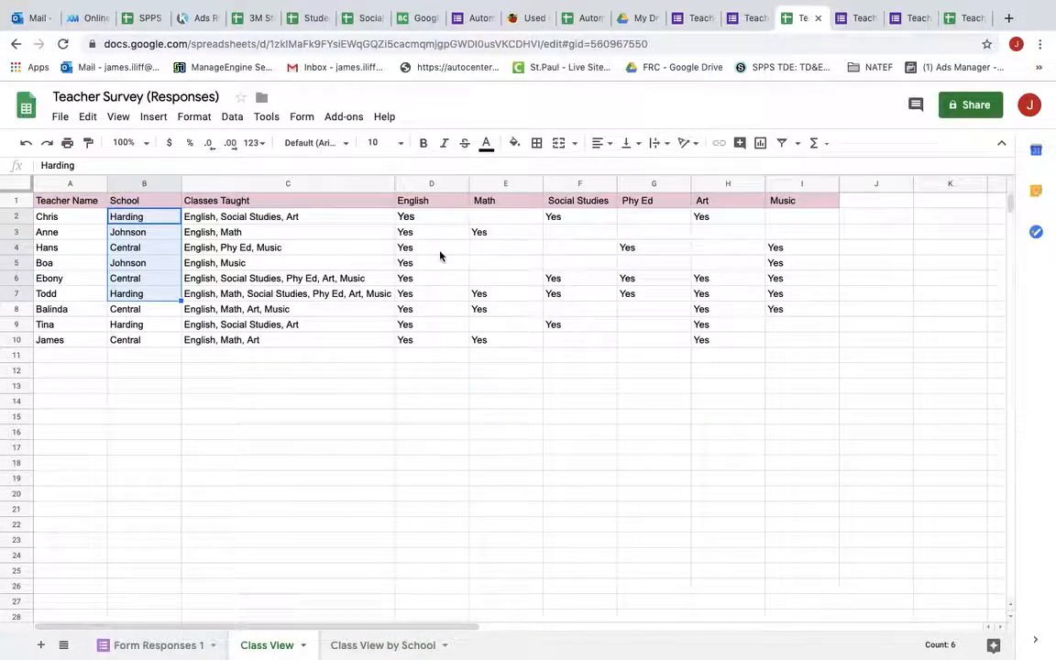
{"action": "left_click_drag", "start_coordinate": [426, 215], "coordinate": [781, 348]}
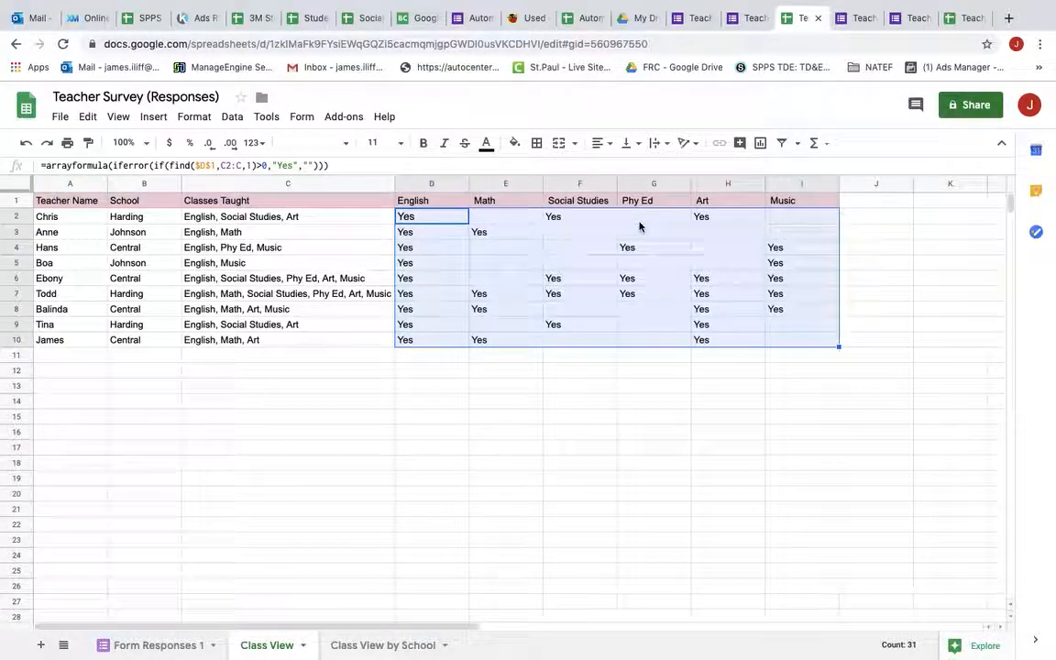
{"action": "left_click", "coordinate": [401, 644]}
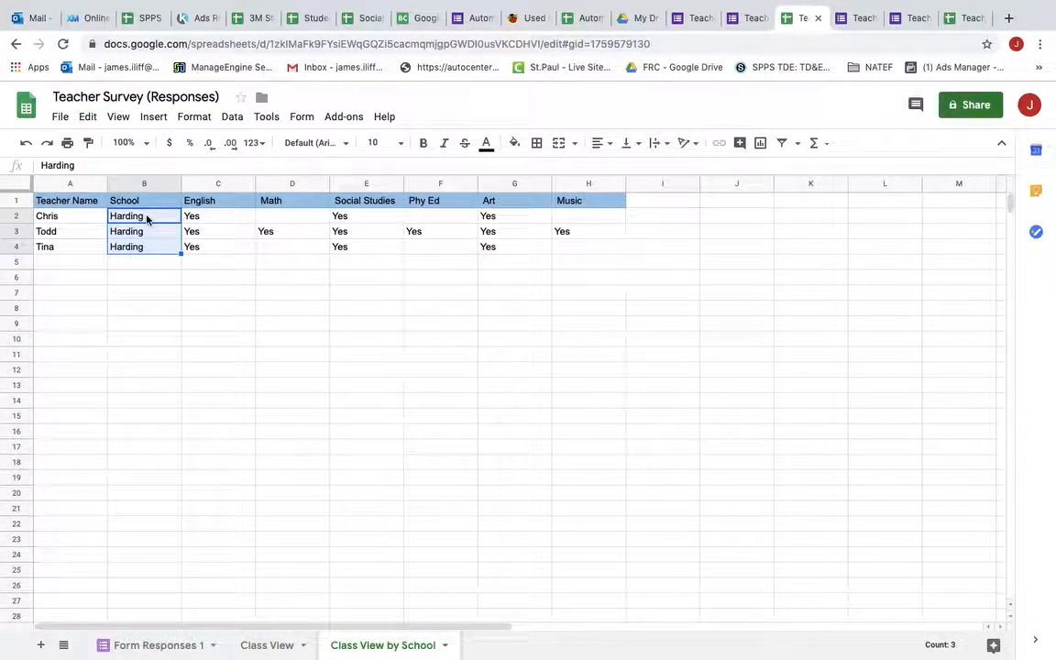
Add a new sheet directly after Form Responses 1 and name it "Class View of Teachers".
{"action": "left_click", "coordinate": [154, 644]}
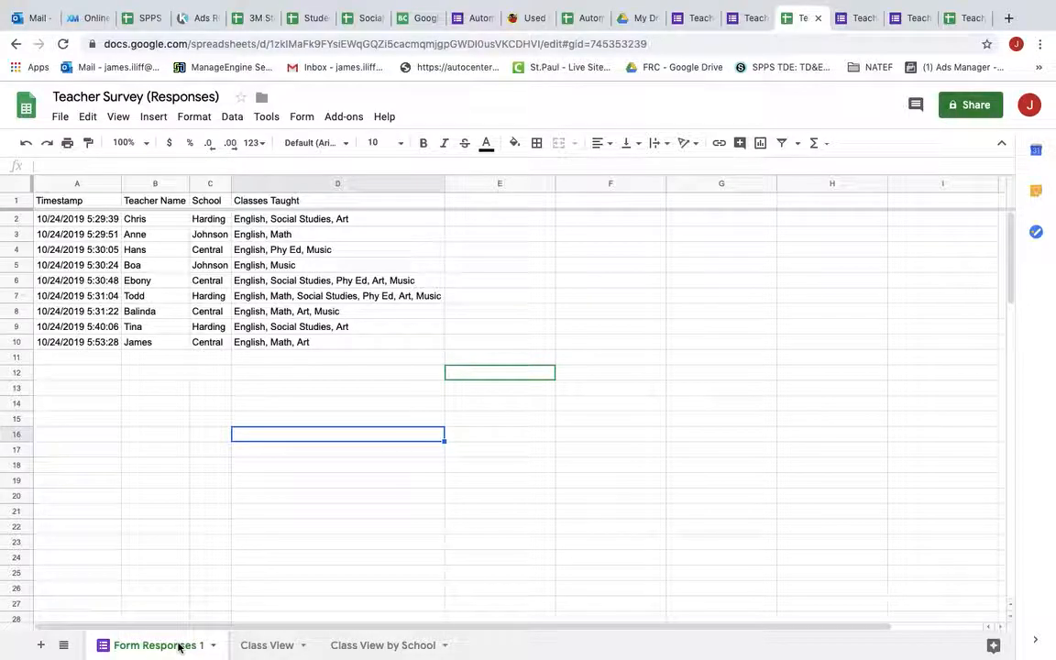
{"action": "left_click", "coordinate": [40, 646]}
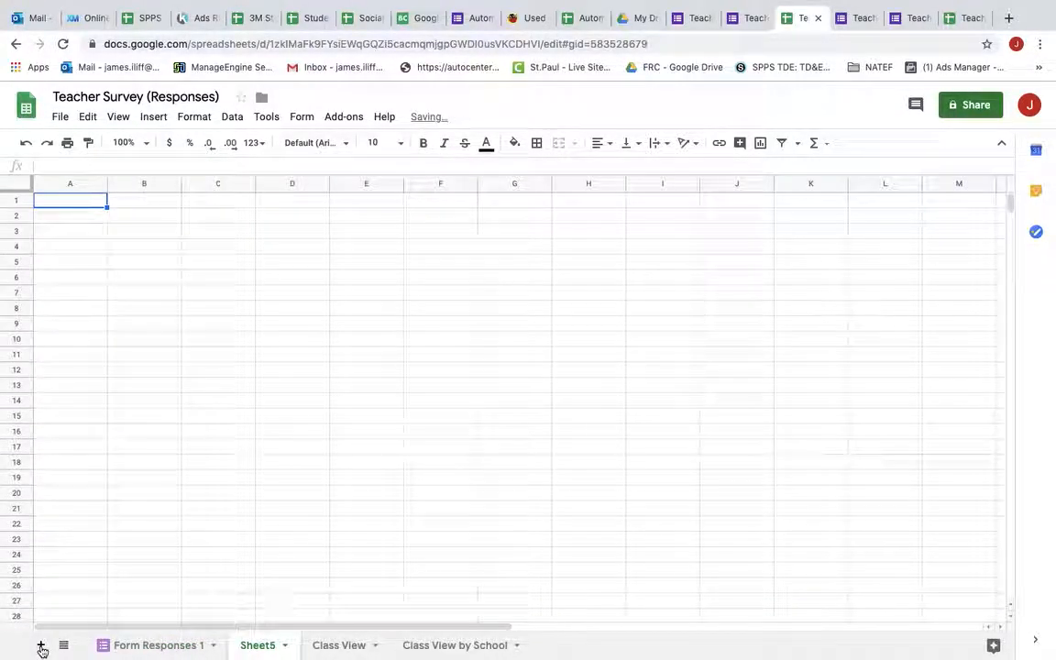
{"action": "double_click", "coordinate": [257, 645]}
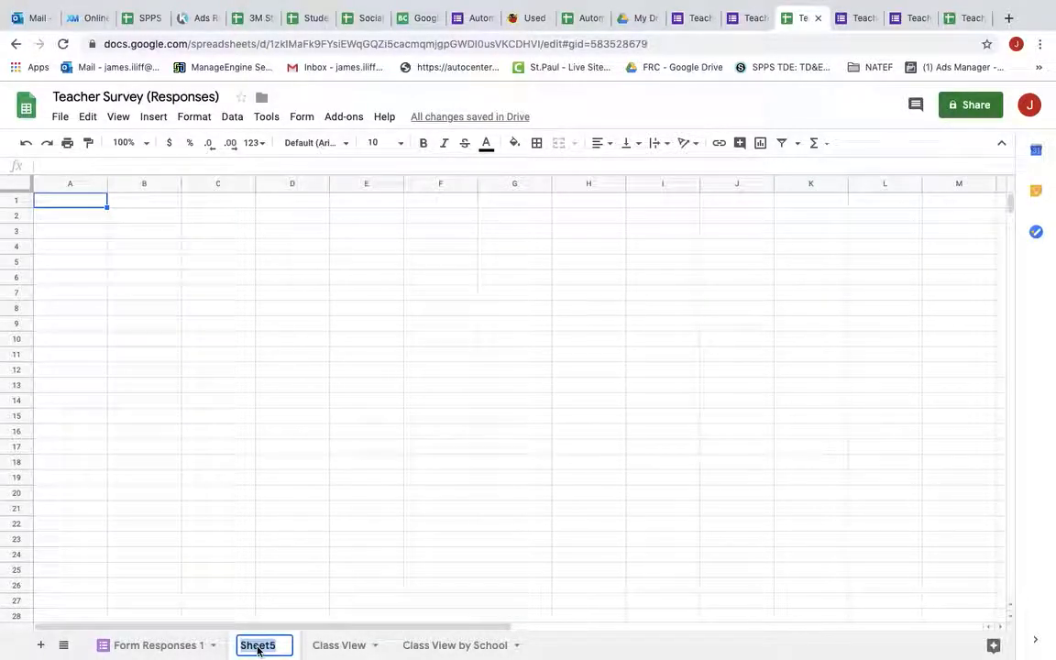
{"action": "type", "text": "Class"}
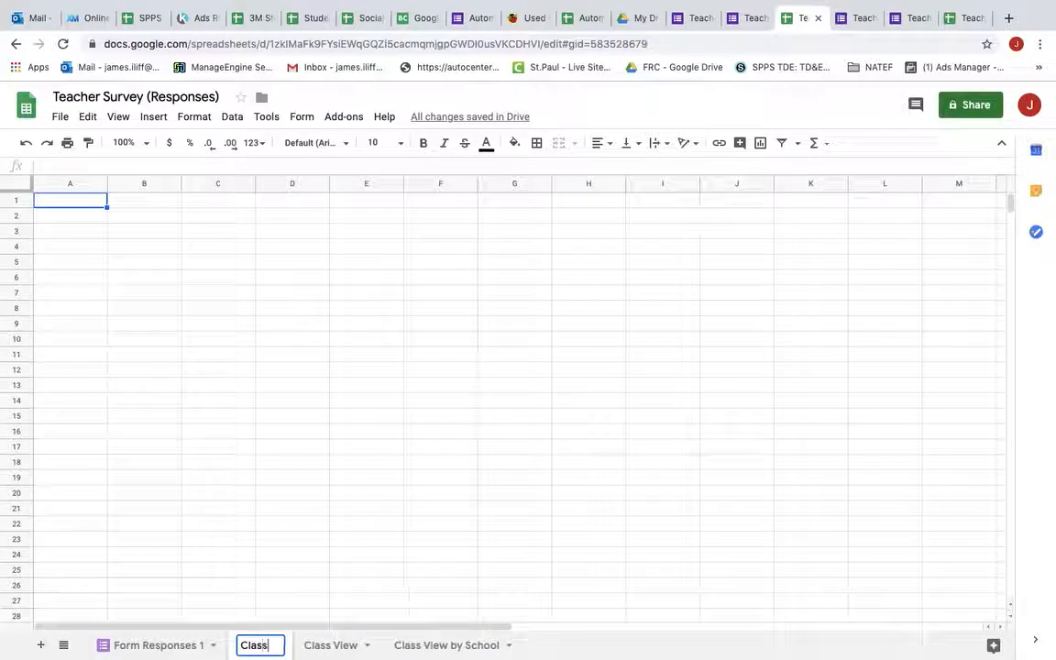
{"action": "type", "text": " View of "}
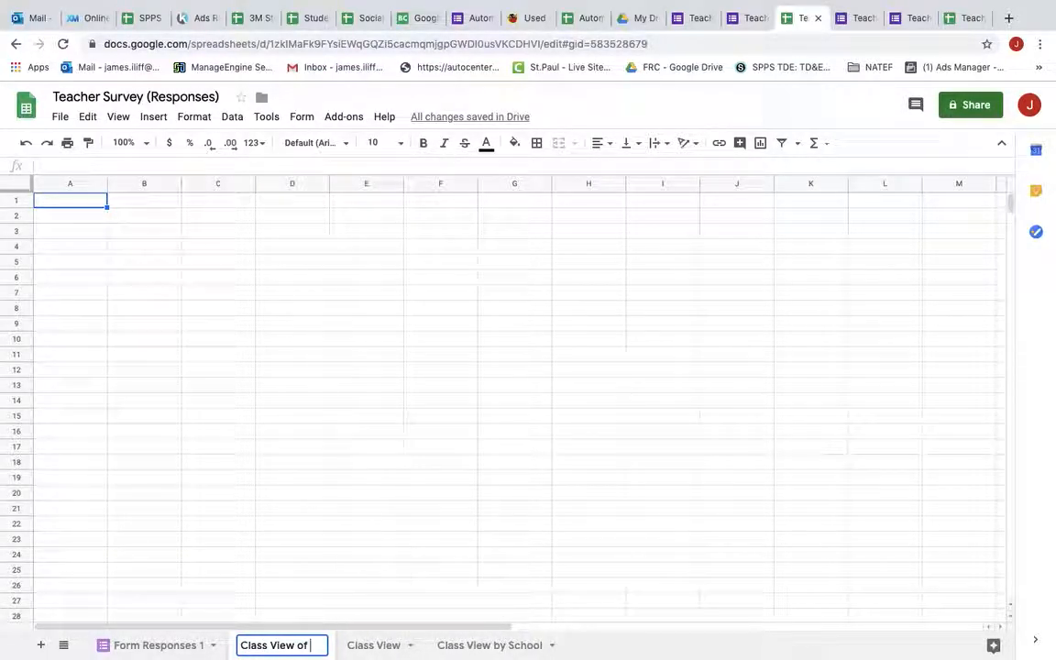
{"action": "type", "text": "Teachers"}
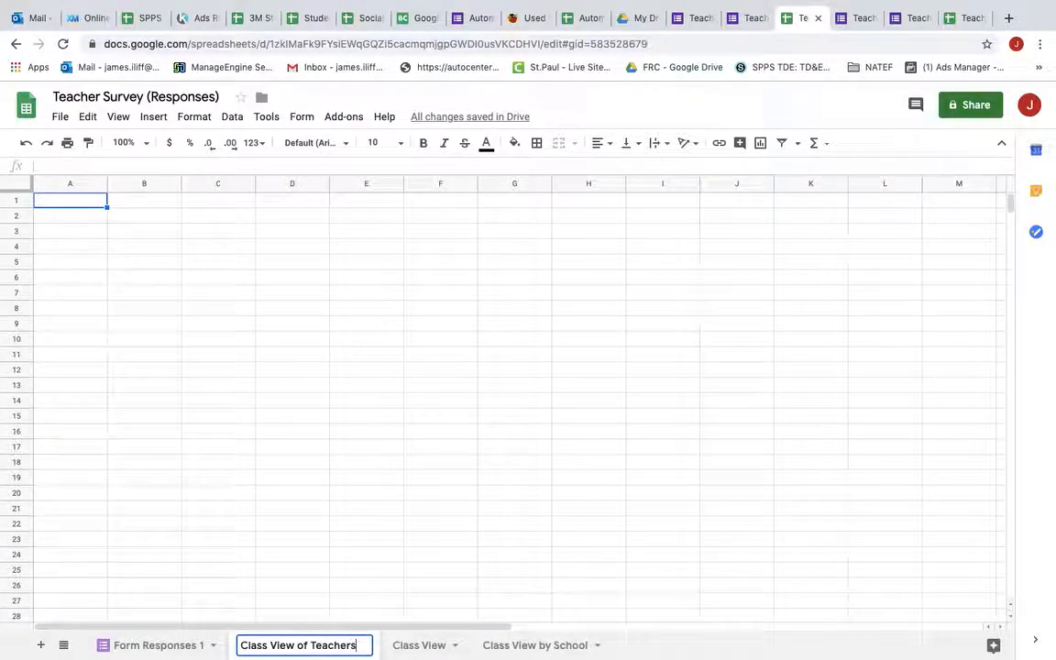
{"action": "key", "text": "Return"}
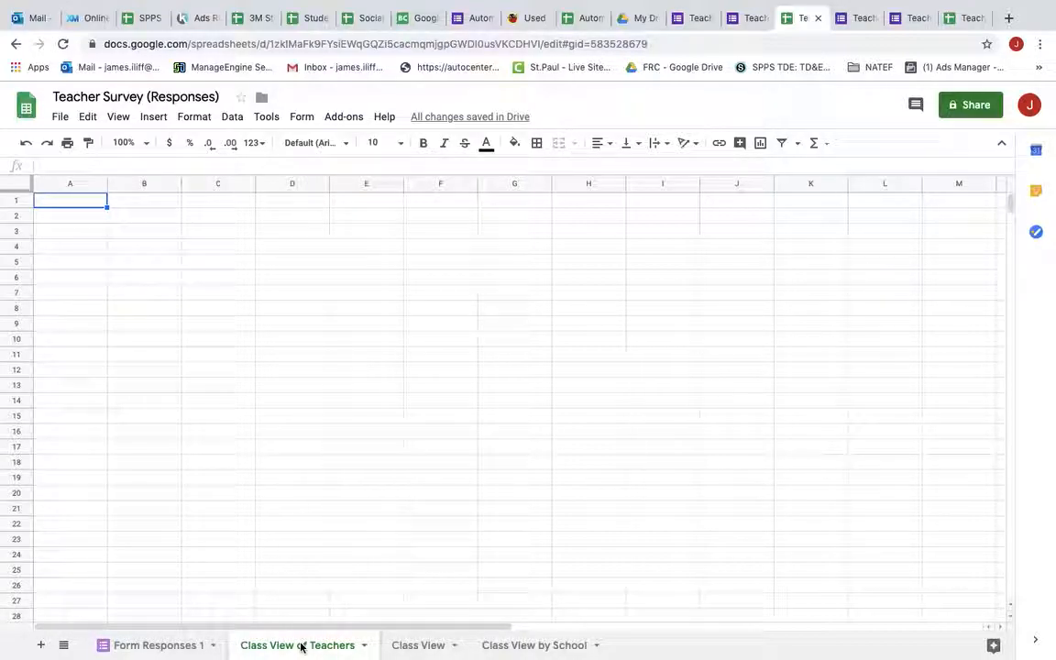
Inspect the query formula in cell A1 of Class View, then compare the empty Class View of Teachers sheet with Form Responses 1.
{"action": "left_click", "coordinate": [417, 645]}
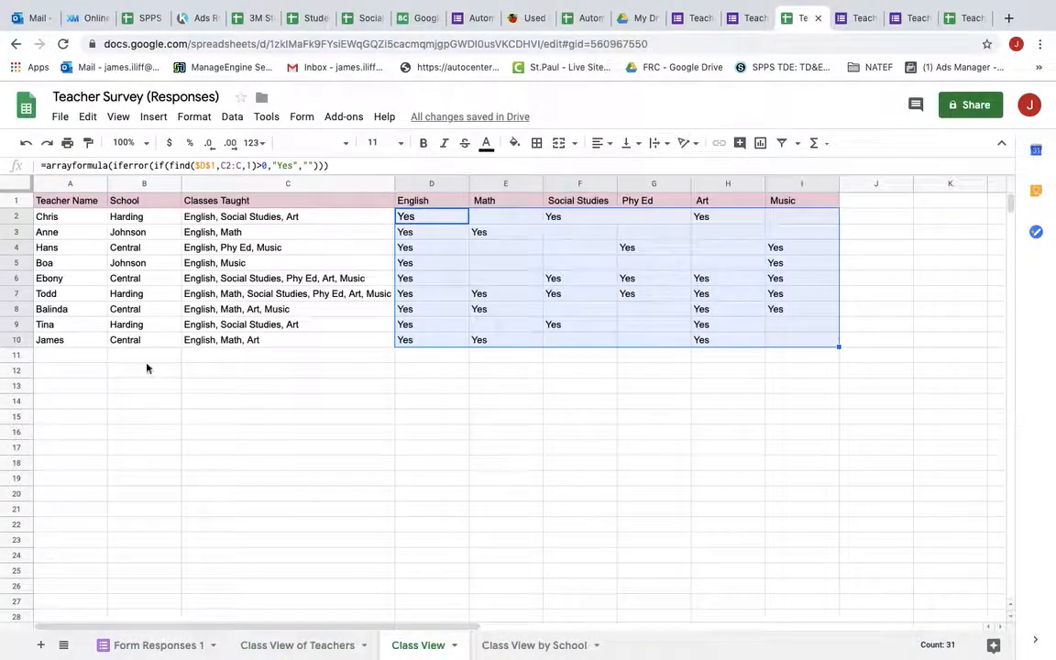
{"action": "left_click", "coordinate": [78, 206]}
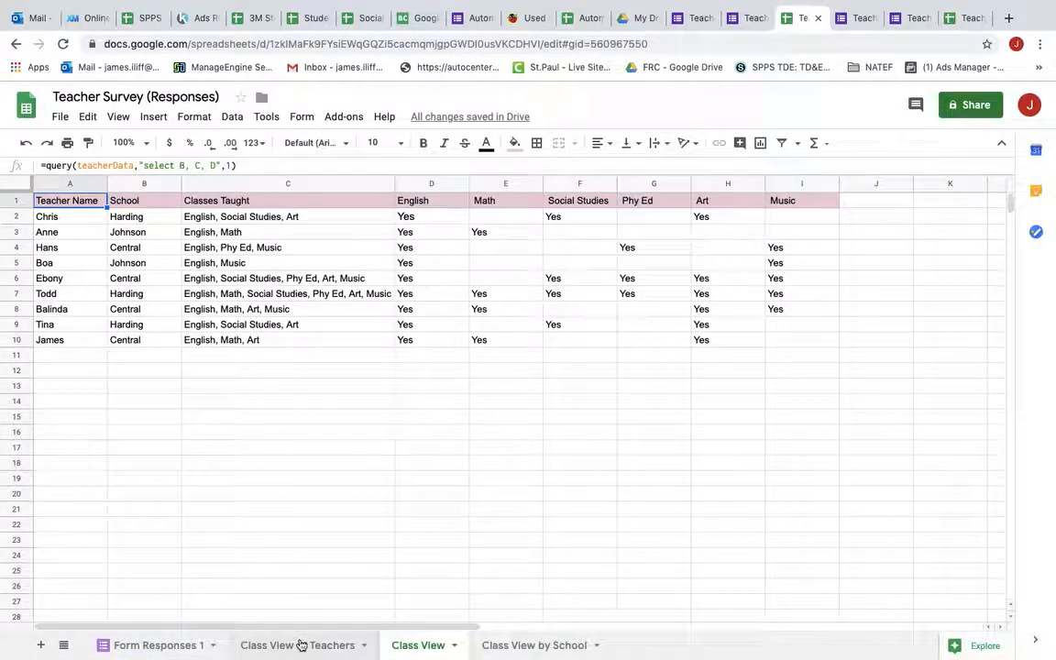
{"action": "left_click", "coordinate": [300, 645]}
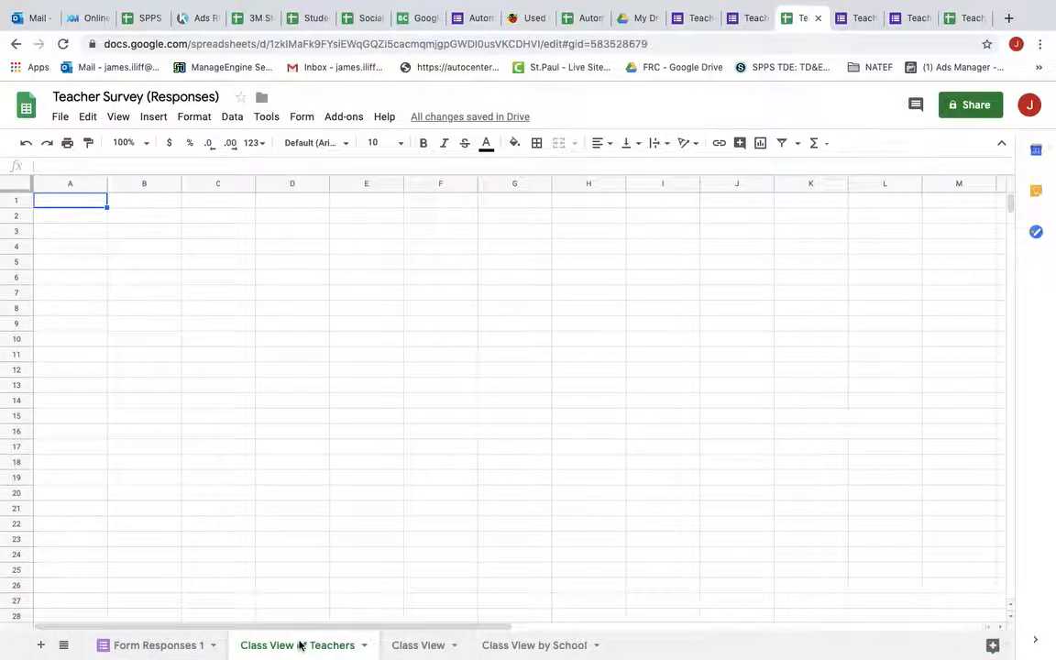
{"action": "left_click", "coordinate": [179, 646]}
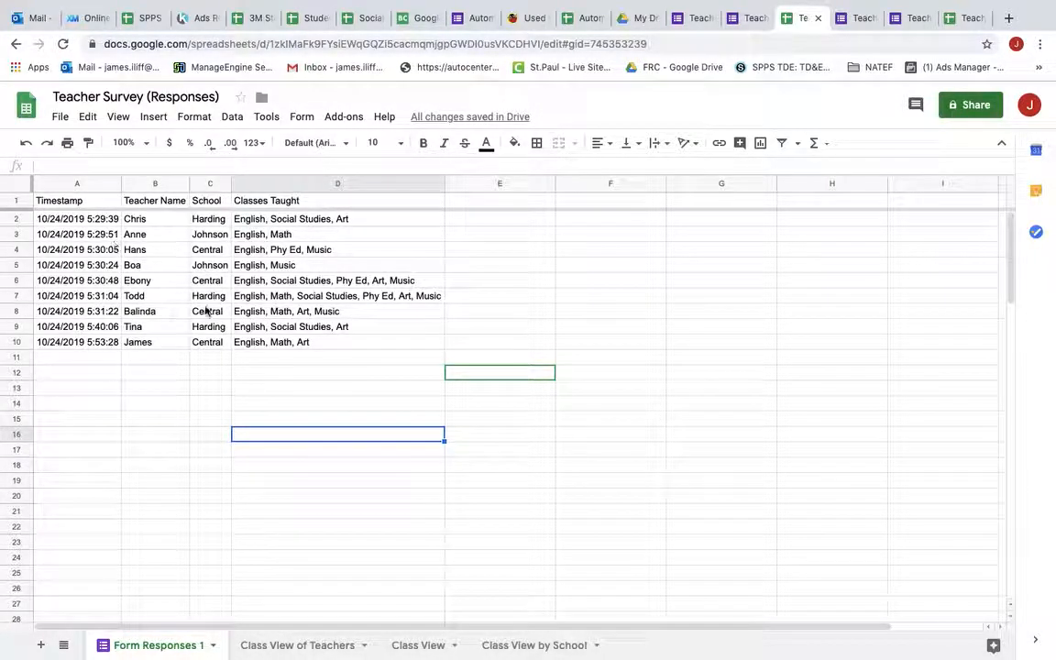
{"action": "left_click", "coordinate": [275, 645]}
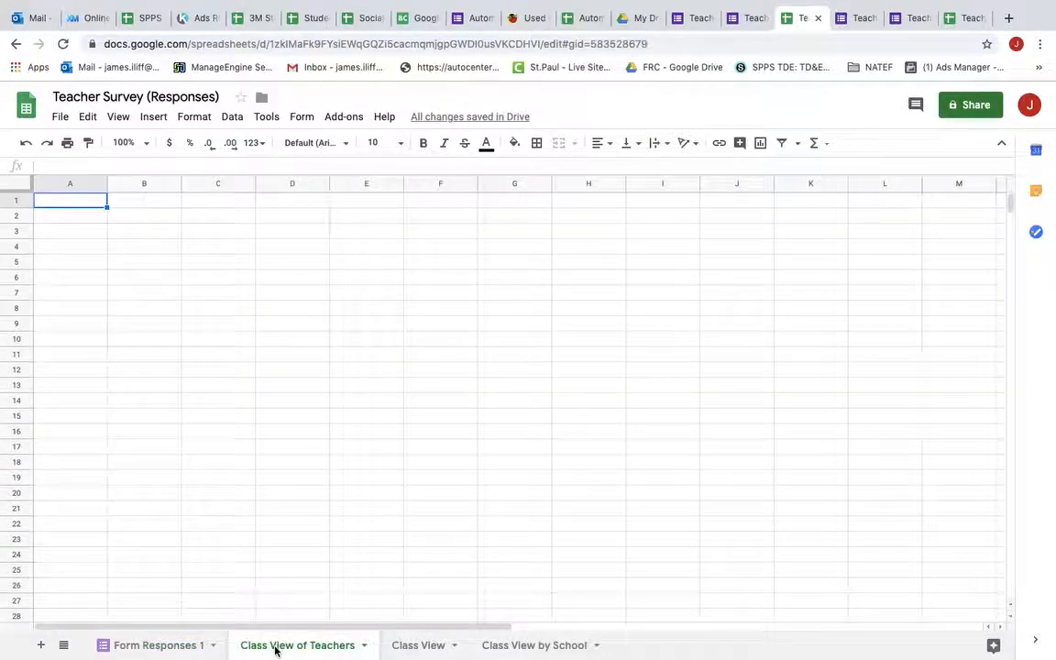
{"action": "left_click", "coordinate": [156, 647]}
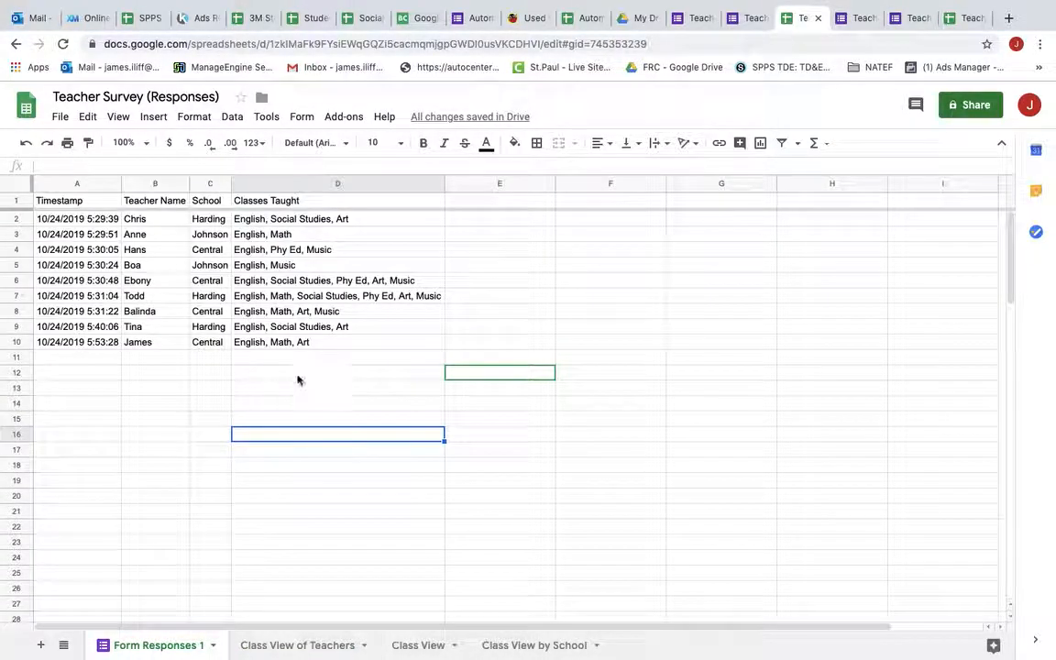
Define columns A:D of Form Responses 1 as a named range called teacherData2.
{"action": "left_click", "coordinate": [304, 391]}
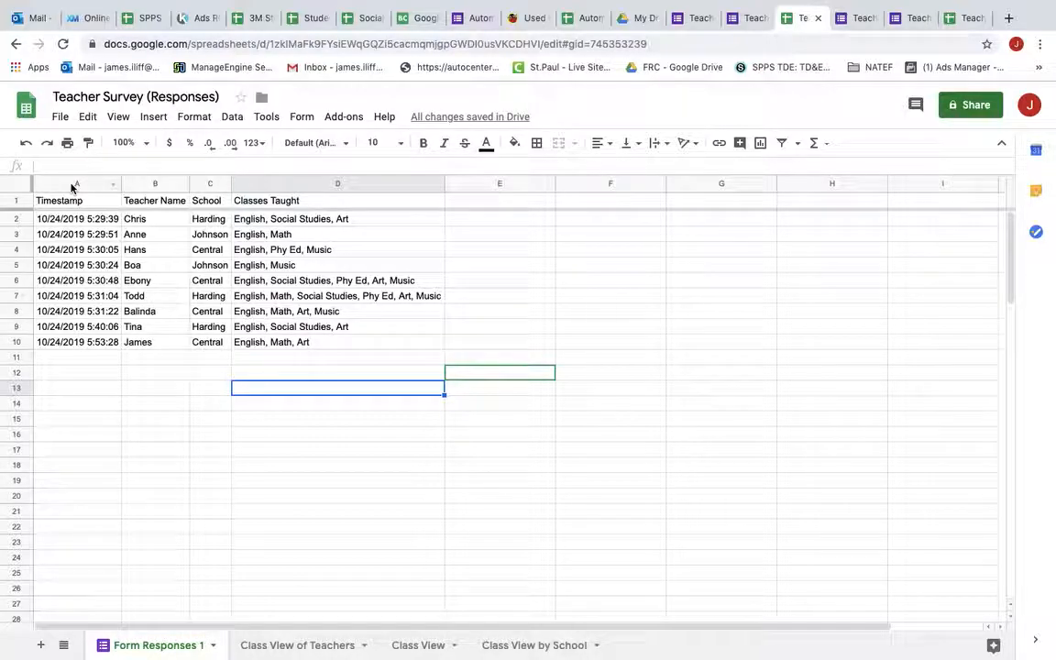
{"action": "left_click_drag", "start_coordinate": [72, 186], "coordinate": [237, 172]}
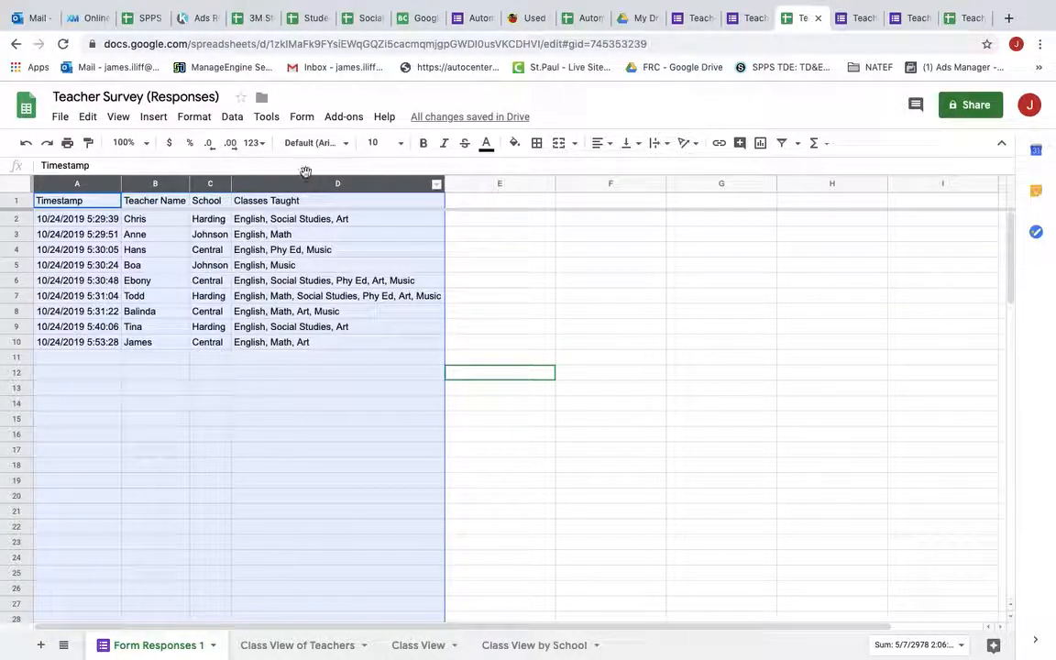
{"action": "left_click", "coordinate": [231, 117]}
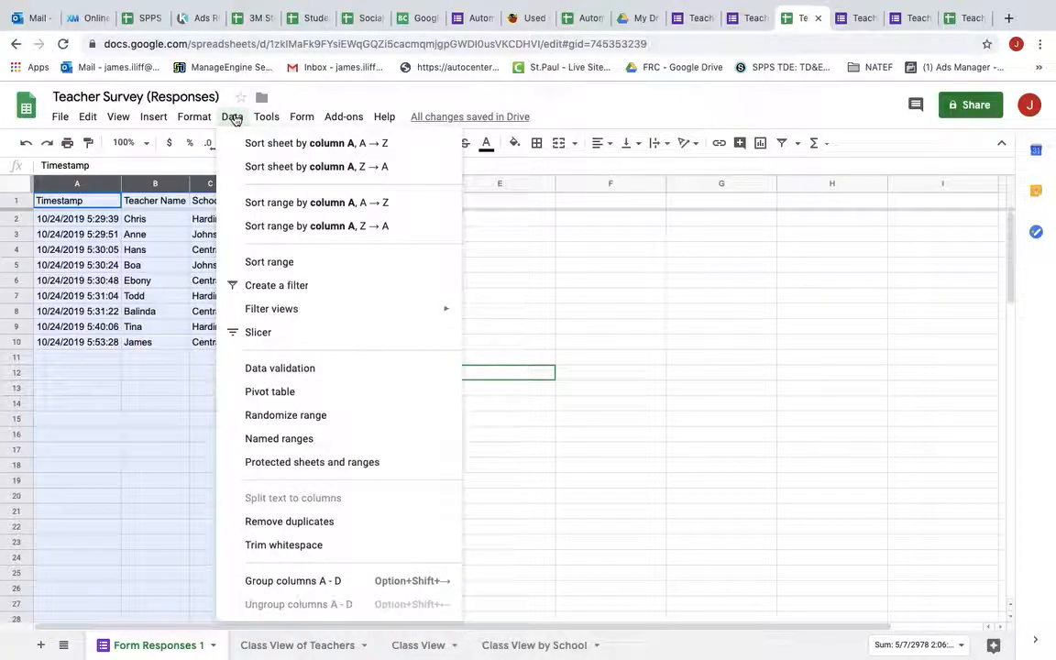
{"action": "left_click", "coordinate": [264, 439]}
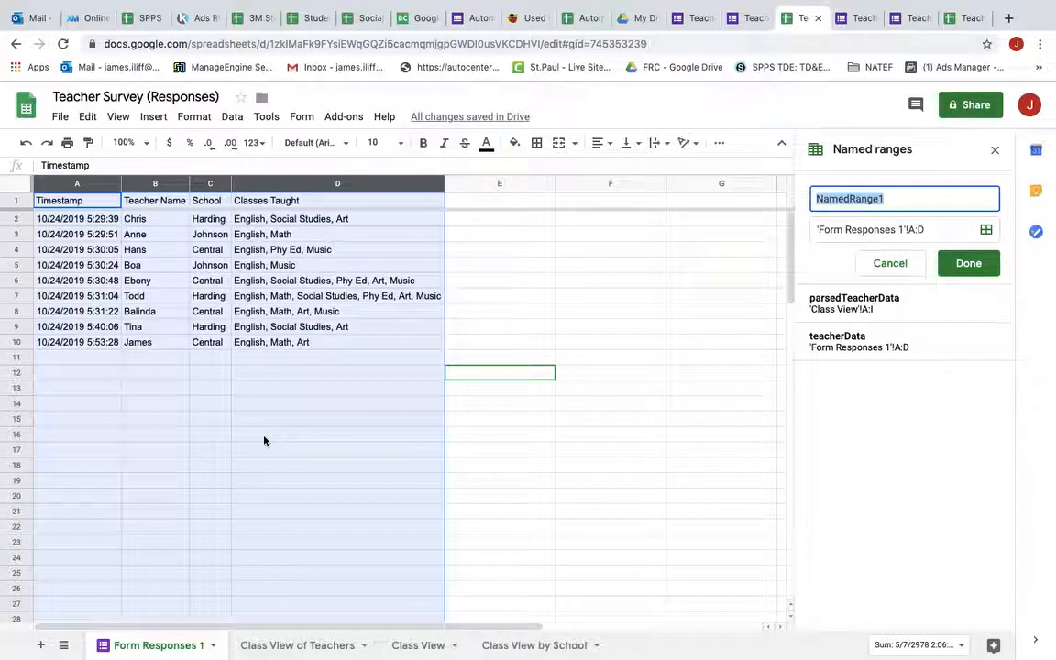
{"action": "type", "text": "tea"}
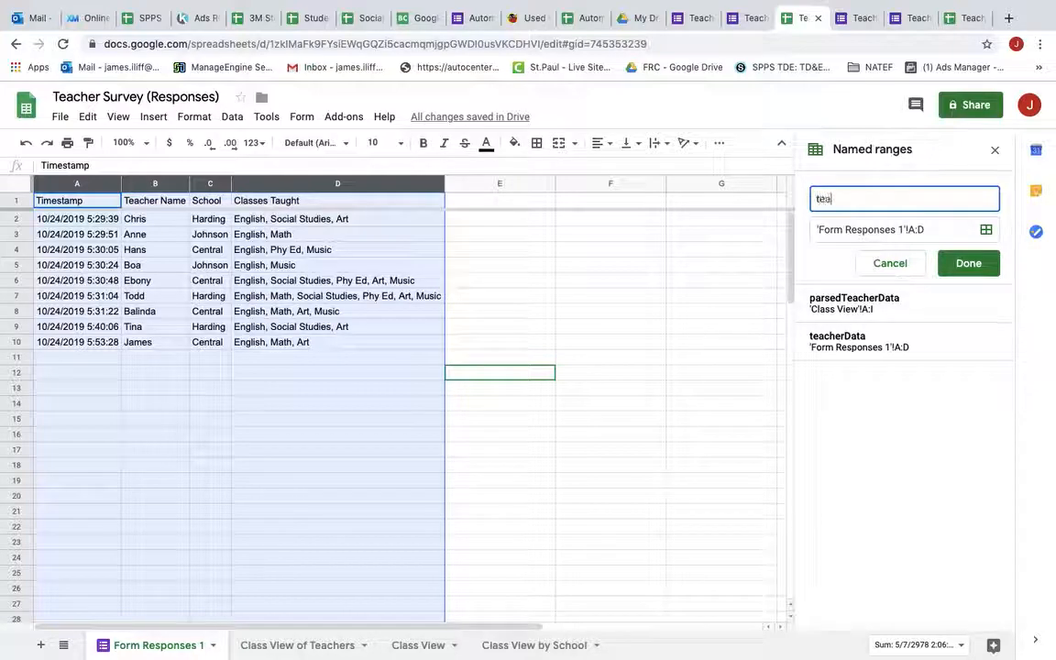
{"action": "type", "text": "cherData2"}
{"action": "key", "text": "Return"}
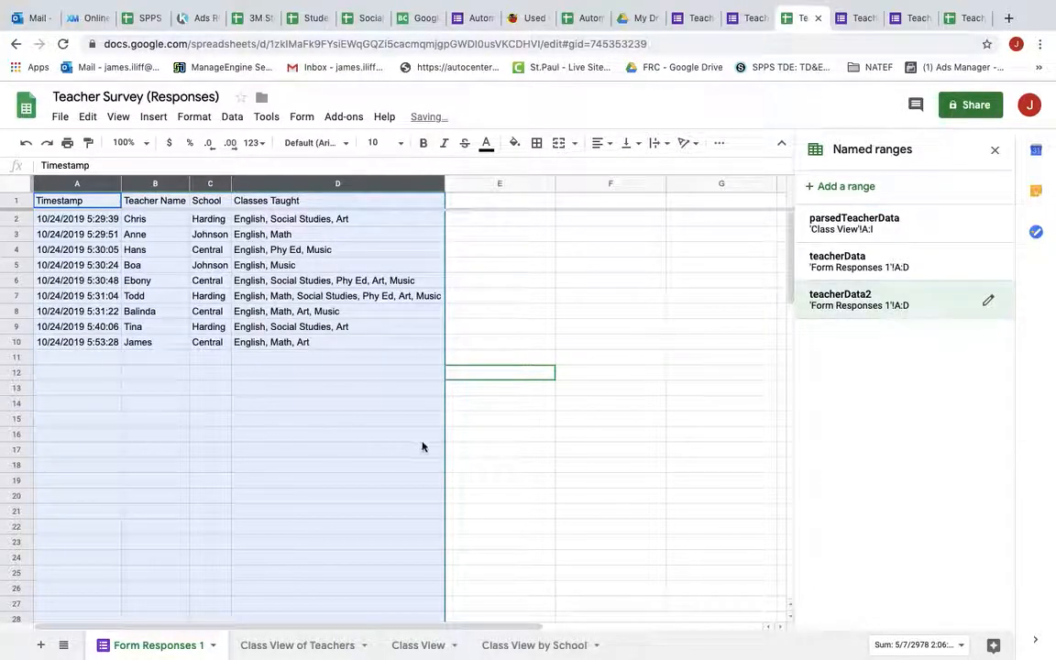
{"action": "left_click", "coordinate": [491, 392]}
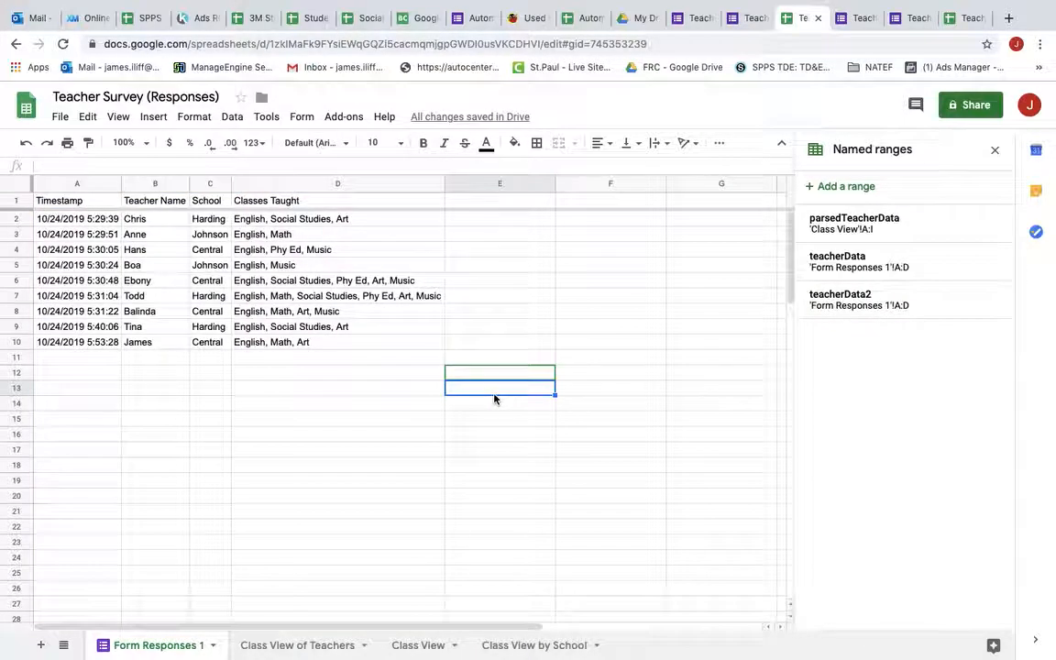
{"action": "left_click", "coordinate": [995, 151]}
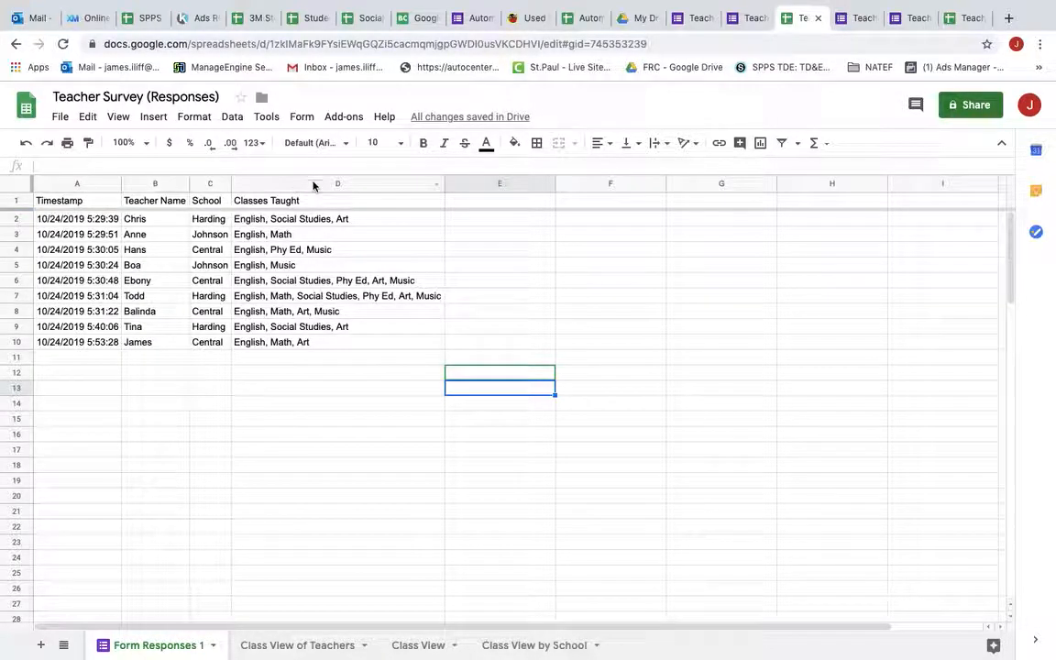
Begin a query formula in cell A1 of Class View of Teachers, using teacherData2 as the data and opening a select clause.
{"action": "left_click", "coordinate": [303, 645]}
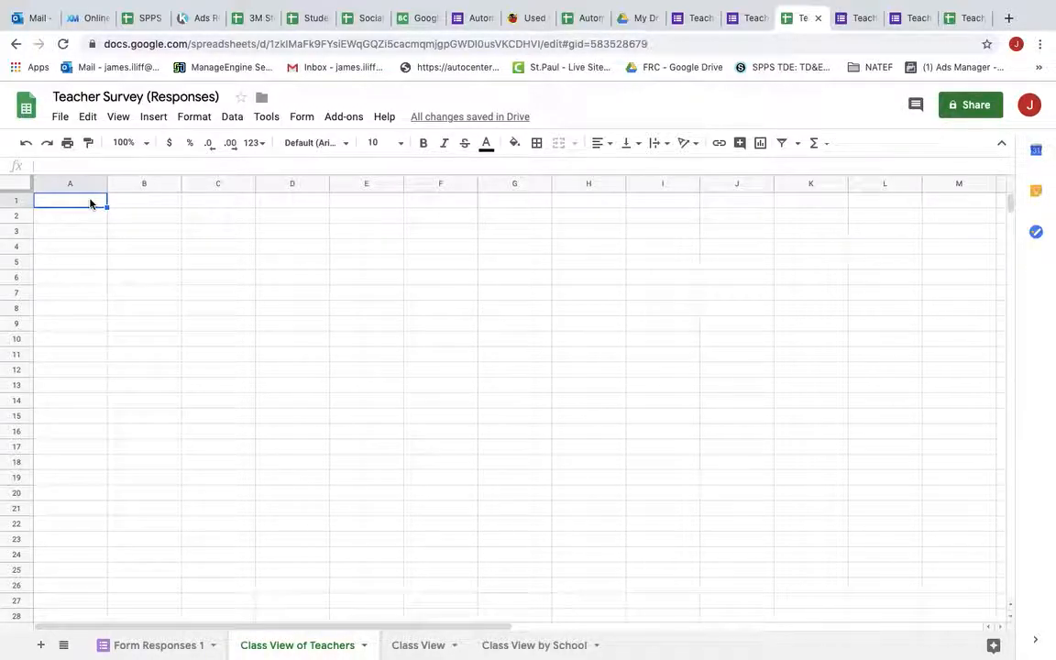
{"action": "type", "text": "="}
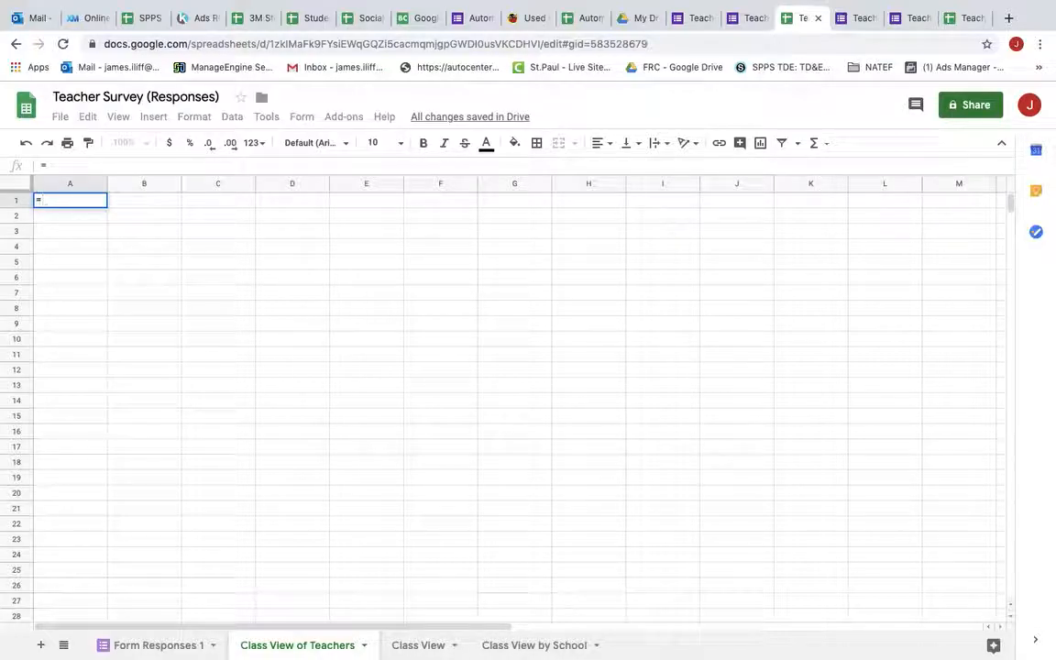
{"action": "type", "text": "query"}
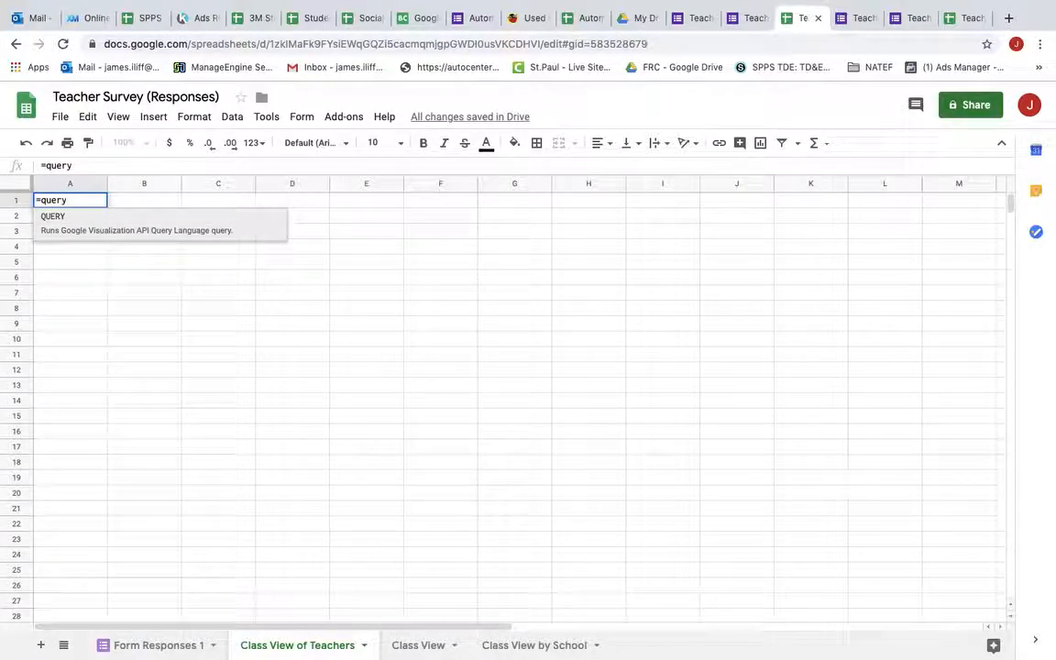
{"action": "type", "text": "("}
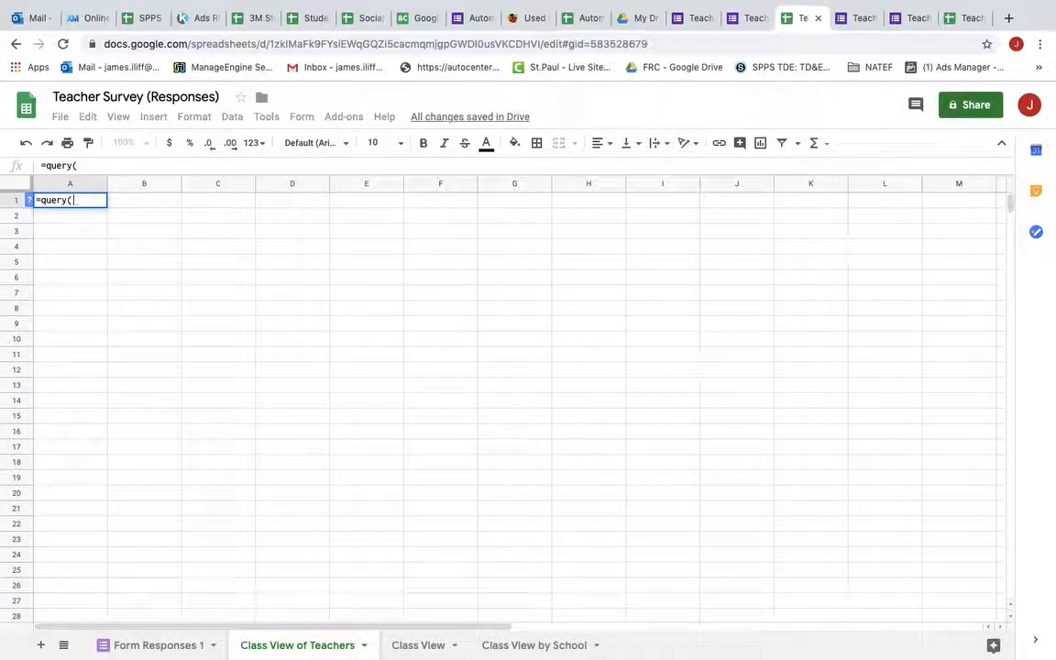
{"action": "type", "text": "teach"}
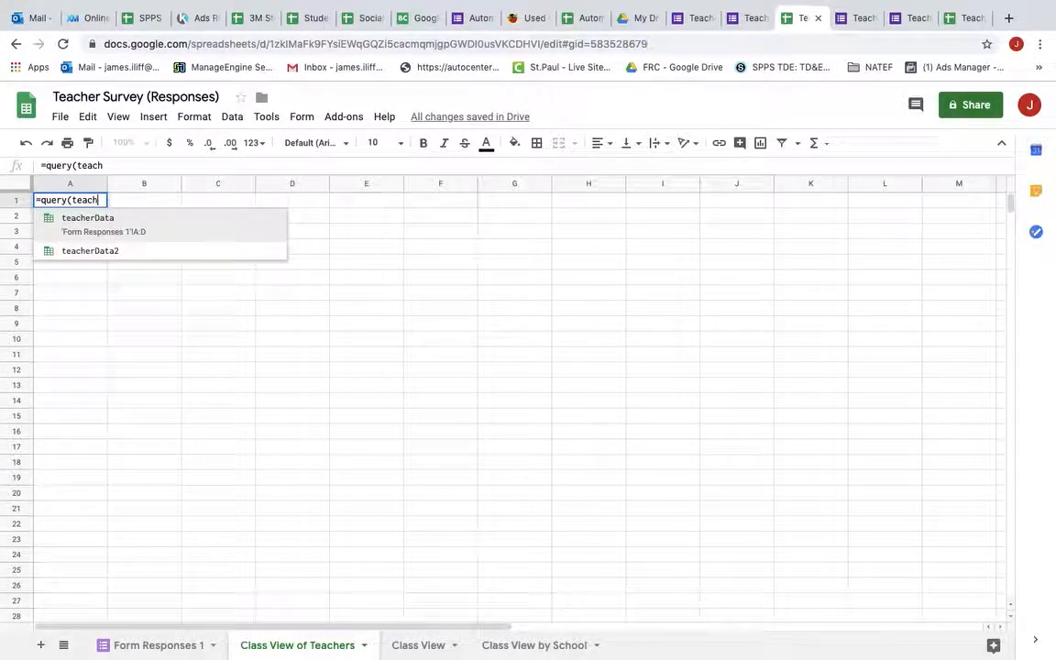
{"action": "key", "text": "Down"}
{"action": "key", "text": "Tab"}
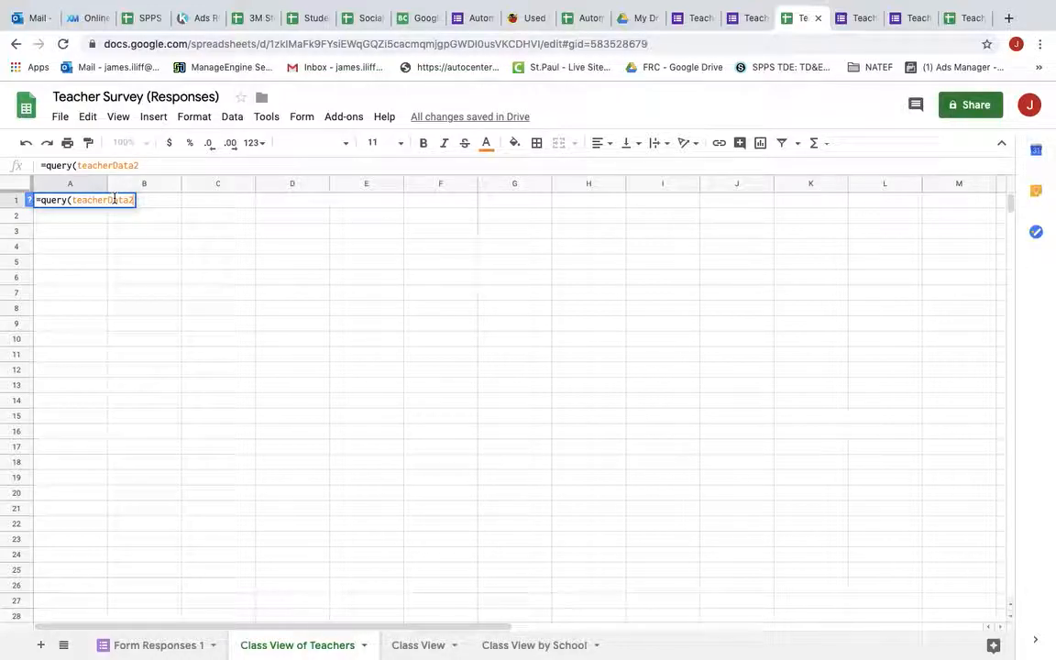
{"action": "type", "text": ","}
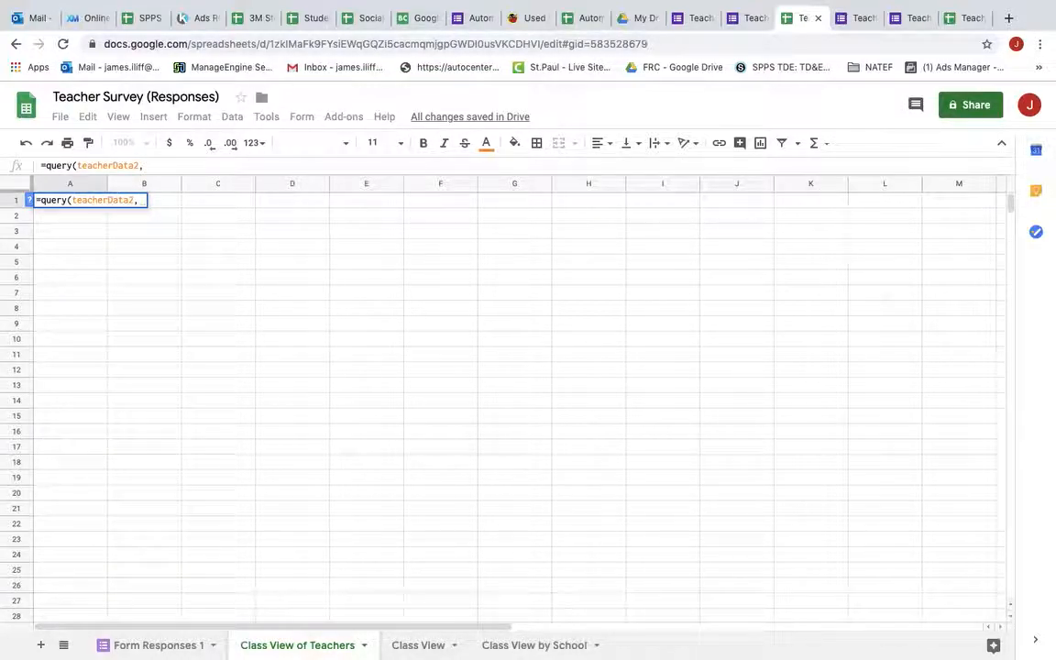
{"action": "type", "text": "\""}
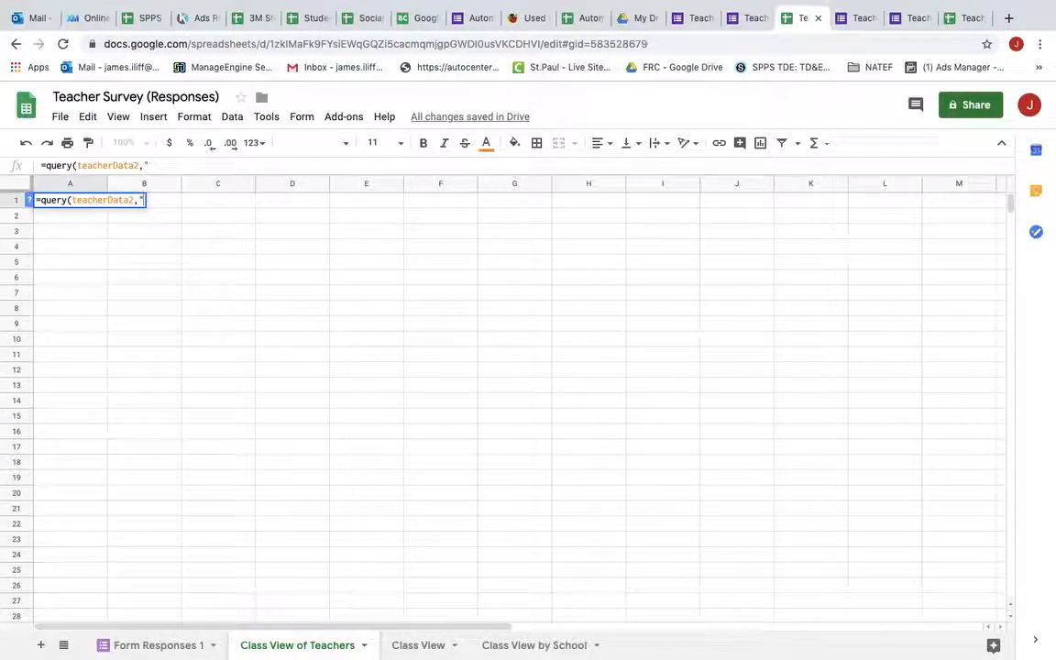
{"action": "type", "text": "select"}
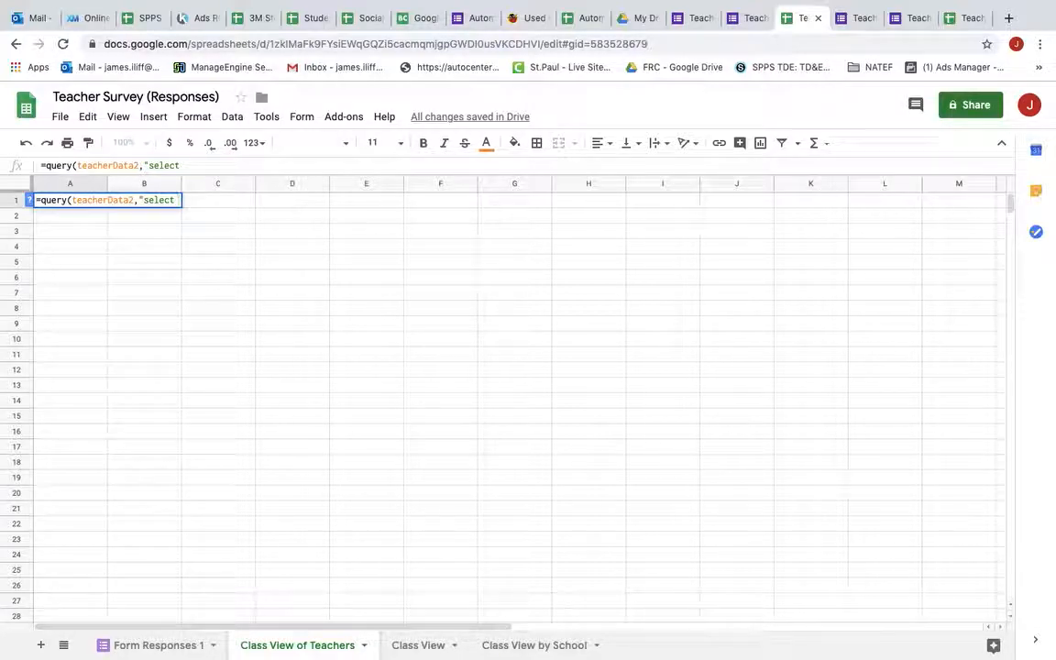
Check the columns in Form Responses 1 and complete the A1 formula as =query(teacherData2,"select B,C,D",1).
{"action": "left_click", "coordinate": [160, 647]}
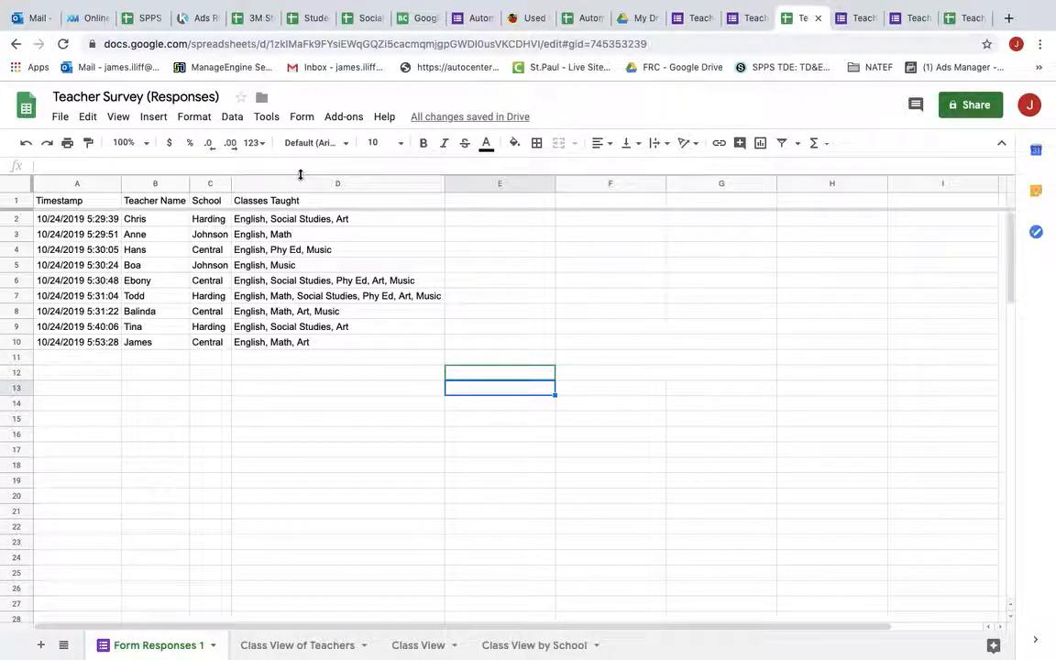
{"action": "left_click", "coordinate": [284, 645]}
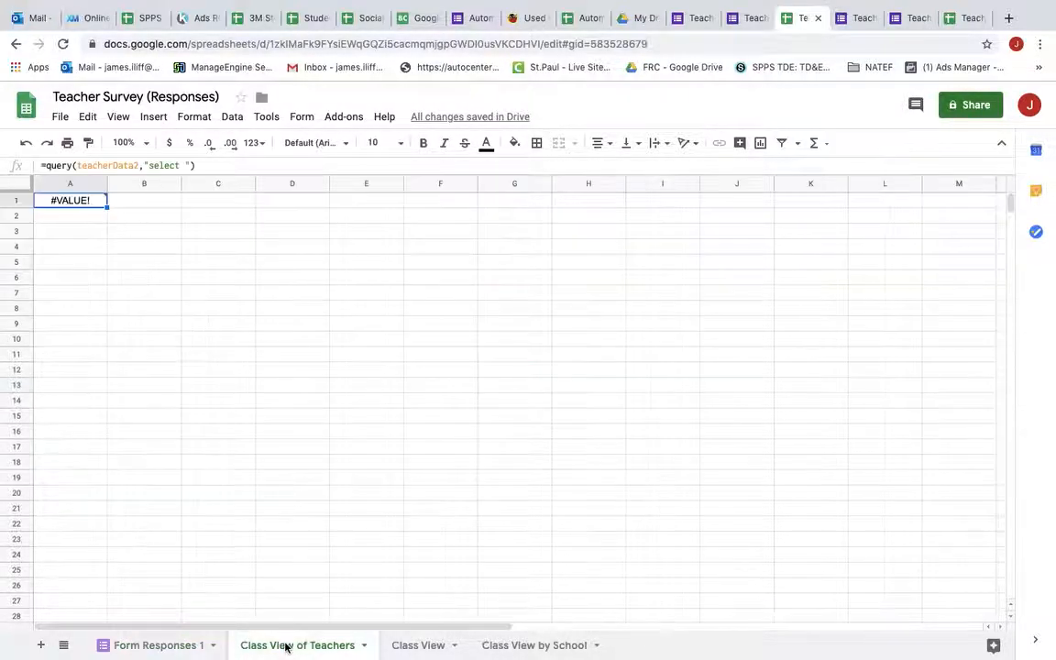
{"action": "left_click", "coordinate": [186, 165]}
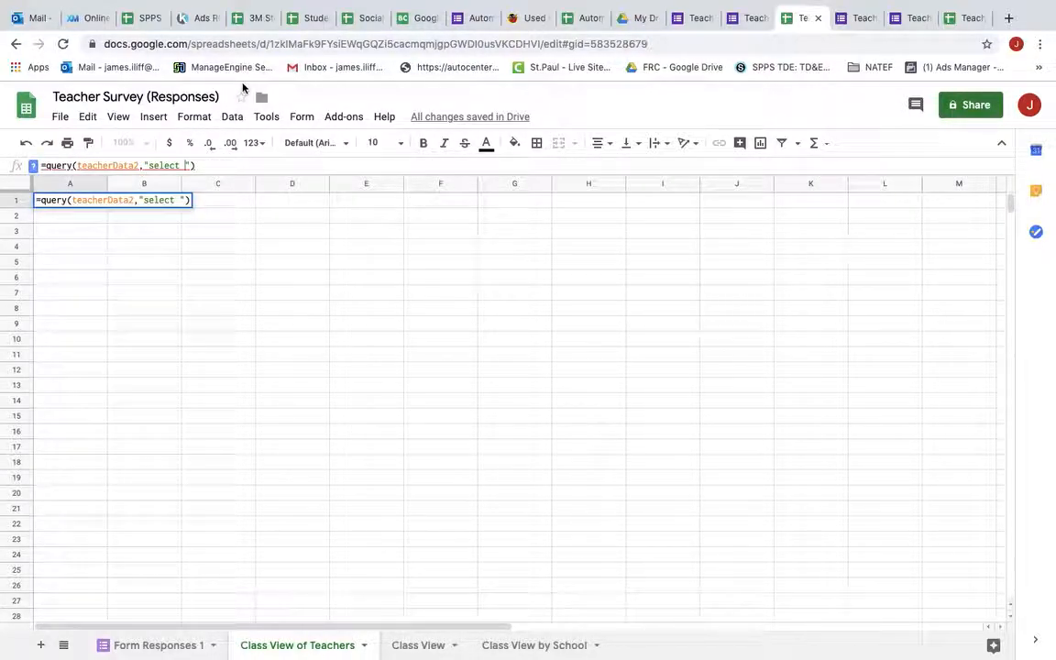
{"action": "type", "text": "B,"}
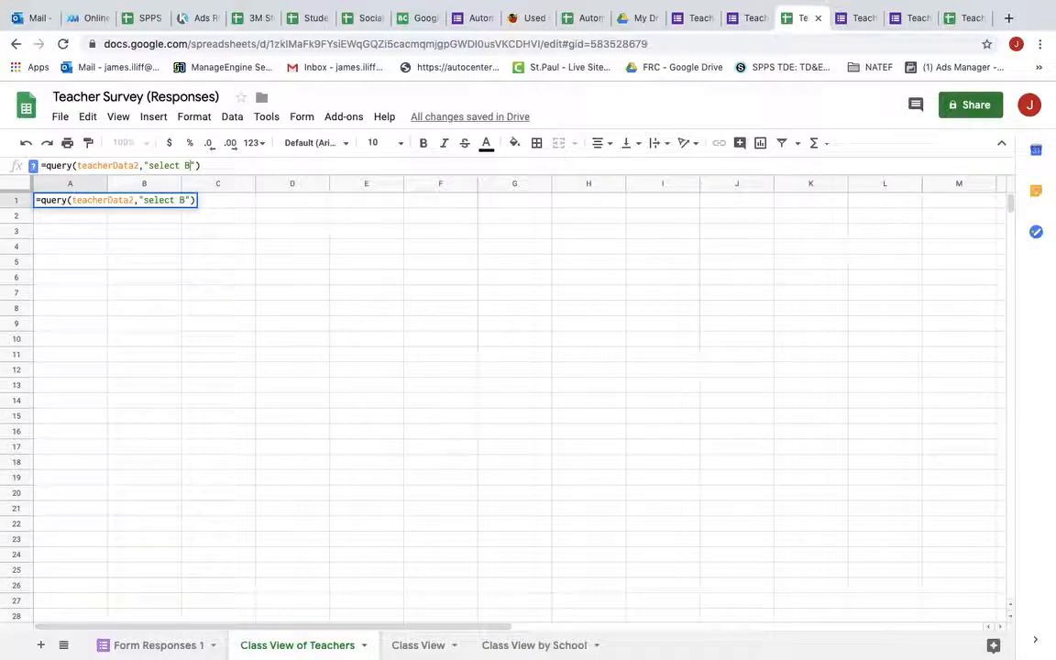
{"action": "type", "text": "C,"}
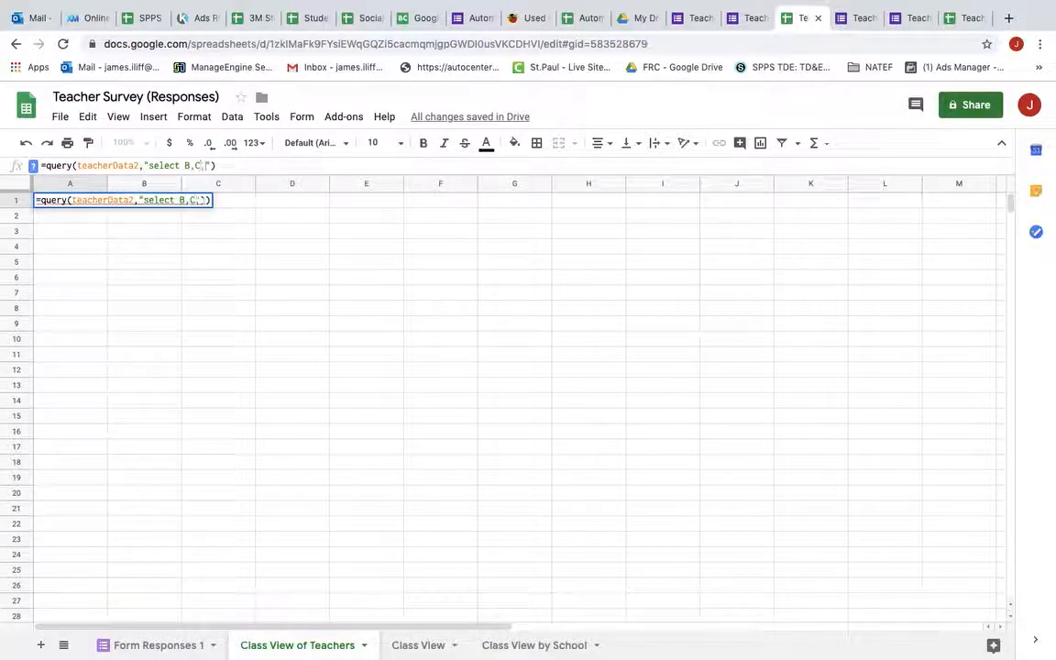
{"action": "type", "text": "D"}
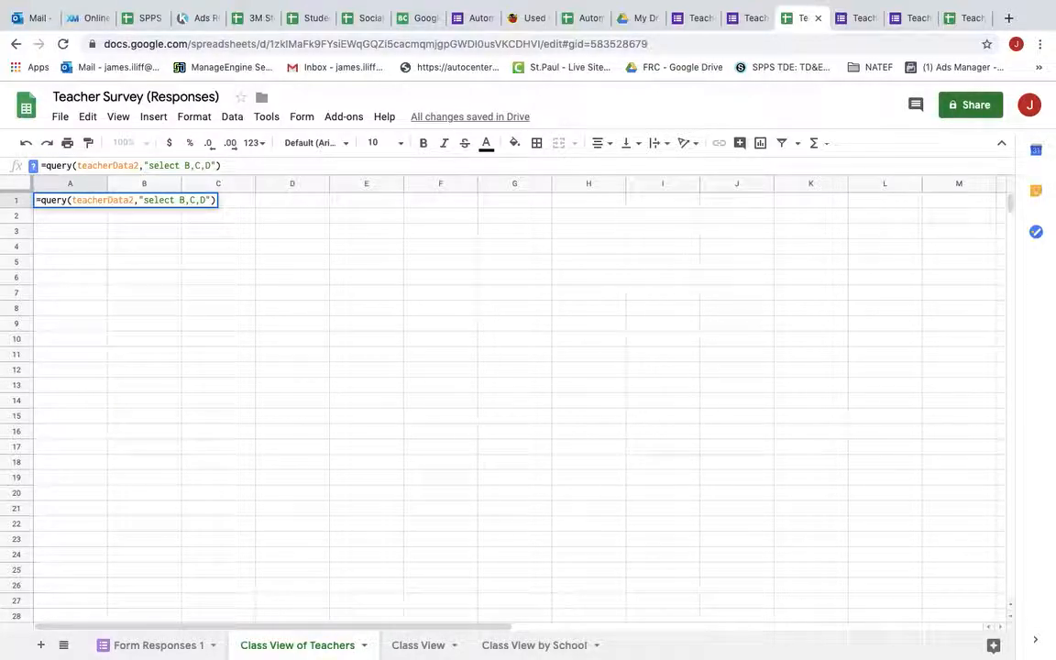
{"action": "type", "text": ",1"}
{"action": "left_click", "coordinate": [168, 647]}
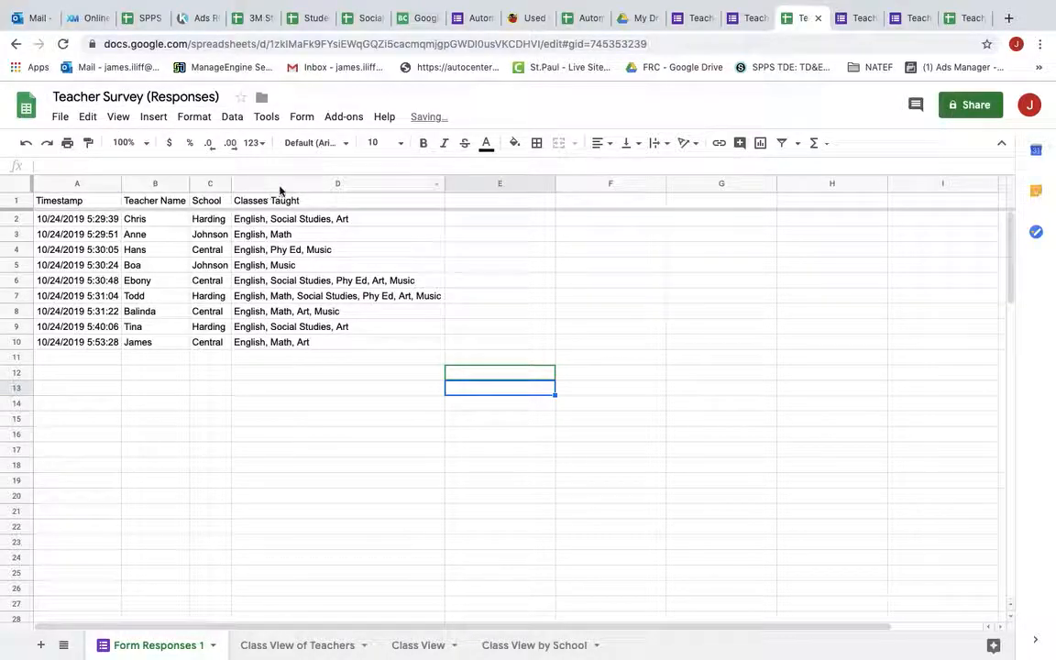
{"action": "left_click", "coordinate": [289, 647]}
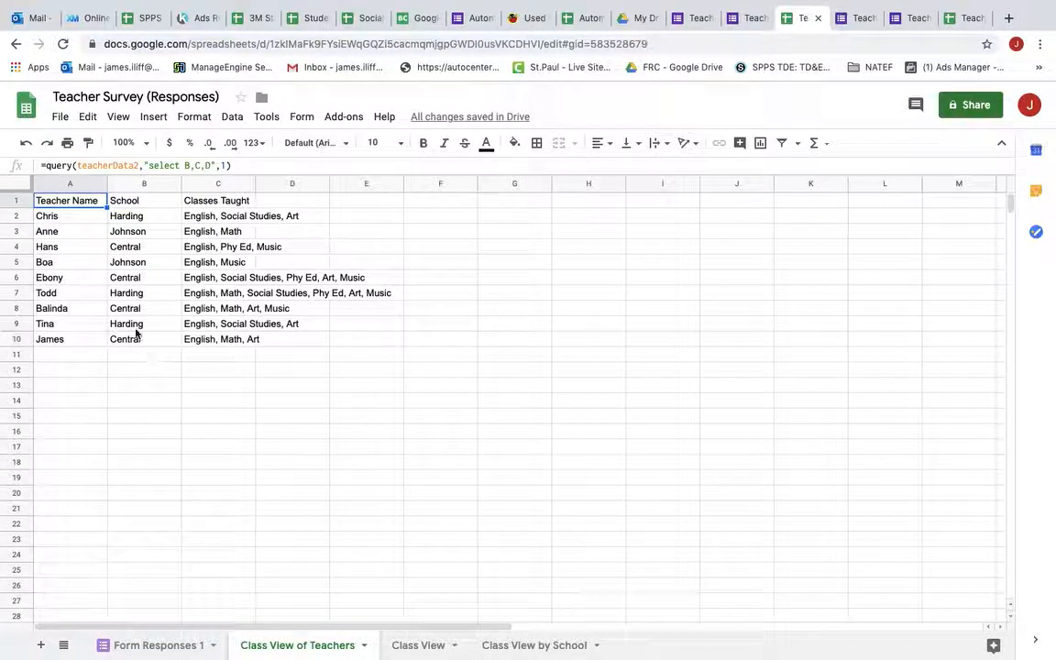
Compare the contents of output cell C10 with the query formula in A1 of Class View of Teachers.
{"action": "left_click", "coordinate": [188, 387]}
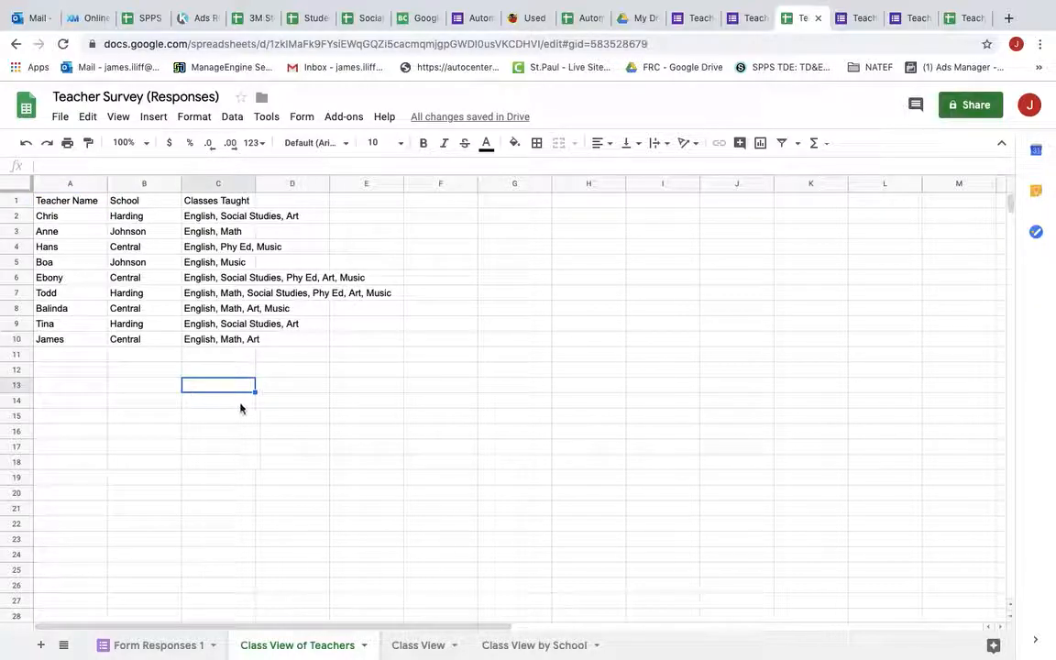
{"action": "left_click", "coordinate": [234, 341]}
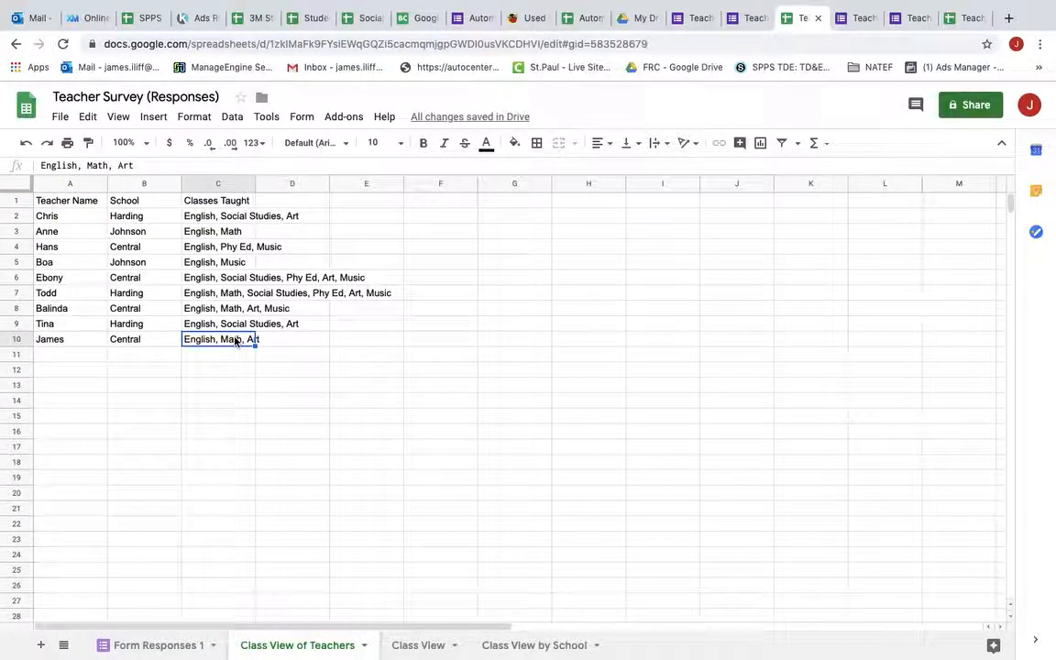
{"action": "left_click", "coordinate": [80, 203]}
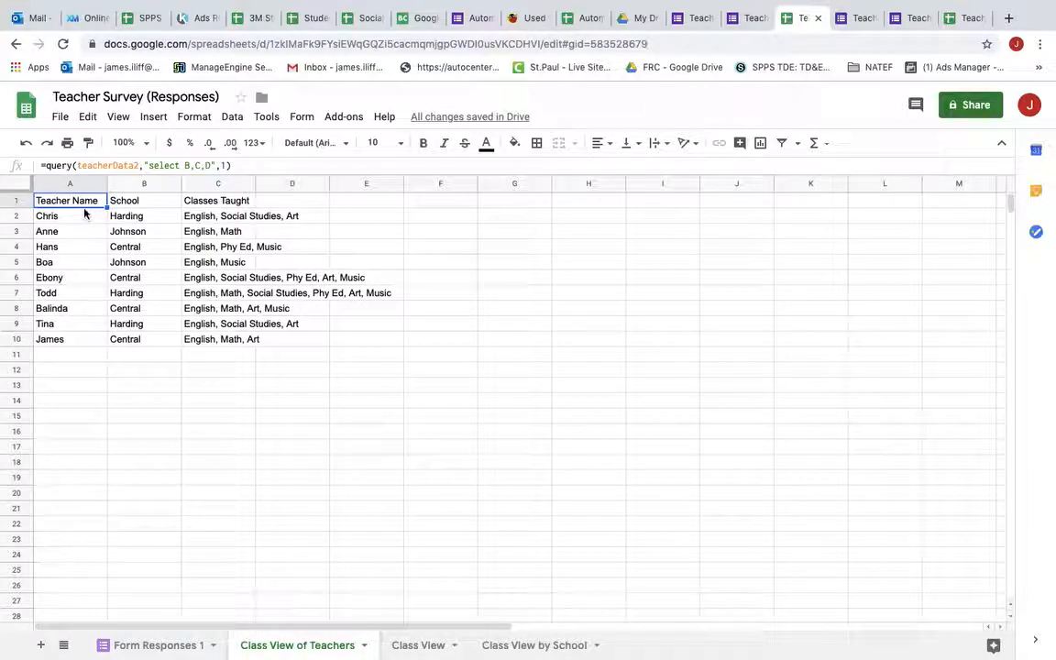
Test overwriting the query output by changing B7 to "Hardingjfkl;djfkla", and clear that cell again.
{"action": "left_click", "coordinate": [151, 293]}
{"action": "double_click", "coordinate": [151, 293]}
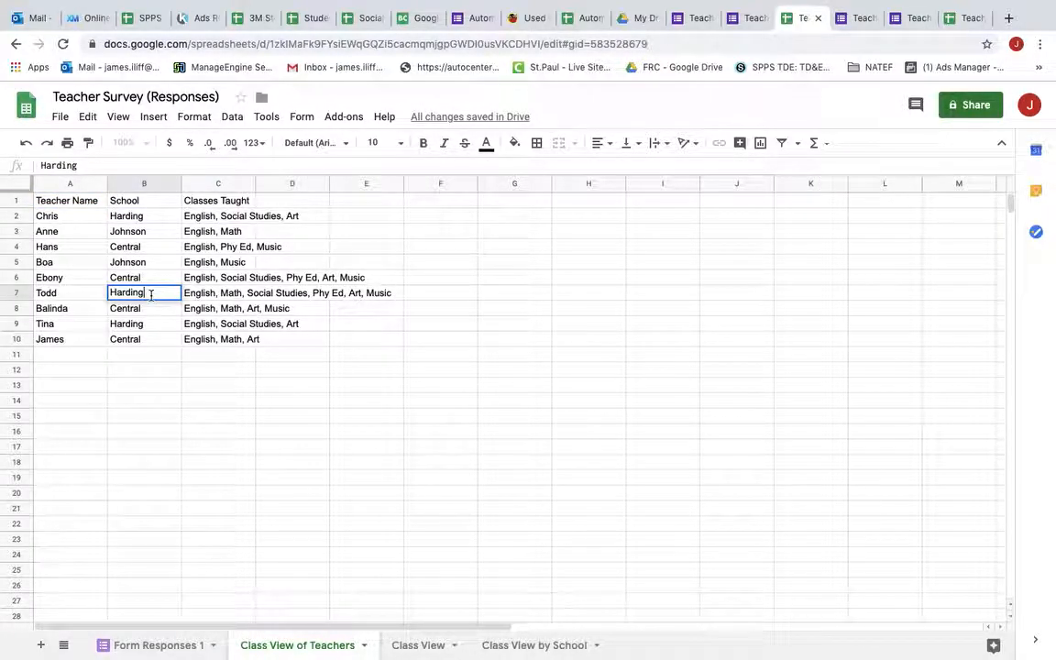
{"action": "type", "text": "jfkdjfkla"}
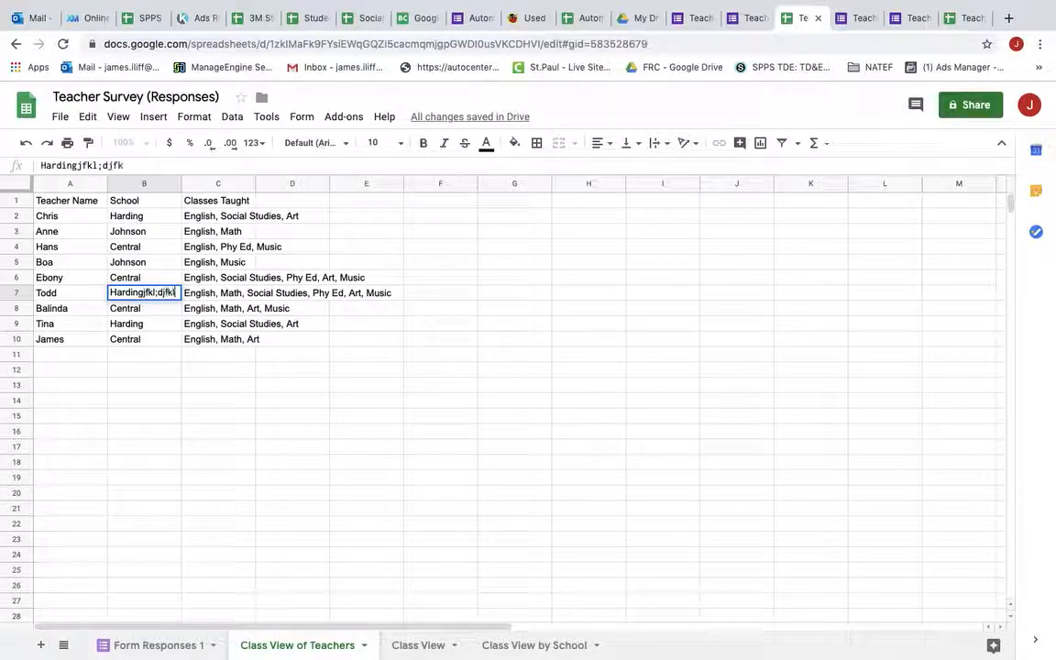
{"action": "key", "text": "Return"}
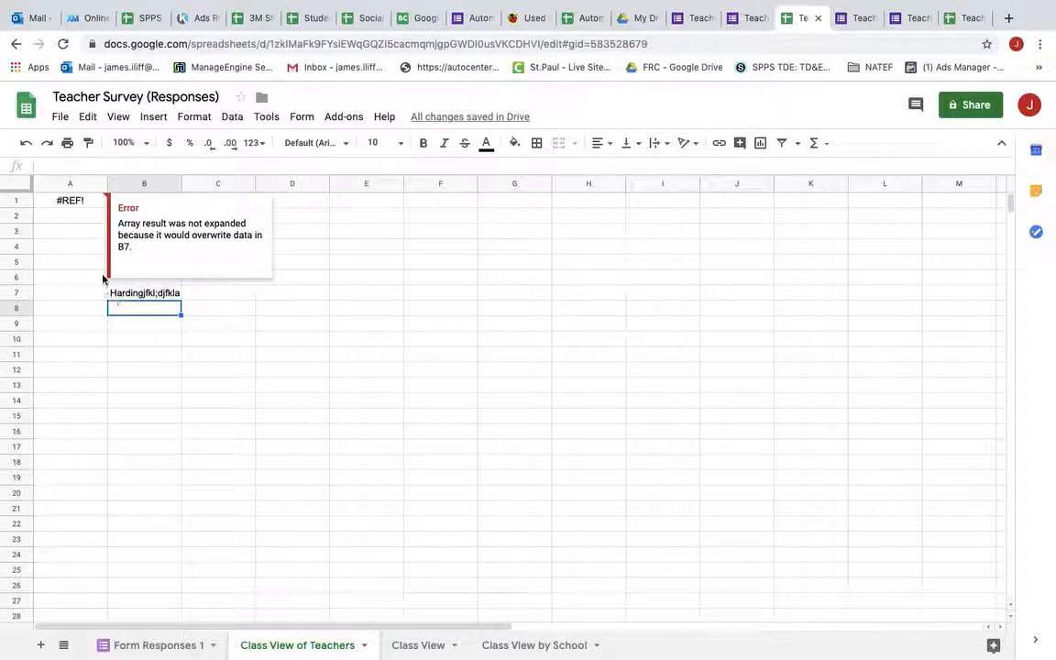
{"action": "left_click", "coordinate": [145, 298]}
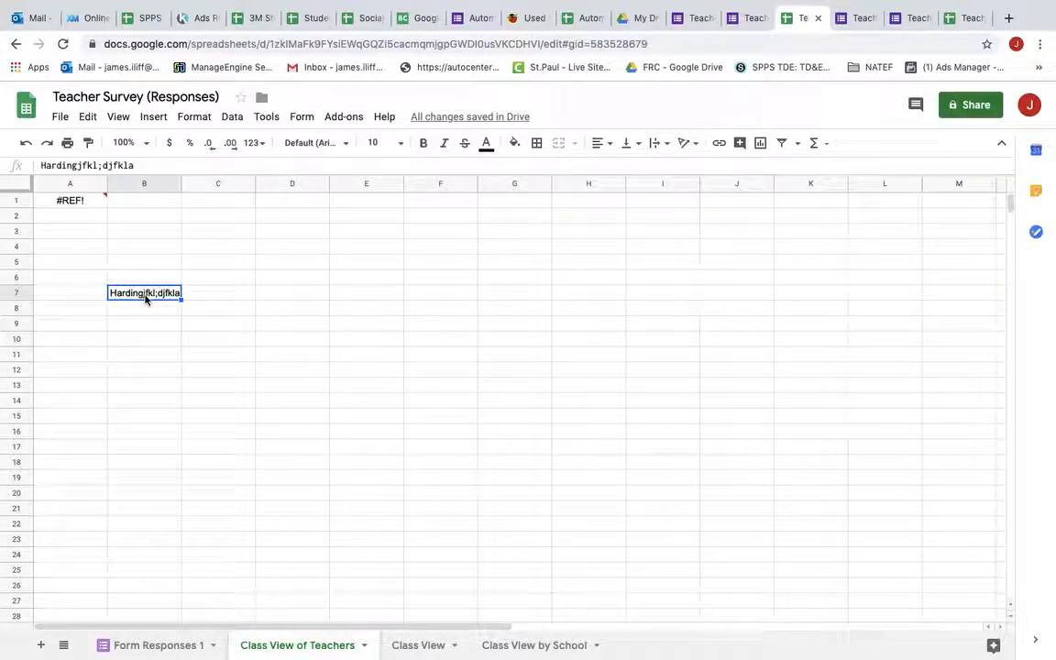
{"action": "key", "text": "Delete"}
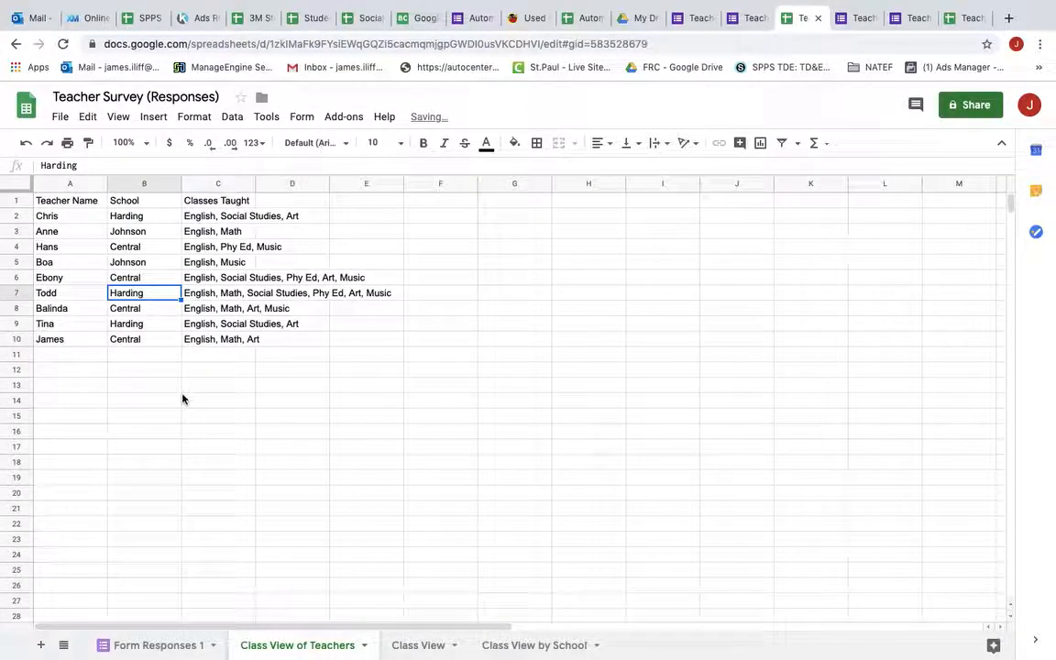
Test entering "fjkdl;afj" in E1, outside the query's output columns, and clear it again.
{"action": "left_click", "coordinate": [354, 202]}
{"action": "type", "text": "fjkdl;afj"}
{"action": "key", "text": "Return"}
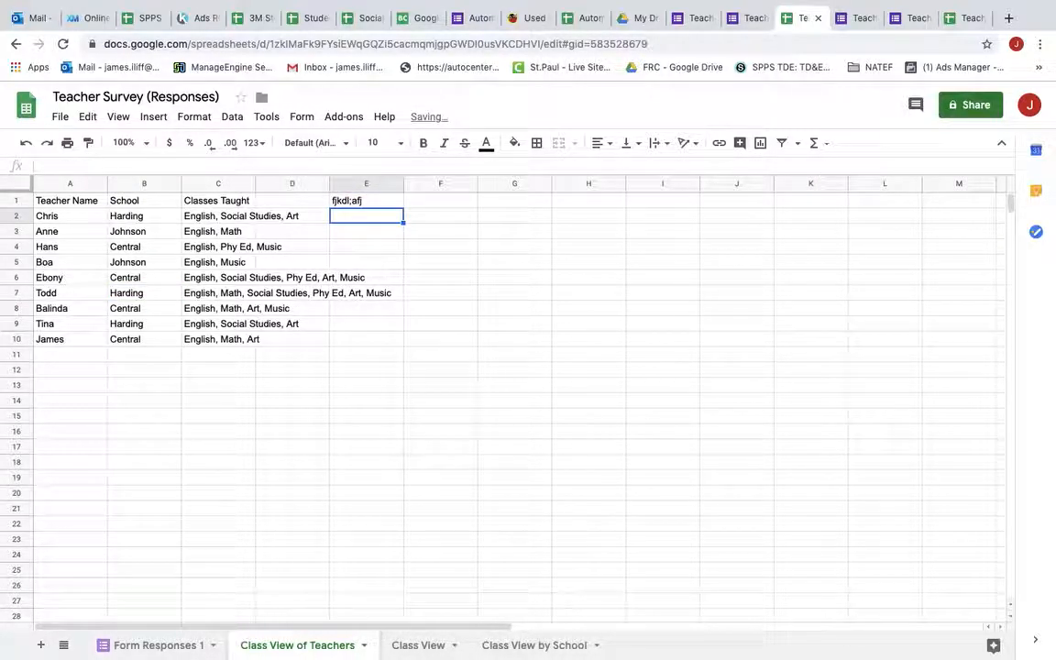
{"action": "key", "text": "Up"}
{"action": "key", "text": "Delete"}
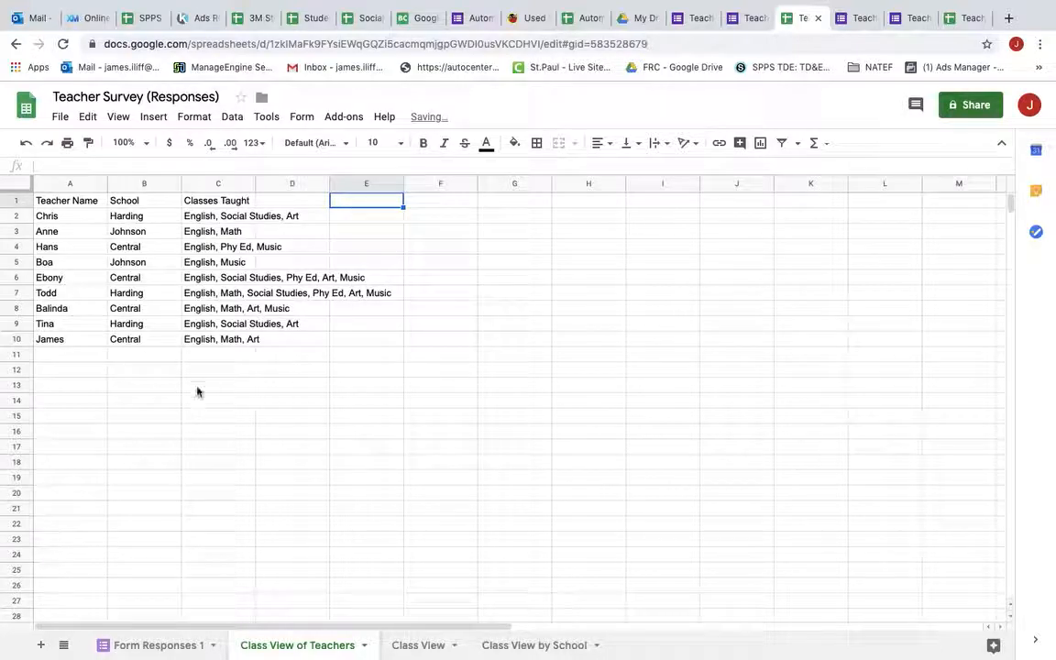
Test entering "fjdkla;fjla;" in B14, below the listed teachers, and clear it again.
{"action": "left_click", "coordinate": [158, 401]}
{"action": "type", "text": "fjdkla;fjla;"}
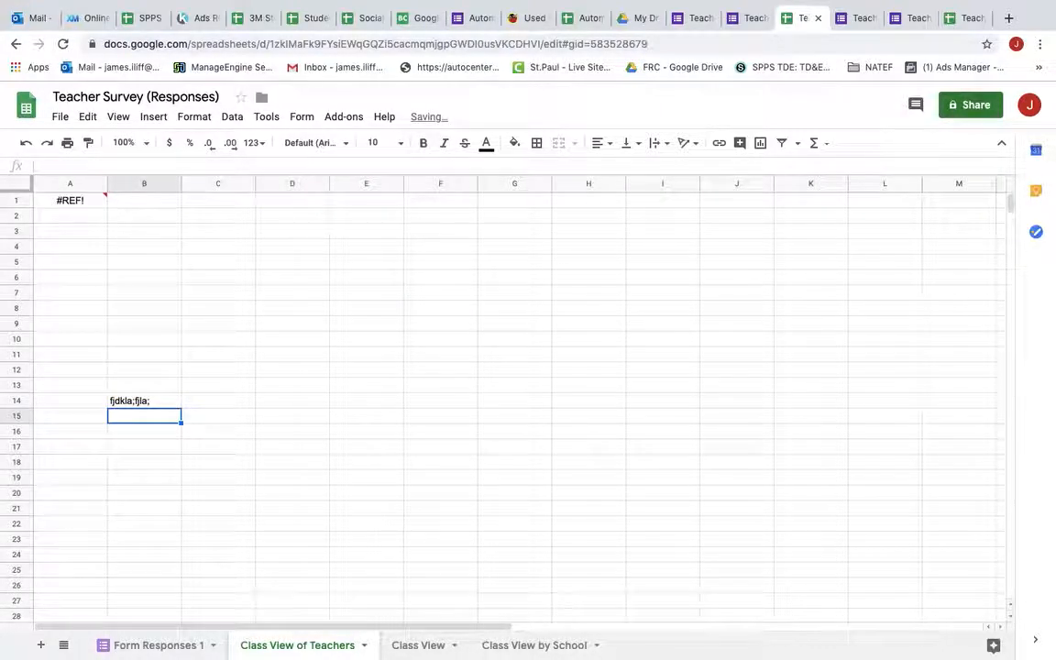
{"action": "left_click", "coordinate": [156, 409]}
{"action": "key", "text": "Delete"}
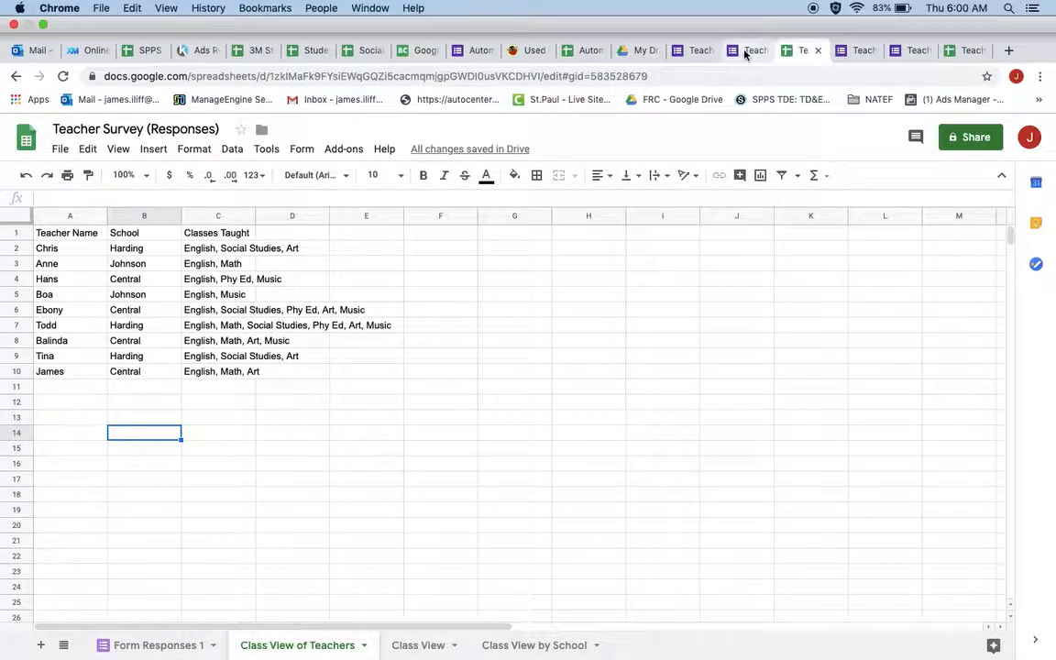
Submit a Teacher Survey response with a teacher's name, school Central, and classes English, Social Studies and Art, and return to Class View of Teachers.
{"action": "left_click", "coordinate": [749, 50]}
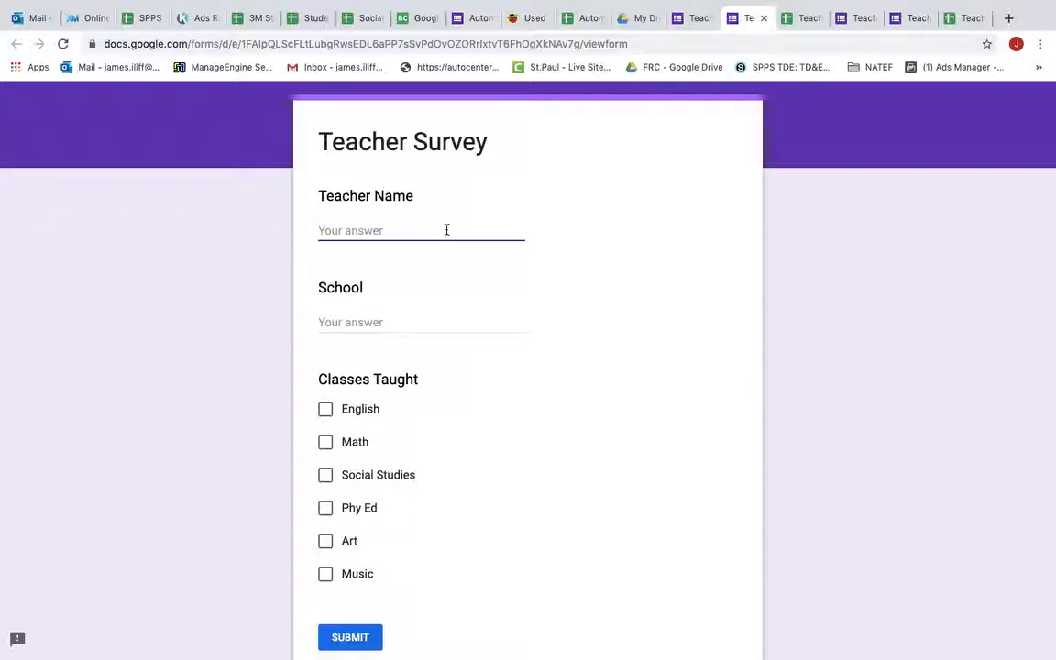
{"action": "type", "text": "Travon"}
{"action": "key", "text": "Tab"}
{"action": "type", "text": "Central"}
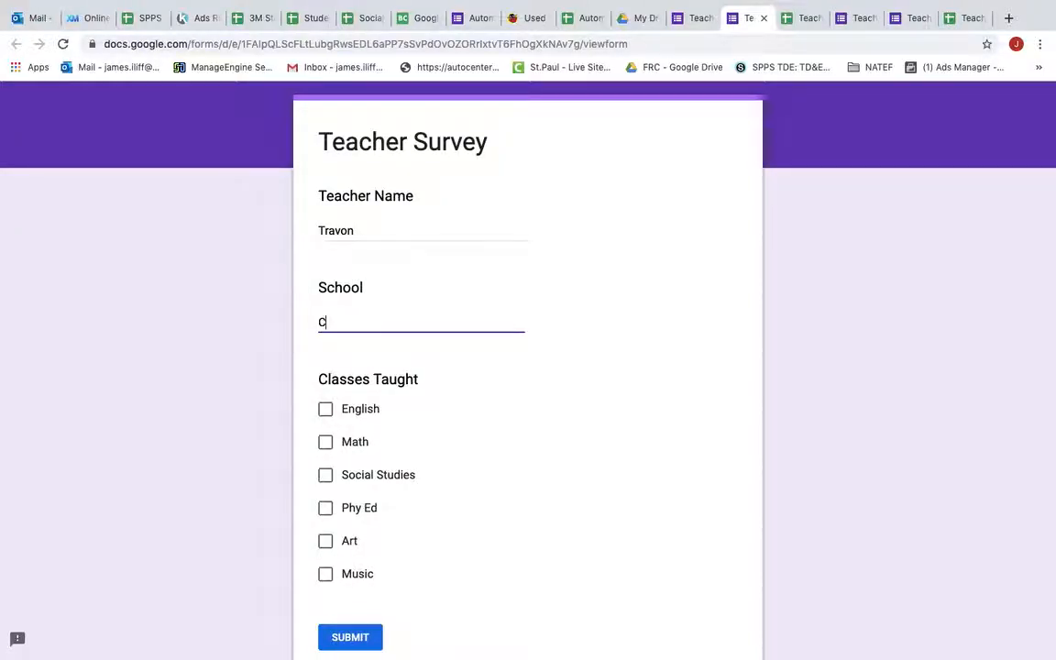
{"action": "key", "text": "Tab"}
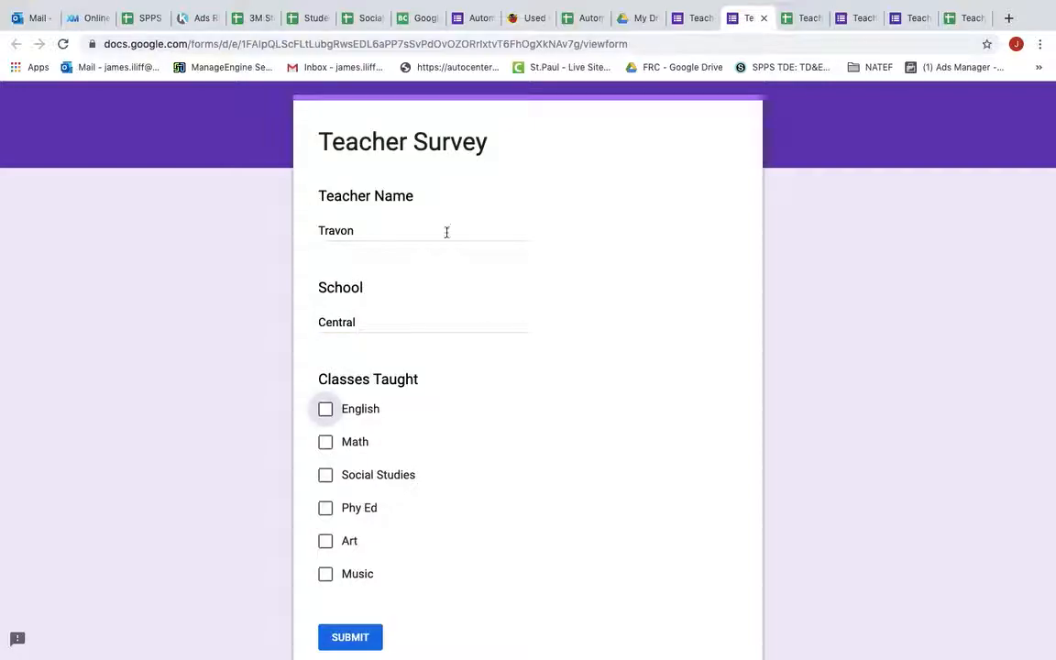
{"action": "left_click", "coordinate": [357, 413]}
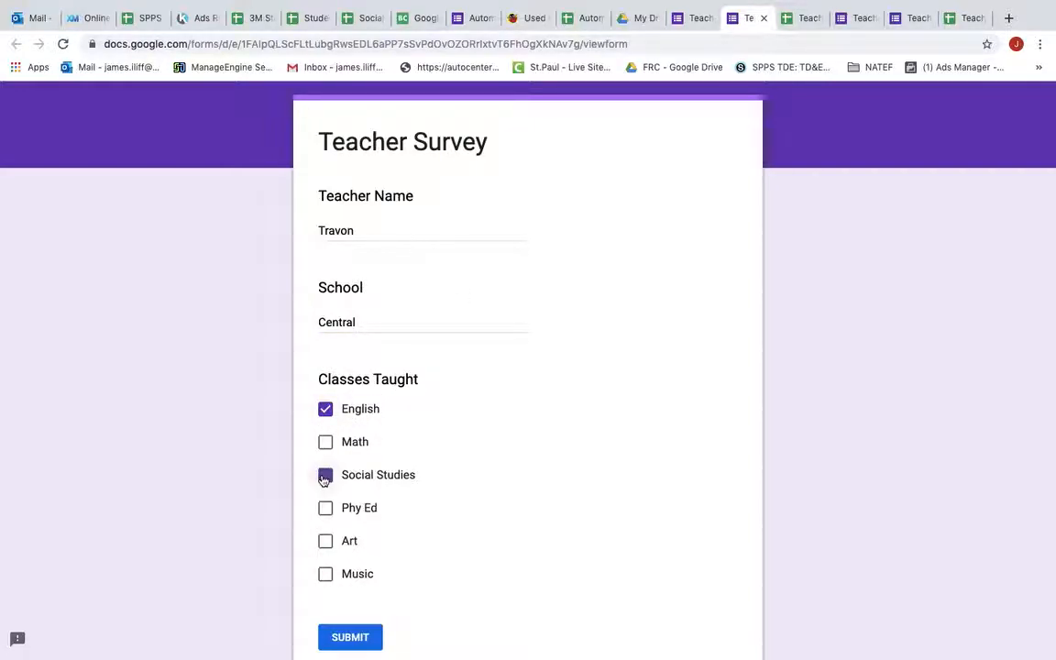
{"action": "left_click", "coordinate": [326, 542]}
{"action": "left_click", "coordinate": [349, 637]}
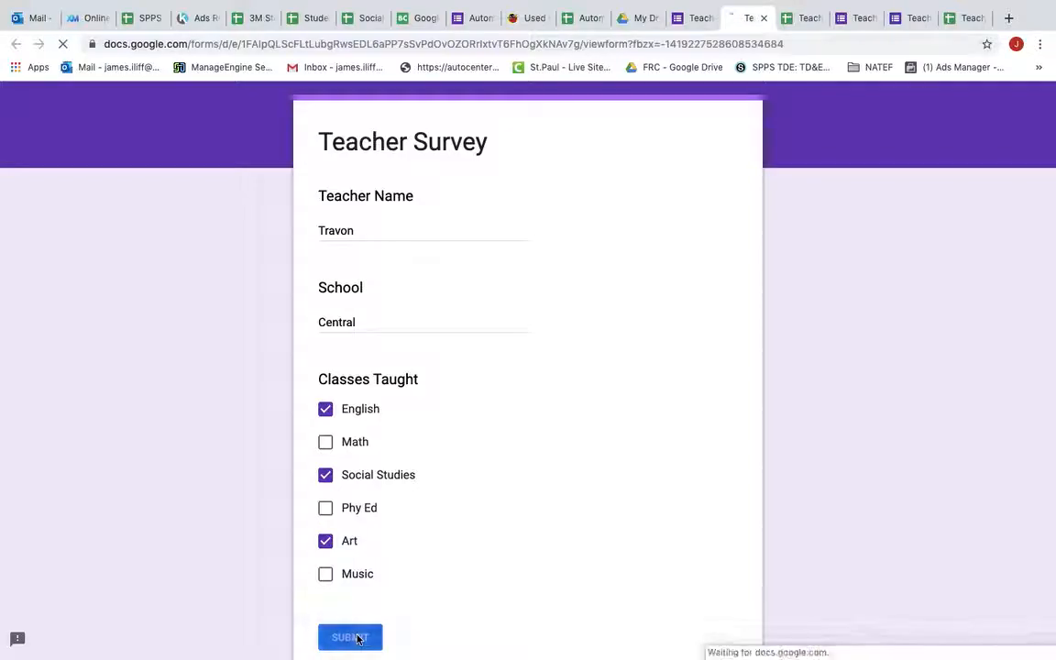
{"action": "left_click", "coordinate": [803, 20]}
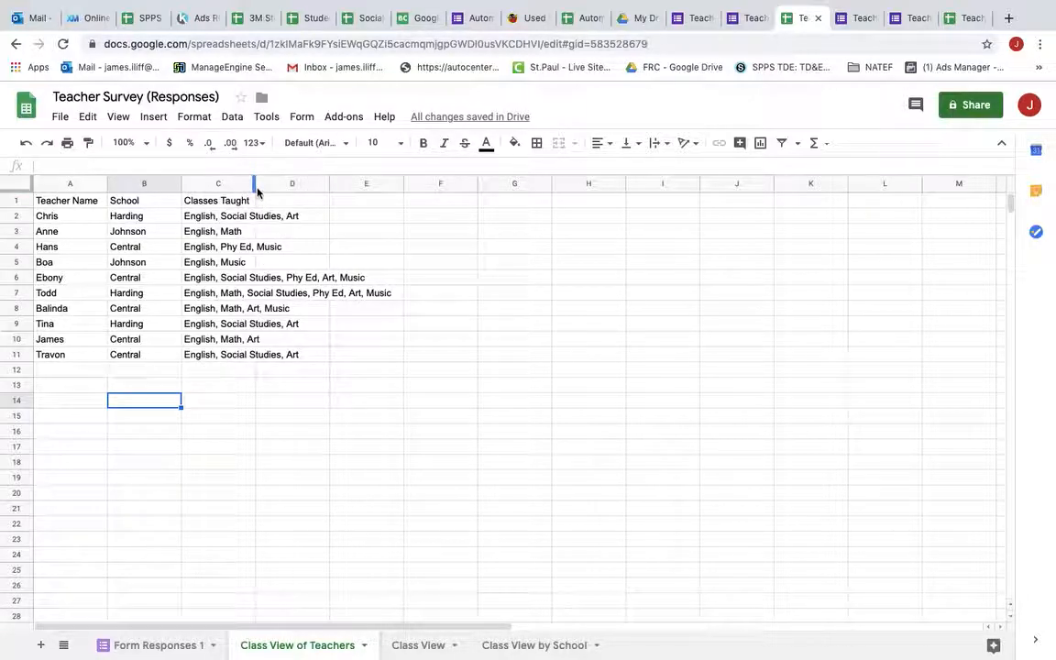
Compare the entries in Form Responses 1 with Class View of Teachers and inspect the query formula in A1.
{"action": "left_click", "coordinate": [145, 647]}
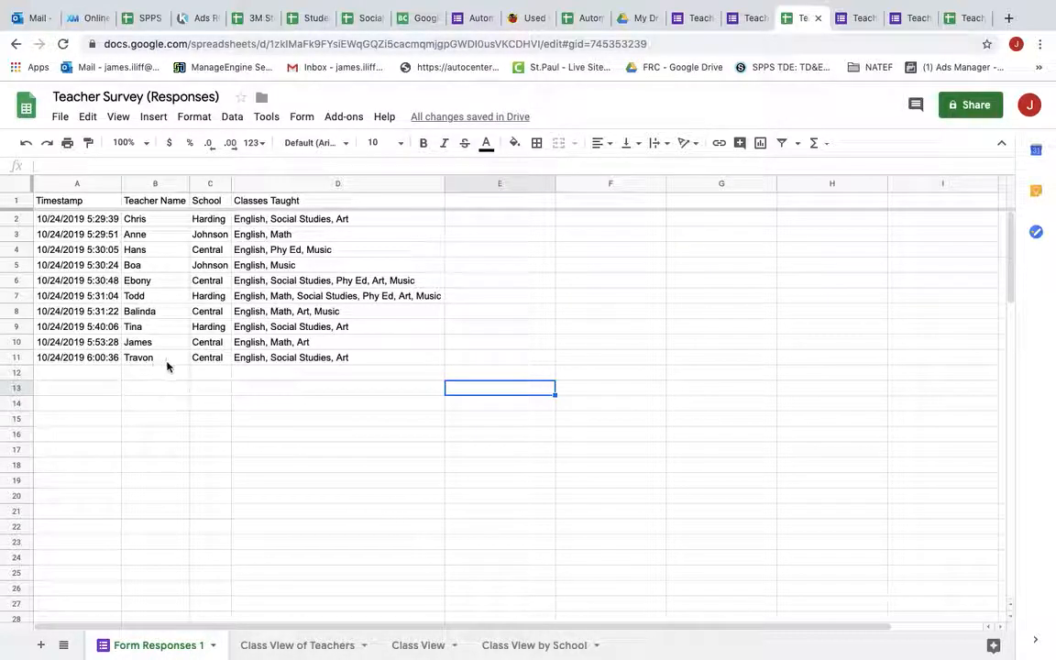
{"action": "left_click", "coordinate": [275, 645]}
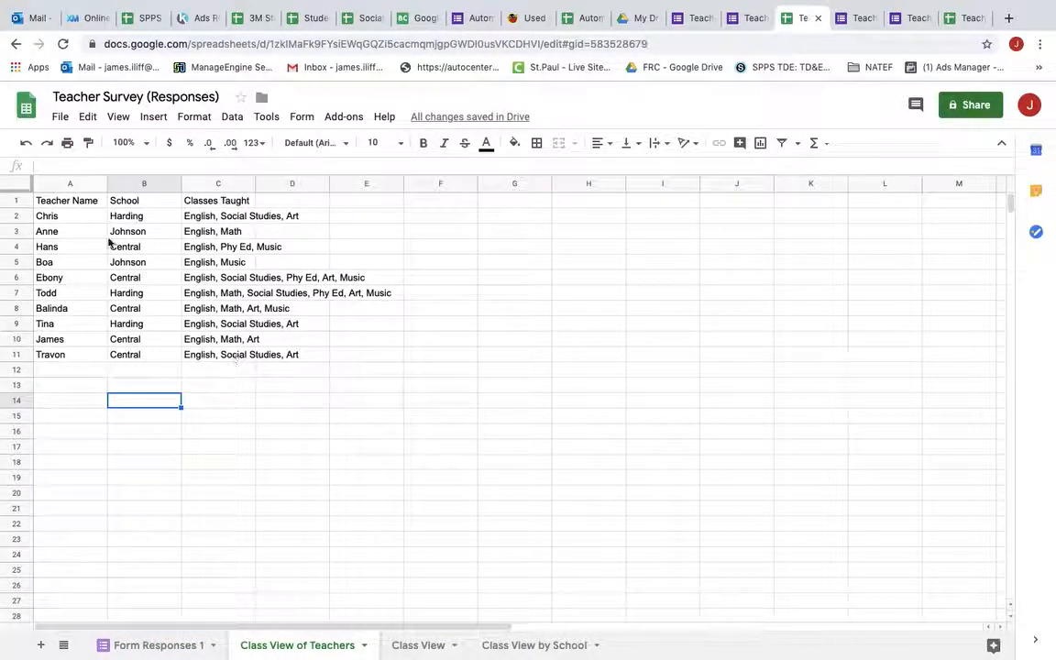
{"action": "left_click", "coordinate": [77, 206]}
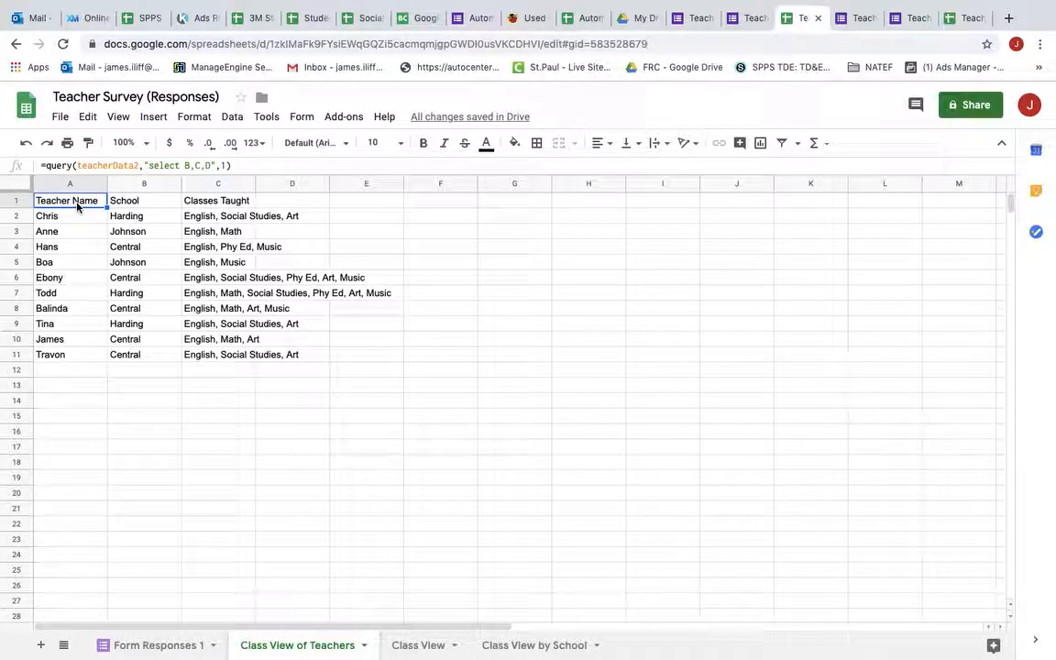
{"action": "left_click", "coordinate": [283, 431]}
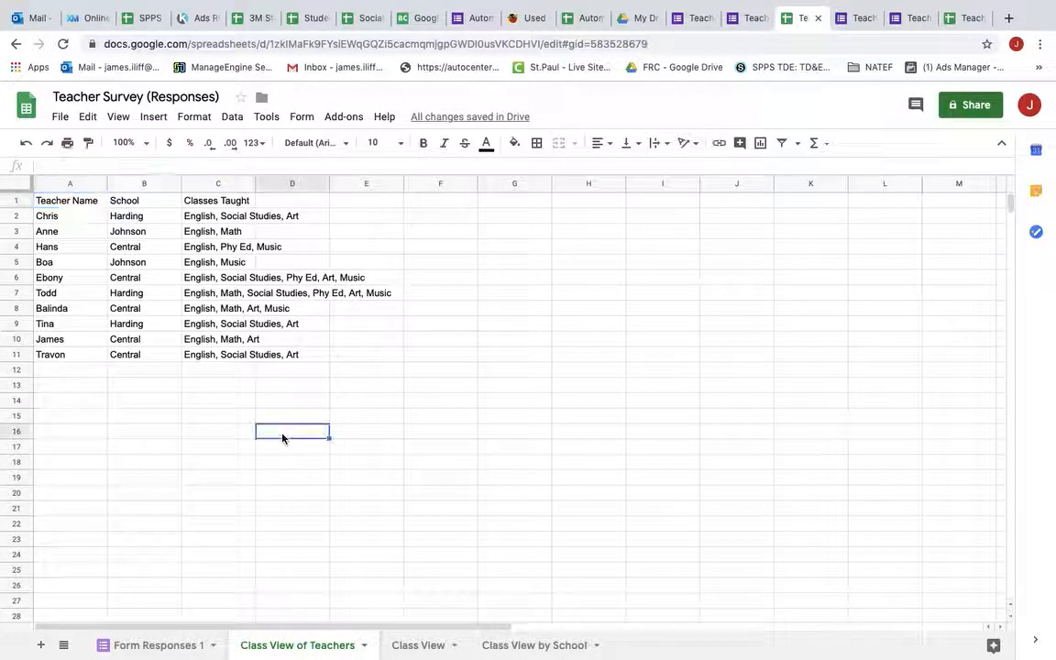
Widen the Classes Taught column so the longest class list fits inside column C.
{"action": "left_click", "coordinate": [253, 183]}
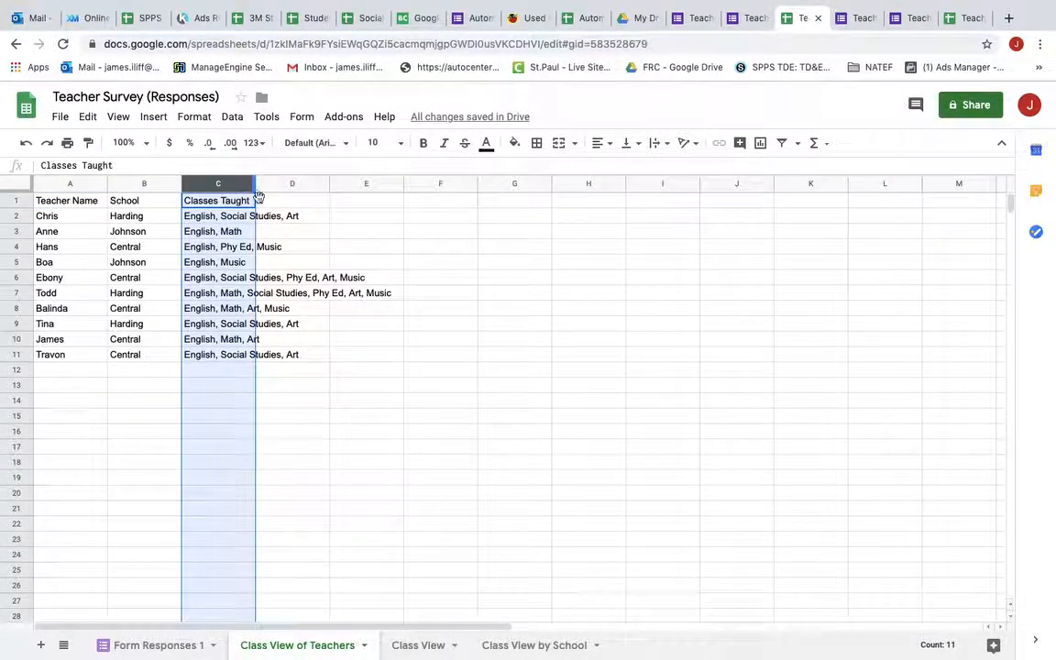
{"action": "left_click", "coordinate": [320, 376]}
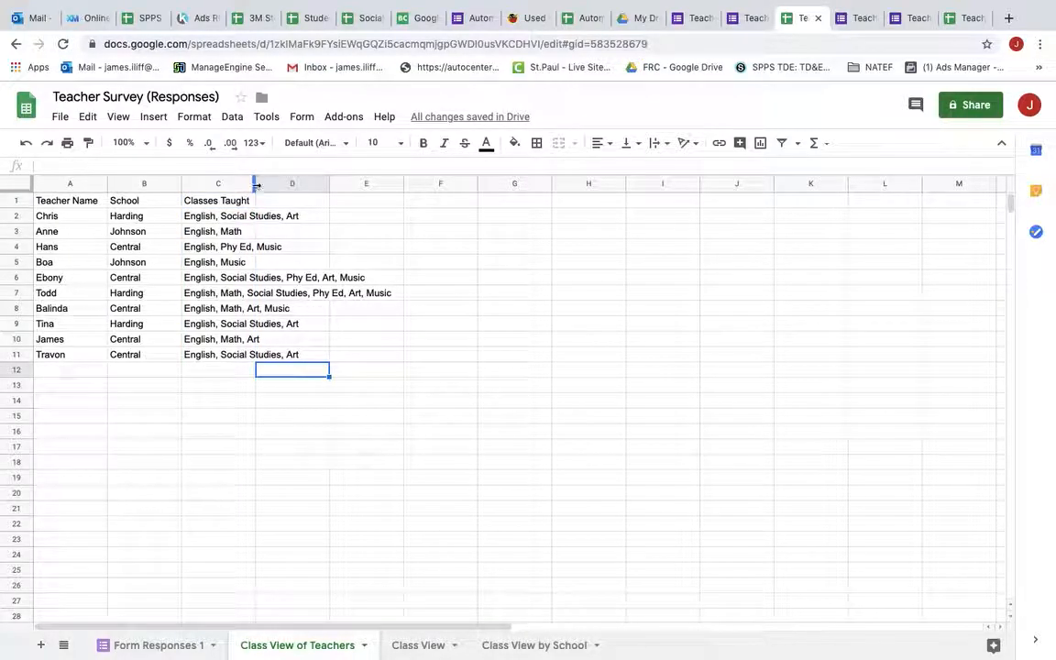
{"action": "left_click_drag", "start_coordinate": [257, 185], "coordinate": [403, 216]}
{"action": "left_click", "coordinate": [424, 204]}
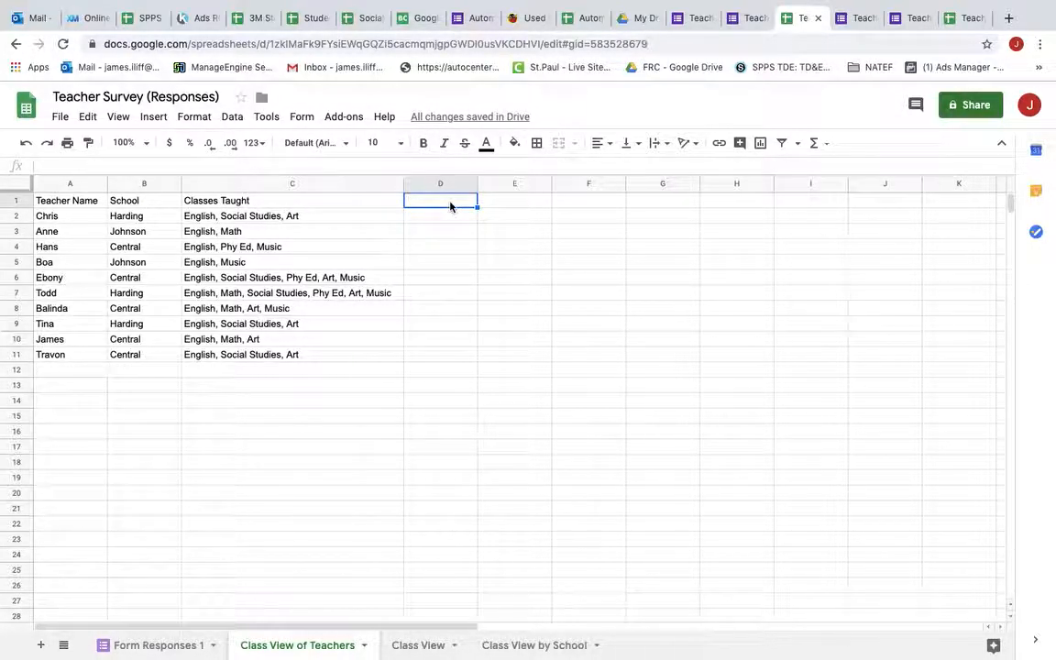
{"action": "left_click", "coordinate": [498, 204]}
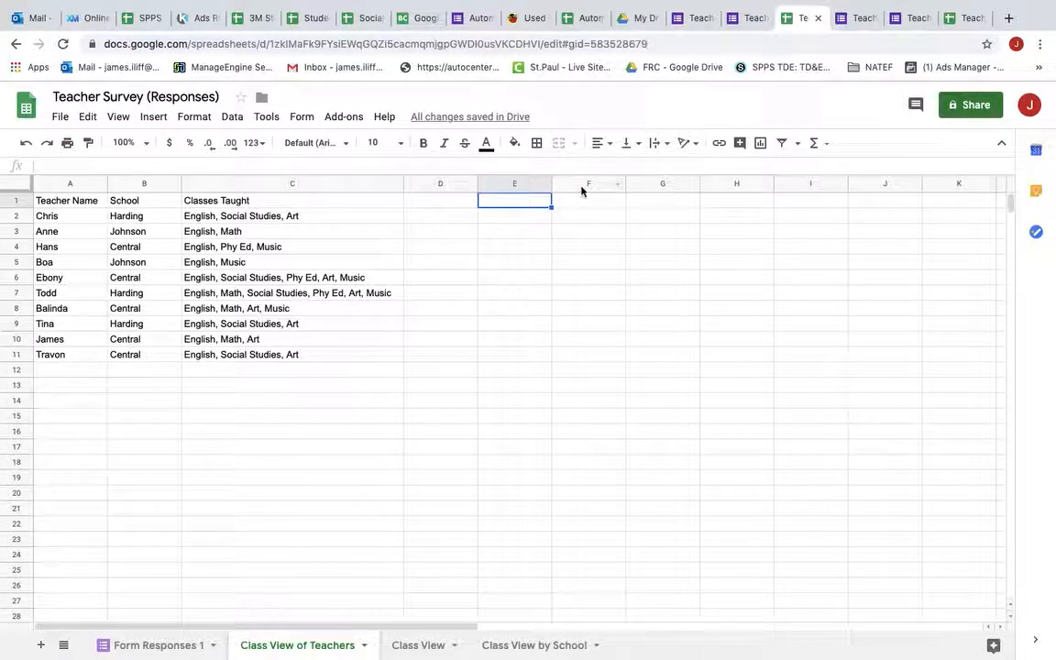
{"action": "left_click", "coordinate": [605, 203]}
{"action": "left_click", "coordinate": [676, 202]}
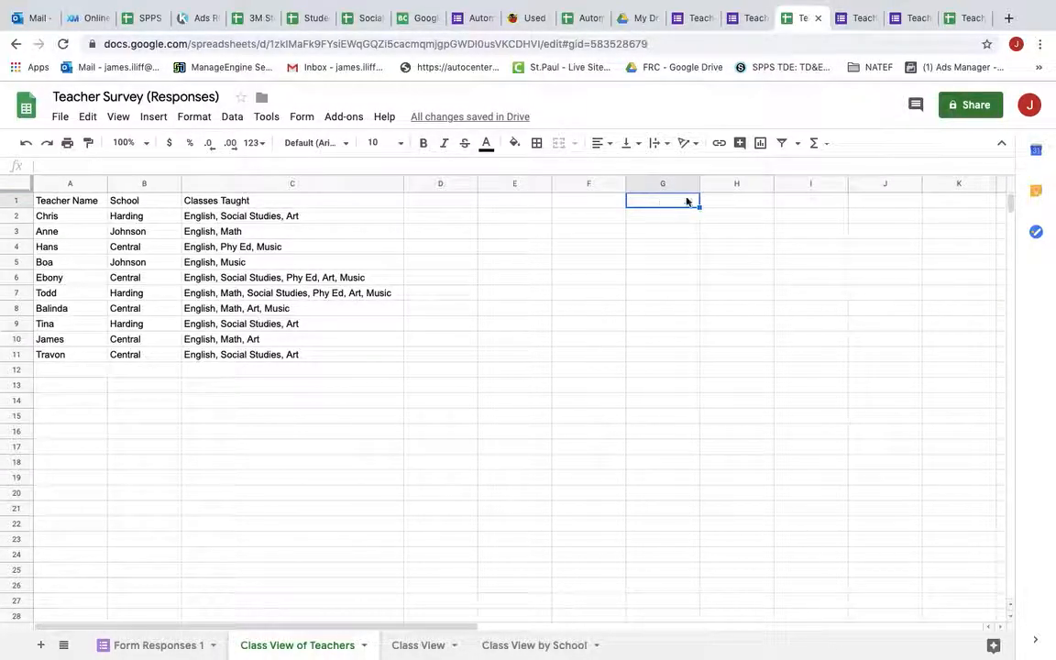
{"action": "left_click", "coordinate": [731, 202]}
{"action": "left_click", "coordinate": [811, 203]}
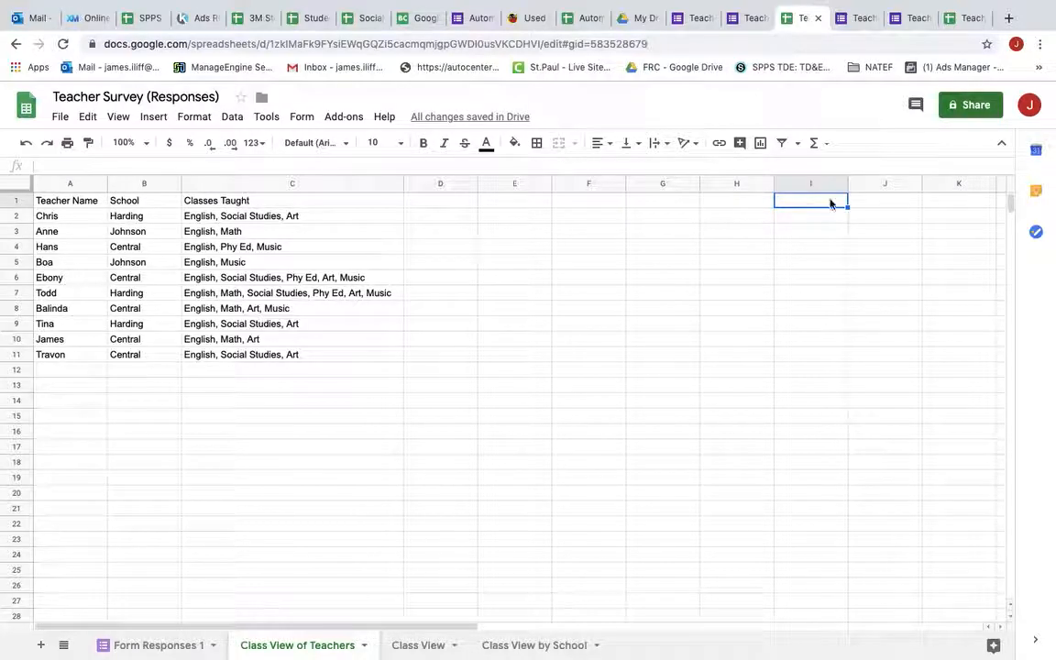
{"action": "left_click", "coordinate": [870, 205]}
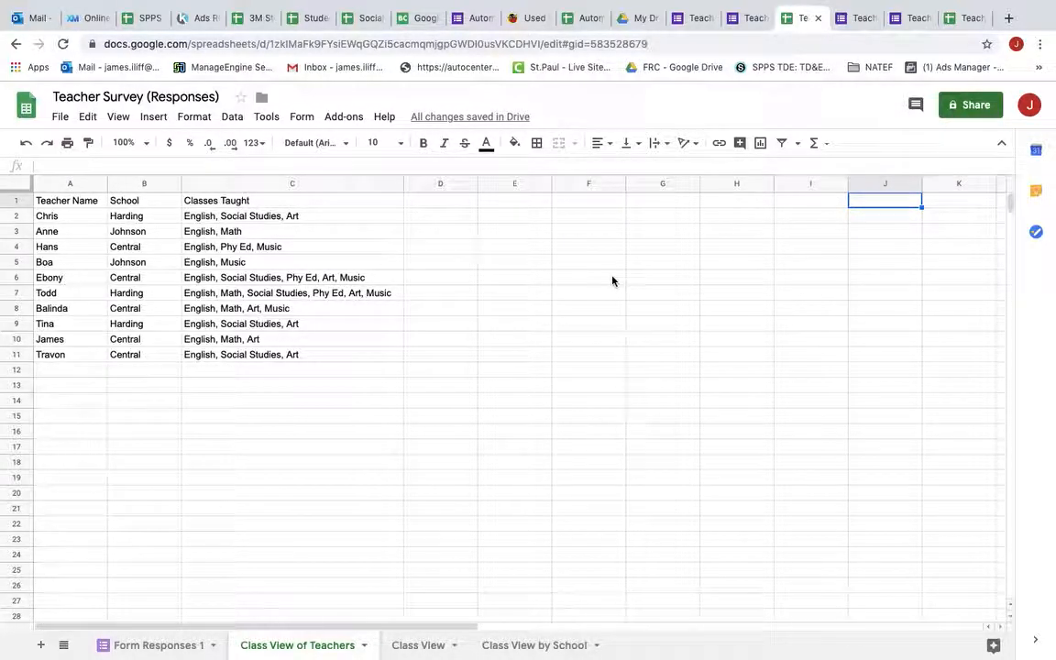
Open a new Teacher Survey response, review the Classes Taught options, and return to Class View of Teachers.
{"action": "left_click", "coordinate": [857, 18]}
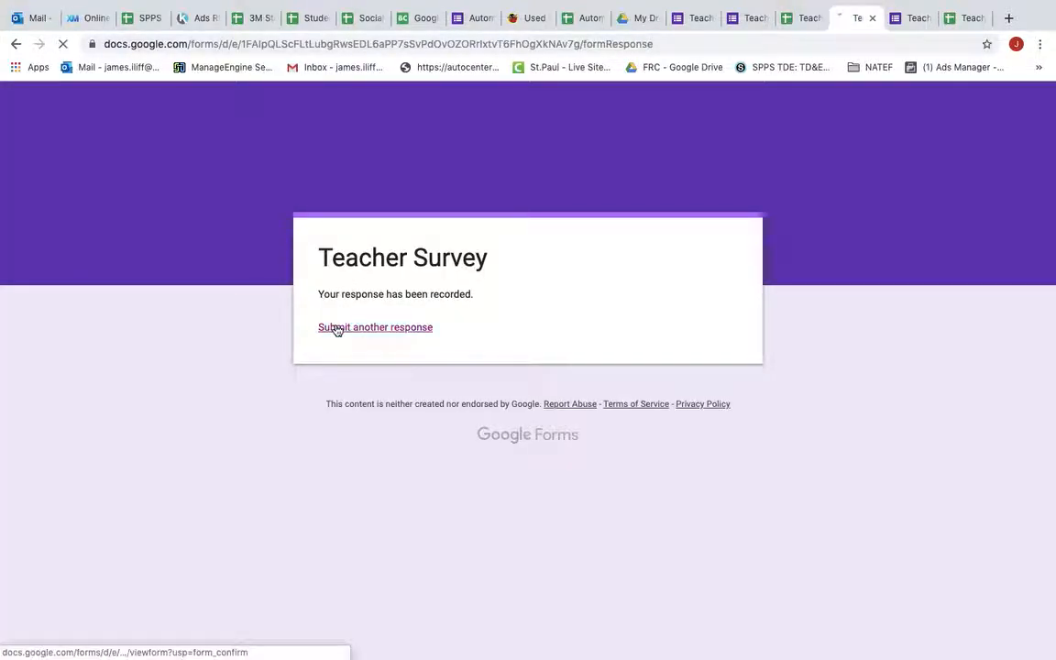
{"action": "left_click", "coordinate": [334, 328]}
{"action": "scroll", "coordinate": [381, 442], "scroll_direction": "down", "scroll_amount": 2}
{"action": "scroll", "coordinate": [381, 441], "scroll_direction": "down", "scroll_amount": 1}
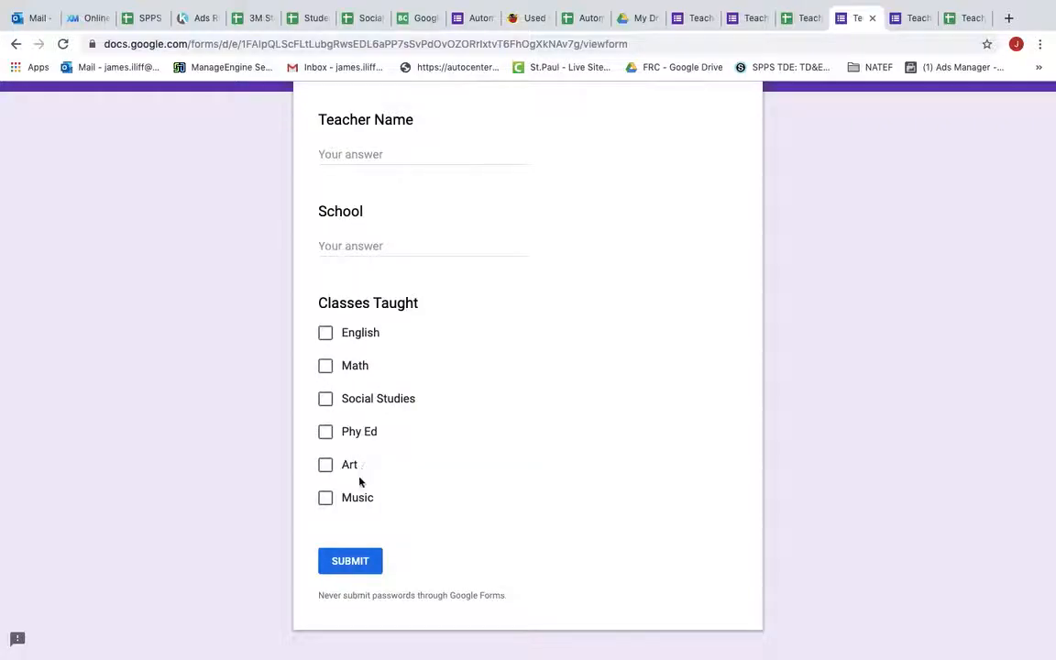
{"action": "left_click", "coordinate": [794, 19]}
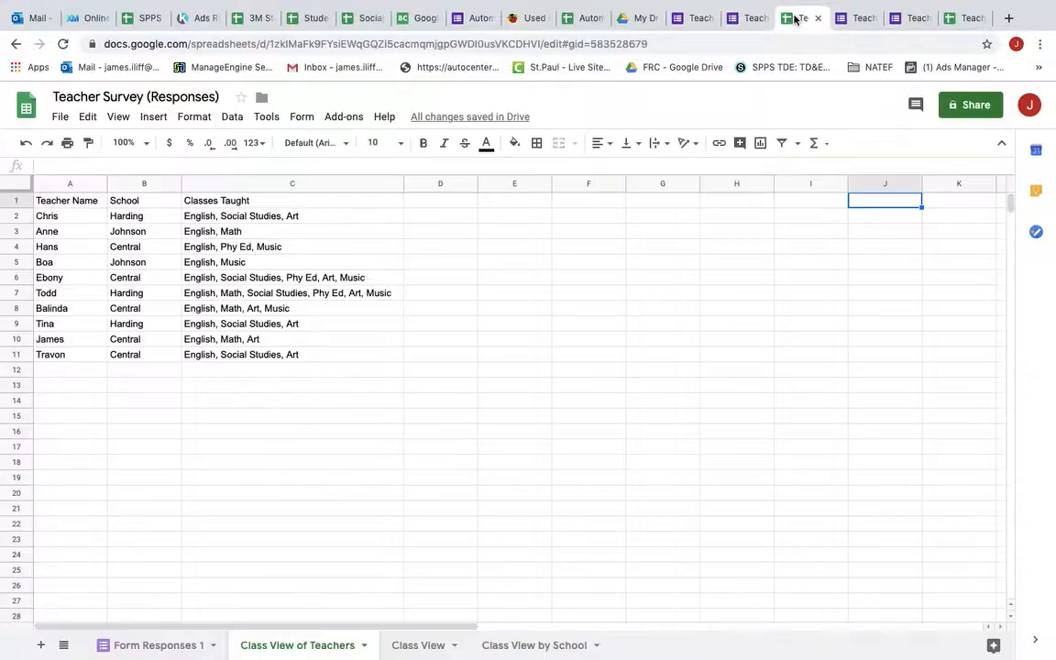
Enter the headings English, Math, Social Studies, Art and Music across D1:H1.
{"action": "left_click", "coordinate": [430, 204]}
{"action": "type", "text": "English"}
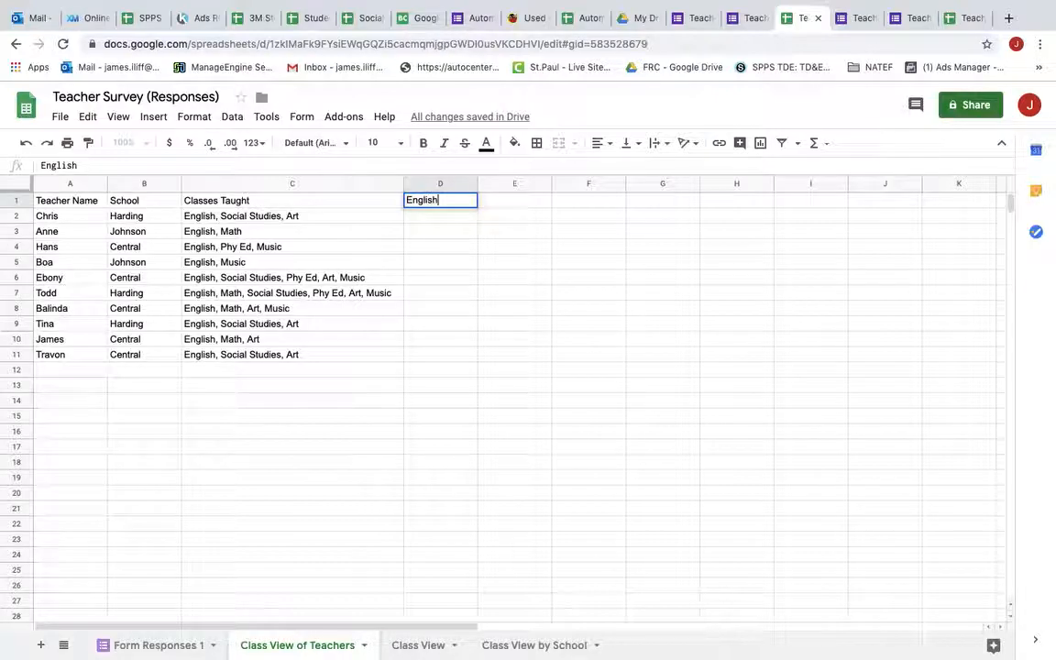
{"action": "key", "text": "Tab"}
{"action": "type", "text": "Math"}
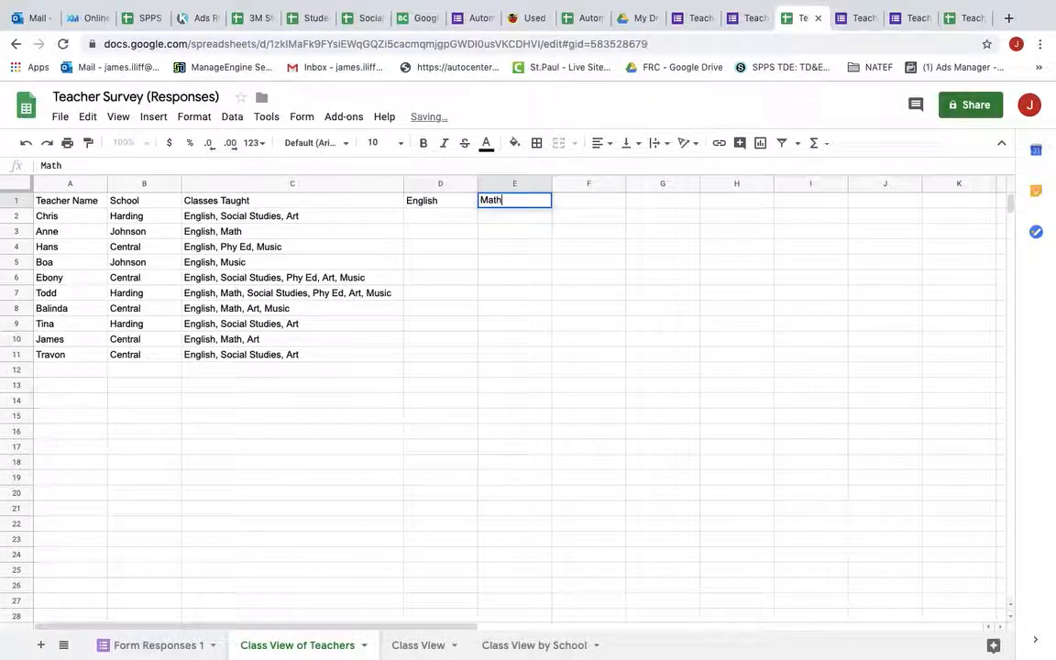
{"action": "key", "text": "Tab"}
{"action": "type", "text": "Soi"}
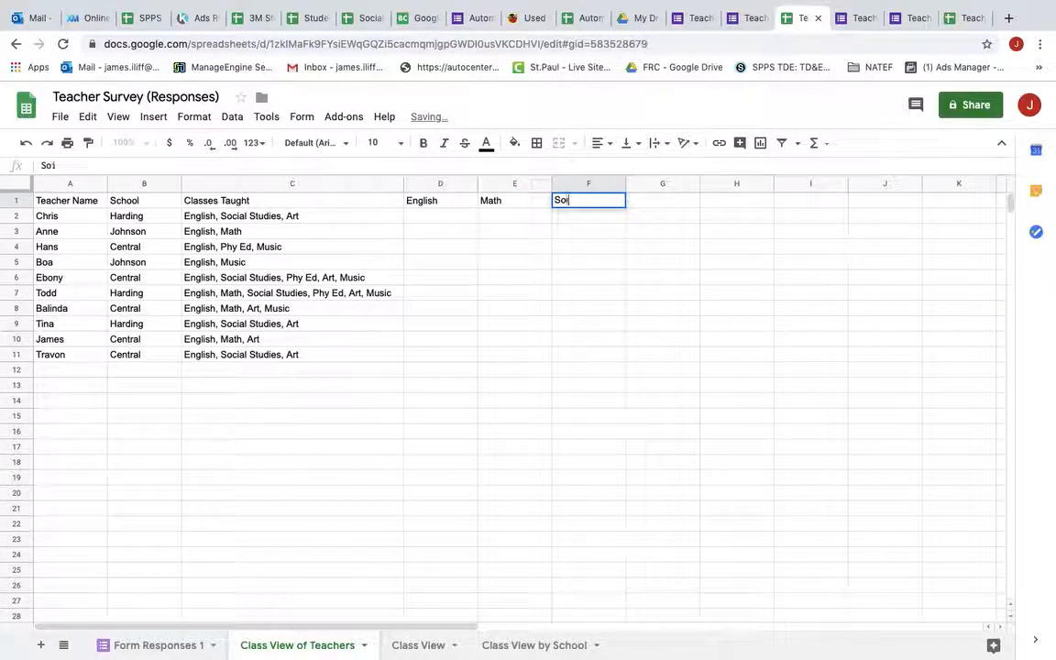
{"action": "key", "text": "BackSpace"}
{"action": "type", "text": "cial Studies"}
{"action": "key", "text": "Tab"}
{"action": "type", "text": "Art"}
{"action": "key", "text": "Tab"}
{"action": "type", "text": "Music"}
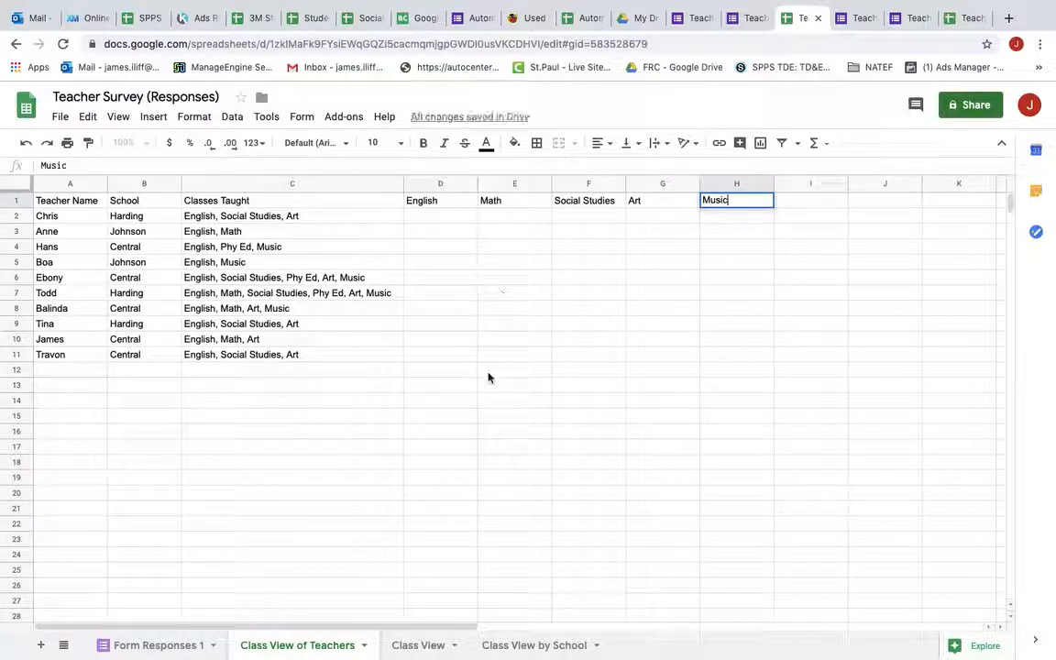
{"action": "left_click", "coordinate": [541, 389]}
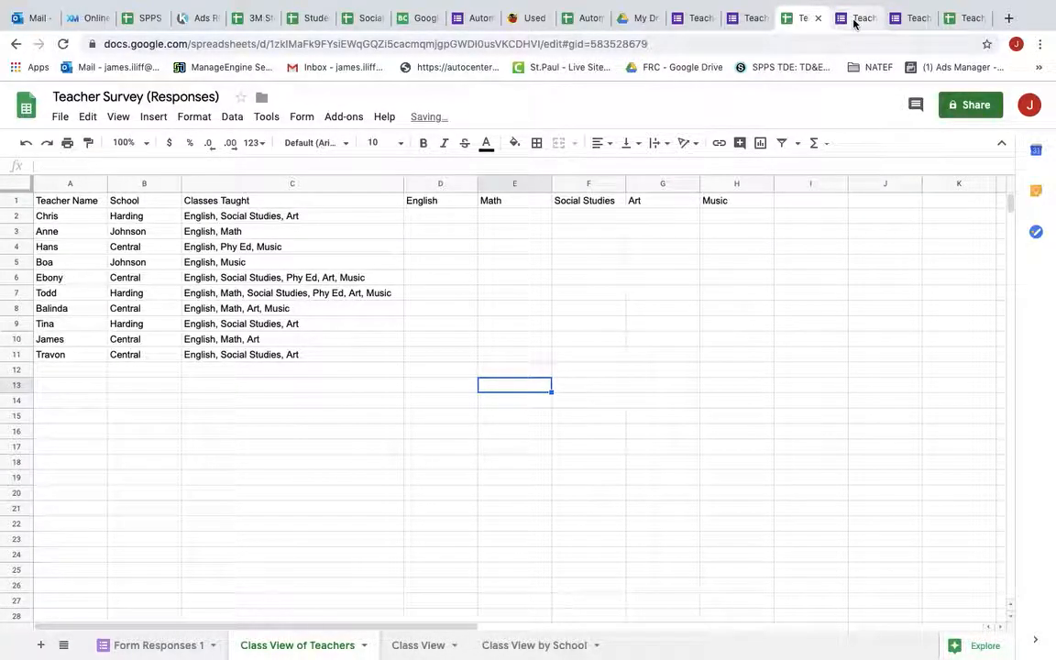
Check the headings against the survey's class options, move Art and Music to H1:I1, and enter Phy Ed in G1.
{"action": "left_click", "coordinate": [745, 18]}
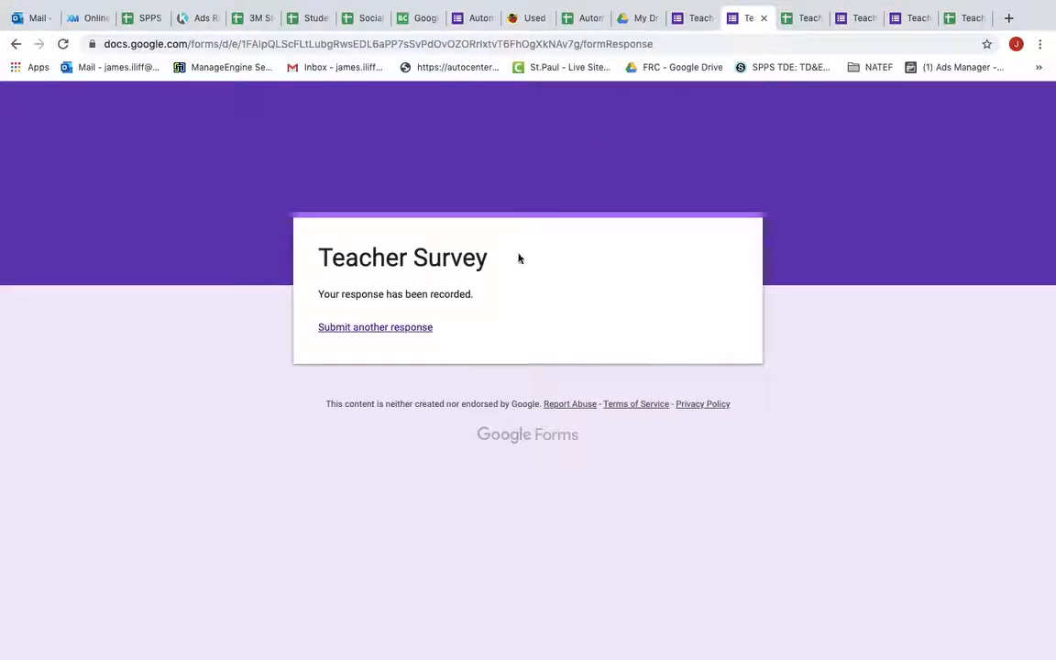
{"action": "left_click", "coordinate": [859, 18]}
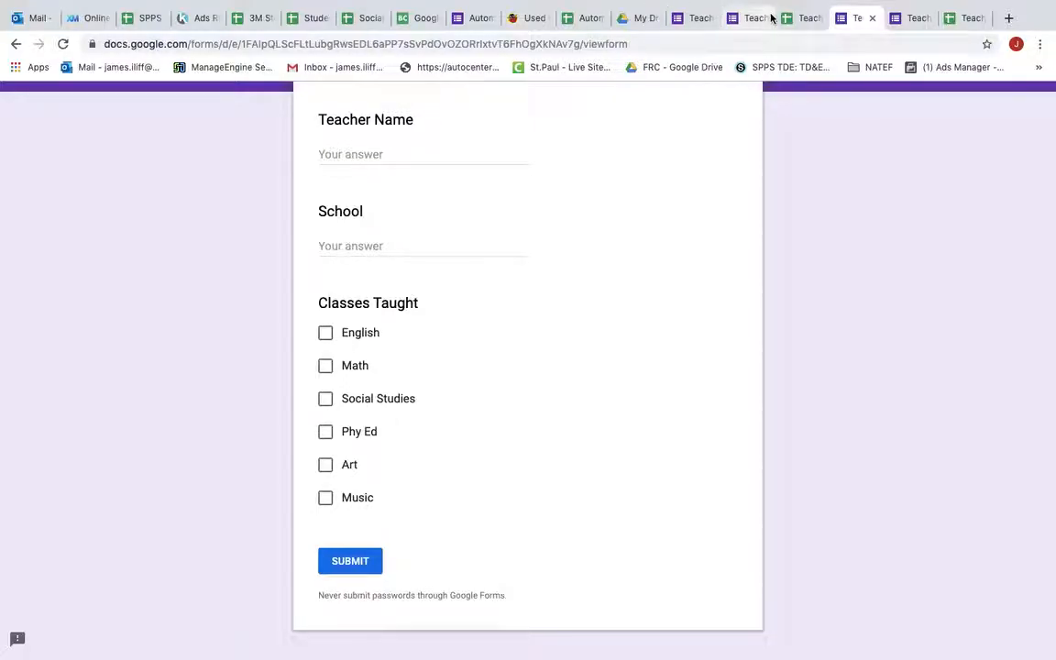
{"action": "left_click", "coordinate": [799, 19]}
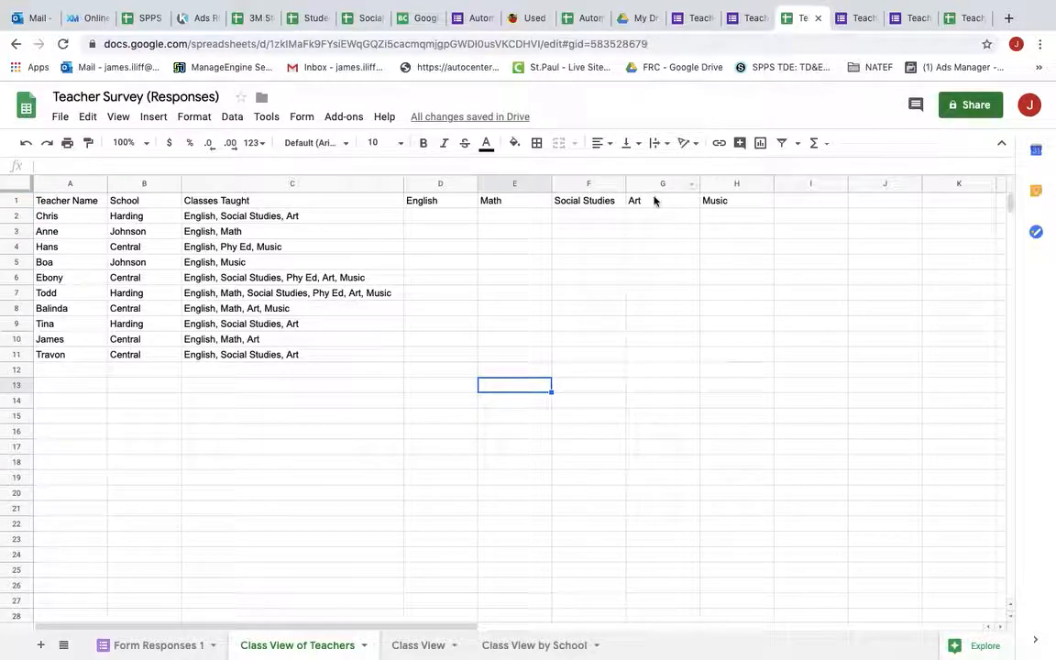
{"action": "left_click_drag", "start_coordinate": [654, 201], "coordinate": [709, 207]}
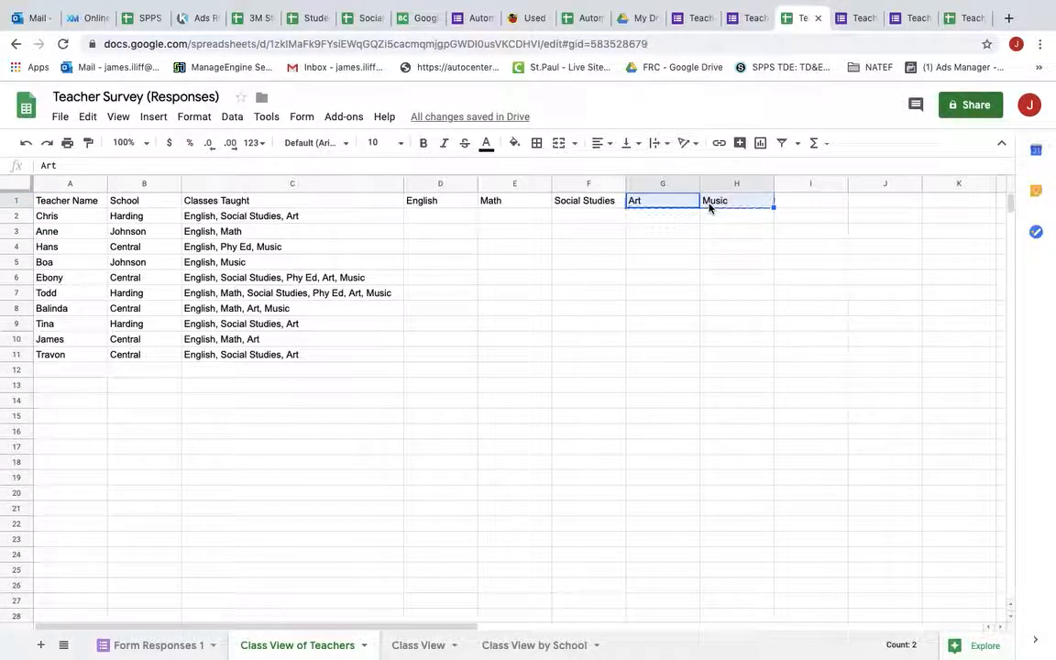
{"action": "key", "text": "ctrl+c"}
{"action": "key", "text": "Right"}
{"action": "key", "text": "ctrl+v"}
{"action": "key", "text": "Left"}
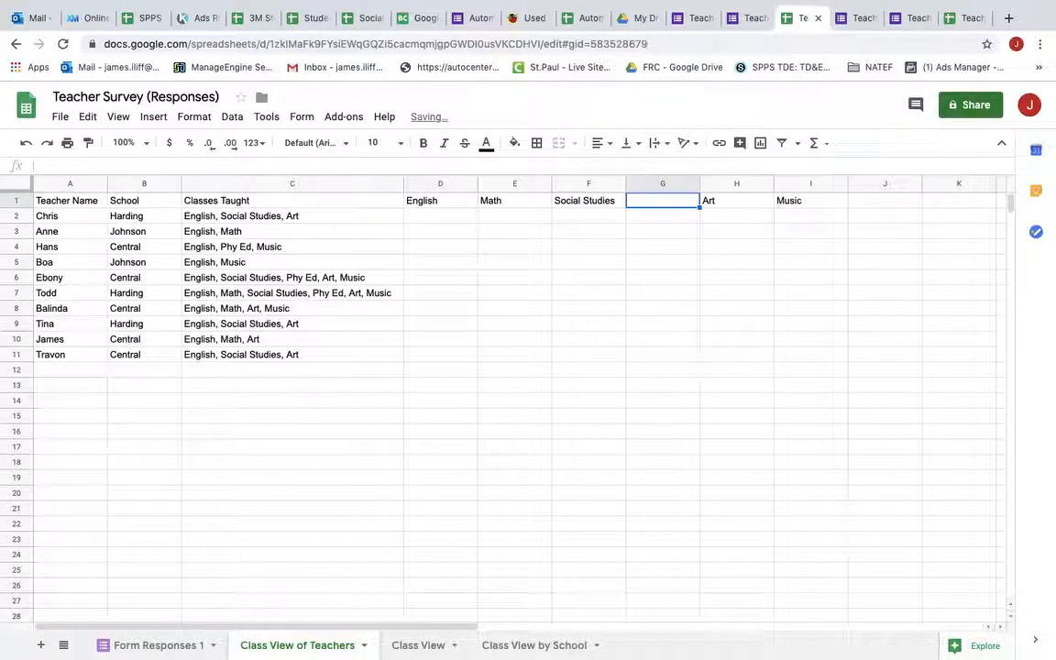
{"action": "type", "text": "P"}
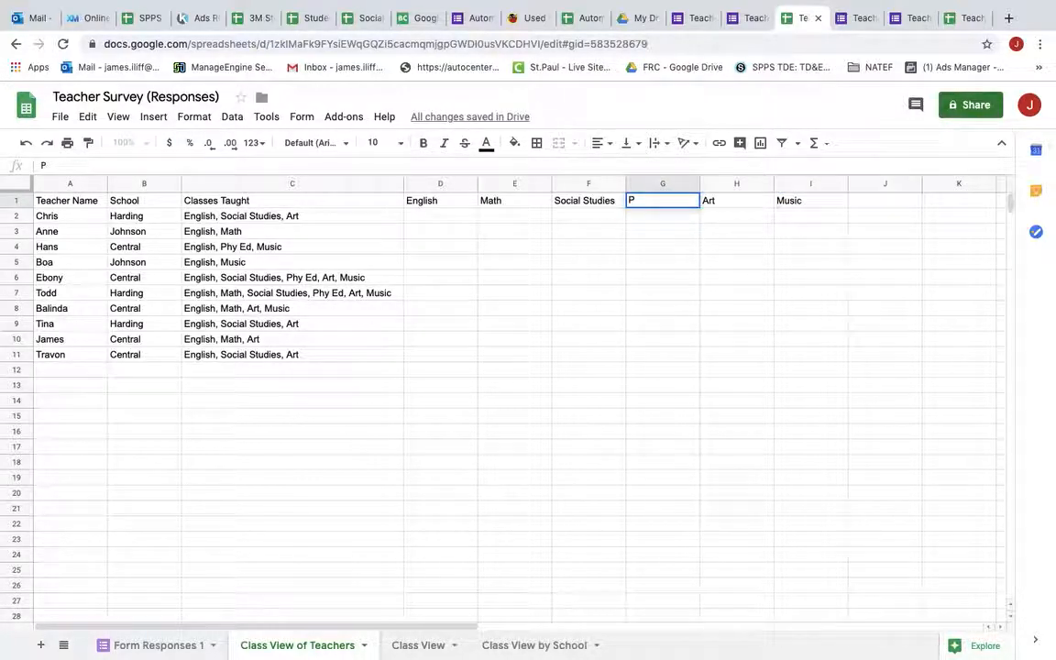
{"action": "type", "text": "hy Ed"}
{"action": "key", "text": "Return"}
{"action": "key", "text": "Up"}
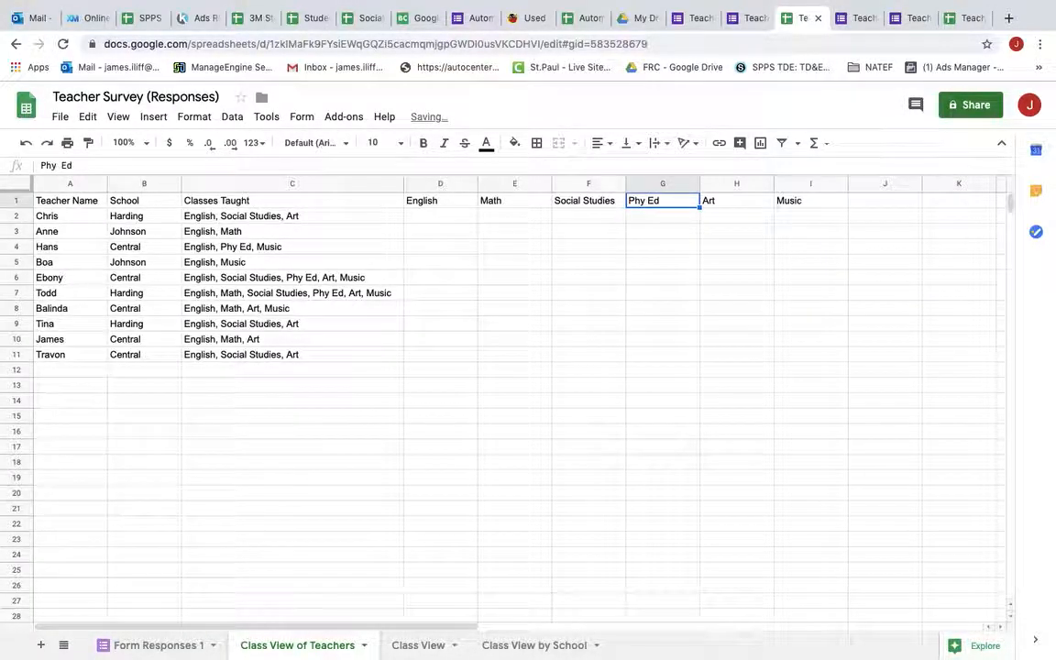
{"action": "key", "text": "Left"}
{"action": "key", "text": "Left"}
{"action": "key", "text": "Left"}
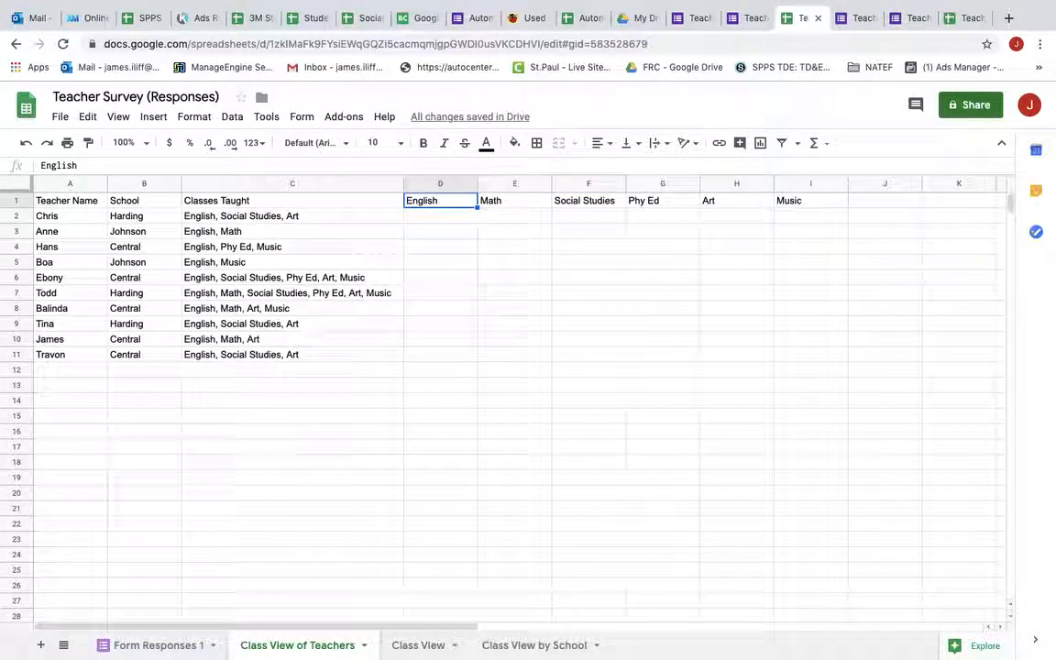
{"action": "key", "text": "Right"}
{"action": "key", "text": "Right"}
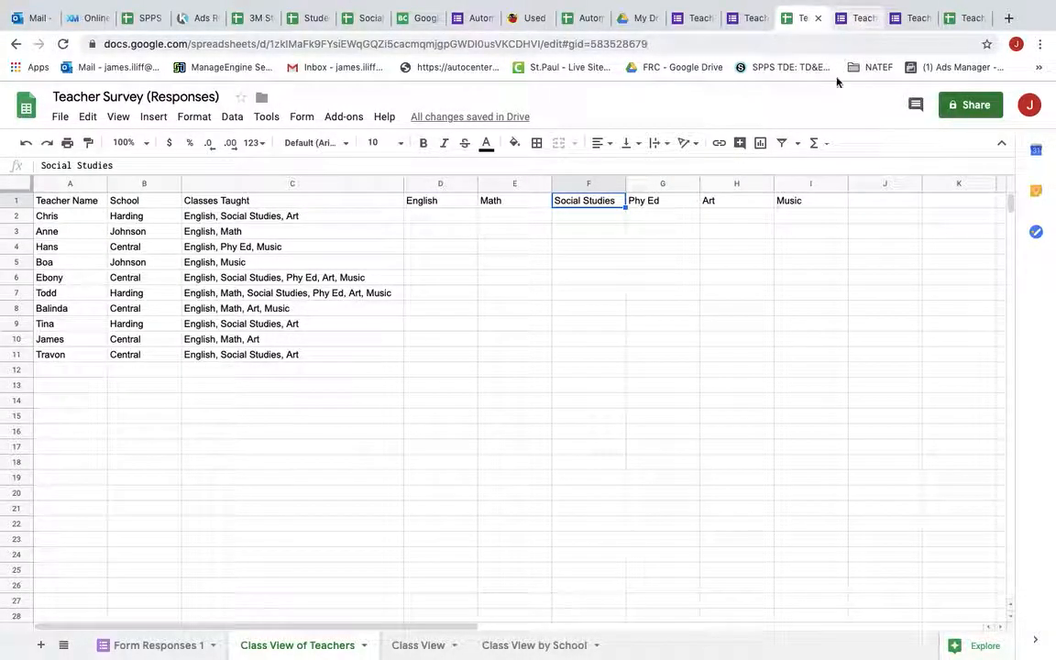
{"action": "left_click", "coordinate": [449, 222]}
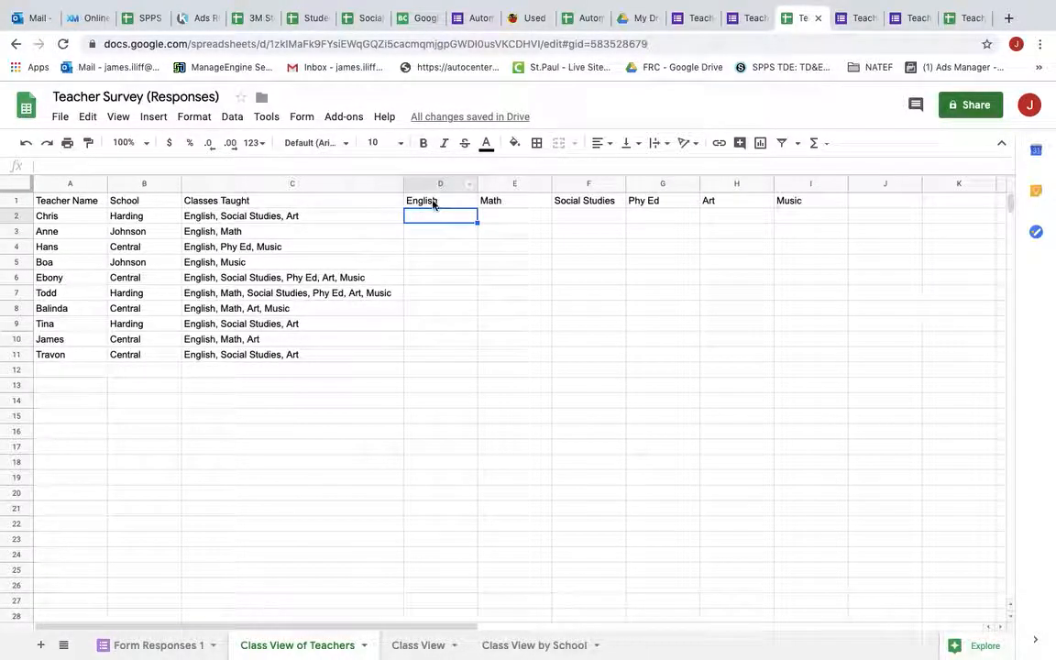
{"action": "left_click", "coordinate": [432, 202]}
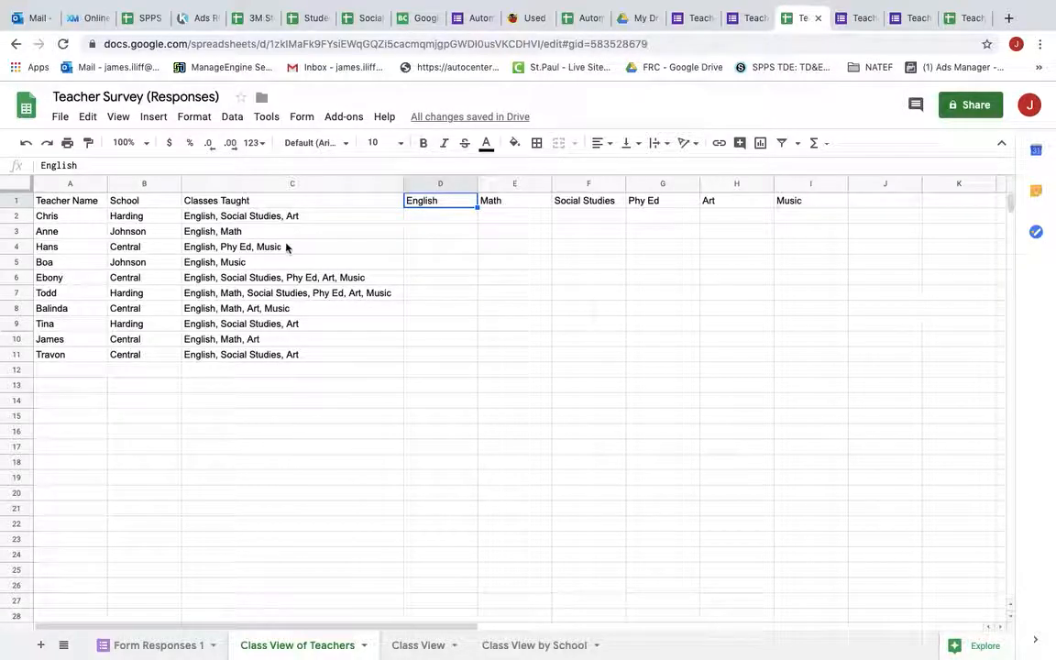
Examine the English column's formula in D2 of the Class View sheet and return to Class View of Teachers.
{"action": "left_click", "coordinate": [438, 218]}
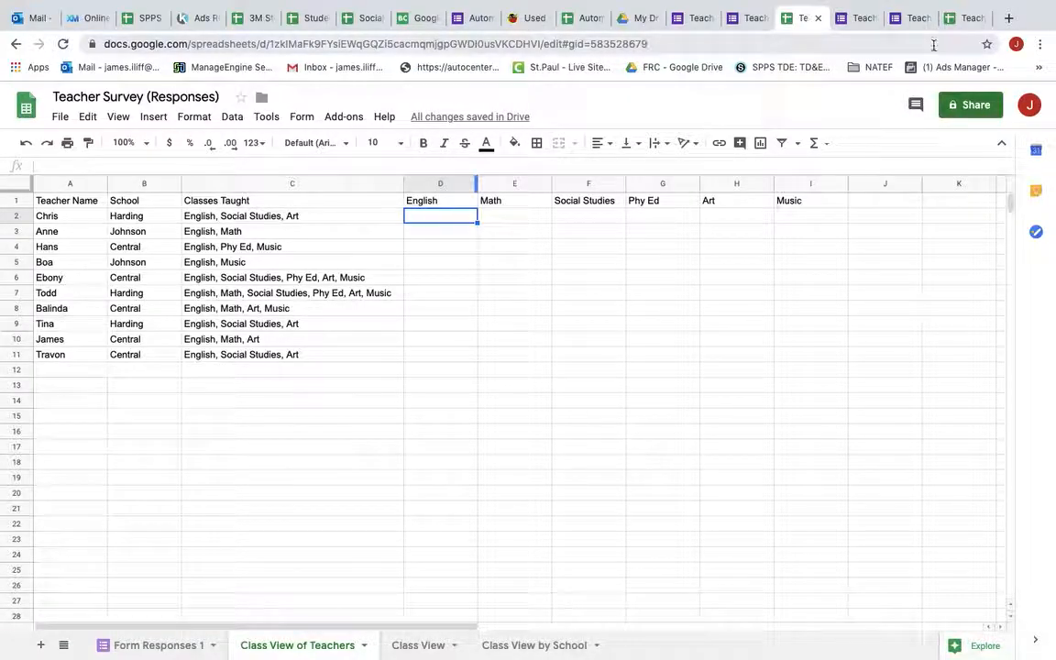
{"action": "left_click", "coordinate": [425, 653]}
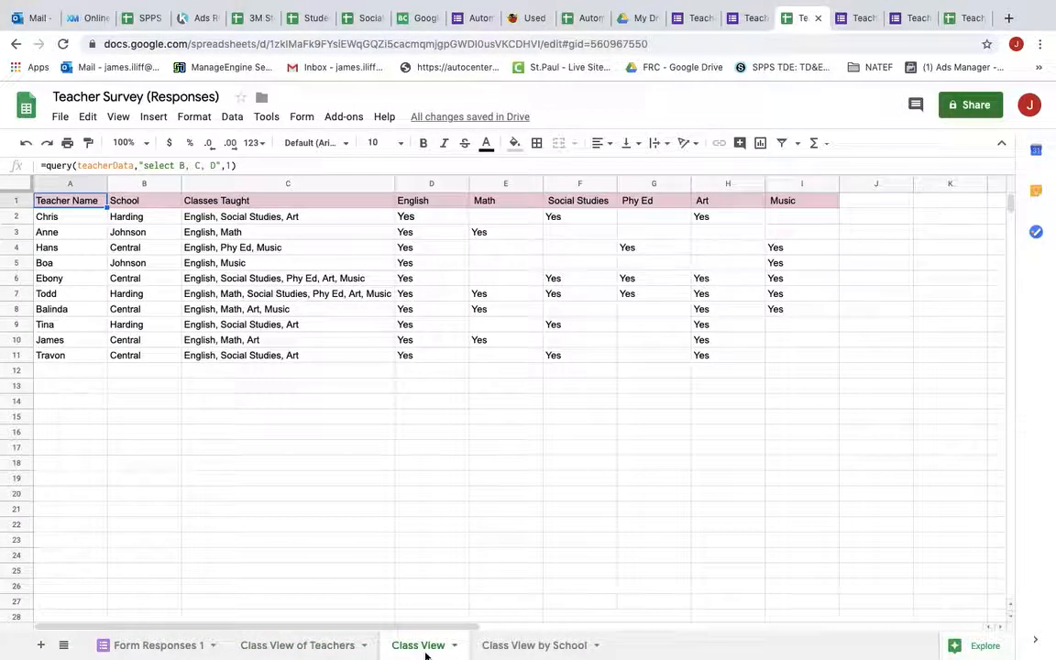
{"action": "left_click", "coordinate": [421, 220]}
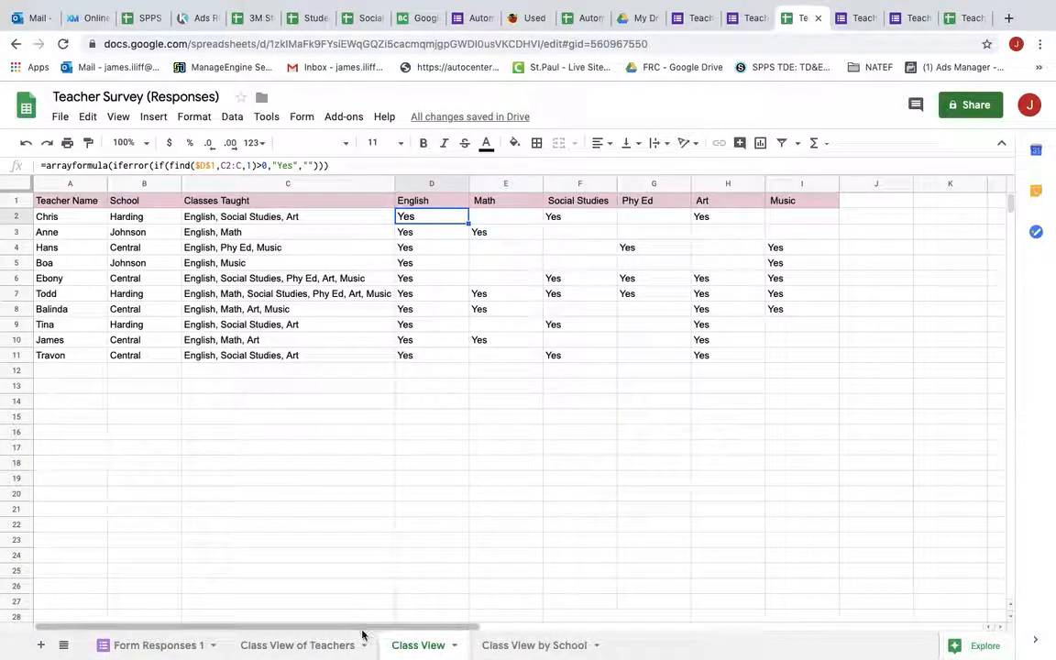
{"action": "left_click", "coordinate": [304, 646]}
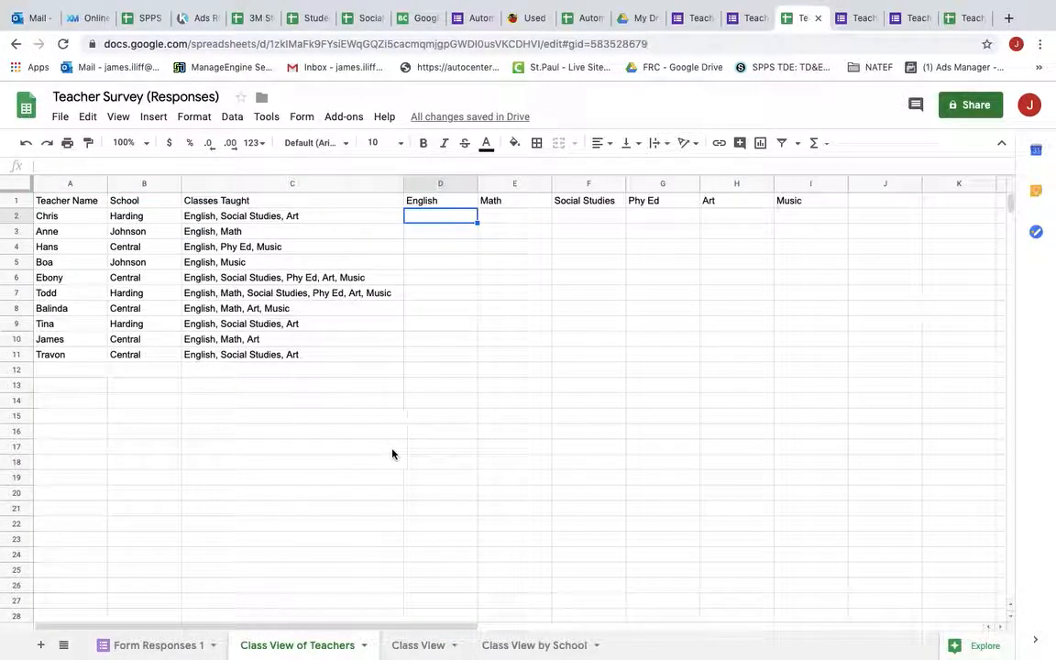
Enter =find(D1,C2,) in D2 to search the first teacher's class list for the English heading.
{"action": "type", "text": "="}
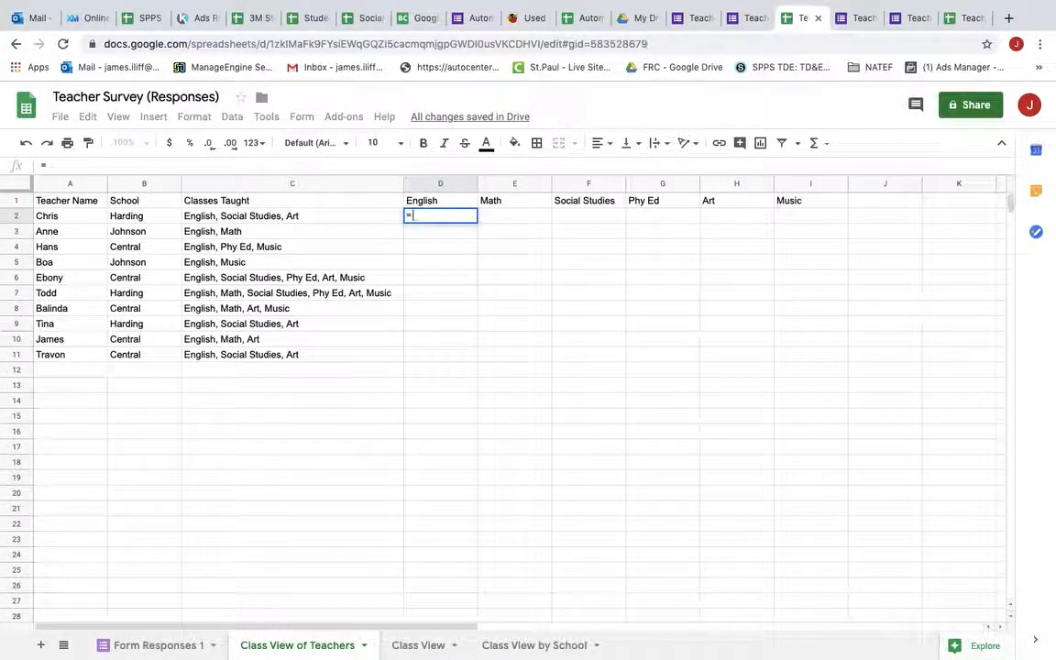
{"action": "type", "text": "f"}
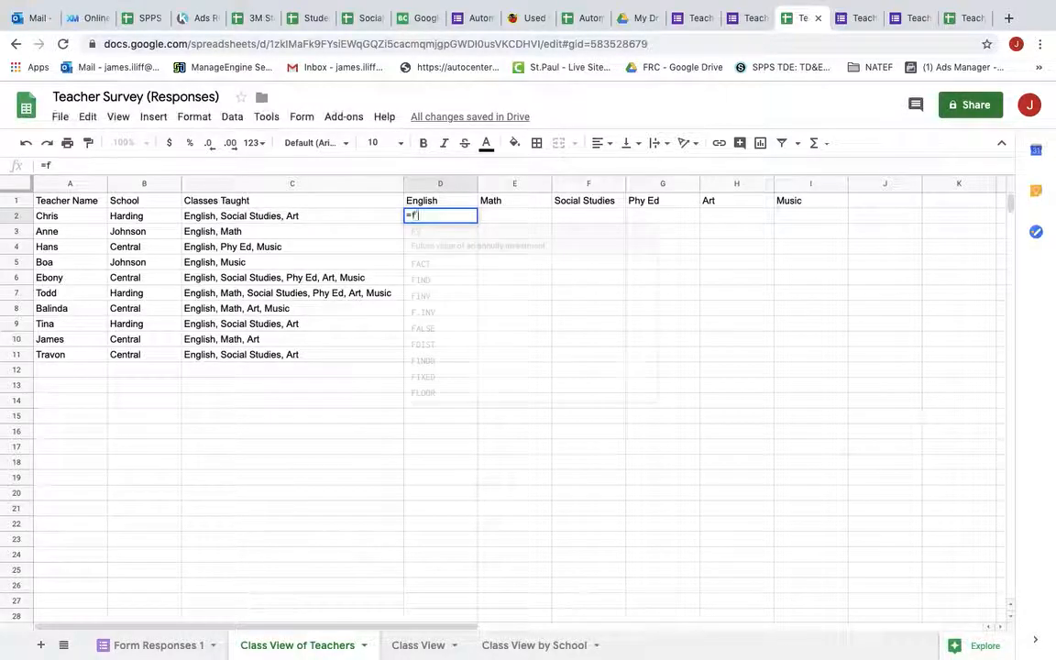
{"action": "type", "text": "ind("}
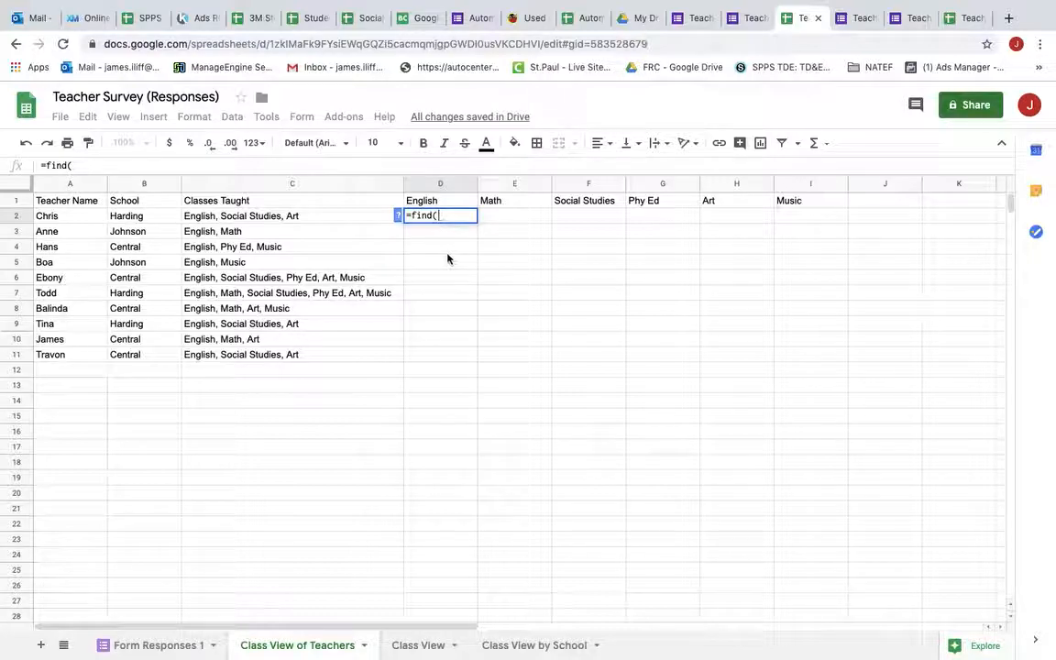
{"action": "left_click", "coordinate": [441, 203]}
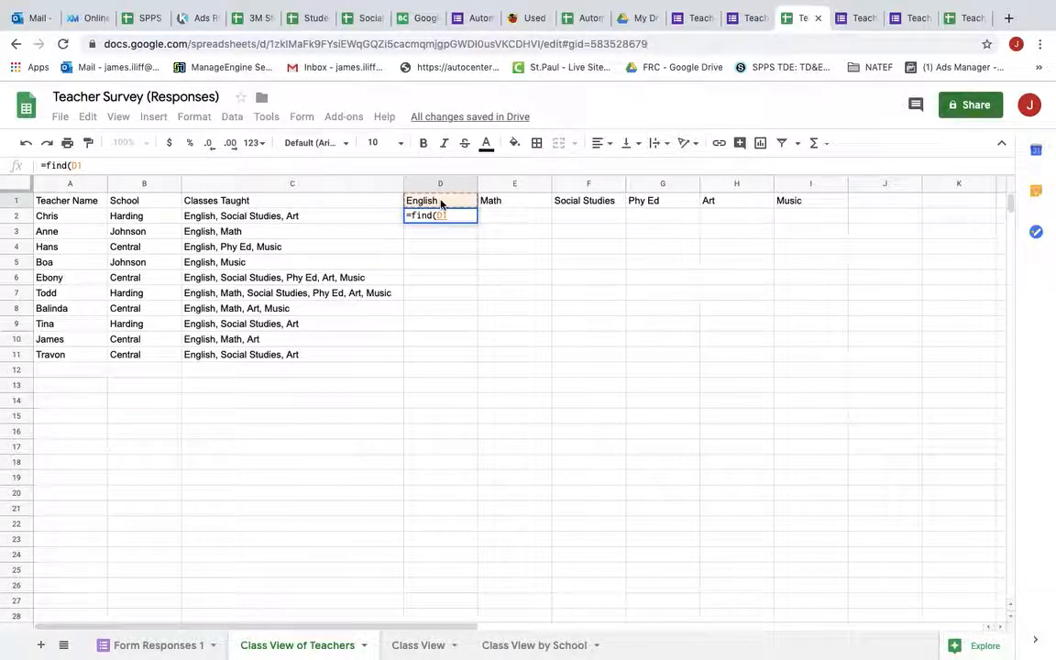
{"action": "type", "text": ","}
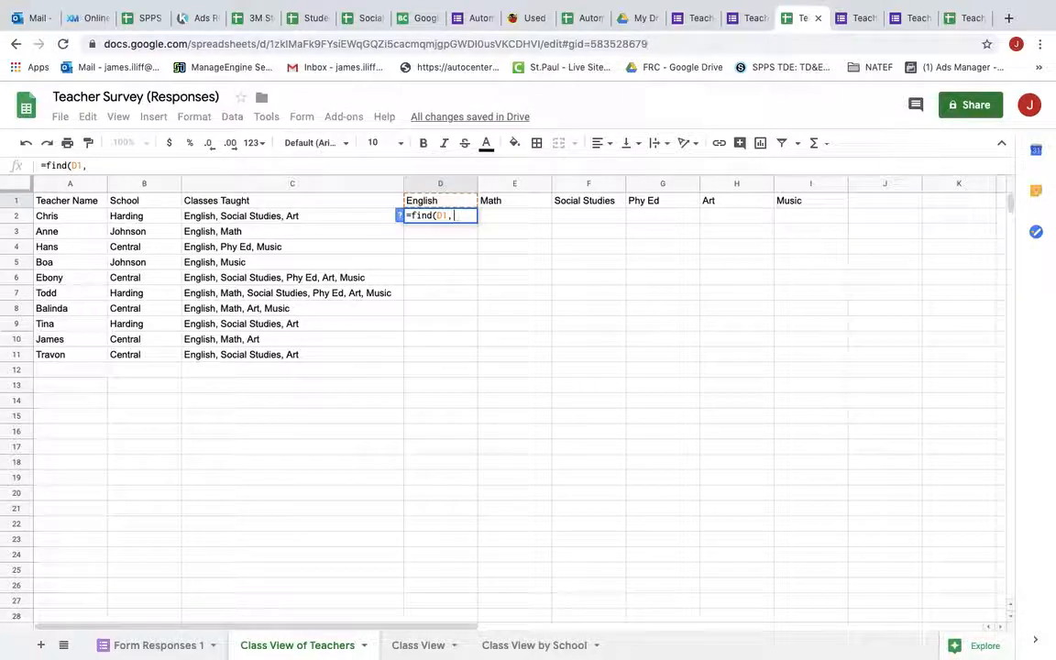
{"action": "left_click", "coordinate": [291, 216]}
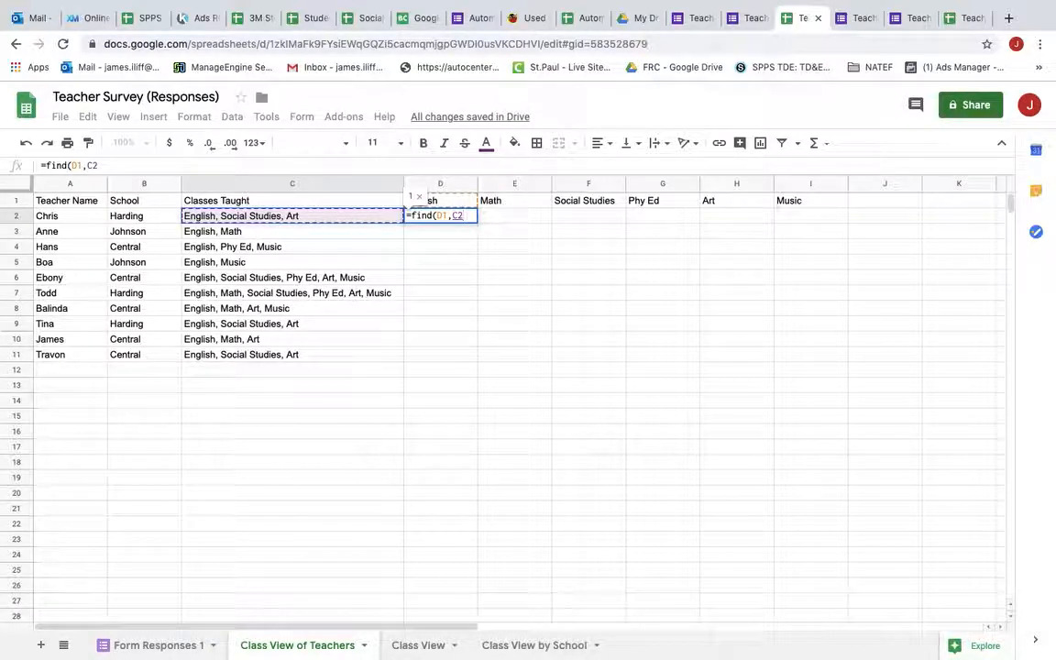
{"action": "type", "text": ","}
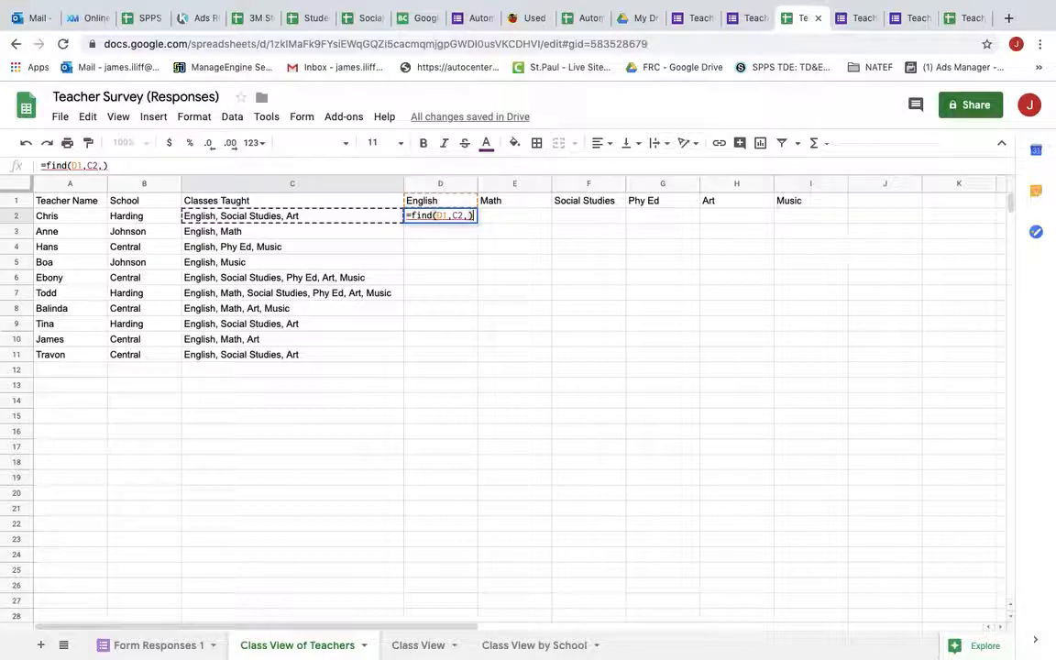
{"action": "key", "text": "Return"}
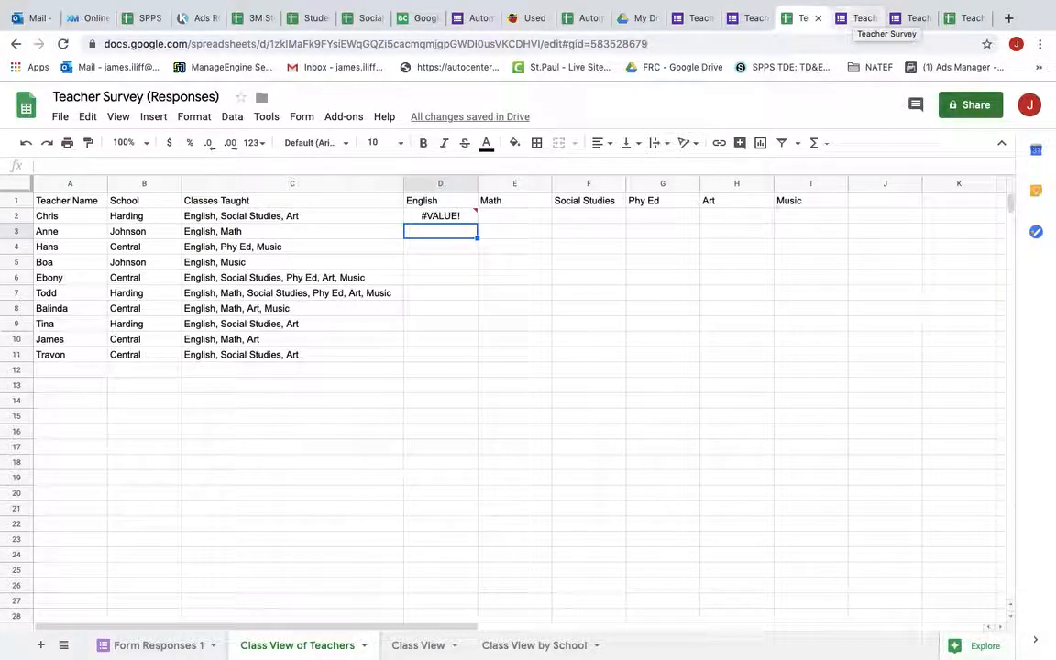
Check the Class View formula again and correct D2 of Class View of Teachers to =find(D1,C2,1).
{"action": "left_click", "coordinate": [410, 646]}
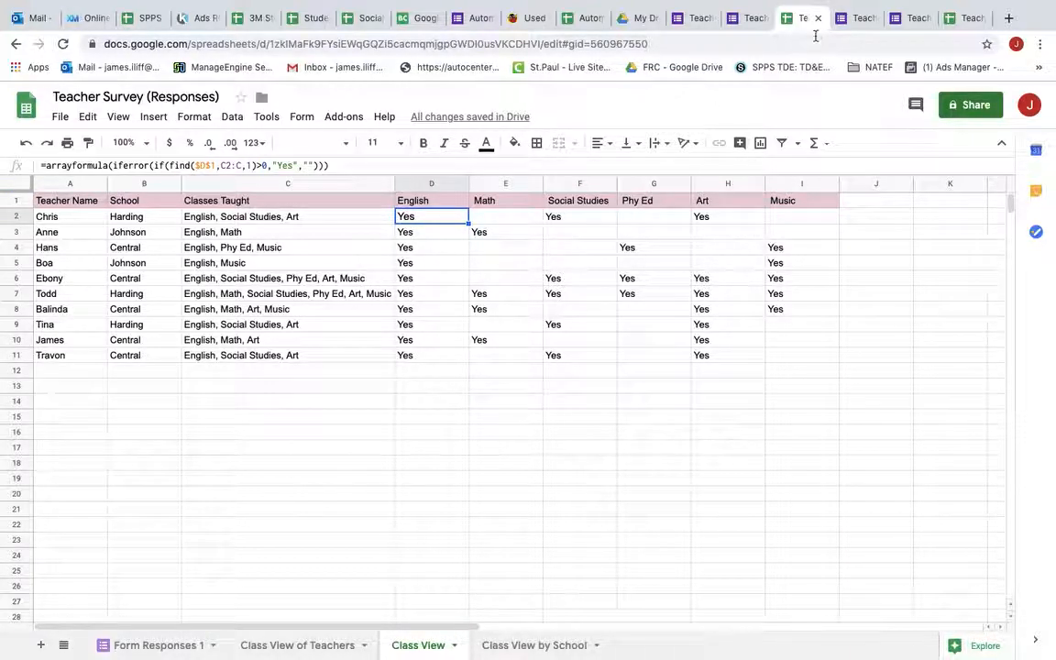
{"action": "left_click", "coordinate": [318, 645]}
{"action": "left_click", "coordinate": [453, 217]}
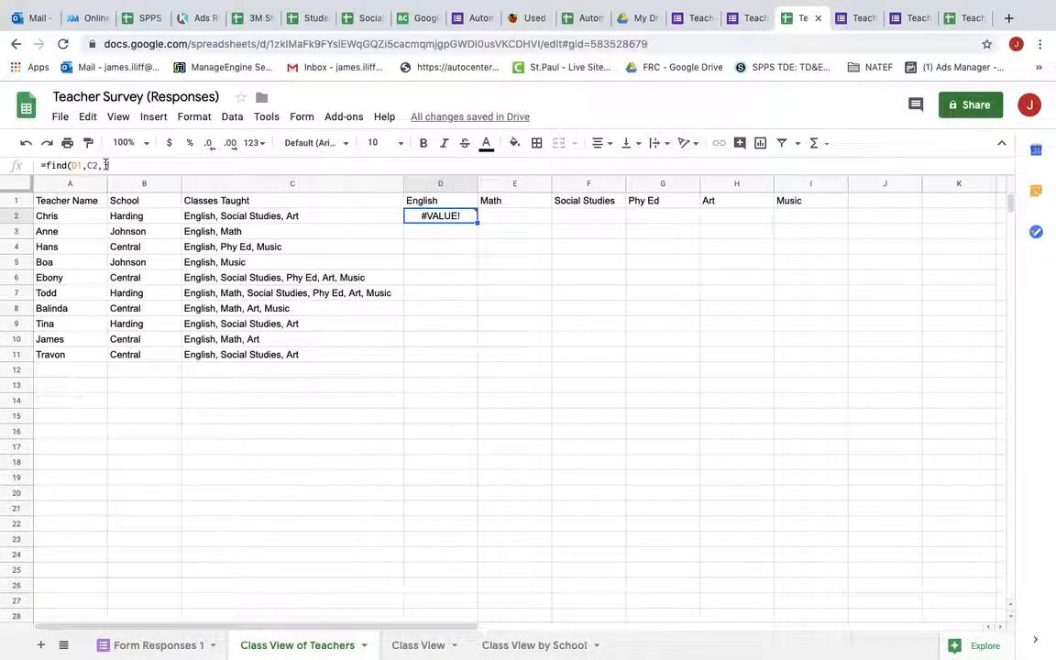
{"action": "left_click", "coordinate": [105, 166]}
{"action": "key", "text": "BackSpace"}
{"action": "key", "text": "Return"}
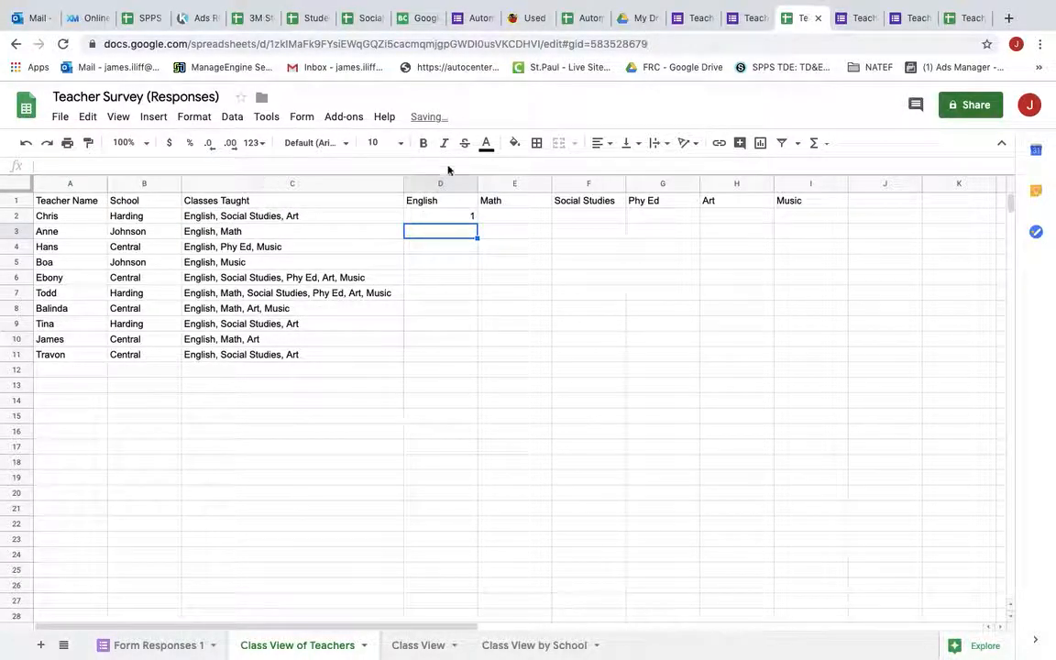
Re-enter the whole formula =find(D1,C2,1) in D2, picking the English heading and the first class list as references.
{"action": "left_click", "coordinate": [459, 219]}
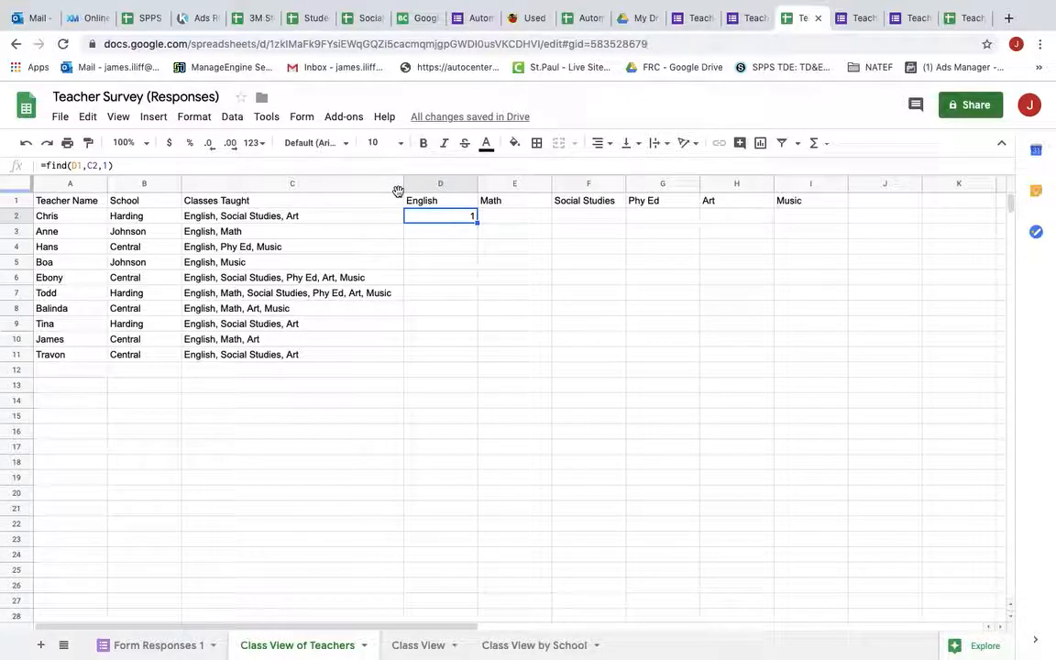
{"action": "type", "text": "=find("}
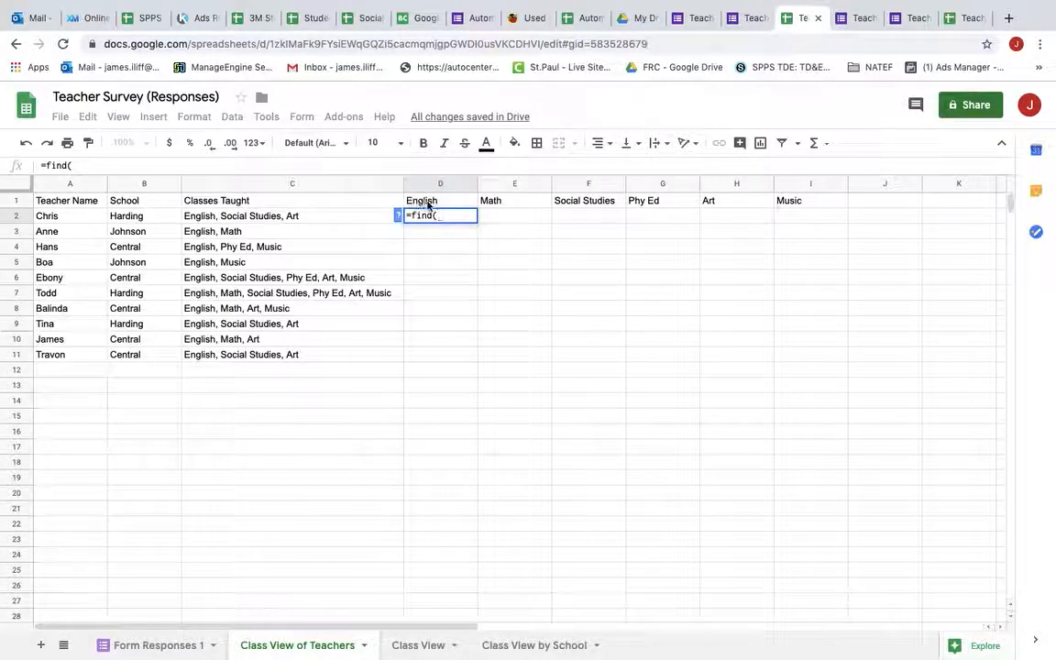
{"action": "left_click", "coordinate": [438, 203]}
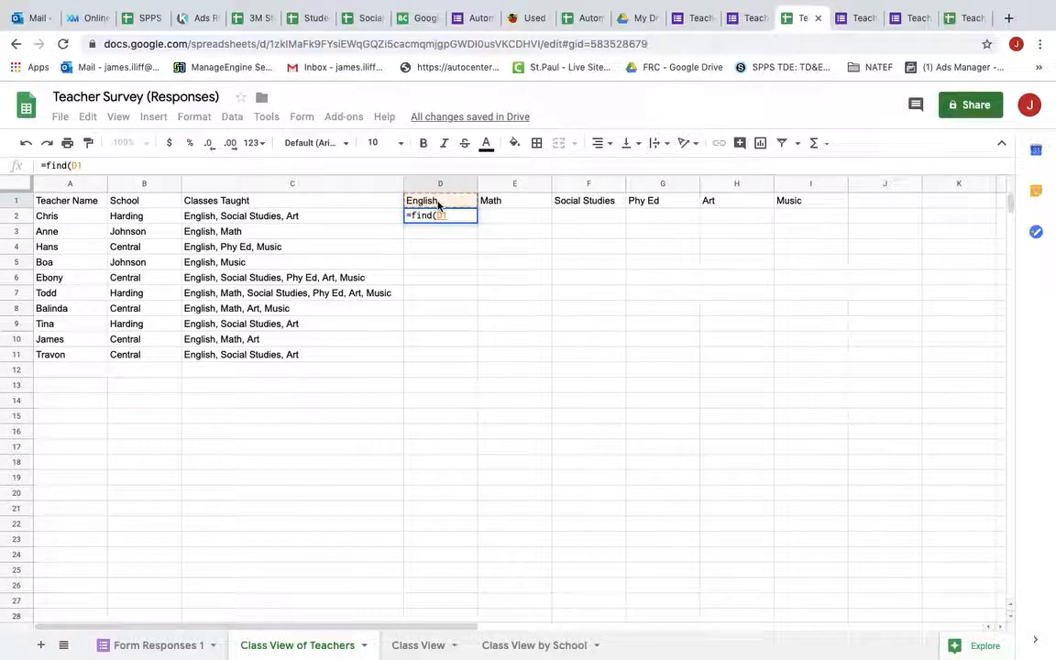
{"action": "type", "text": ","}
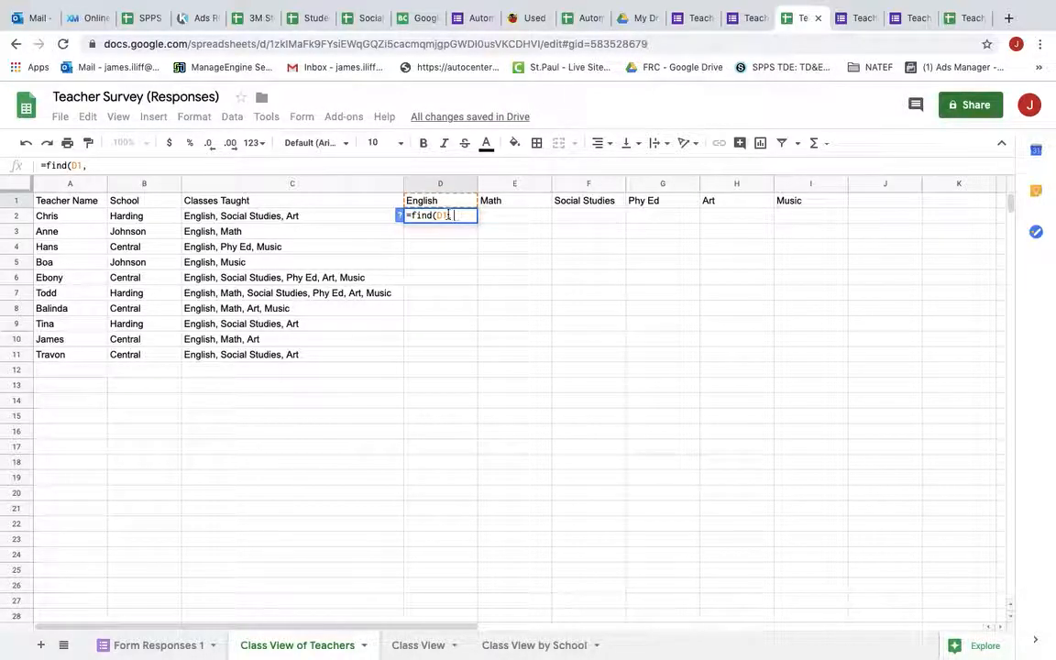
{"action": "left_click", "coordinate": [244, 218]}
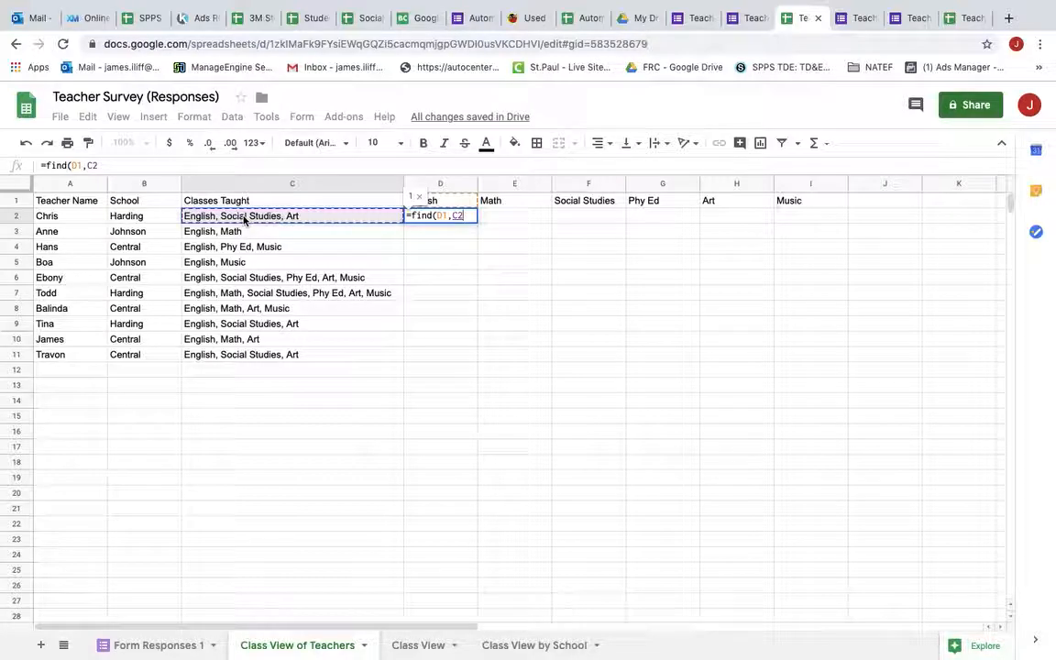
{"action": "type", "text": ","}
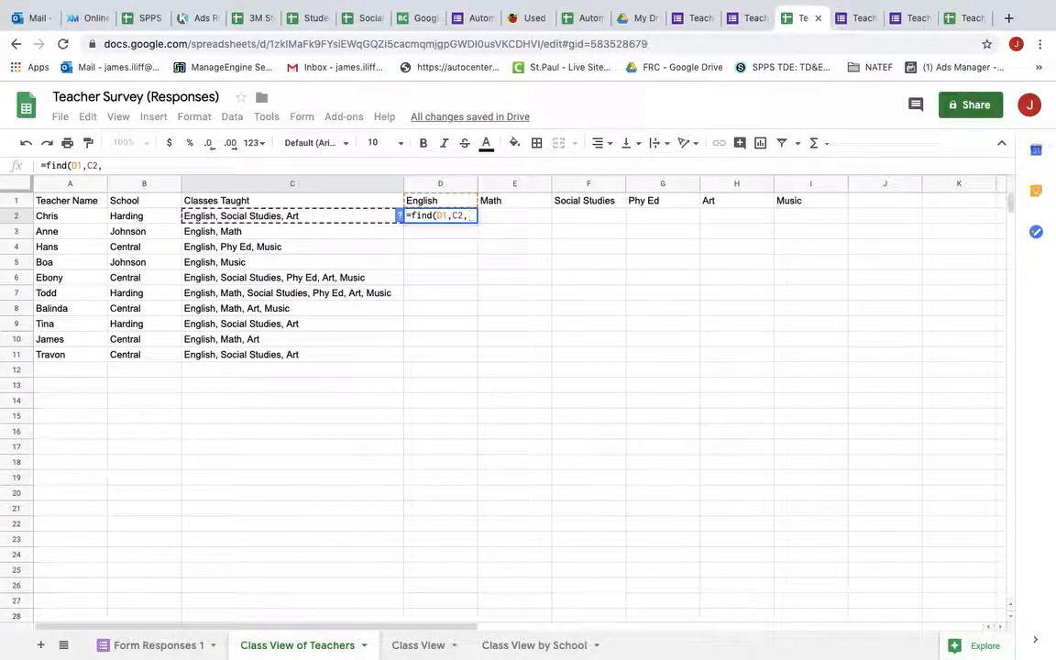
{"action": "type", "text": "1"}
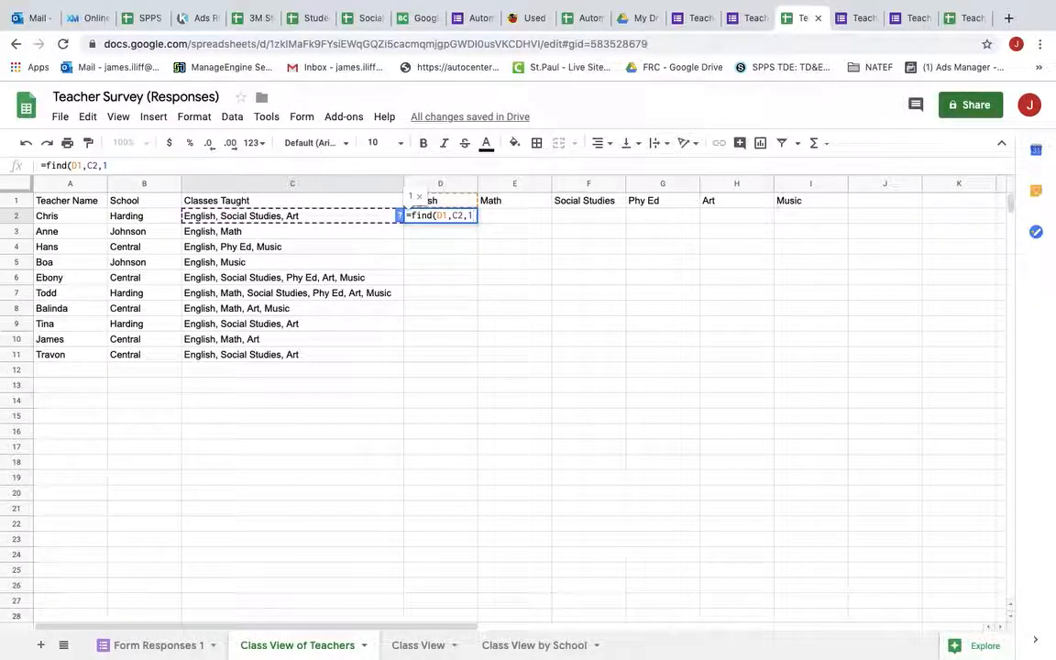
{"action": "type", "text": ")"}
{"action": "key", "text": "Return"}
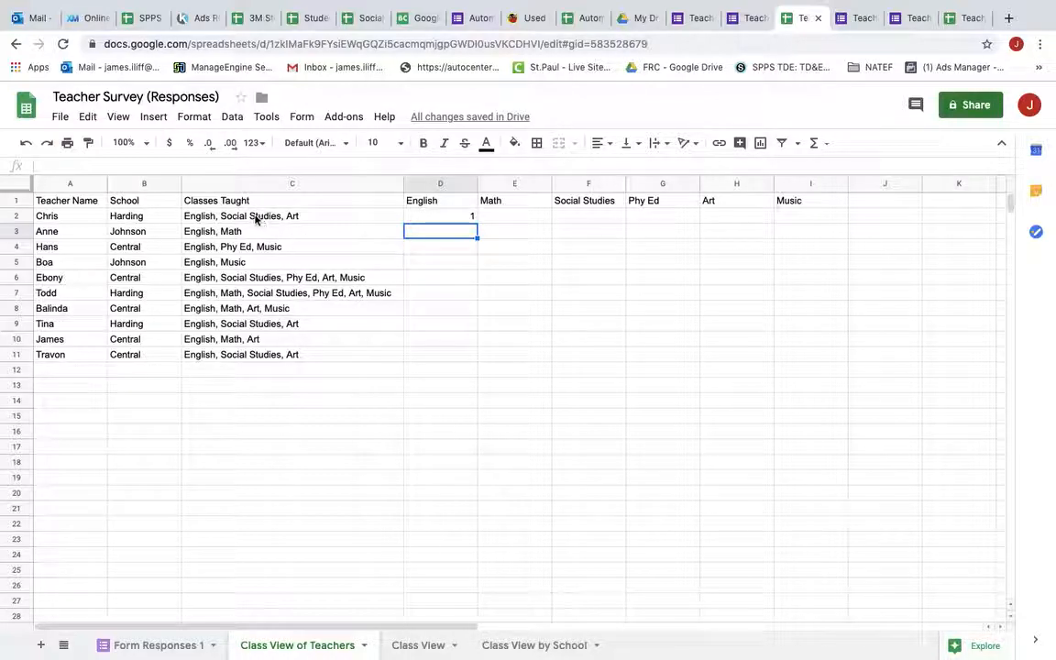
Make the heading reference in D2 absolute so the formula is =find($D$1,C2,1).
{"action": "left_click", "coordinate": [445, 217]}
{"action": "double_click", "coordinate": [445, 217]}
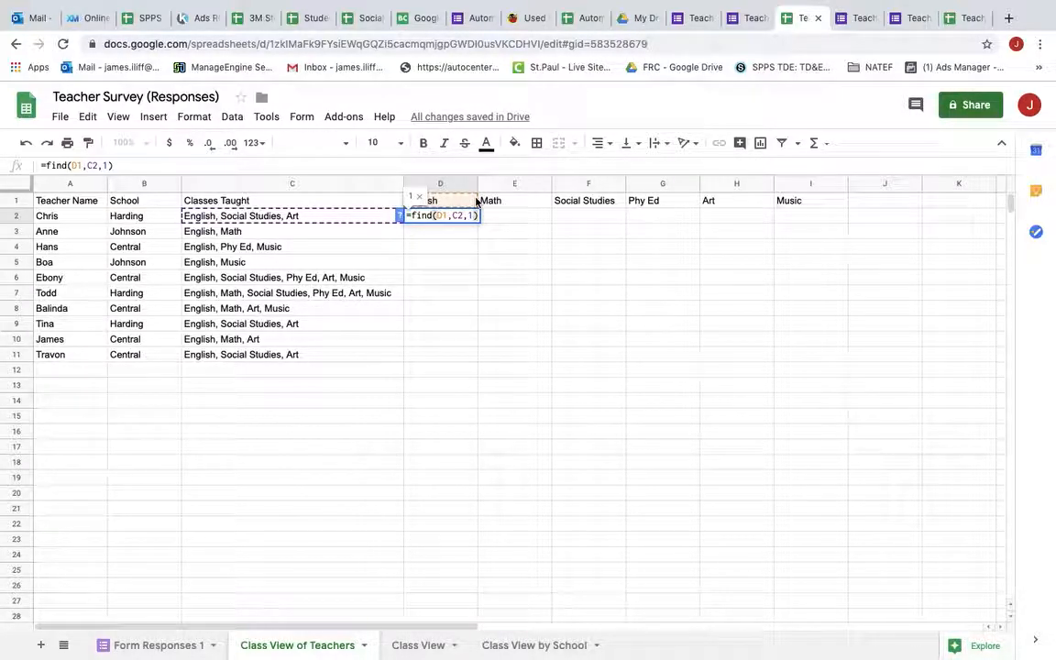
{"action": "type", "text": "$D$"}
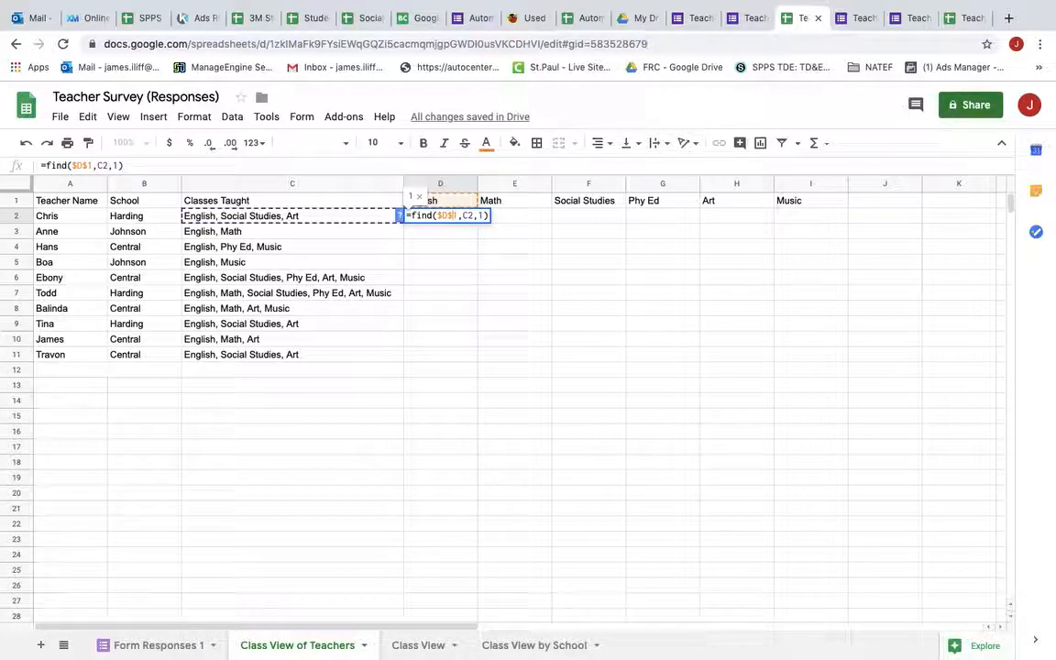
{"action": "left_click", "coordinate": [457, 215]}
{"action": "type", "text": "$"}
{"action": "key", "text": "Return"}
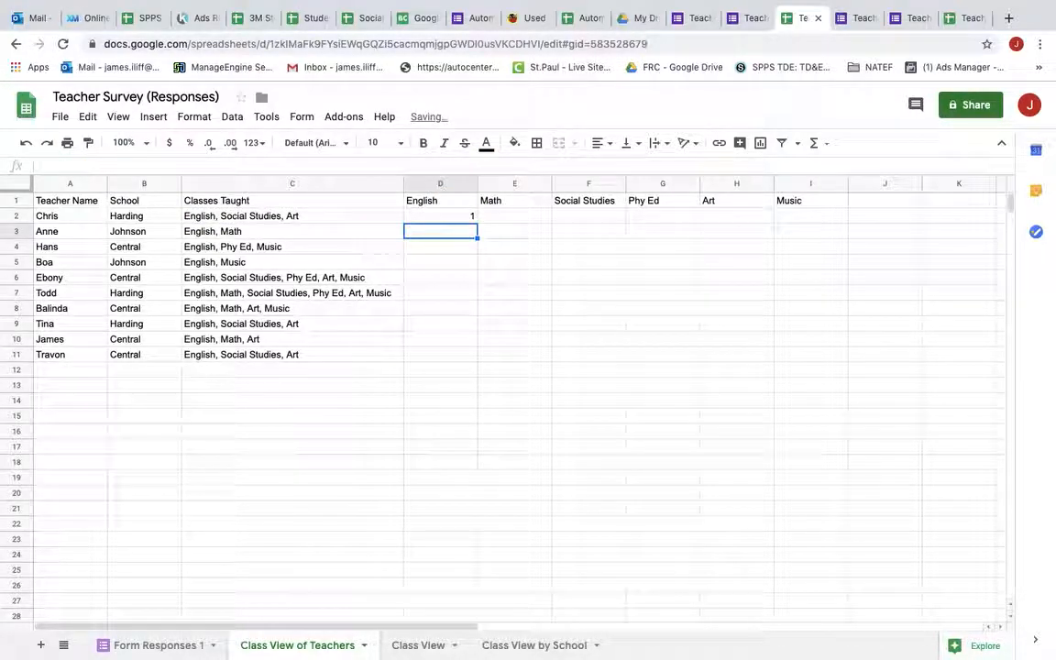
Try filling the D2 formula down through D11, and clear the copies from D3:D11.
{"action": "left_click", "coordinate": [470, 219]}
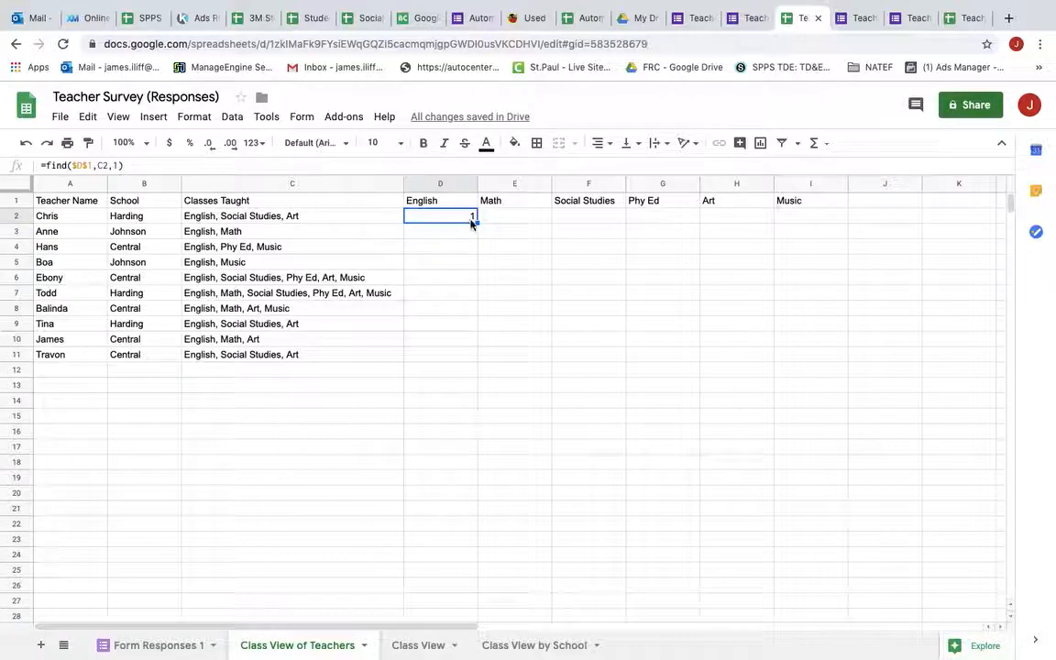
{"action": "left_click_drag", "start_coordinate": [476, 222], "coordinate": [474, 354]}
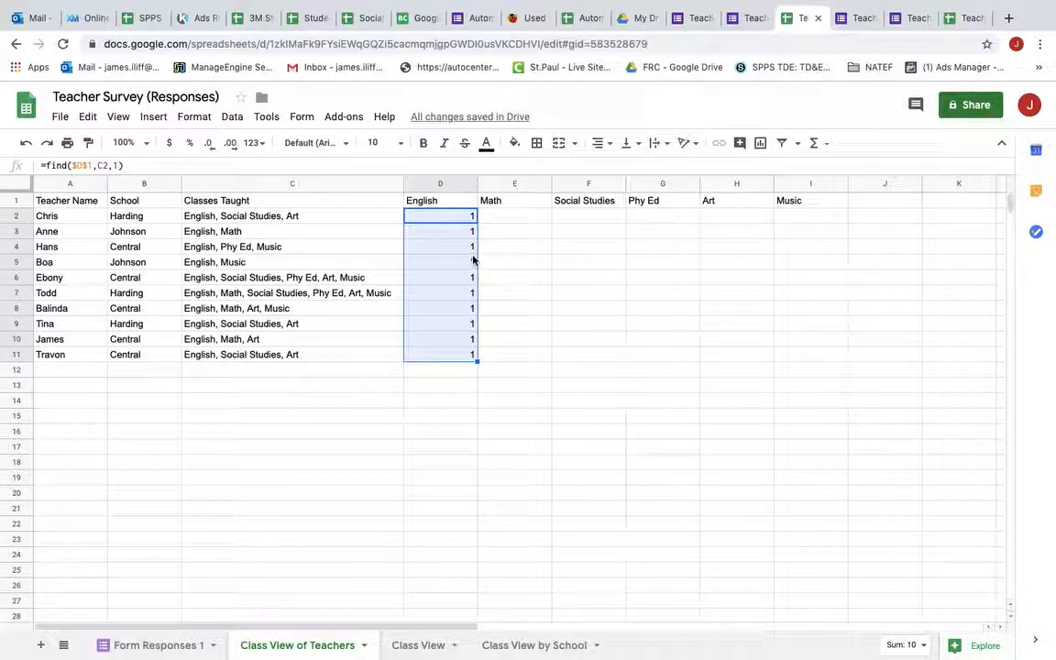
{"action": "double_click", "coordinate": [470, 216]}
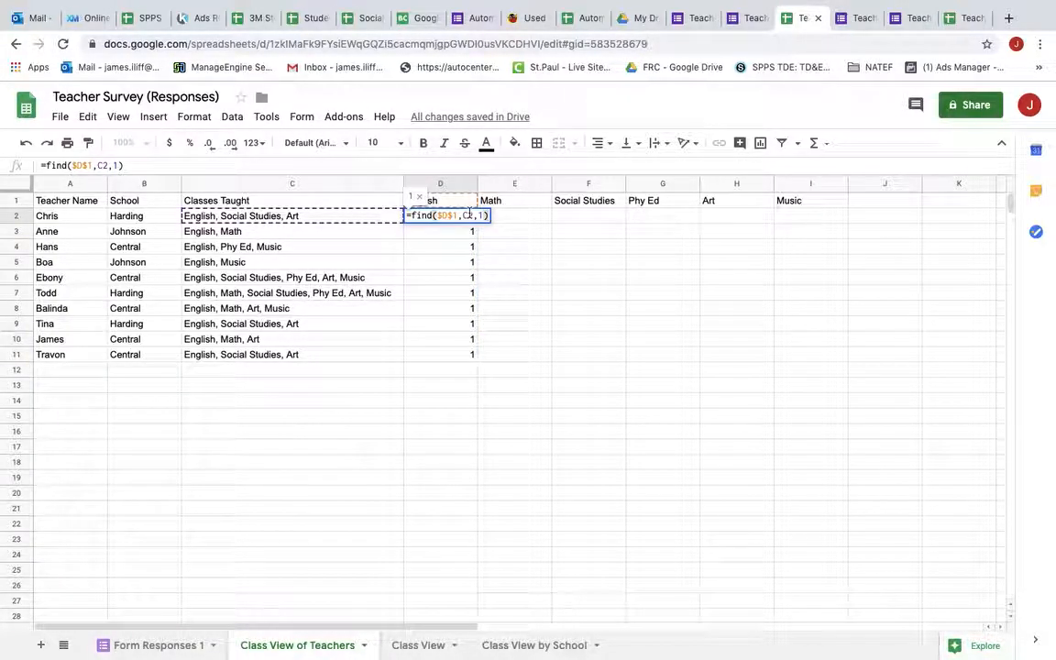
{"action": "left_click", "coordinate": [471, 232]}
{"action": "left_click_drag", "start_coordinate": [471, 232], "coordinate": [471, 359]}
{"action": "key", "text": "Delete"}
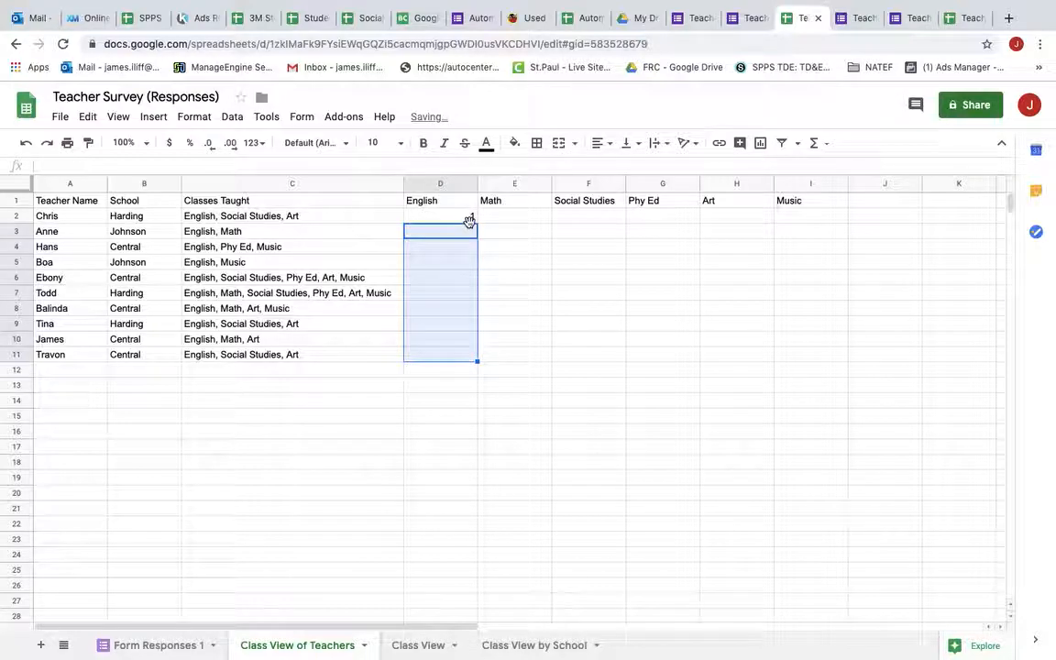
{"action": "left_click", "coordinate": [472, 416]}
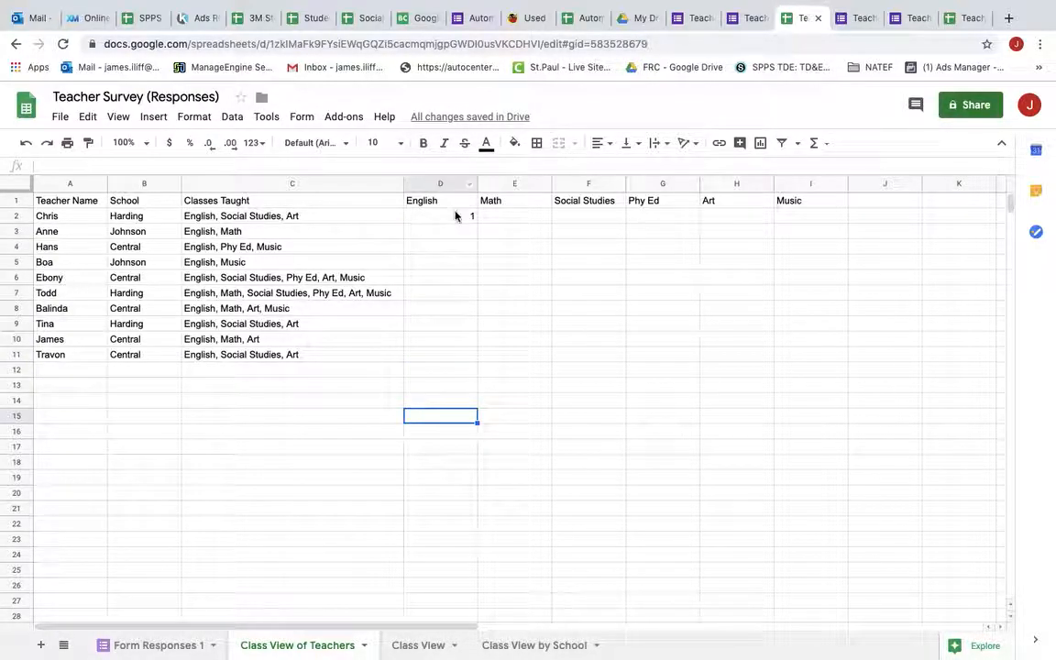
Wrap the D2 formula in an array formula so it reads =arrayformula(find($D$1,C2,1)).
{"action": "left_click", "coordinate": [456, 215]}
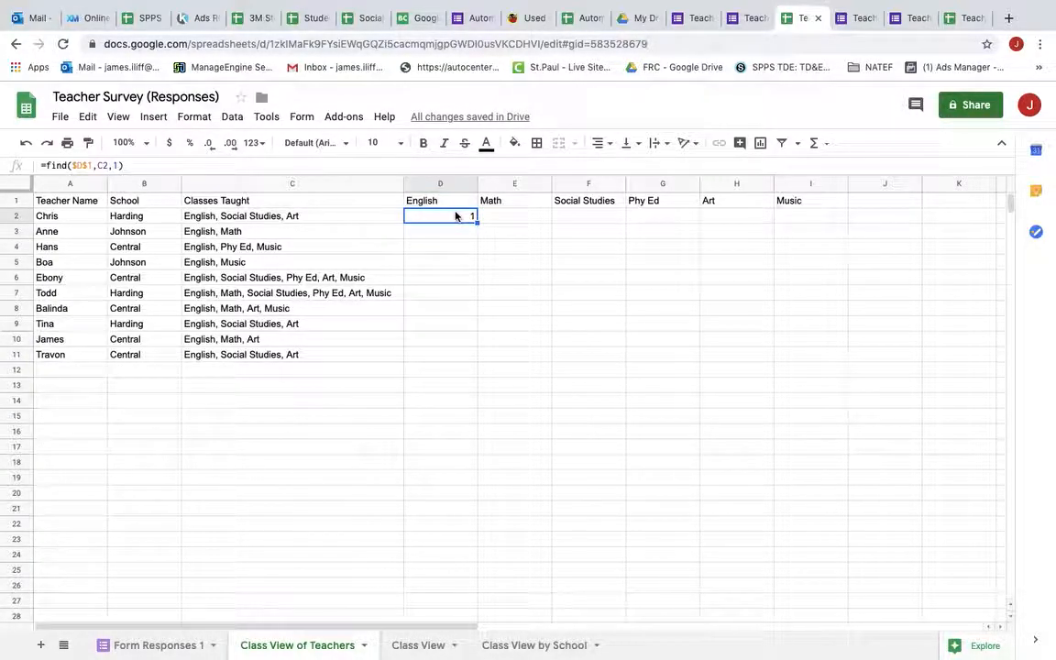
{"action": "double_click", "coordinate": [455, 215]}
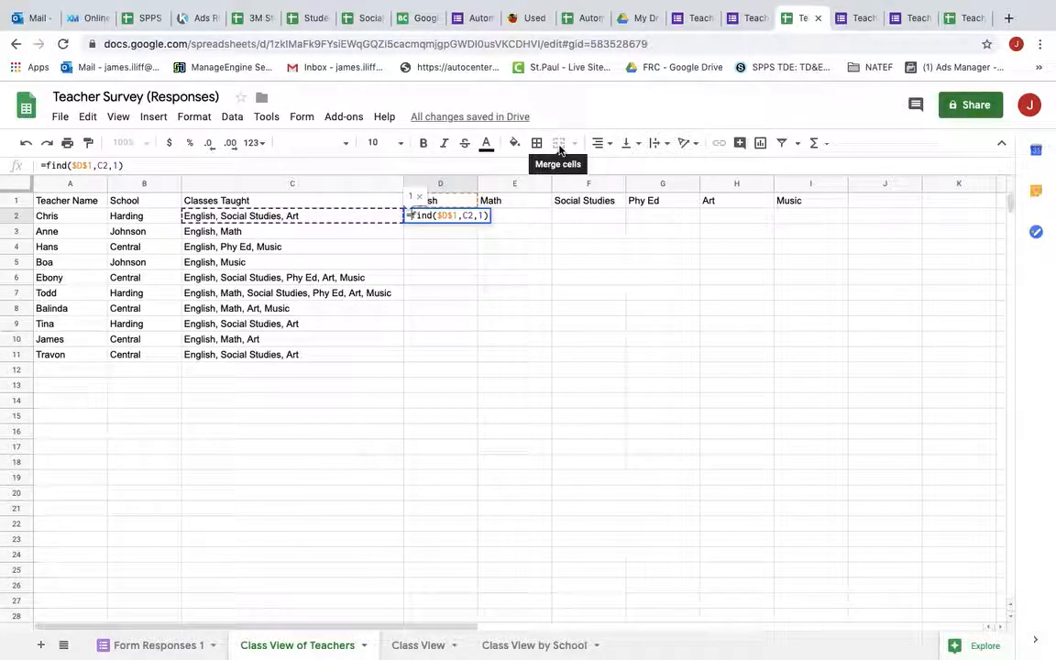
{"action": "left_click", "coordinate": [414, 214]}
{"action": "type", "text": "arrayfo"}
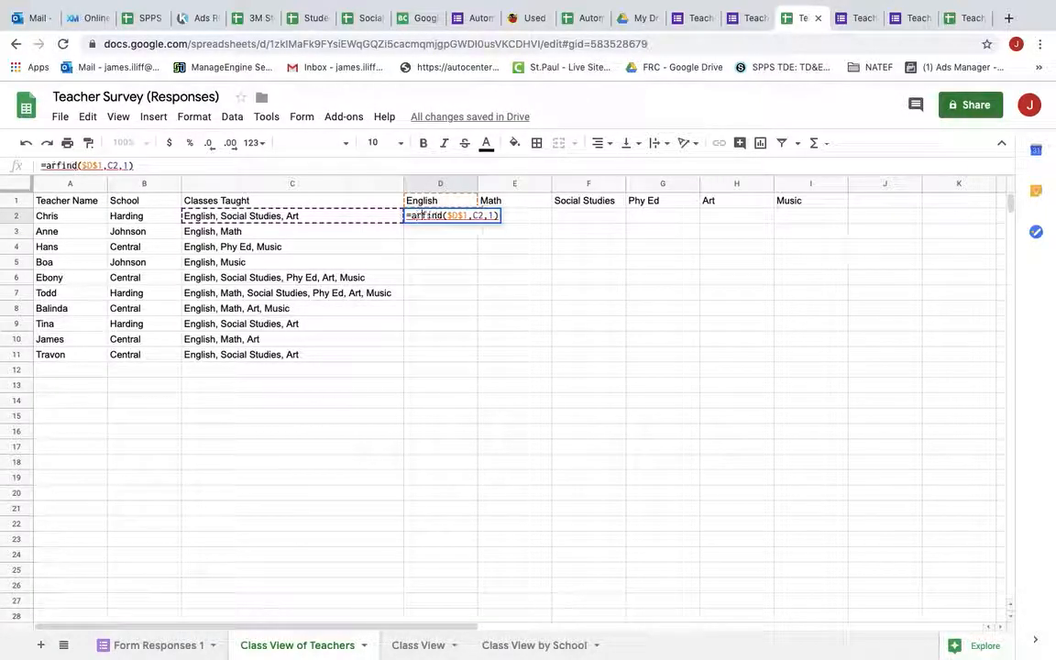
{"action": "type", "text": "rmula"}
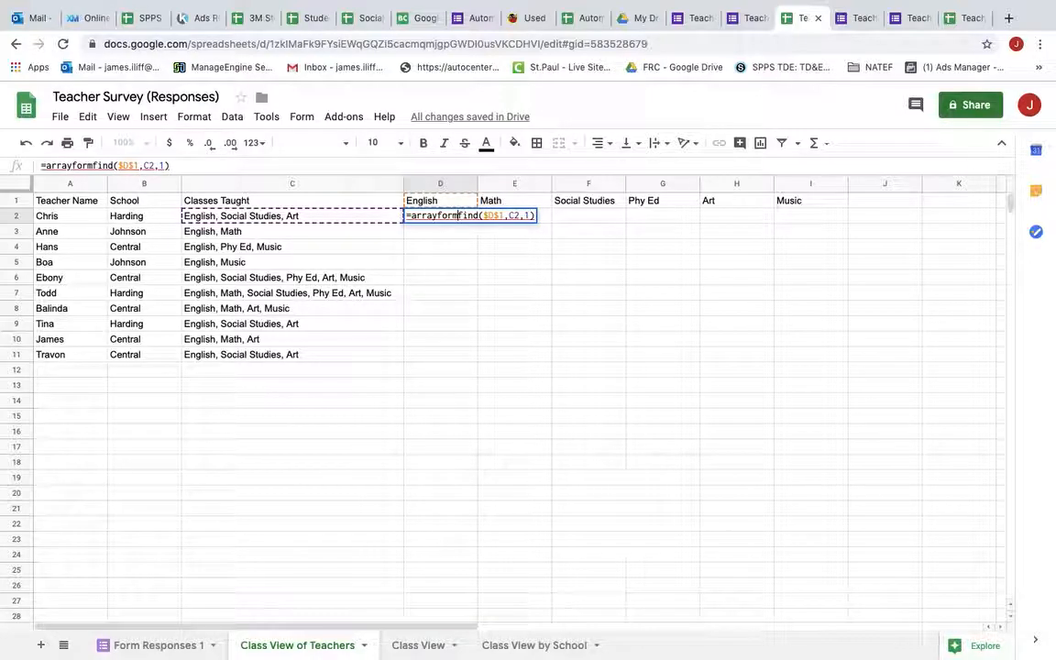
{"action": "type", "text": "("}
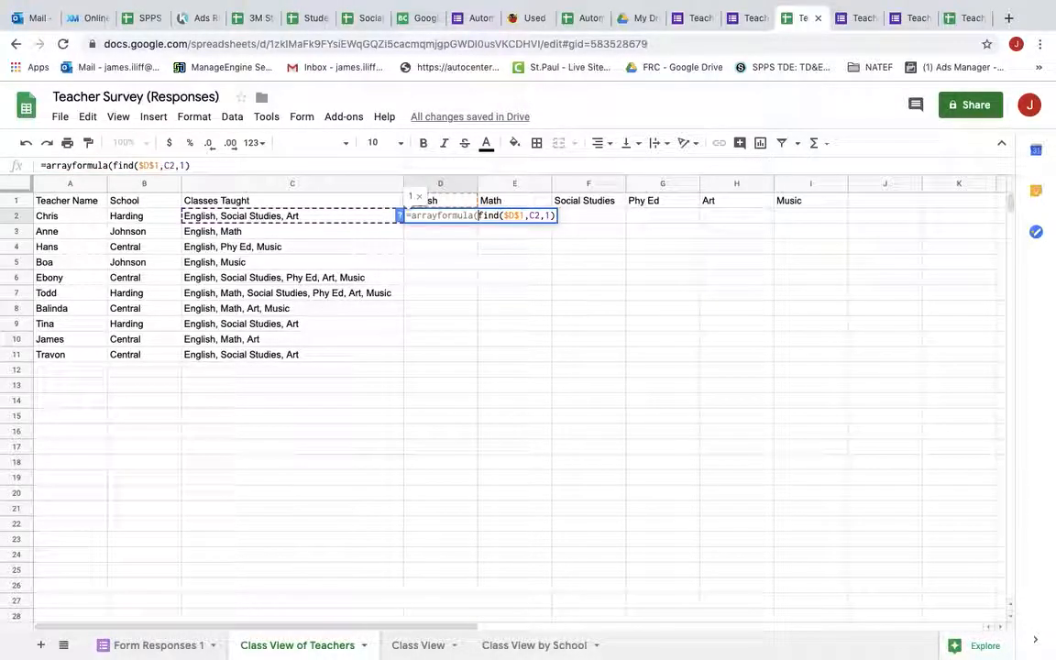
{"action": "key", "text": "End"}
{"action": "type", "text": ")"}
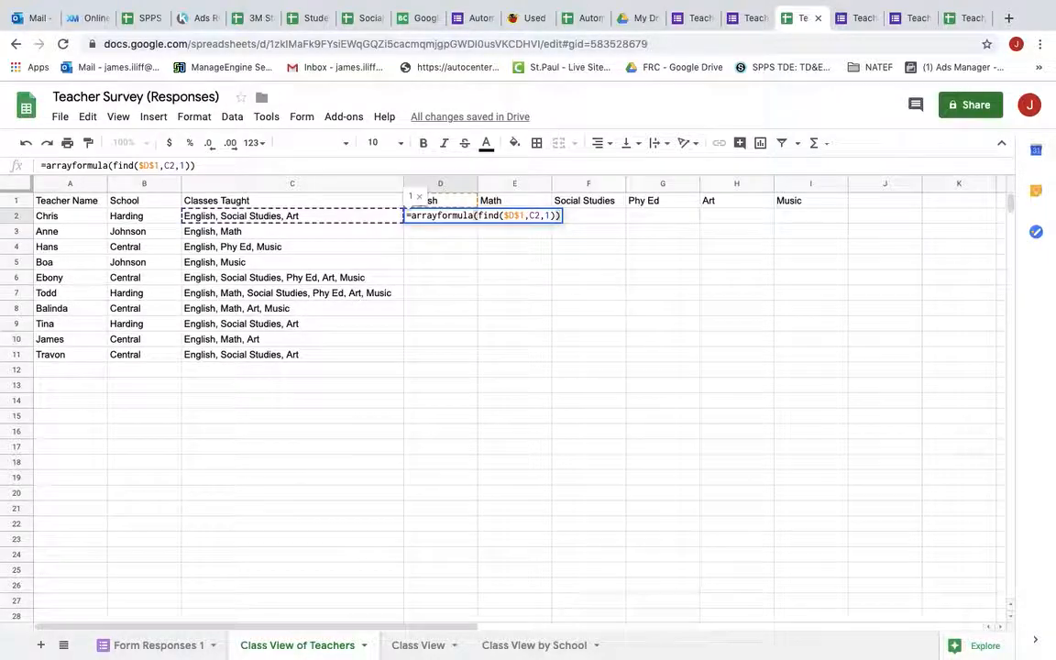
{"action": "key", "text": "Return"}
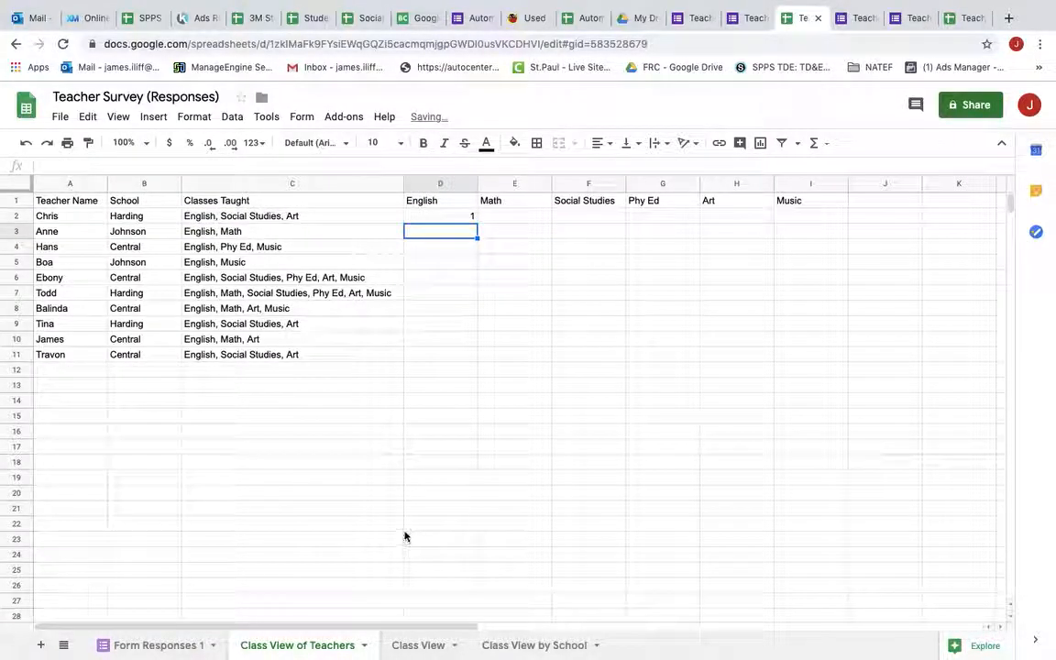
Examine how the Class View formula references the class lists, and compare it with D2 and the cells below in Class View of Teachers.
{"action": "left_click", "coordinate": [418, 645]}
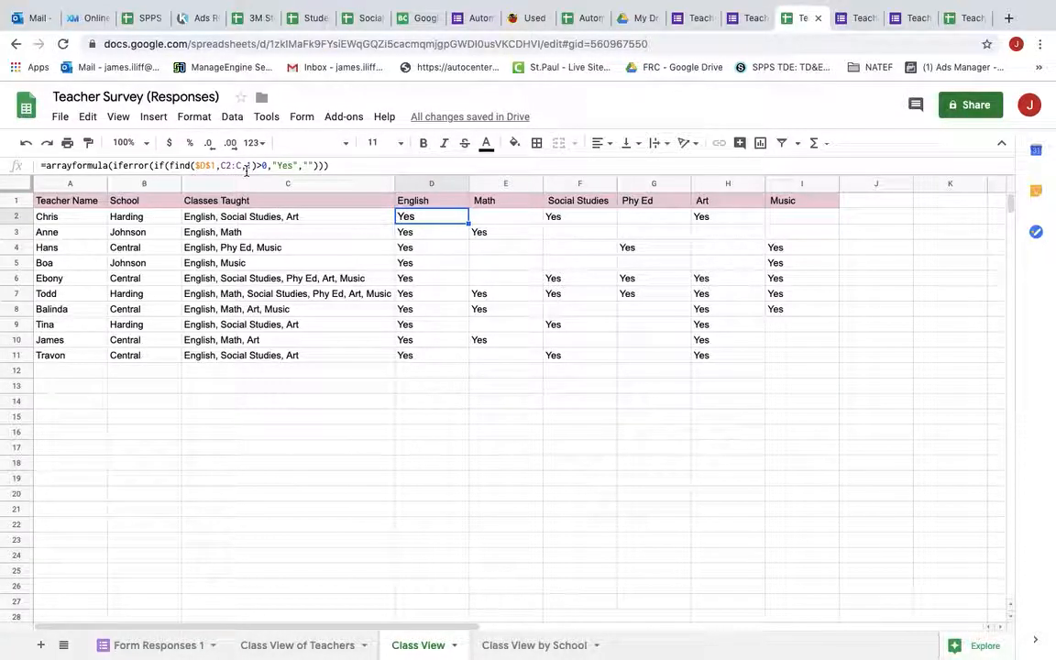
{"action": "left_click", "coordinate": [359, 644]}
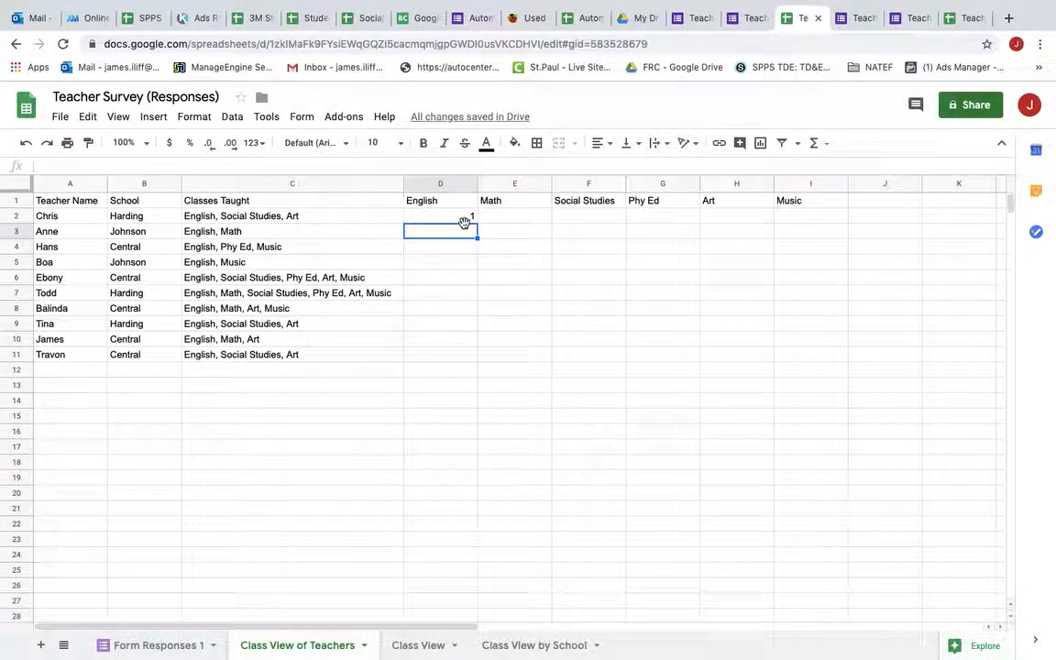
{"action": "left_click", "coordinate": [462, 217]}
{"action": "double_click", "coordinate": [462, 216]}
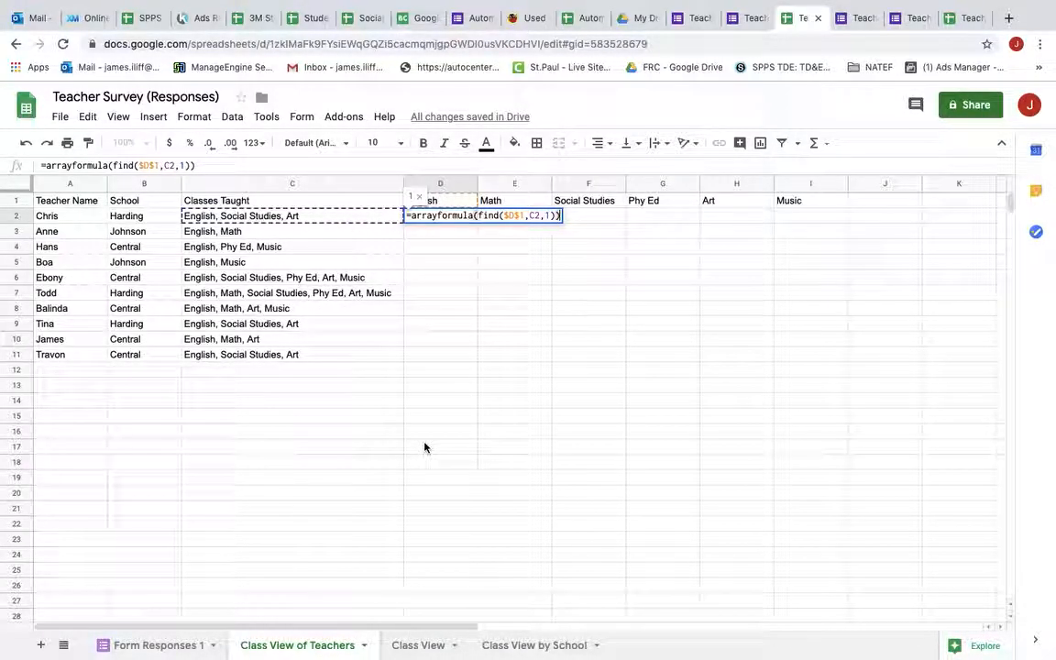
{"action": "left_click", "coordinate": [57, 374]}
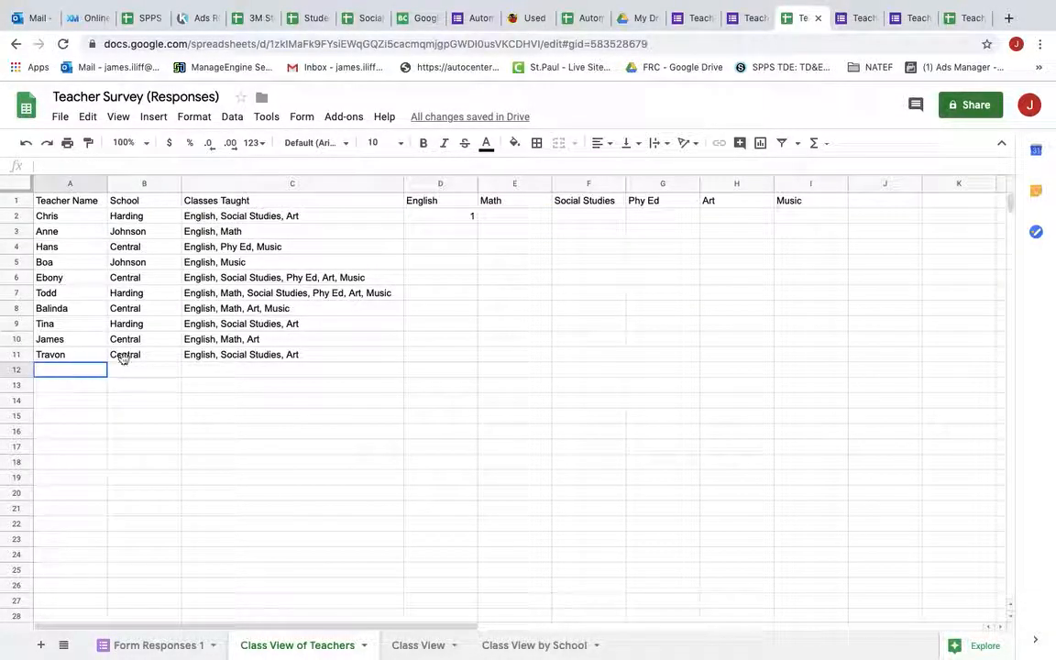
{"action": "left_click", "coordinate": [236, 369], "text": "shift"}
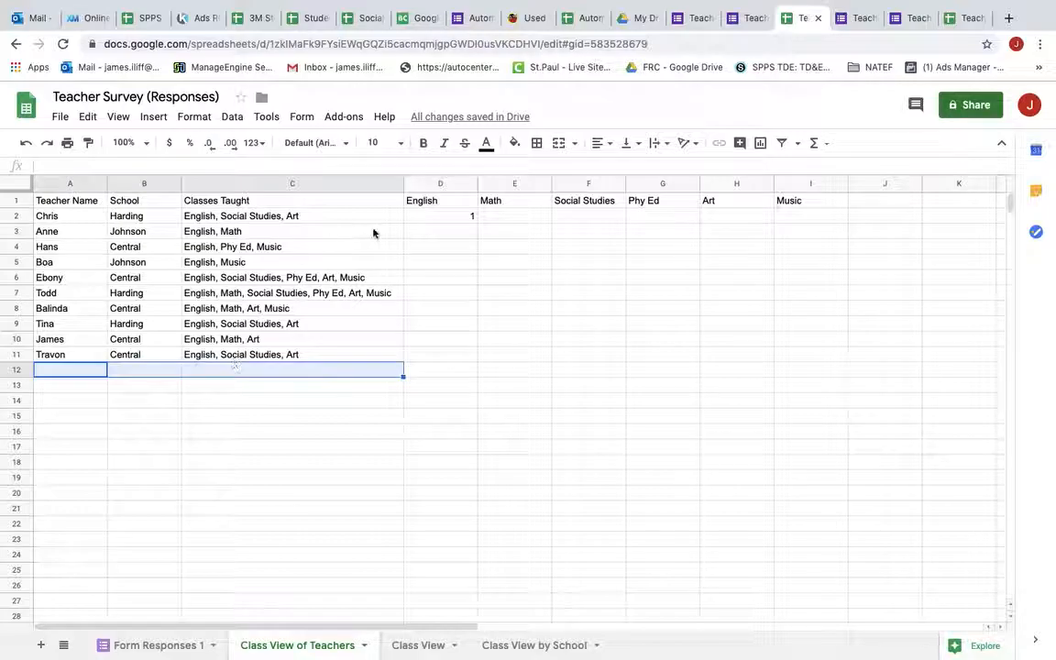
{"action": "left_click", "coordinate": [429, 218]}
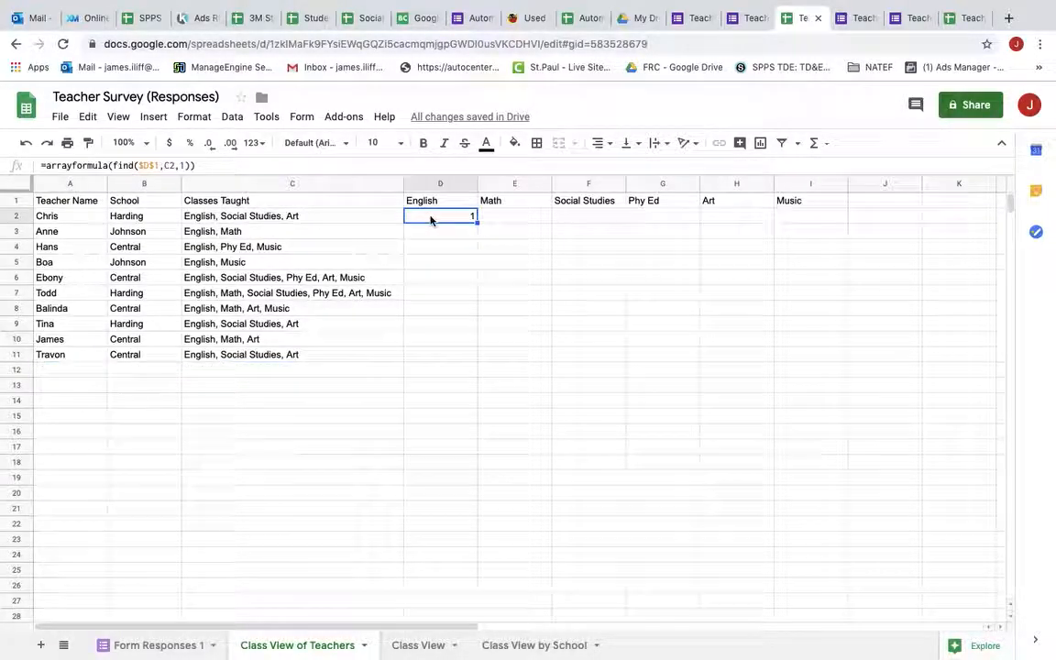
{"action": "left_click", "coordinate": [434, 236]}
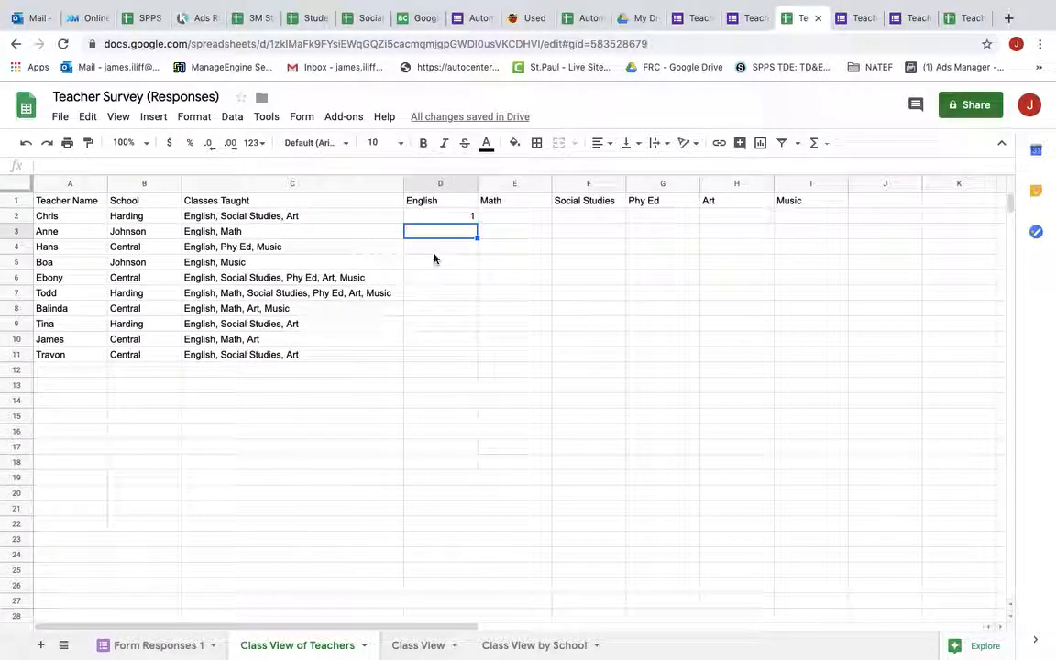
{"action": "left_click", "coordinate": [433, 252]}
{"action": "left_click", "coordinate": [434, 266]}
{"action": "left_click", "coordinate": [435, 280]}
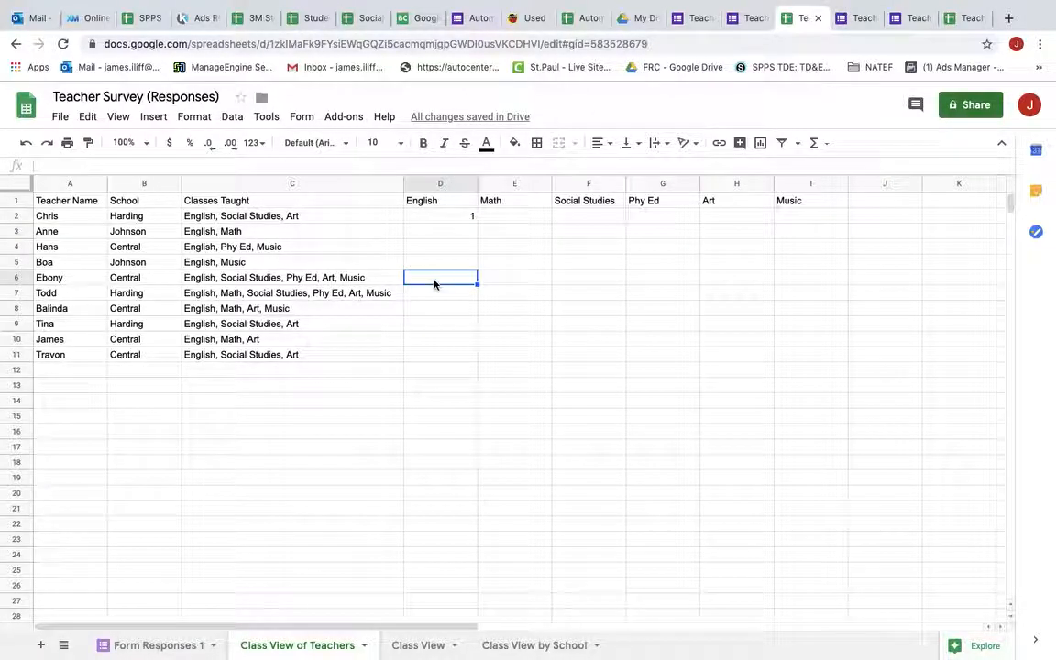
Extend the class list reference in D2 to the whole column from row 2, making it =arrayformula(find($D$1,C2:C,1)).
{"action": "left_click", "coordinate": [457, 216]}
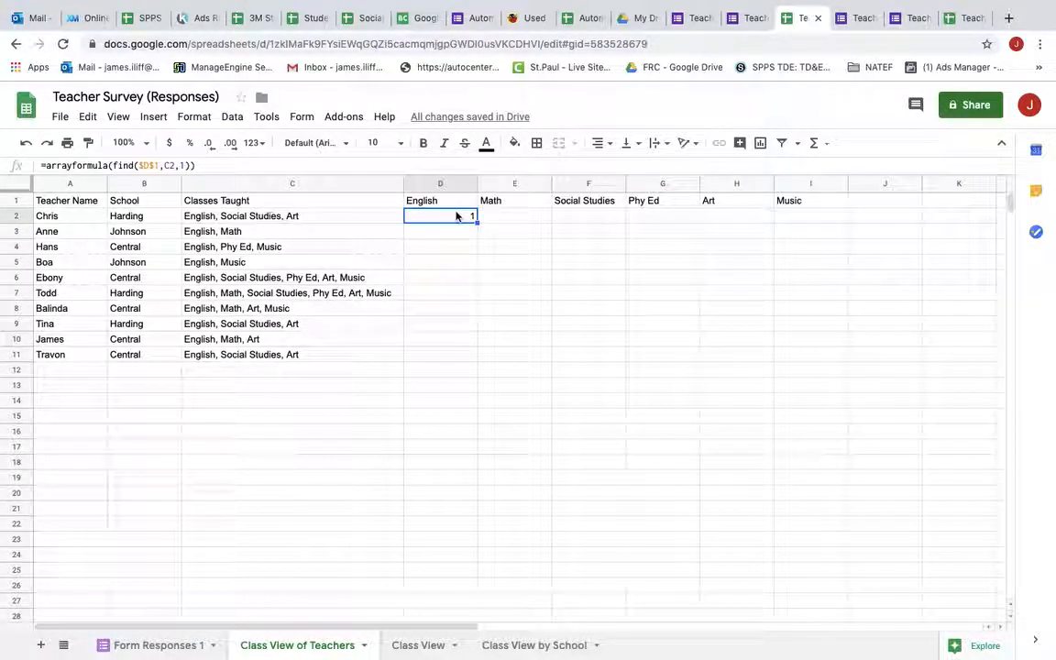
{"action": "double_click", "coordinate": [458, 215]}
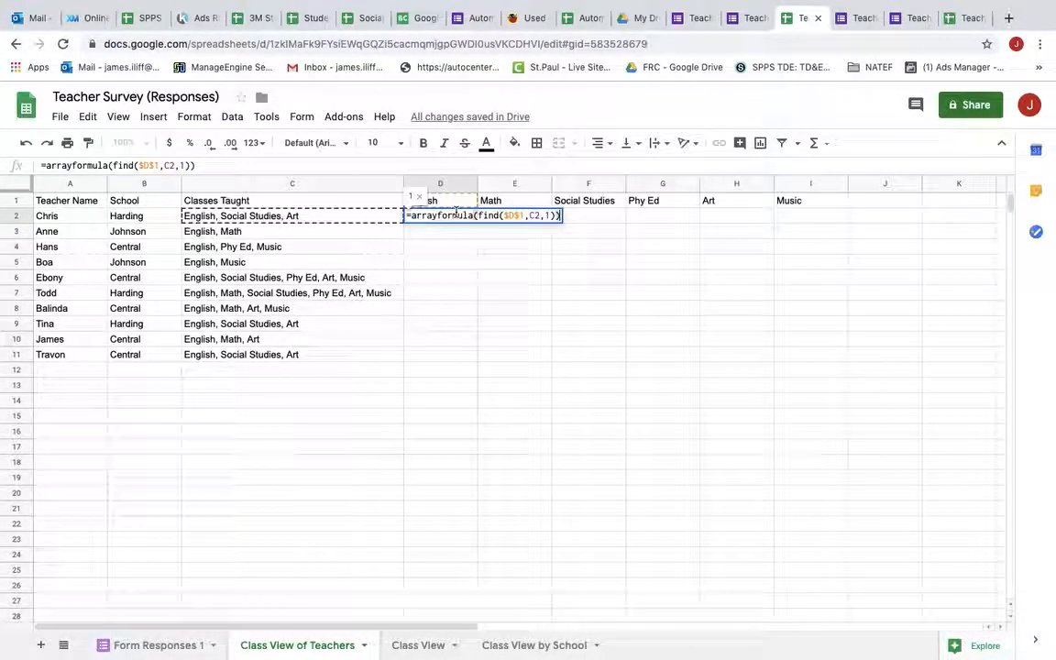
{"action": "left_click", "coordinate": [539, 216]}
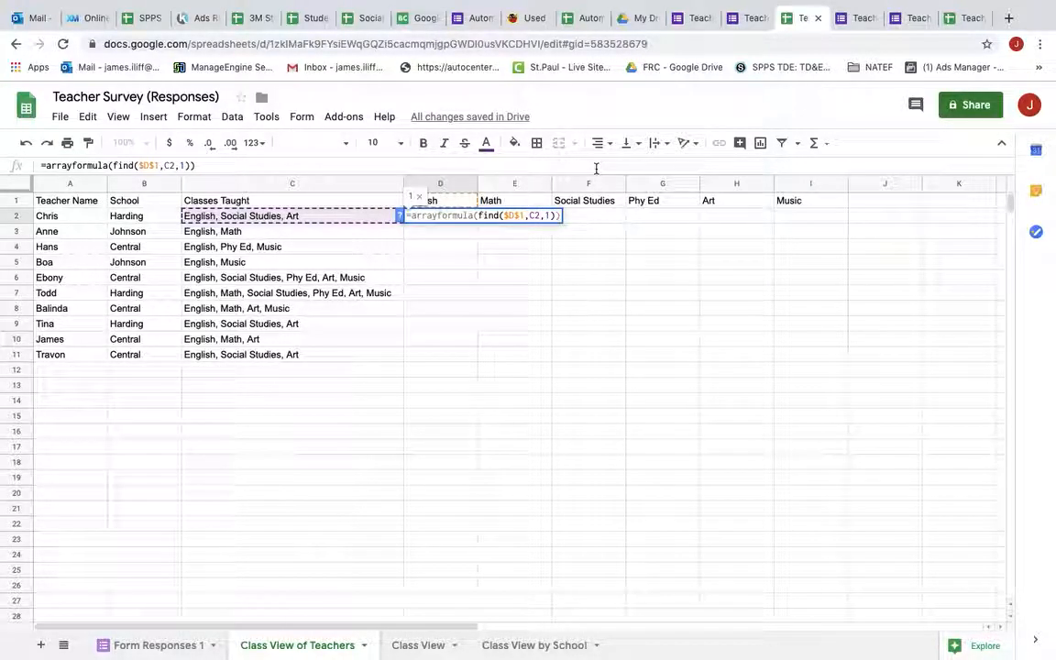
{"action": "type", "text": ":C"}
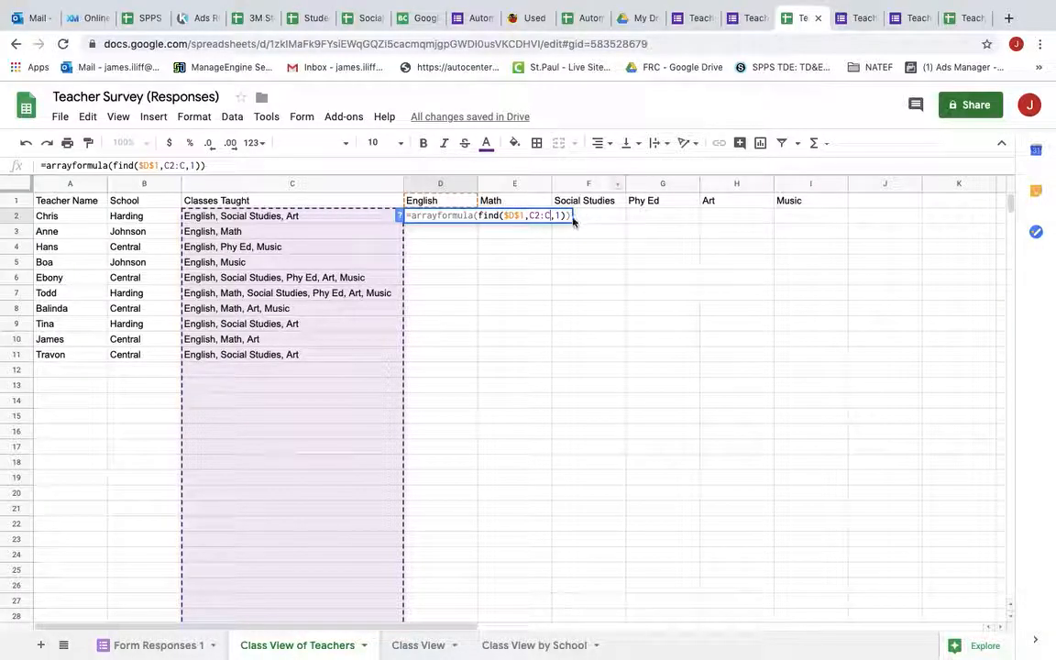
{"action": "key", "text": "Return"}
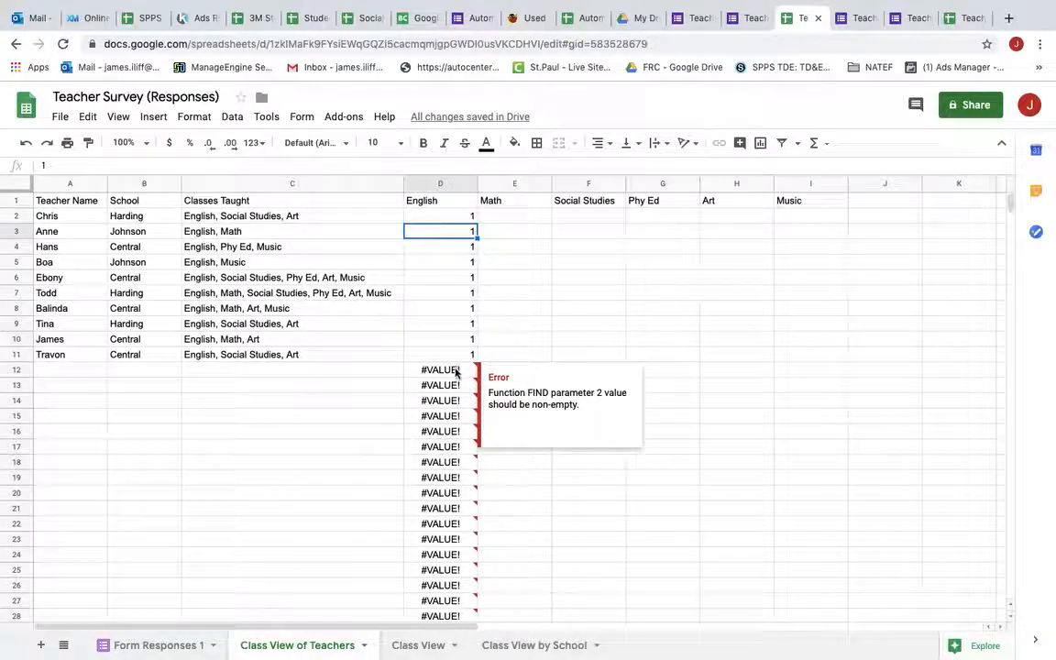
Try suppressing errors in the English column with =arrayformula(iferror(find($D$1,C2:C,1))) in D2, and undo the change.
{"action": "scroll", "coordinate": [452, 546], "scroll_direction": "down", "scroll_amount": 1}
{"action": "scroll", "coordinate": [452, 543], "scroll_direction": "up", "scroll_amount": 1}
{"action": "scroll", "coordinate": [422, 535], "scroll_direction": "down", "scroll_amount": 3}
{"action": "scroll", "coordinate": [423, 535], "scroll_direction": "up", "scroll_amount": 3}
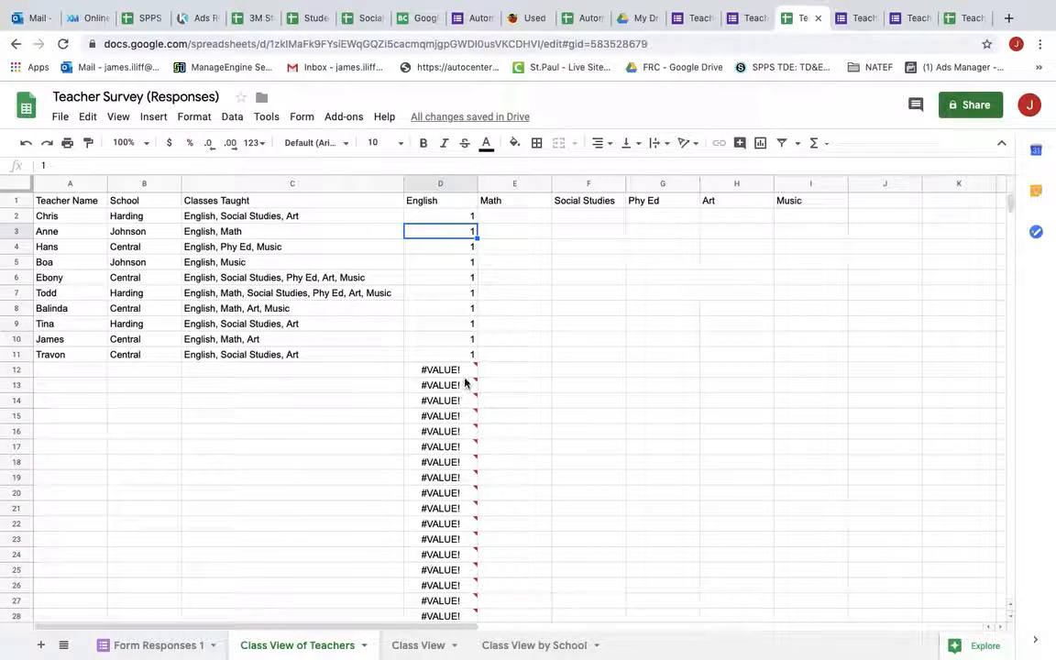
{"action": "left_click", "coordinate": [442, 216]}
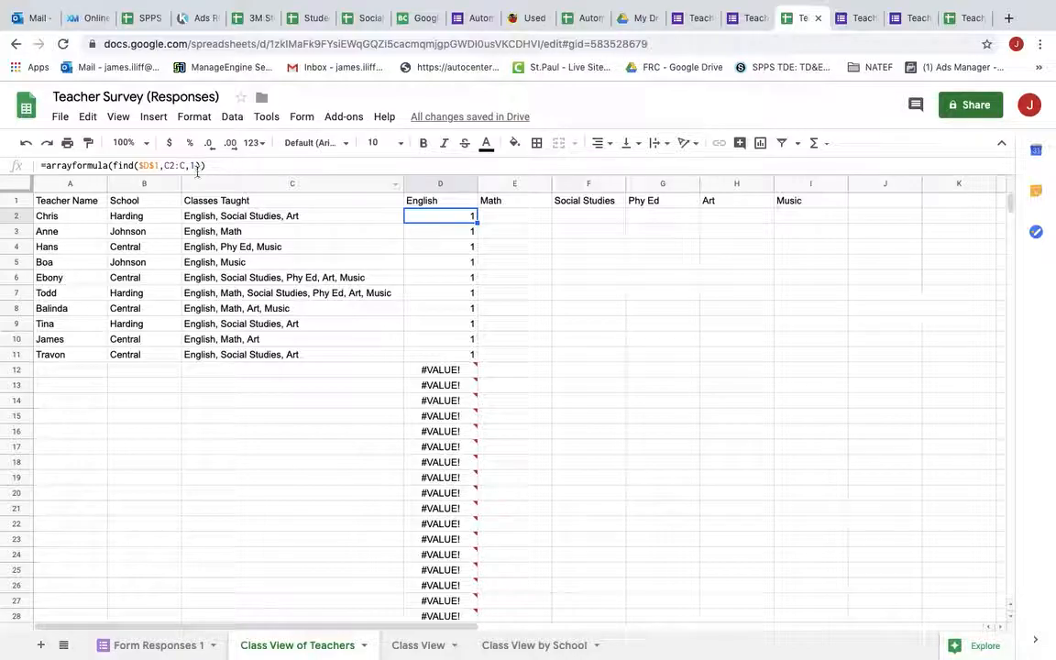
{"action": "left_click", "coordinate": [112, 166]}
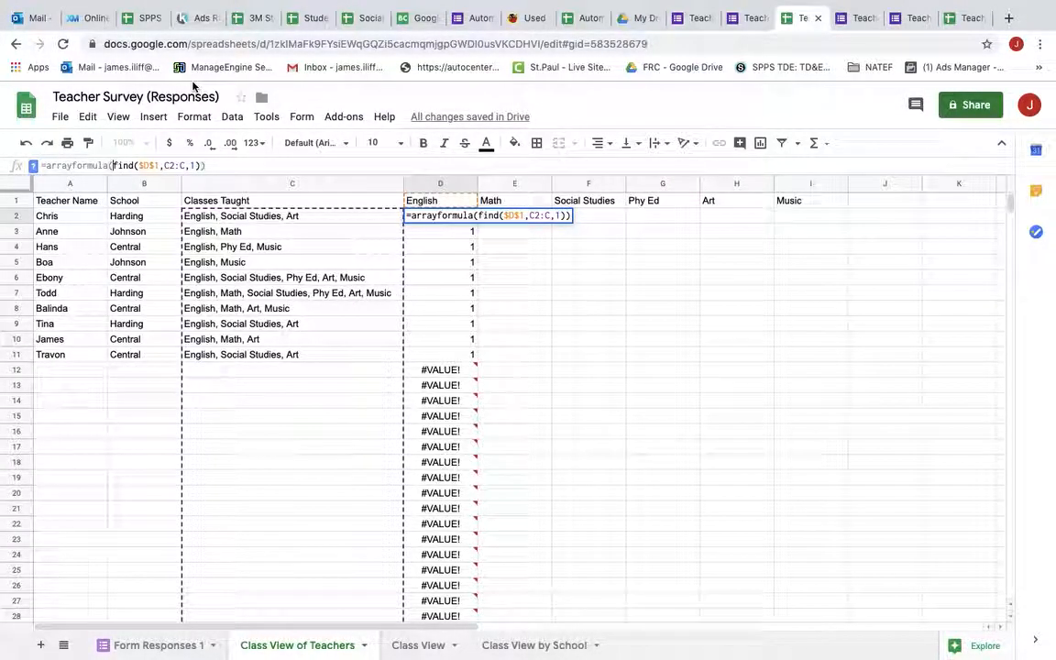
{"action": "type", "text": "iferr"}
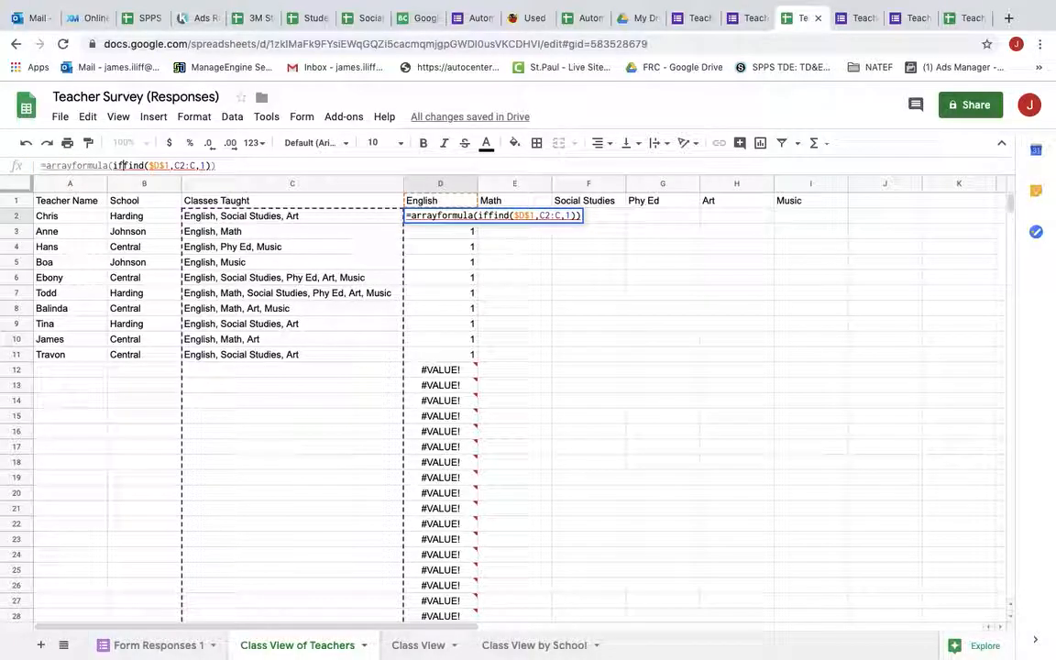
{"action": "type", "text": "or("}
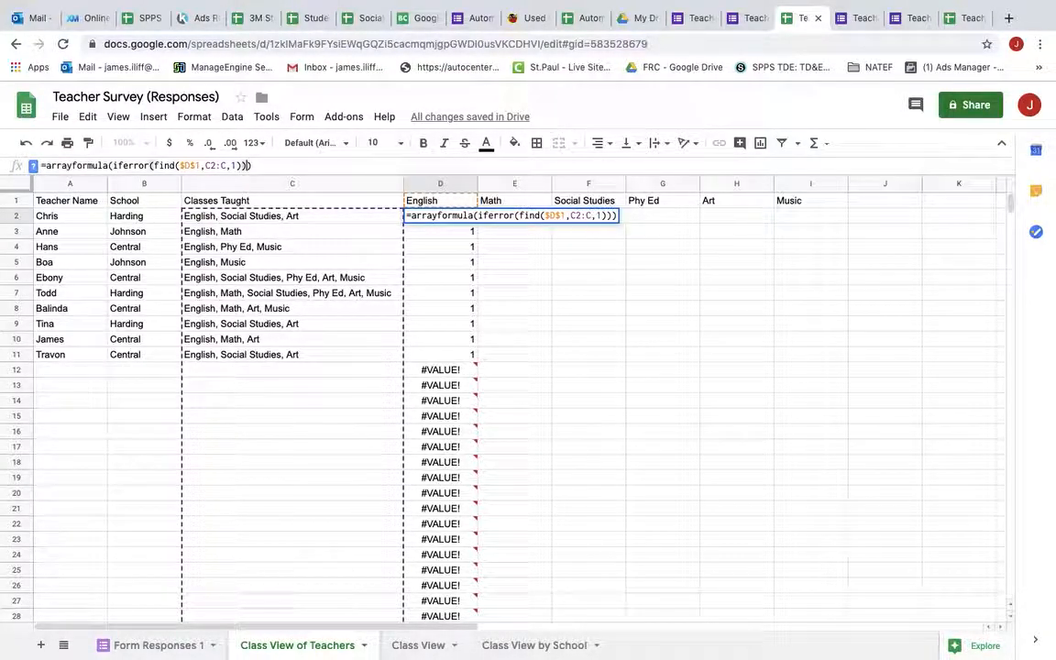
{"action": "key", "text": "Return"}
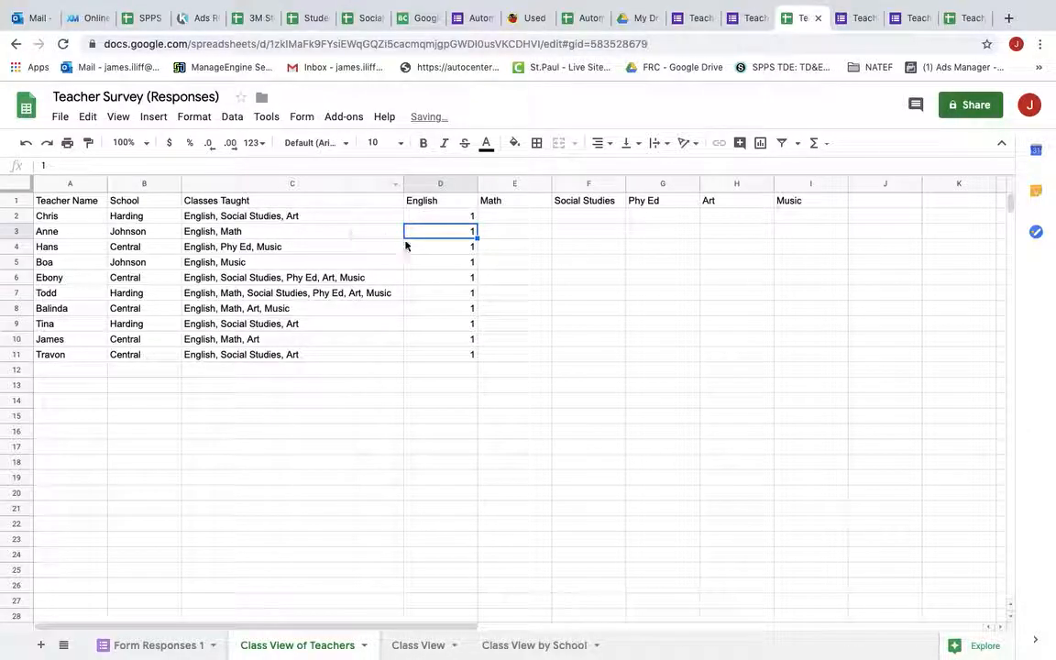
{"action": "left_click", "coordinate": [433, 213]}
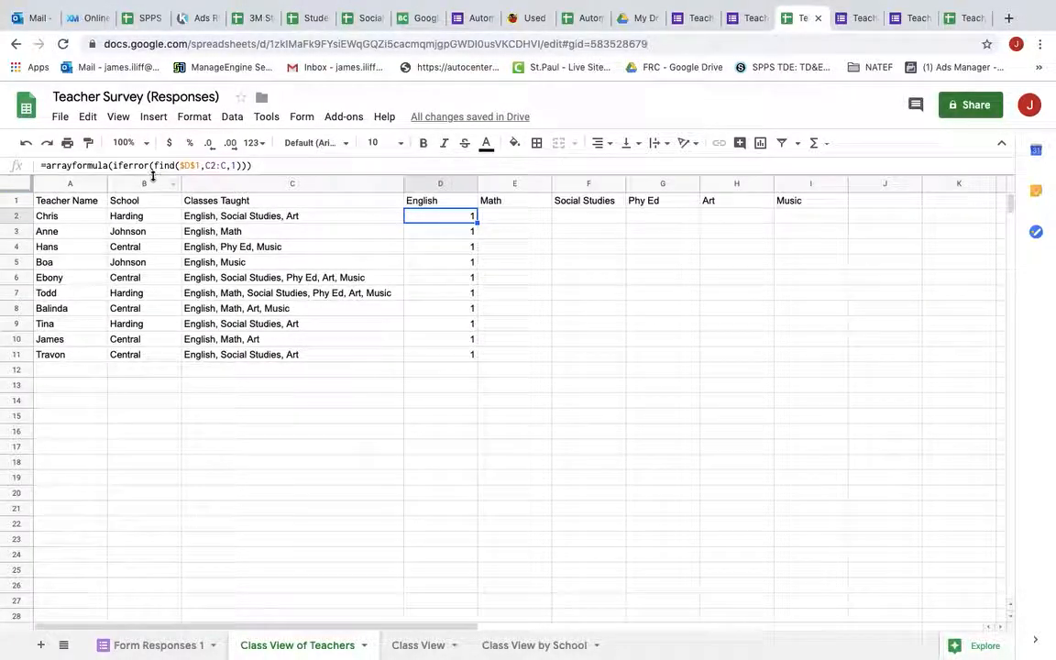
{"action": "key", "text": "ctrl+z"}
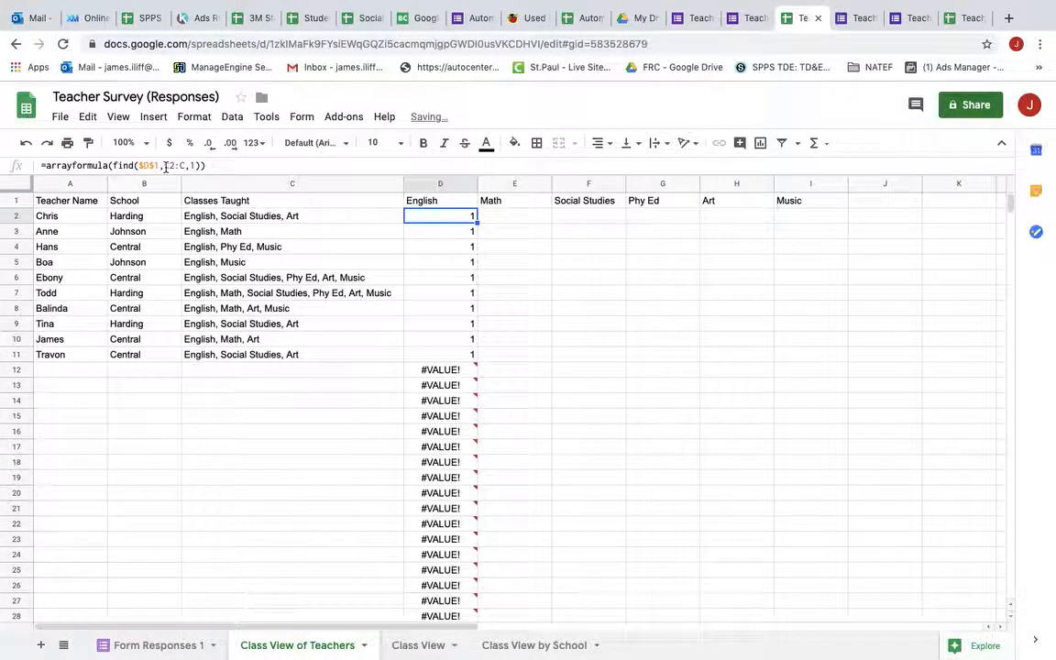
Wrap the find function in D2 in iferror, making the formula =arrayformula(iferror(find($D$1,C2:C,1))).
{"action": "left_click", "coordinate": [113, 165]}
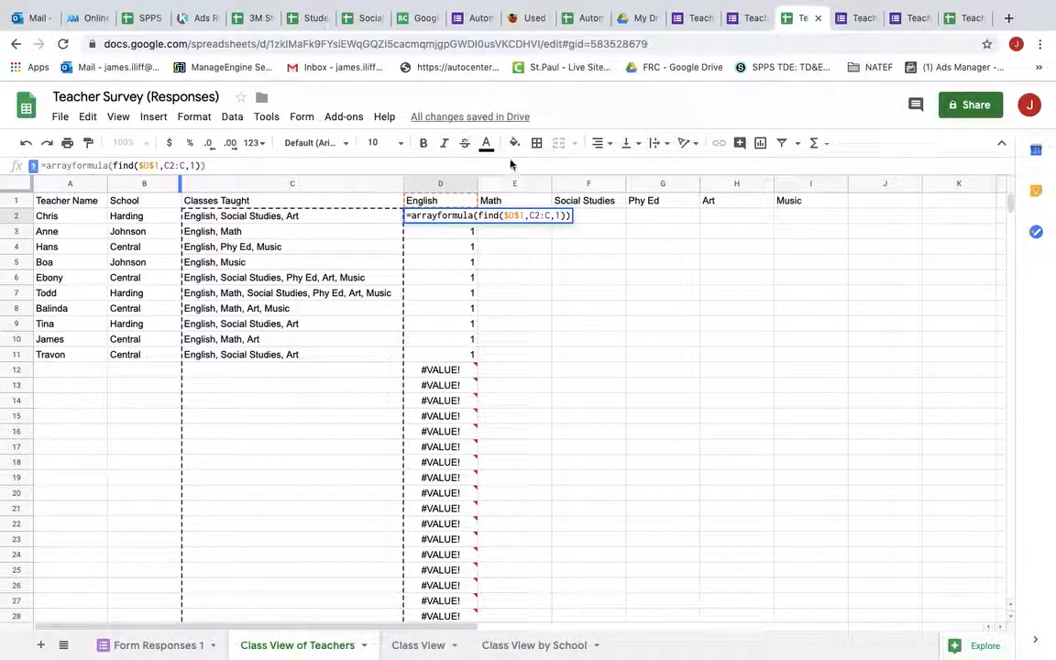
{"action": "left_click", "coordinate": [479, 216]}
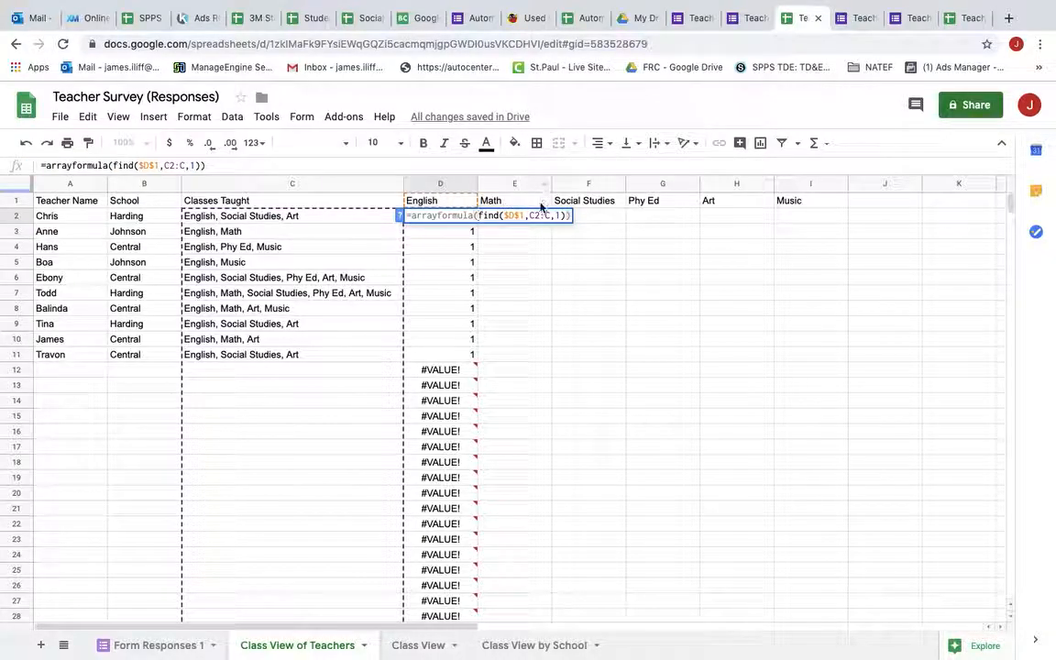
{"action": "type", "text": "iferror"}
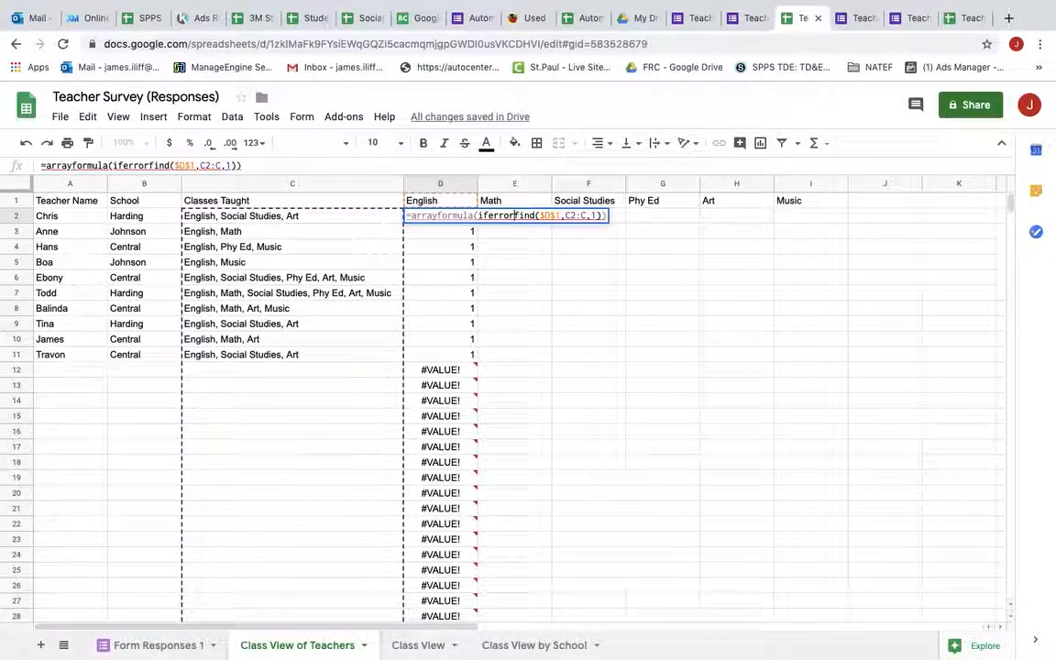
{"action": "type", "text": "("}
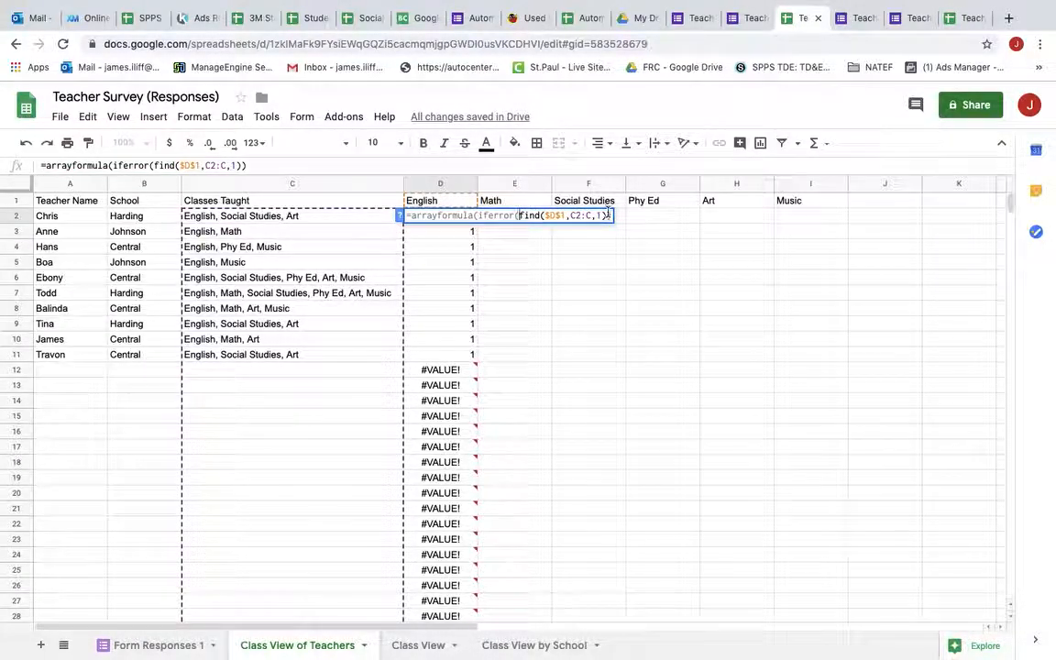
{"action": "type", "text": ")"}
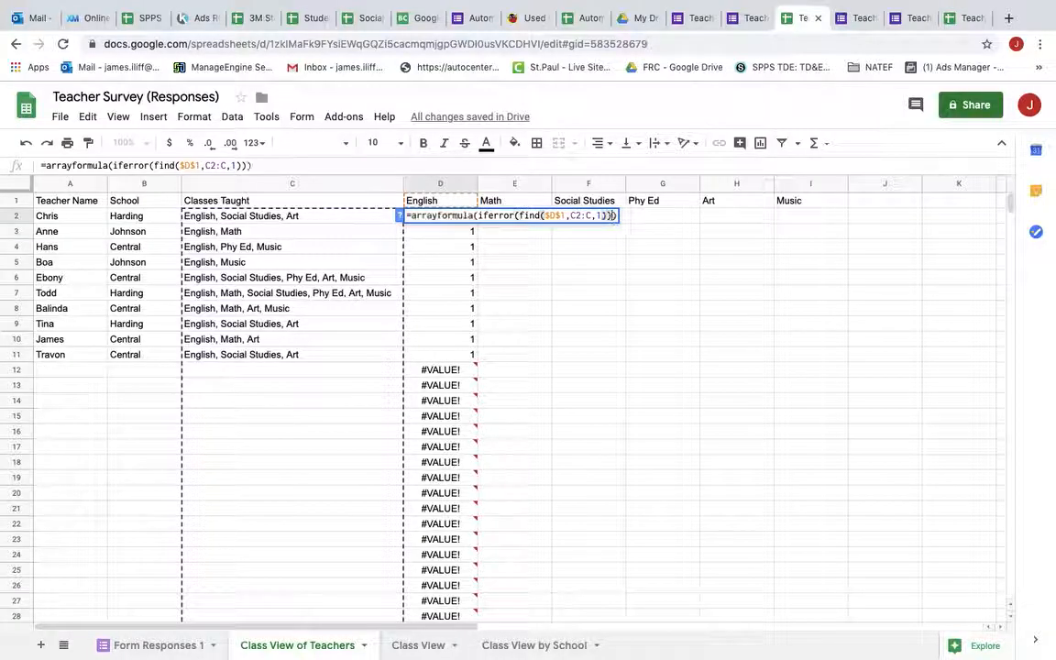
{"action": "type", "text": ")"}
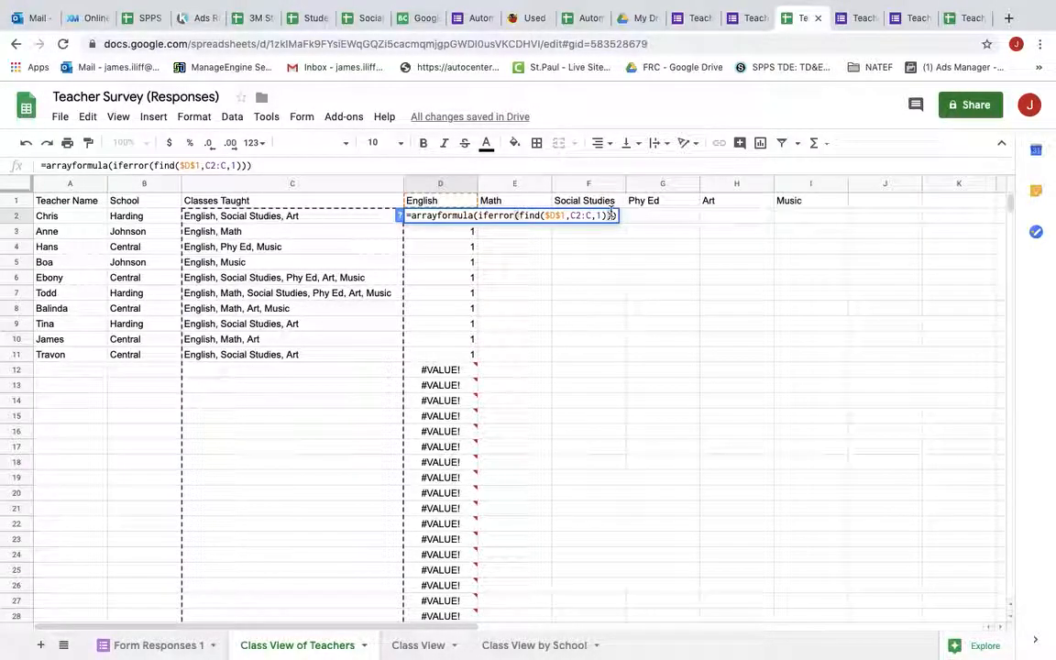
{"action": "key", "text": "Return"}
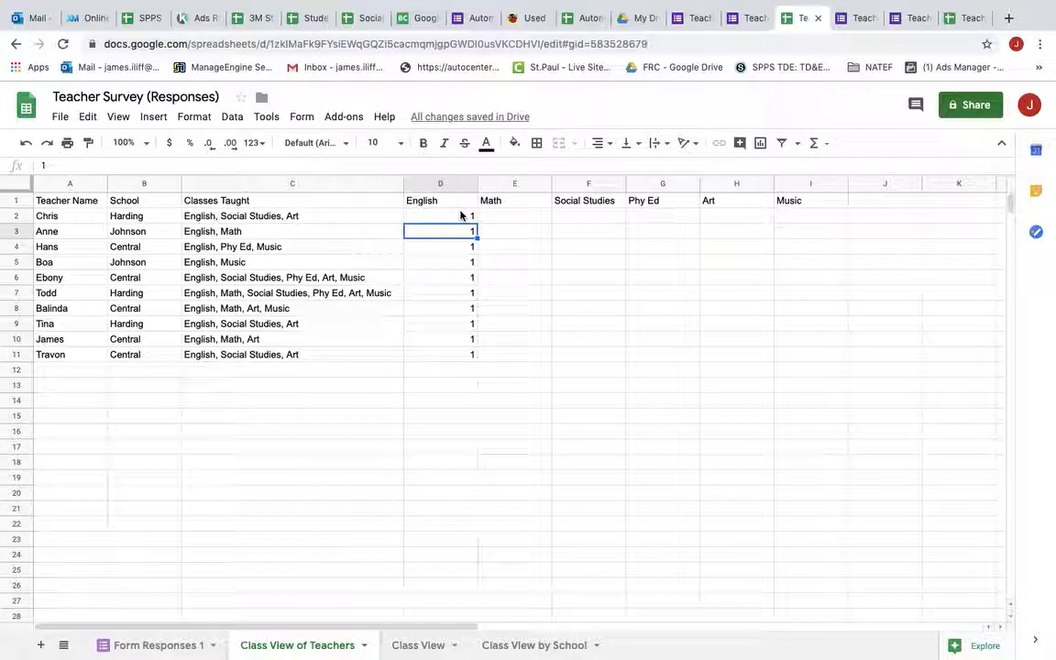
Review the English formula in Class View, and open the formula in D2 of Class View of Teachers for editing.
{"action": "left_click", "coordinate": [418, 645]}
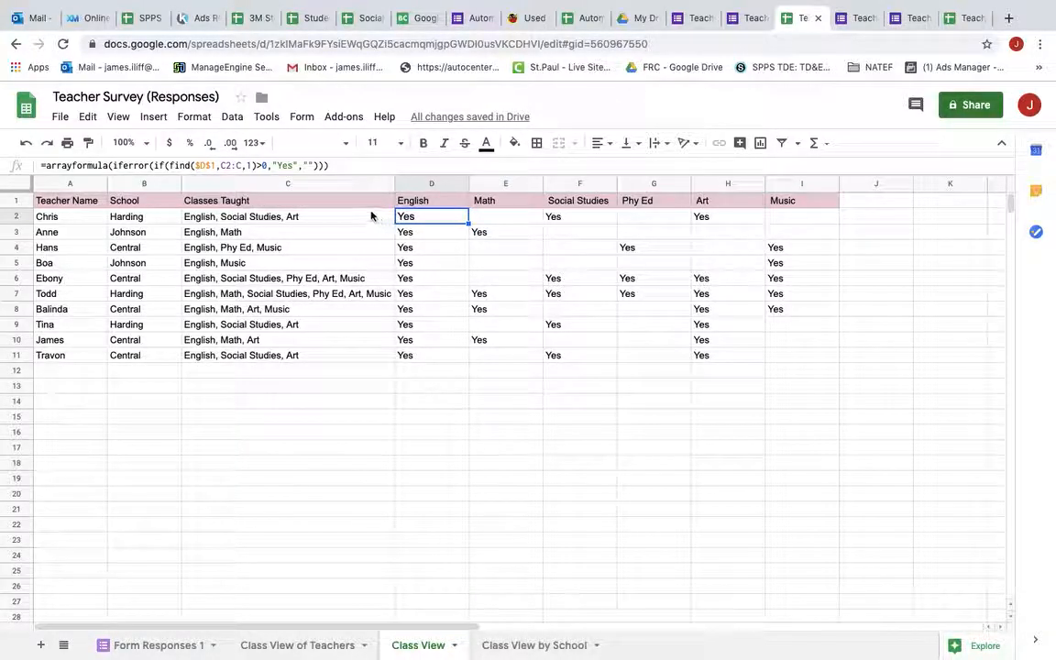
{"action": "left_click", "coordinate": [317, 647]}
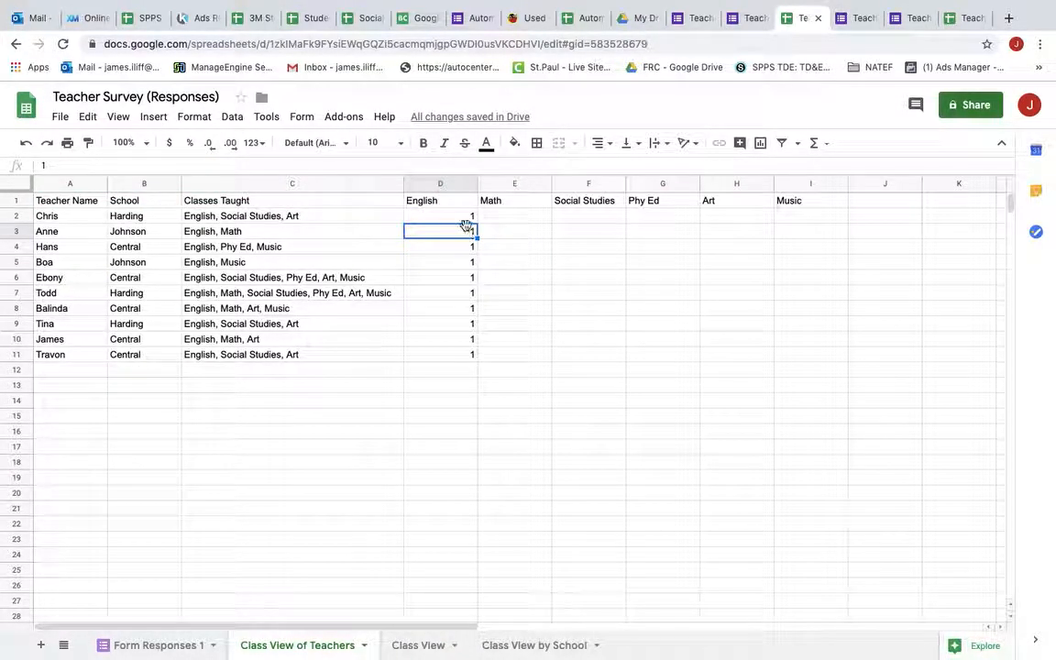
{"action": "left_click", "coordinate": [462, 218]}
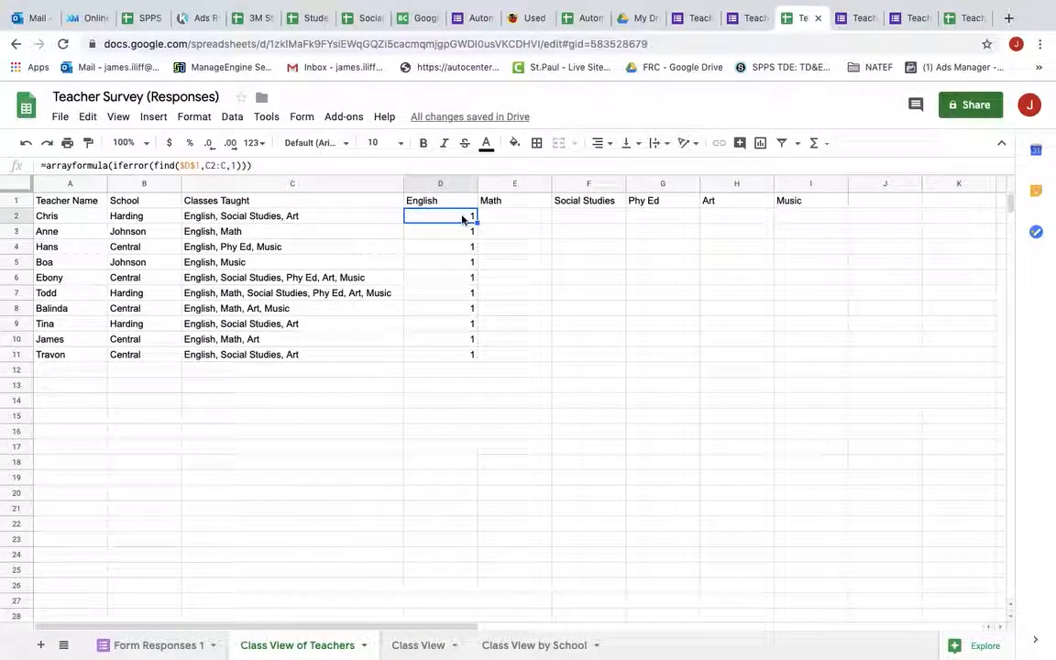
{"action": "left_click", "coordinate": [241, 165]}
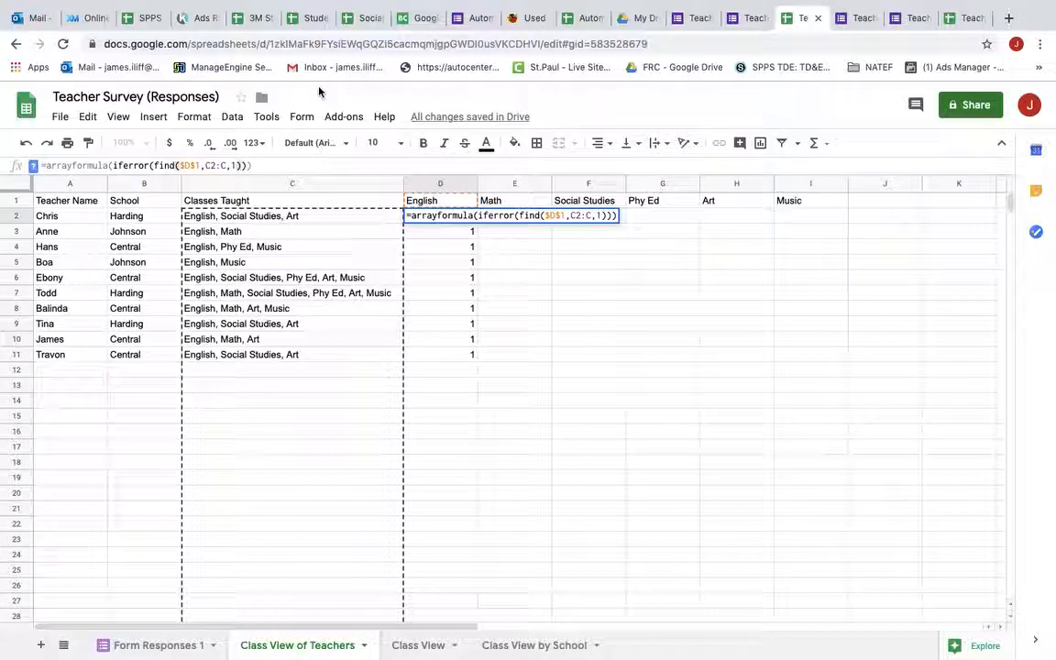
{"action": "type", "text": ">0"}
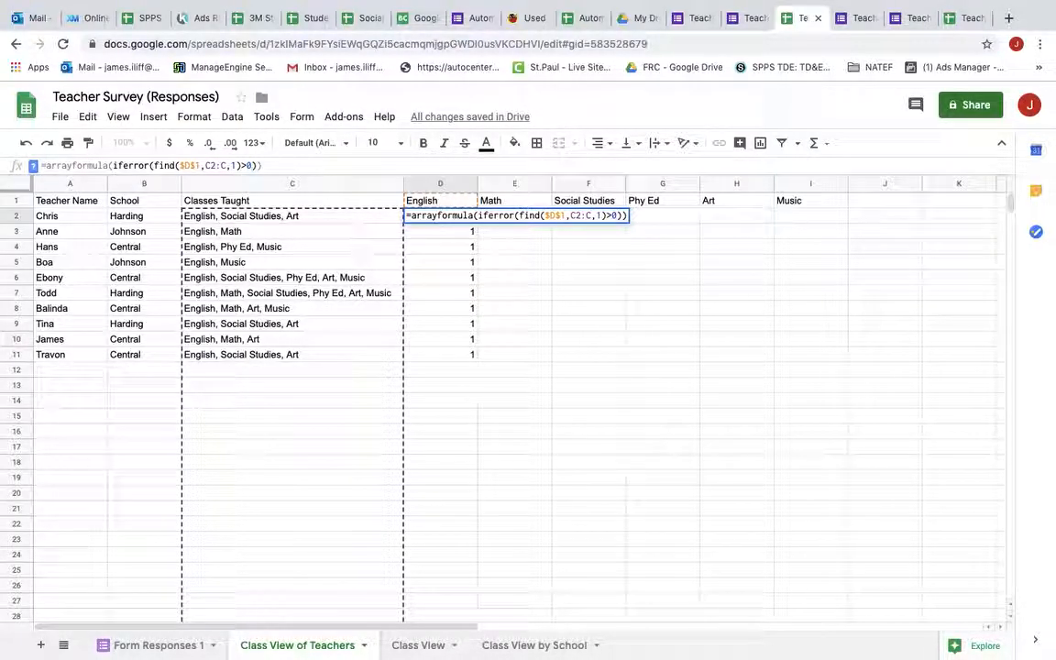
{"action": "key", "text": "BackSpace"}
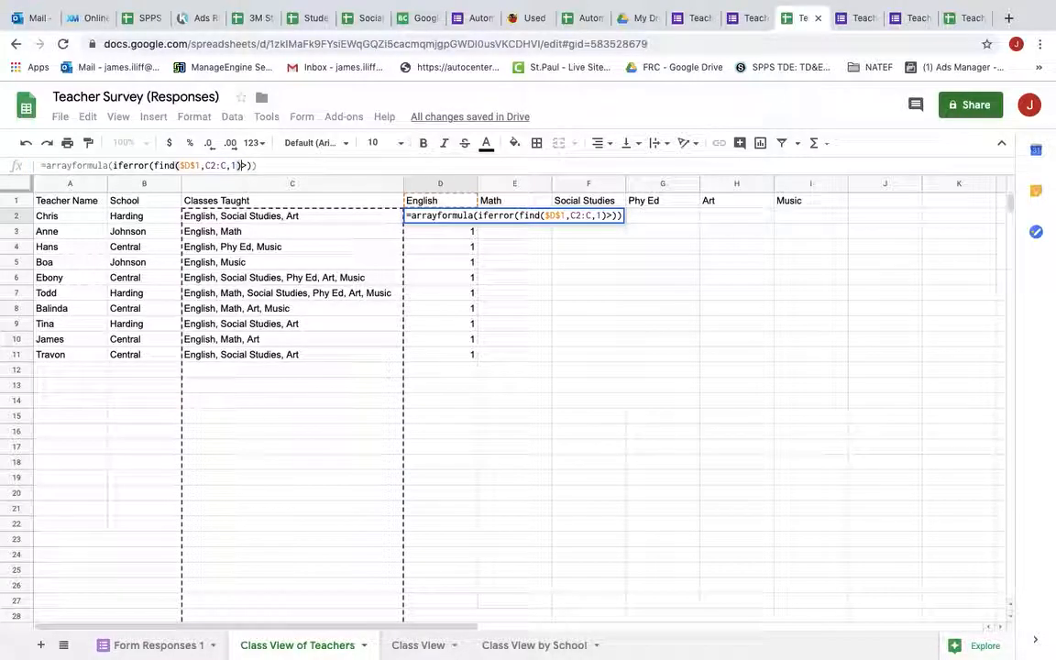
{"action": "key", "text": "BackSpace"}
Wrap the find function in D2 in an if test, making the formula =arrayformula(iferror(if(find($D$1,C2:C,1)>0,"Yes",""))).
{"action": "key", "text": "Left"}
{"action": "key", "text": "Left"}
{"action": "key", "text": "Left"}
{"action": "key", "text": "Left"}
{"action": "key", "text": "Left"}
{"action": "key", "text": "Left"}
{"action": "key", "text": "Left"}
{"action": "key", "text": "Left"}
{"action": "key", "text": "Left"}
{"action": "key", "text": "Left"}
{"action": "key", "text": "Left"}
{"action": "key", "text": "Left"}
{"action": "key", "text": "Left"}
{"action": "key", "text": "Left"}
{"action": "key", "text": "Left"}
{"action": "key", "text": "Left"}
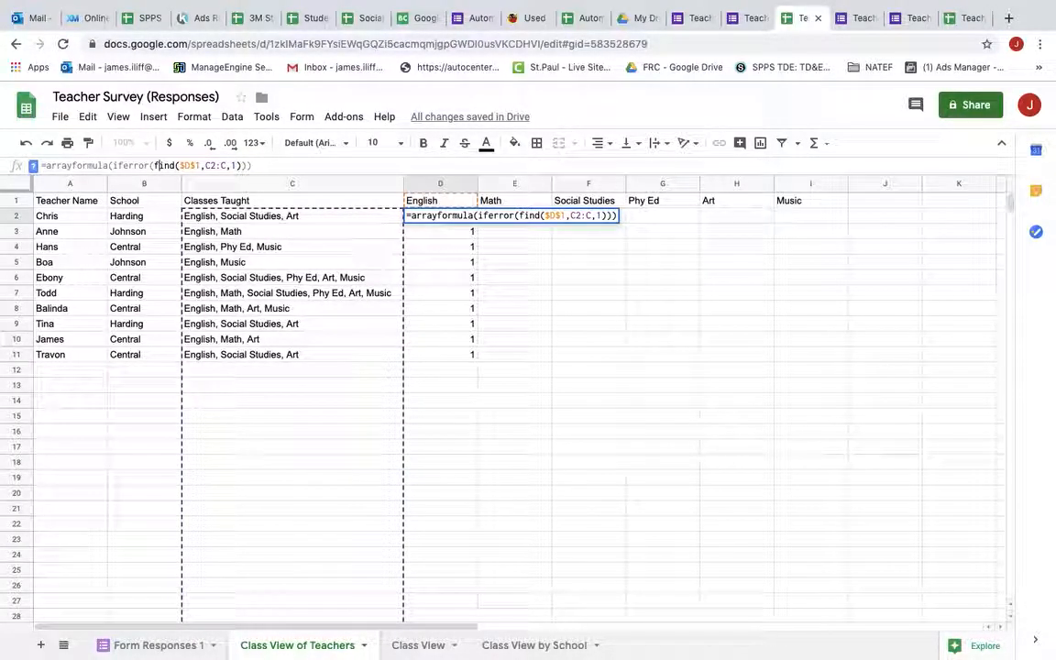
{"action": "type", "text": "if"}
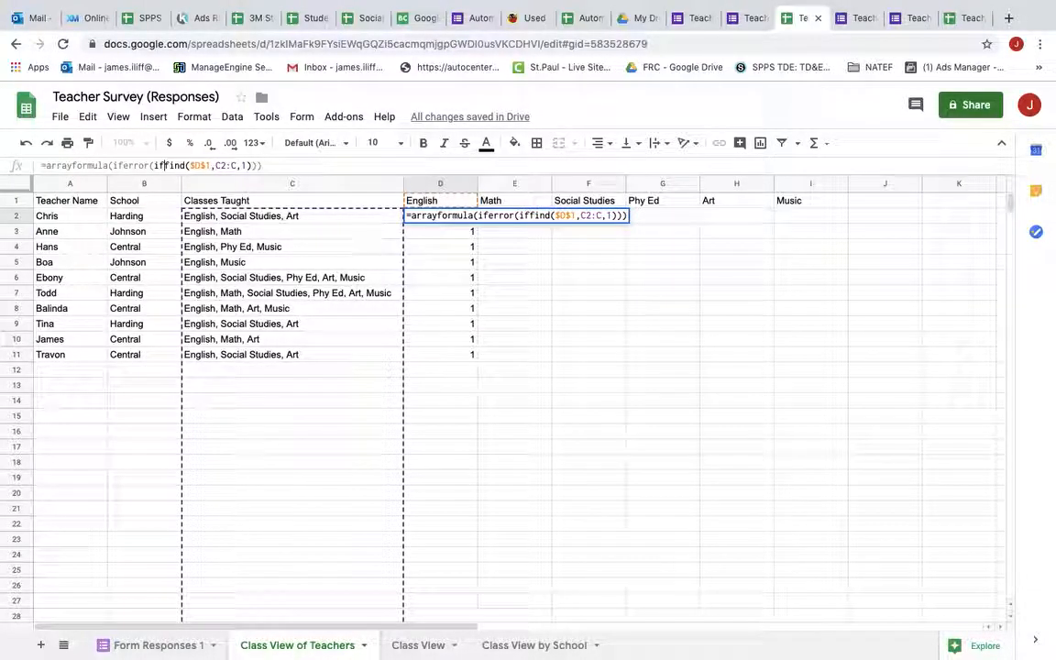
{"action": "type", "text": "("}
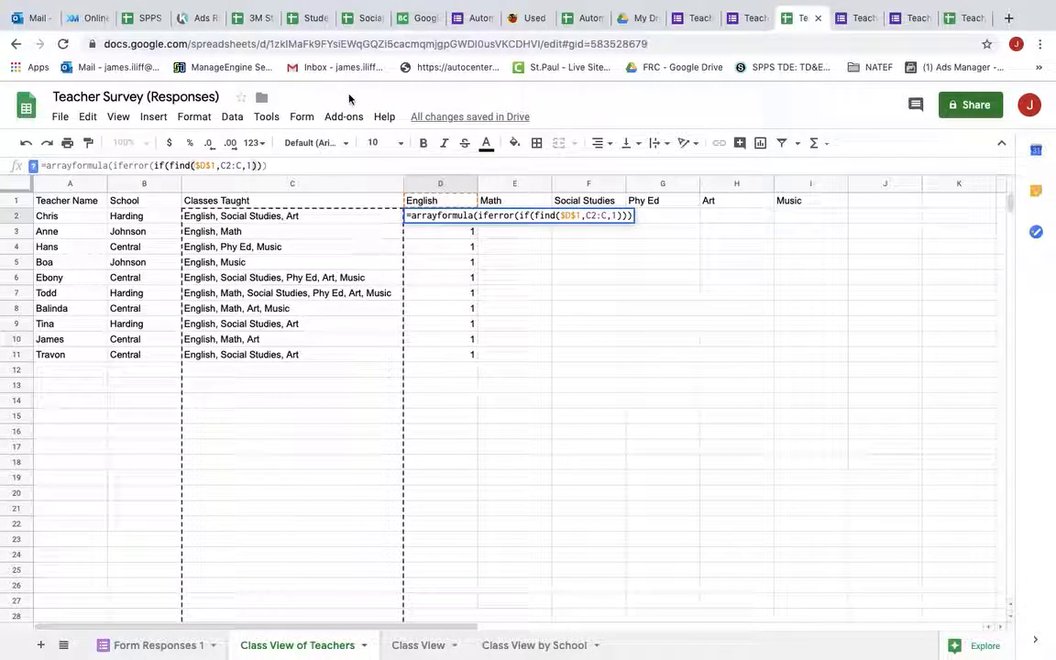
{"action": "type", "text": ">0"}
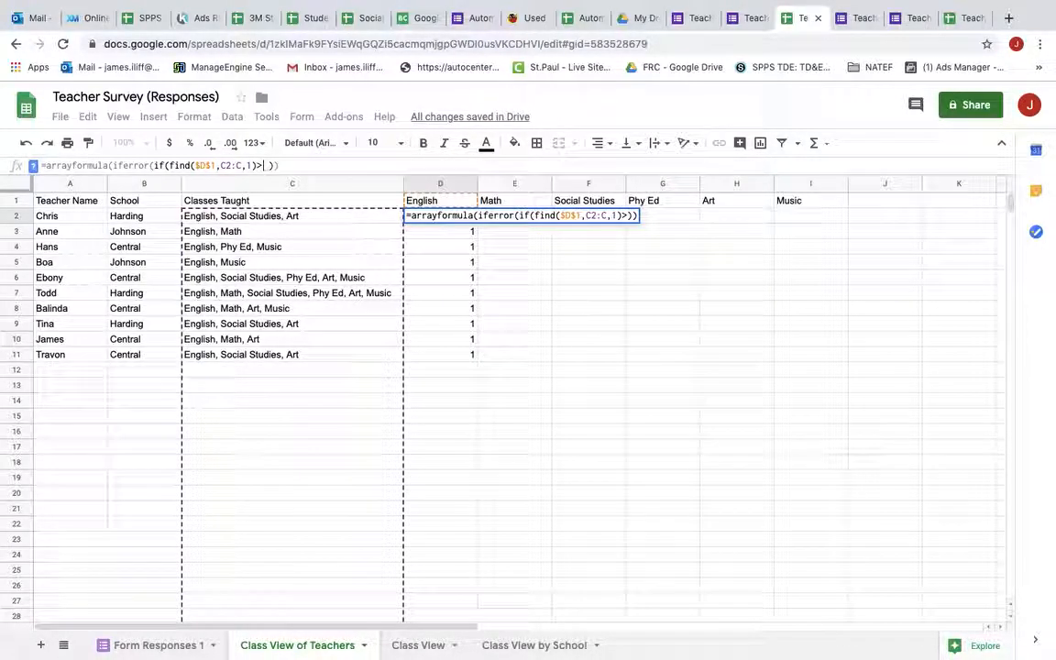
{"action": "type", "text": ",\""}
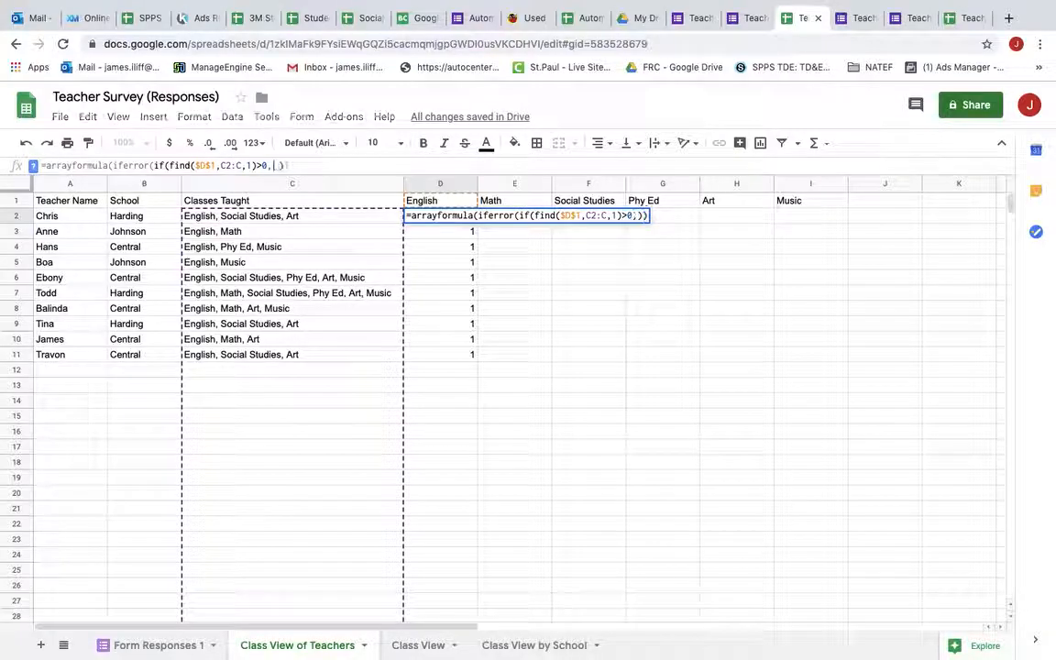
{"action": "type", "text": "Yes"}
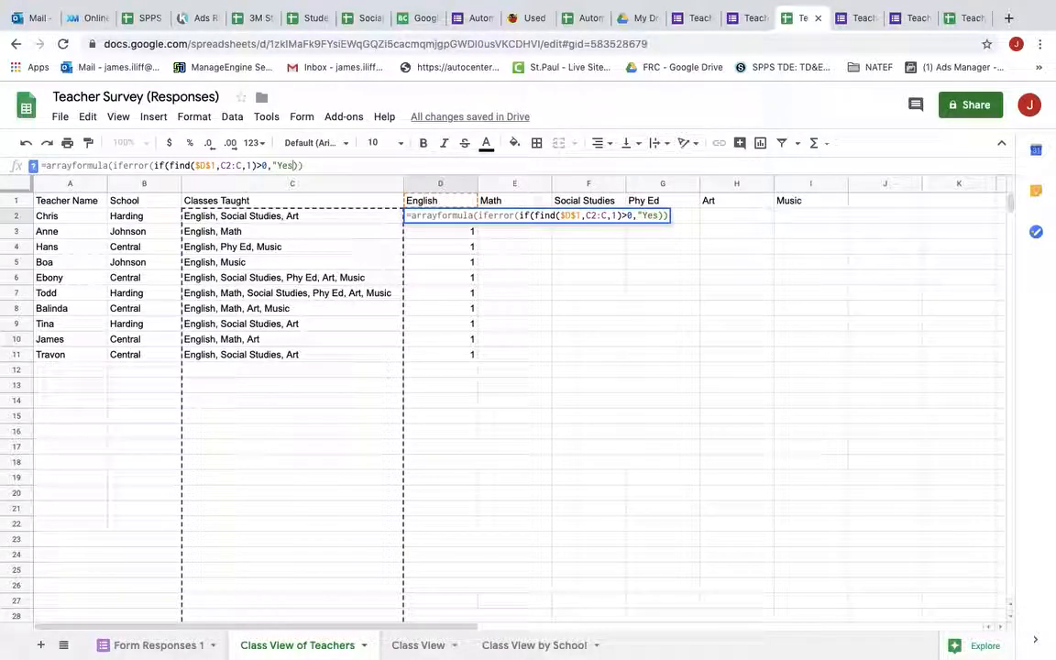
{"action": "type", "text": "\""}
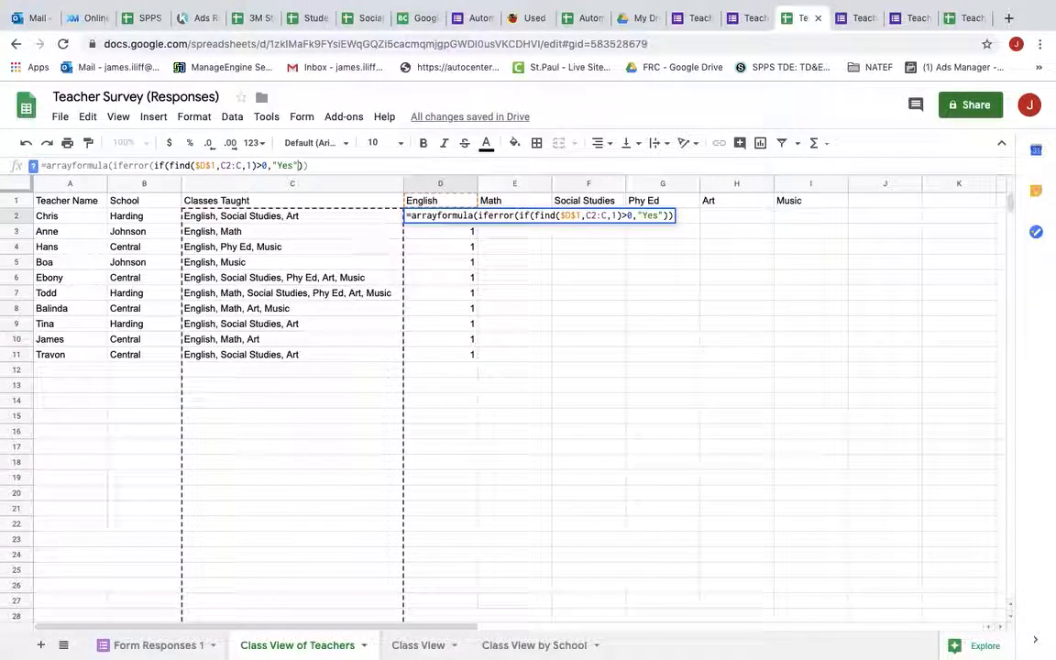
{"action": "type", "text": ",\"\""}
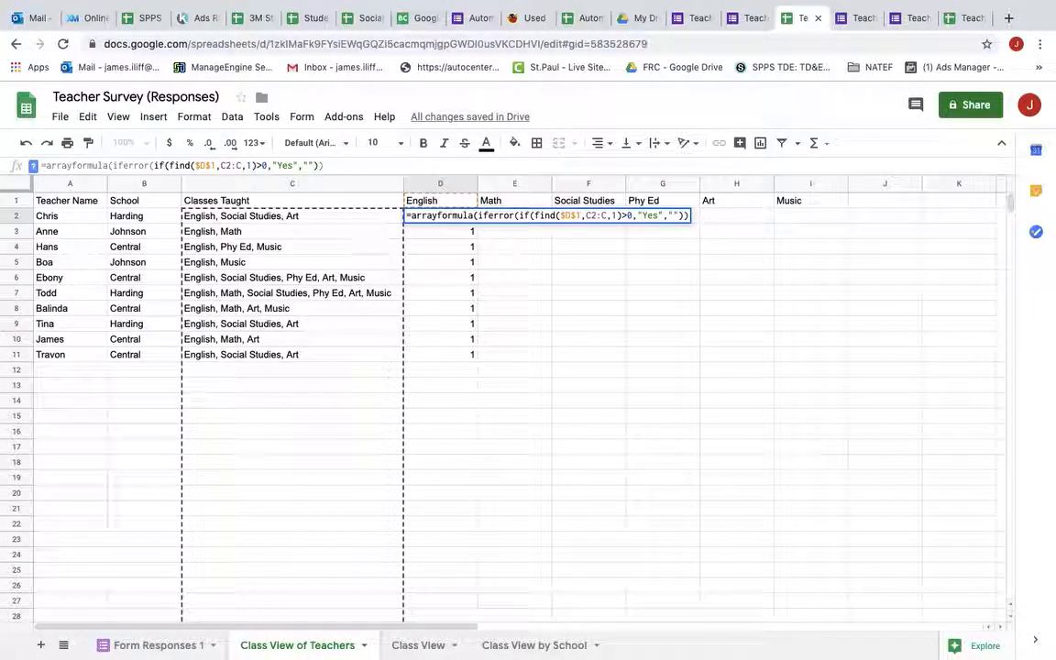
{"action": "key", "text": "Return"}
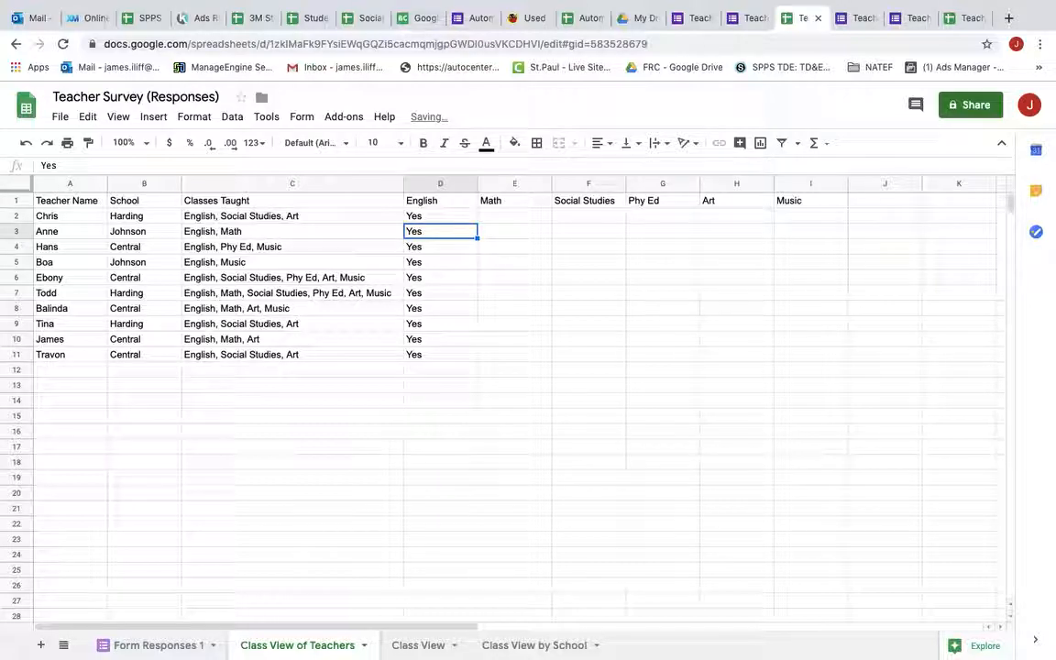
Copy the English formula from D2 into E2 under Math.
{"action": "left_click", "coordinate": [437, 216]}
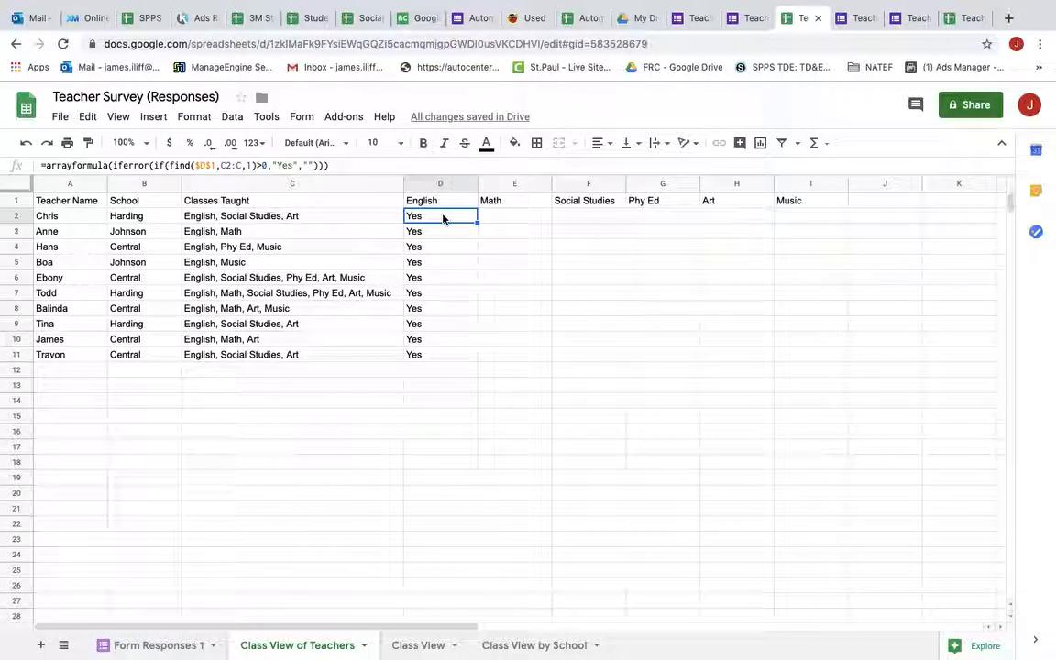
{"action": "key", "text": "ctrl+c"}
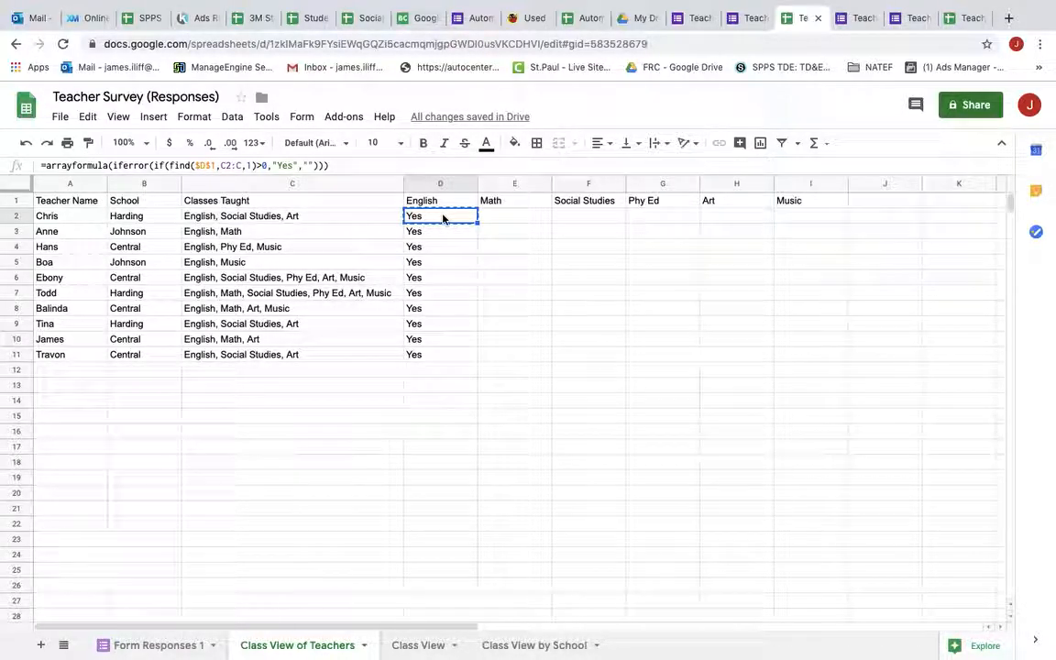
{"action": "left_click", "coordinate": [499, 223]}
{"action": "key", "text": "ctrl+v"}
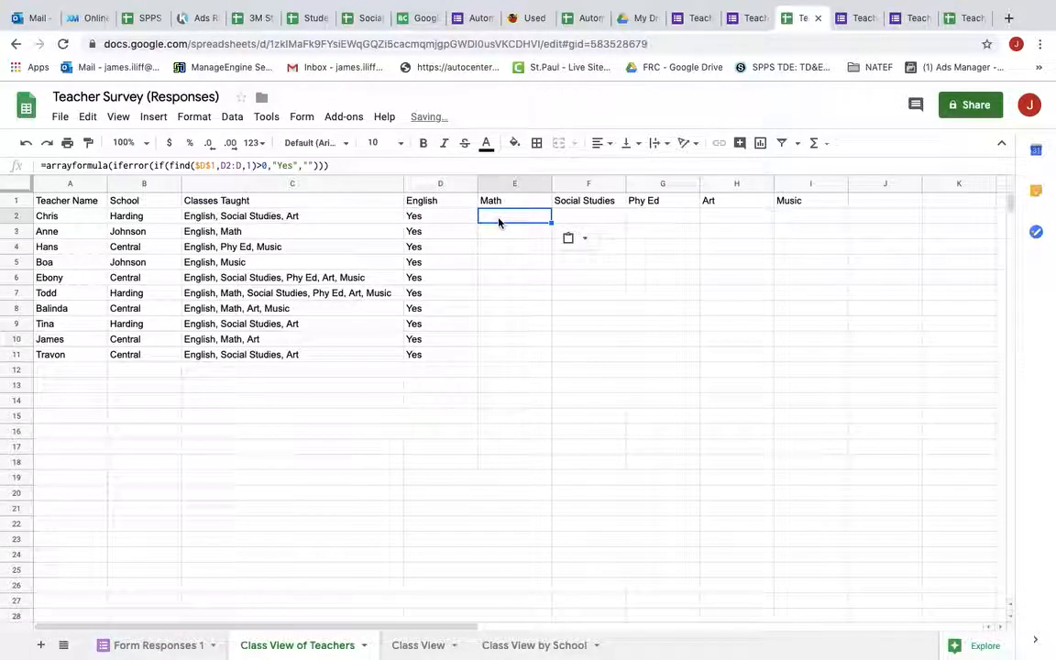
{"action": "left_click", "coordinate": [502, 248]}
{"action": "left_click", "coordinate": [506, 218]}
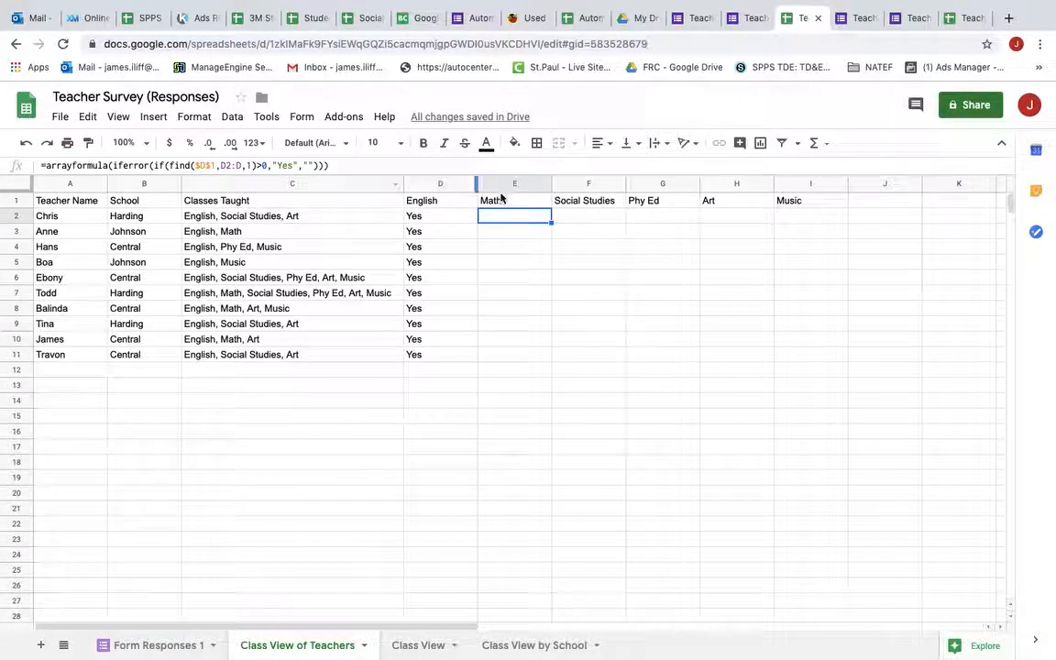
Point the E2 formula at the Math header and the class lists, making it =arrayformula(iferror(if(find($E$1,C2:C,1)>0,"Yes",""))).
{"action": "double_click", "coordinate": [503, 218]}
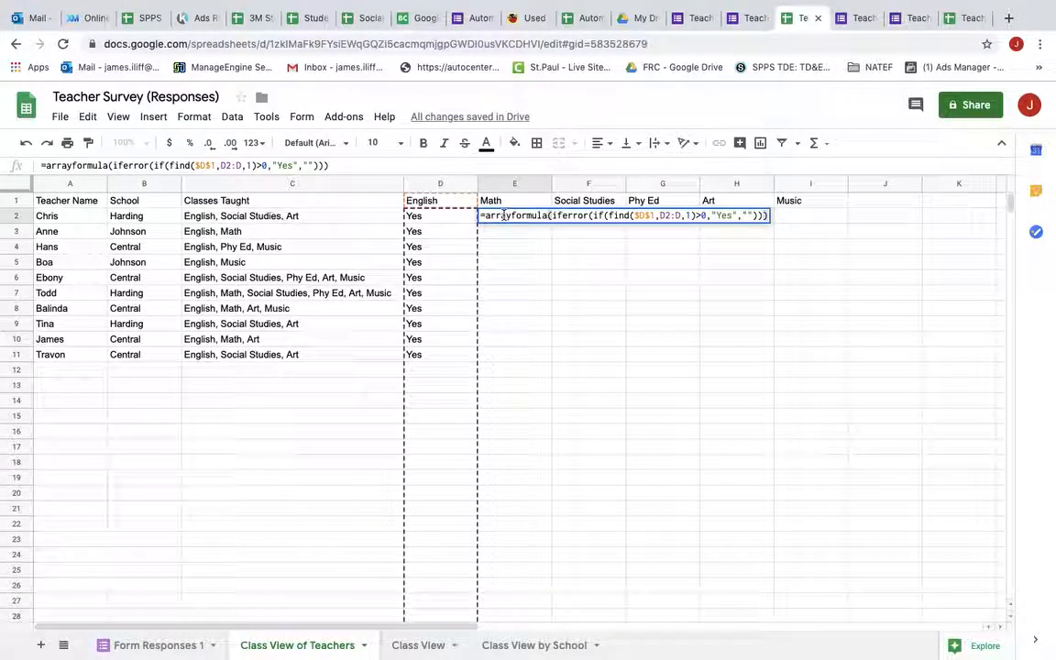
{"action": "left_click", "coordinate": [645, 217]}
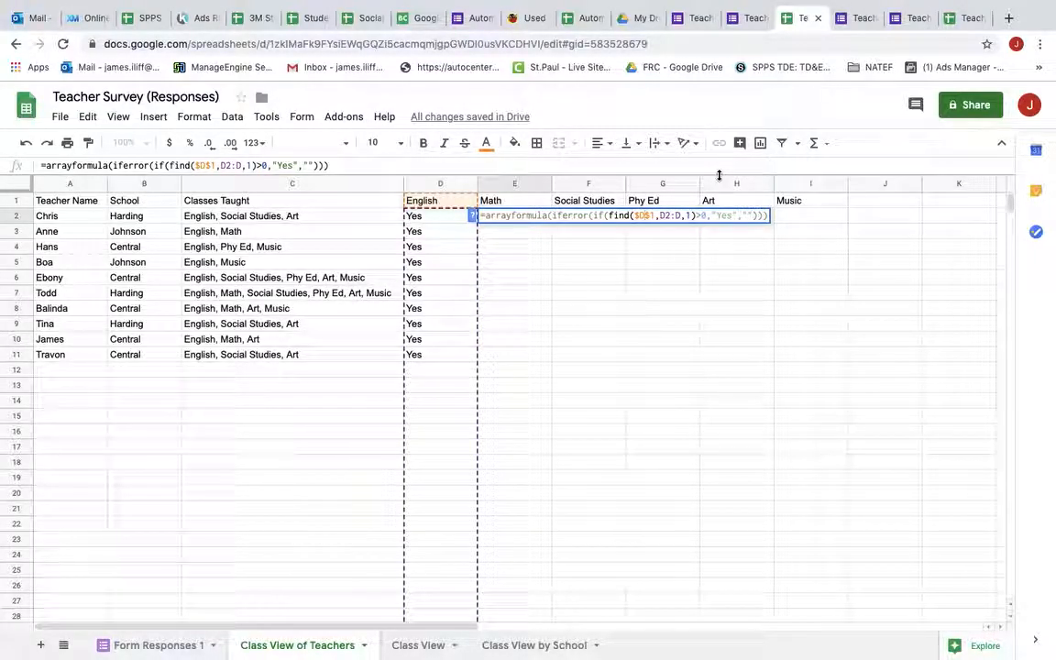
{"action": "key", "text": "BackSpace"}
{"action": "type", "text": "E"}
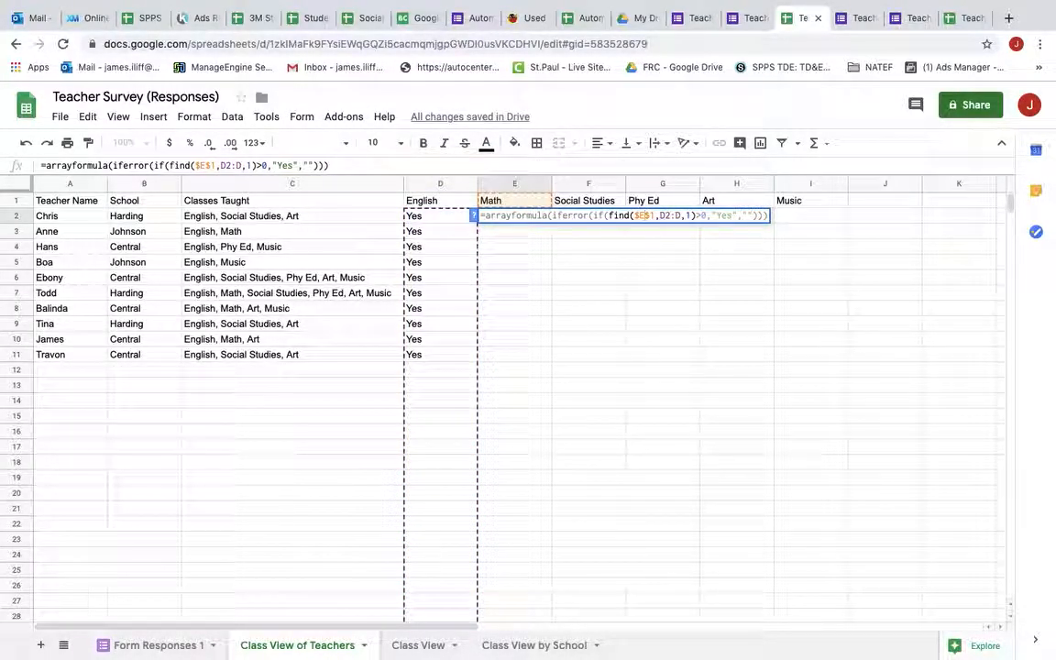
{"action": "left_click", "coordinate": [665, 216]}
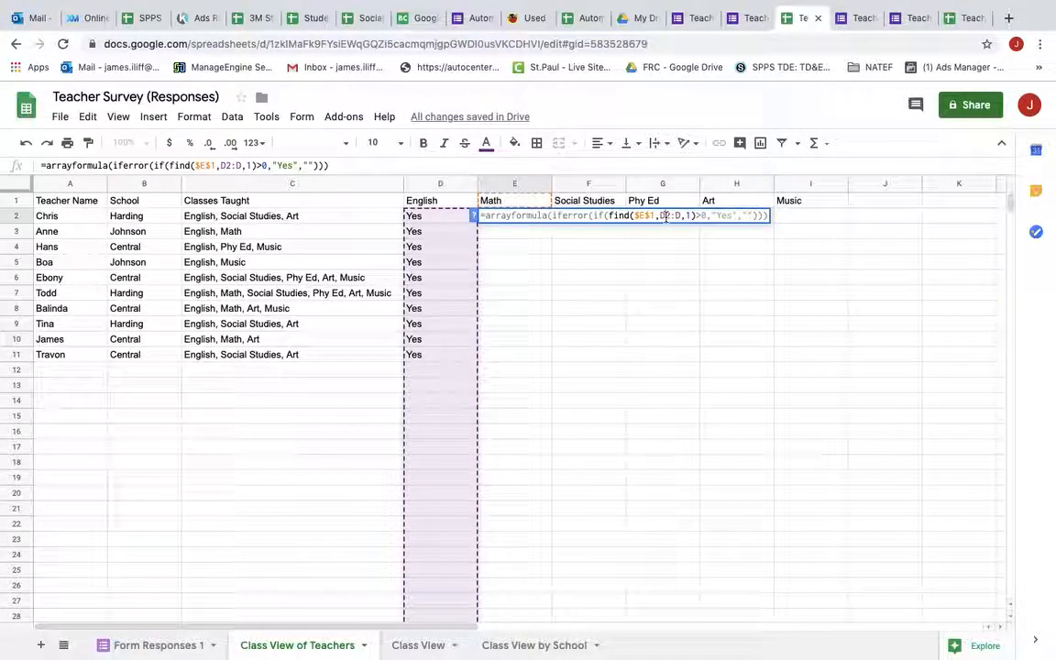
{"action": "key", "text": "BackSpace"}
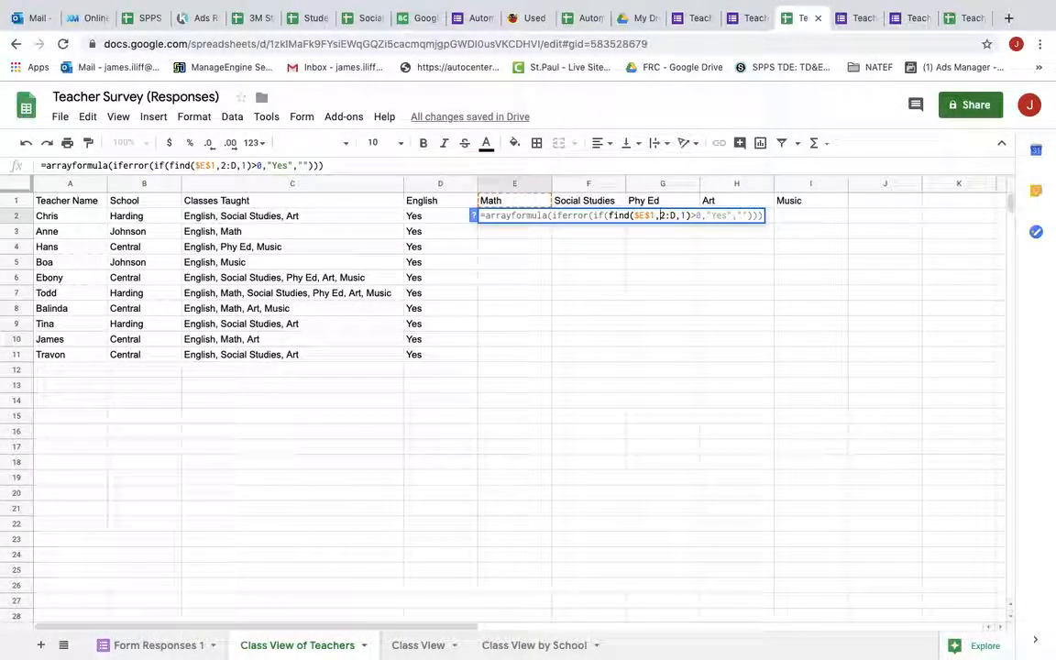
{"action": "type", "text": "E"}
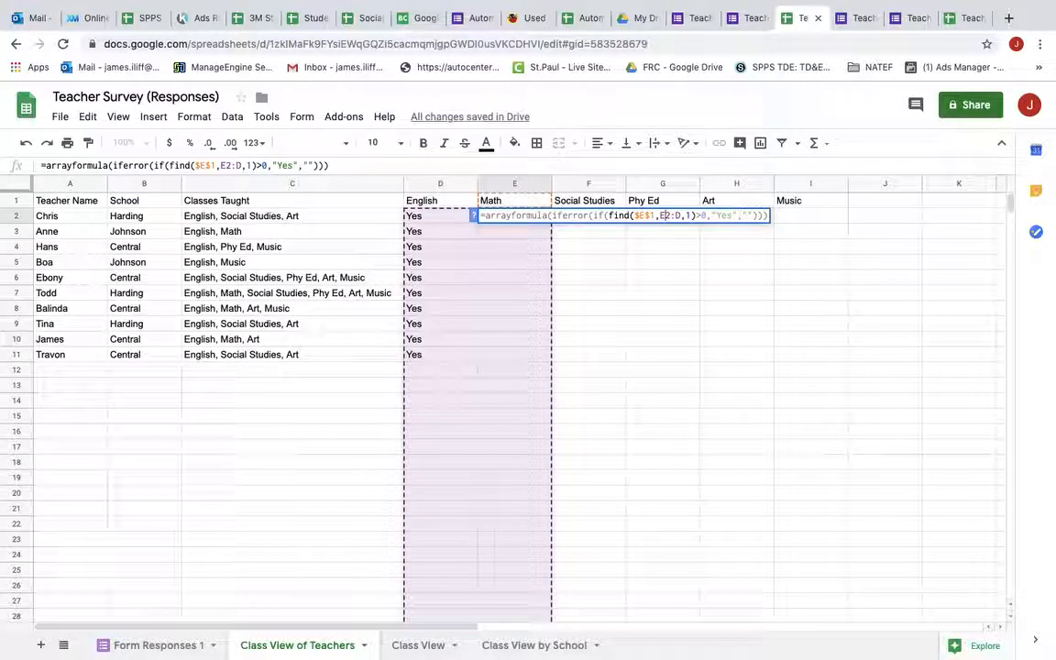
{"action": "key", "text": "BackSpace"}
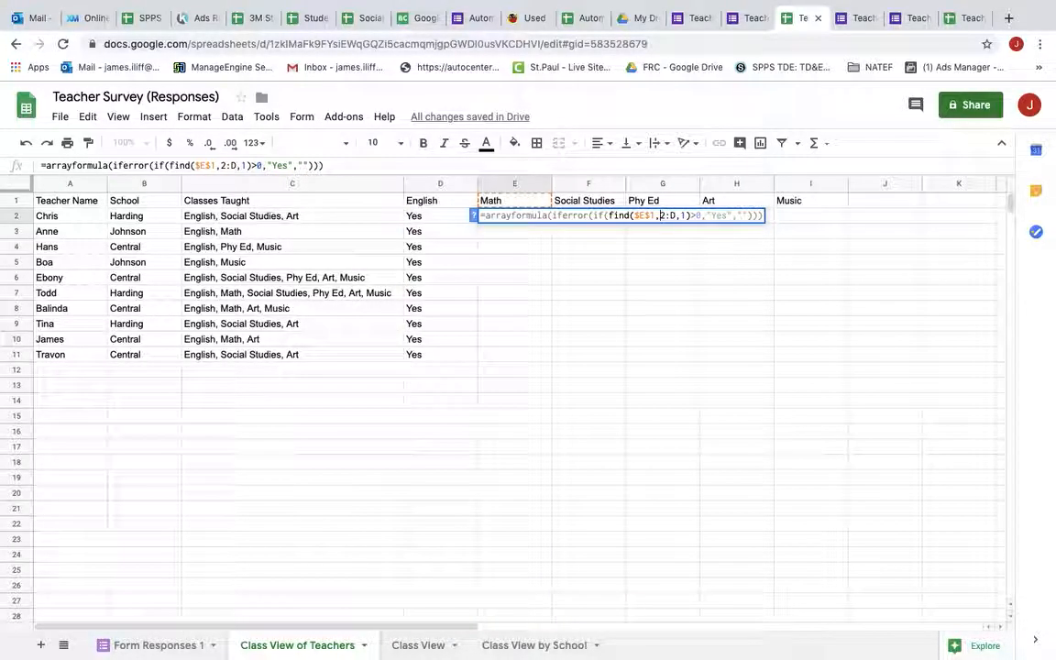
{"action": "type", "text": "C"}
{"action": "key", "text": "Right"}
{"action": "key", "text": "Right"}
{"action": "key", "text": "Right"}
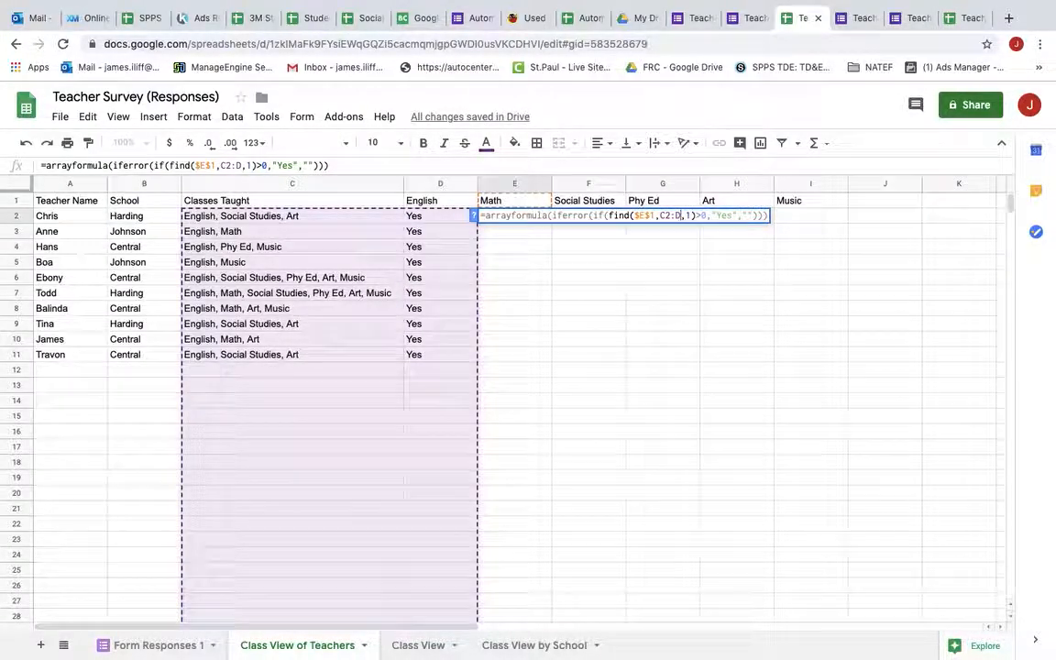
{"action": "key", "text": "BackSpace"}
{"action": "type", "text": "C"}
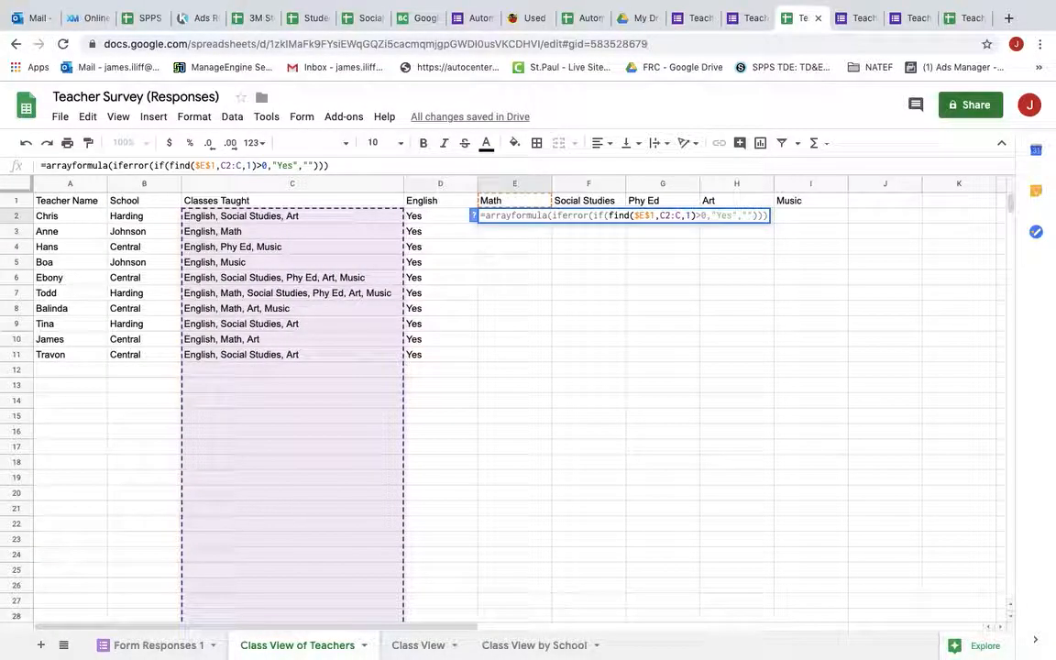
{"action": "key", "text": "Return"}
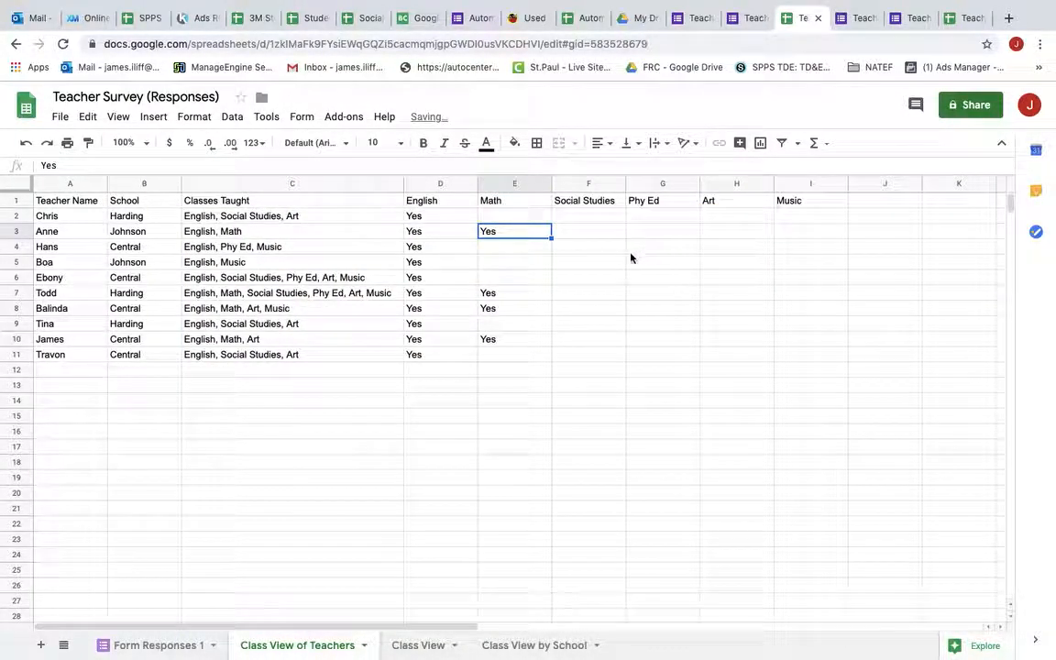
Copy the Math formula from E2 into F2 under Social Studies.
{"action": "left_click", "coordinate": [530, 216]}
{"action": "key", "text": "ctrl+c"}
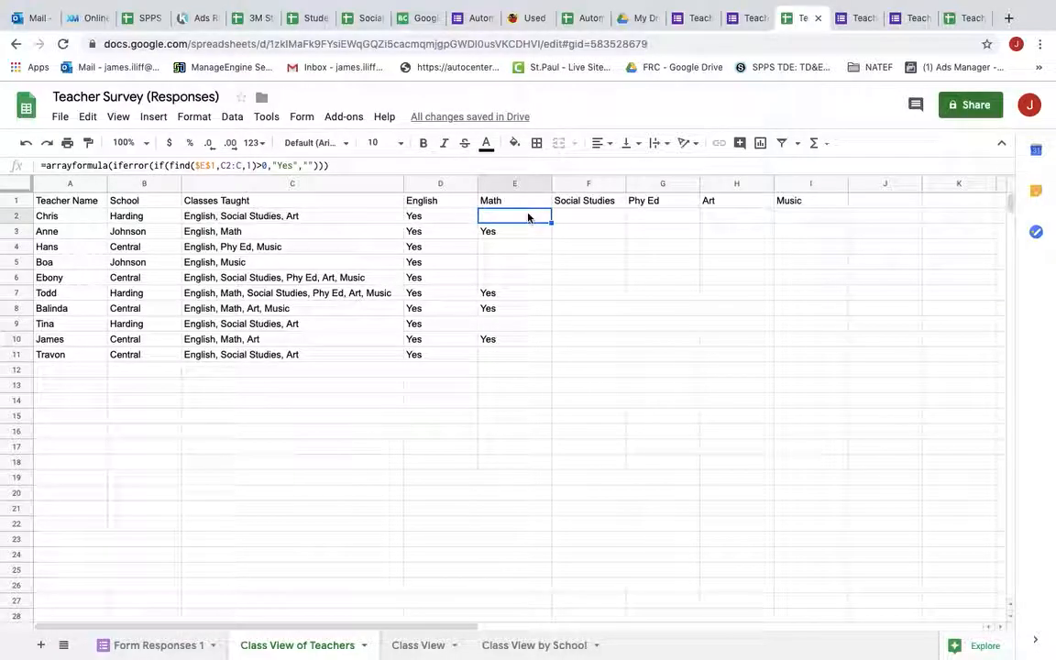
{"action": "left_click", "coordinate": [577, 217]}
{"action": "key", "text": "ctrl+v"}
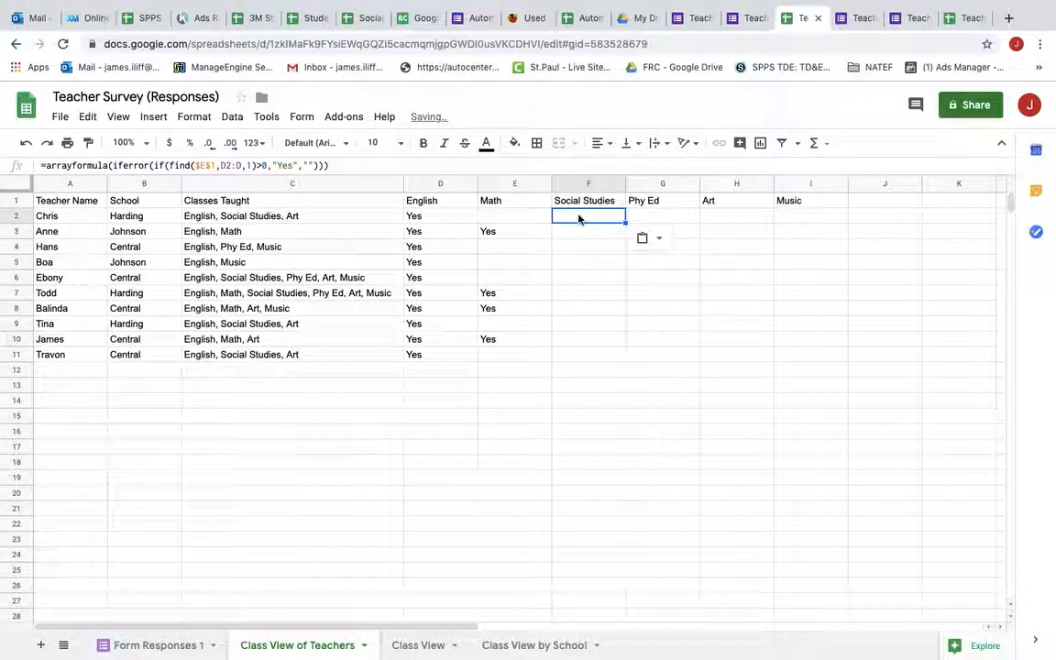
Point the F2 formula at the Social Studies header and the class lists, making it =arrayformula(iferror(if(find($F$1,C2:C,1)>0,"Yes",""))).
{"action": "double_click", "coordinate": [577, 217]}
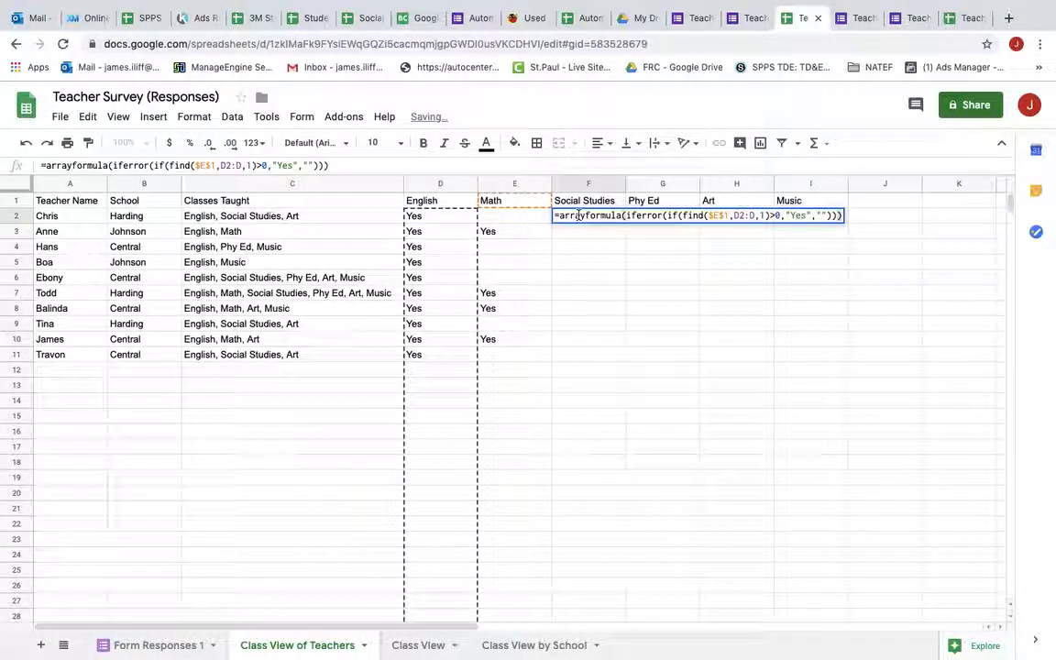
{"action": "double_click", "coordinate": [719, 215]}
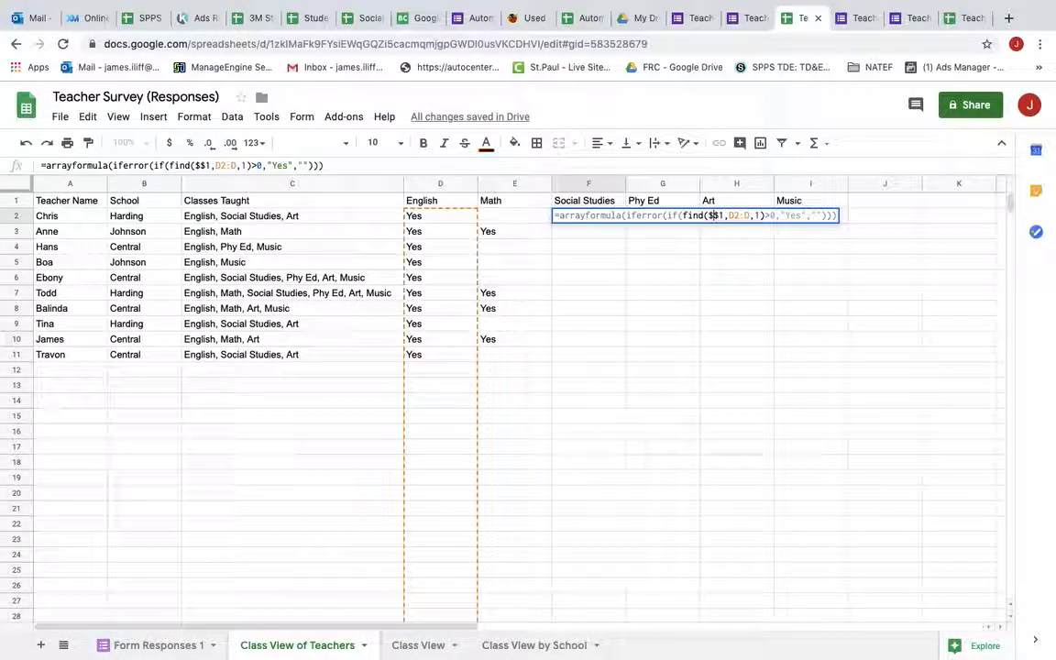
{"action": "type", "text": "F"}
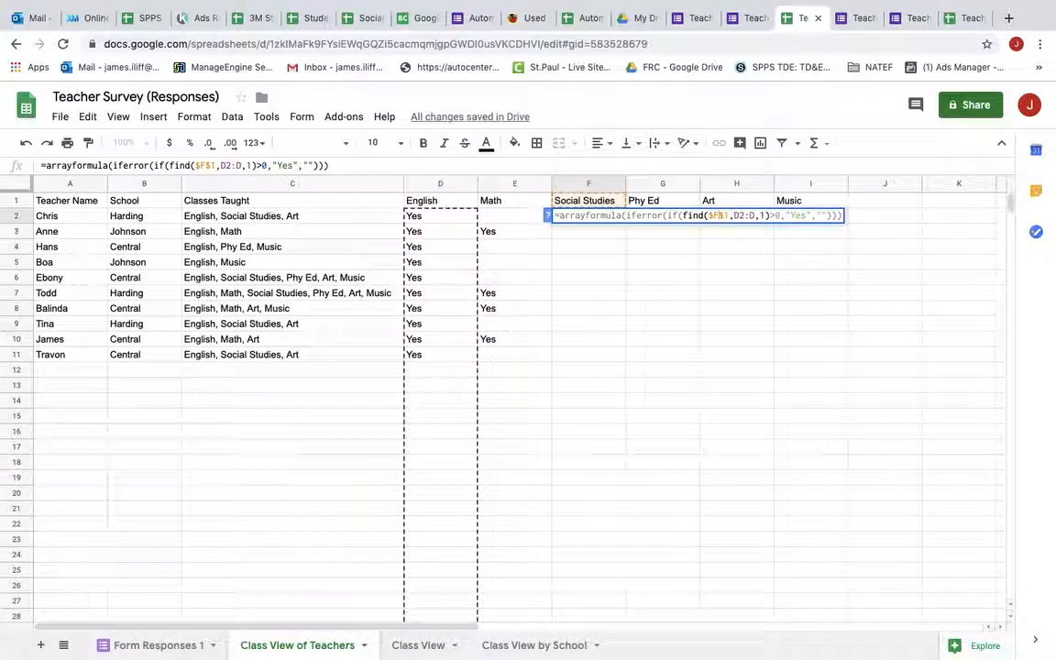
{"action": "left_click", "coordinate": [738, 215]}
{"action": "key", "text": "BackSpace"}
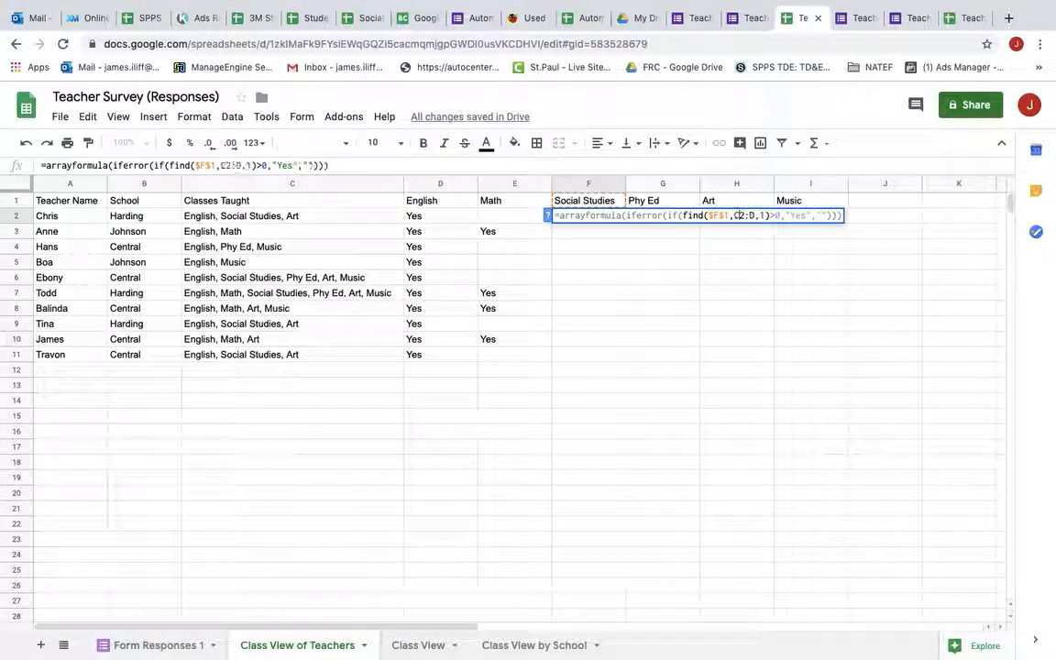
{"action": "type", "text": "C"}
{"action": "left_click", "coordinate": [753, 215]}
{"action": "key", "text": "BackSpace"}
{"action": "type", "text": "C"}
{"action": "key", "text": "Return"}
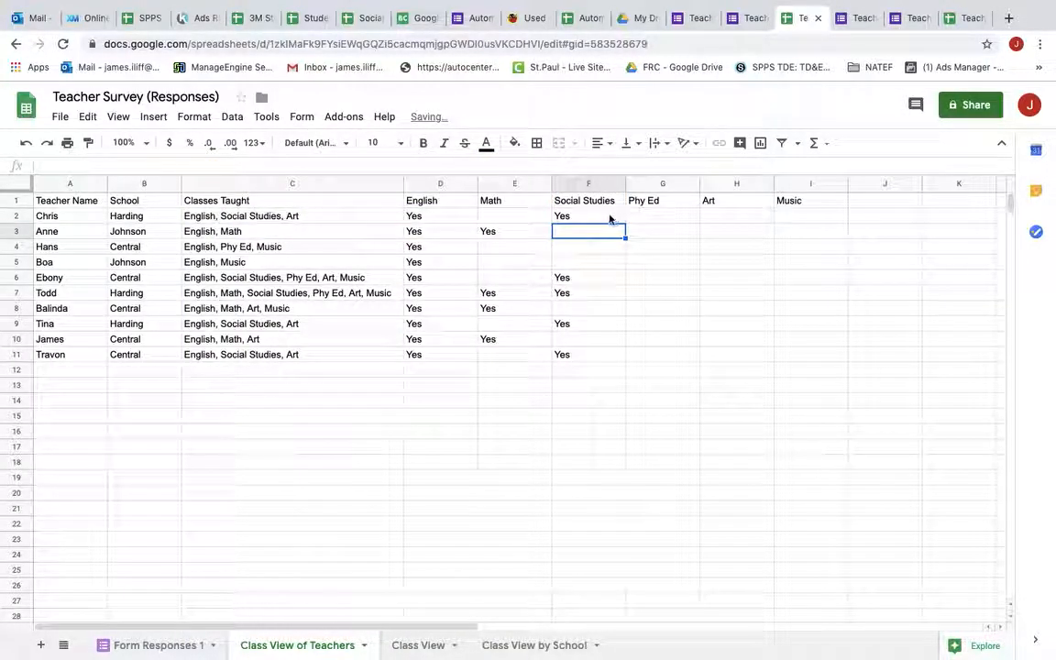
Copy the Social Studies formula from F2 into G2 under Phy Ed.
{"action": "left_click", "coordinate": [610, 216]}
{"action": "key", "text": "ctrl+c"}
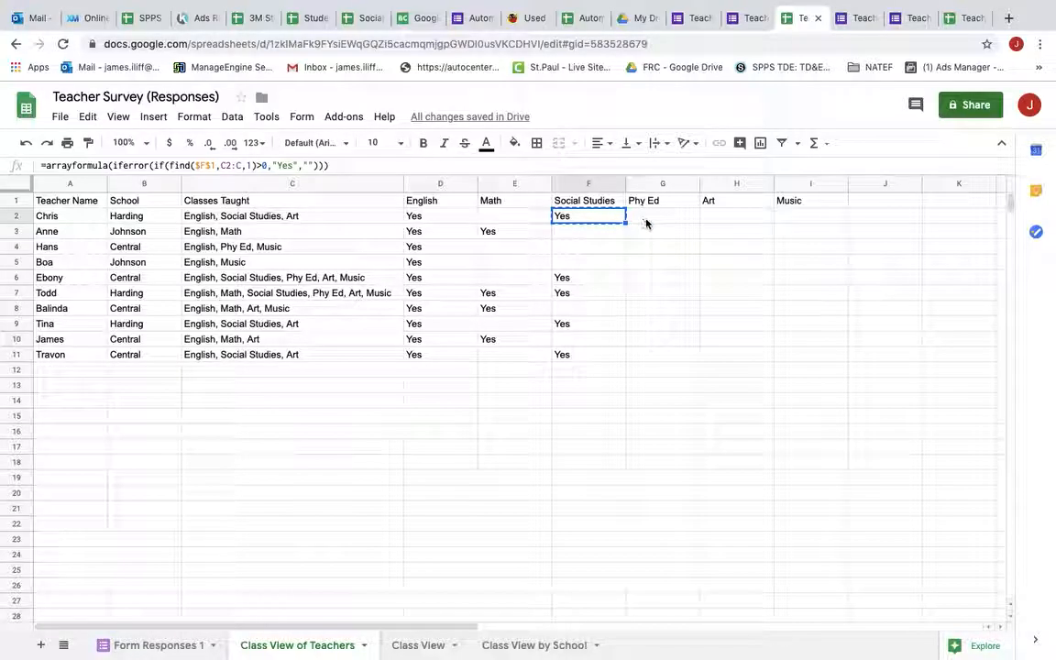
{"action": "left_click", "coordinate": [647, 220]}
{"action": "key", "text": "ctrl+v"}
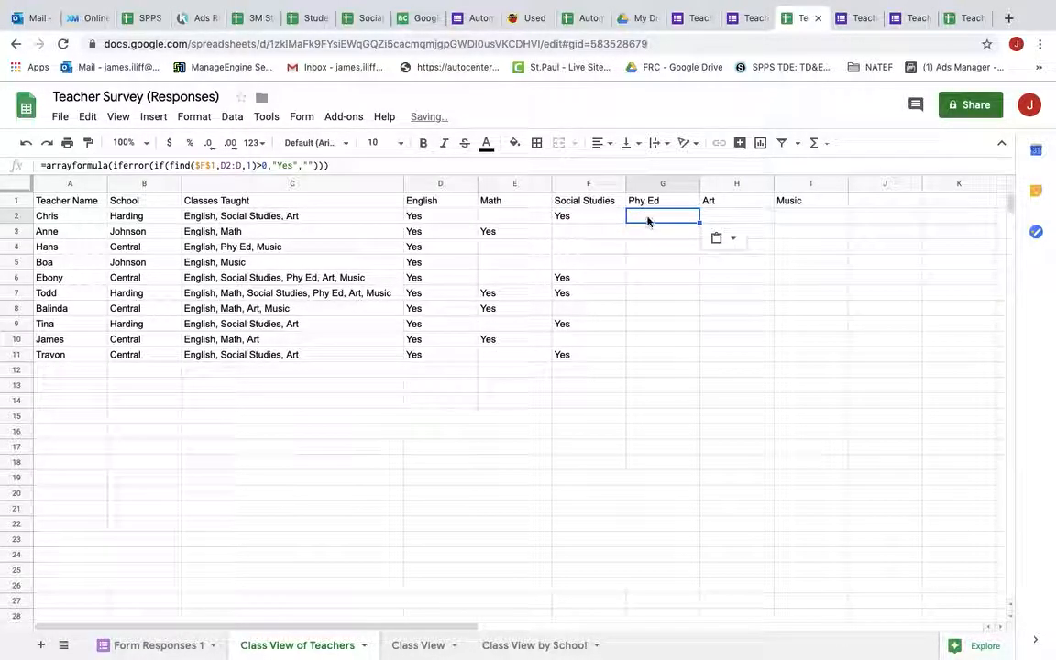
Point the G2 formula at the Phy Ed header and the class lists, making it =arrayformula(iferror(if(find($G$1,C2:C,1)>0,"Yes",""))).
{"action": "double_click", "coordinate": [648, 220]}
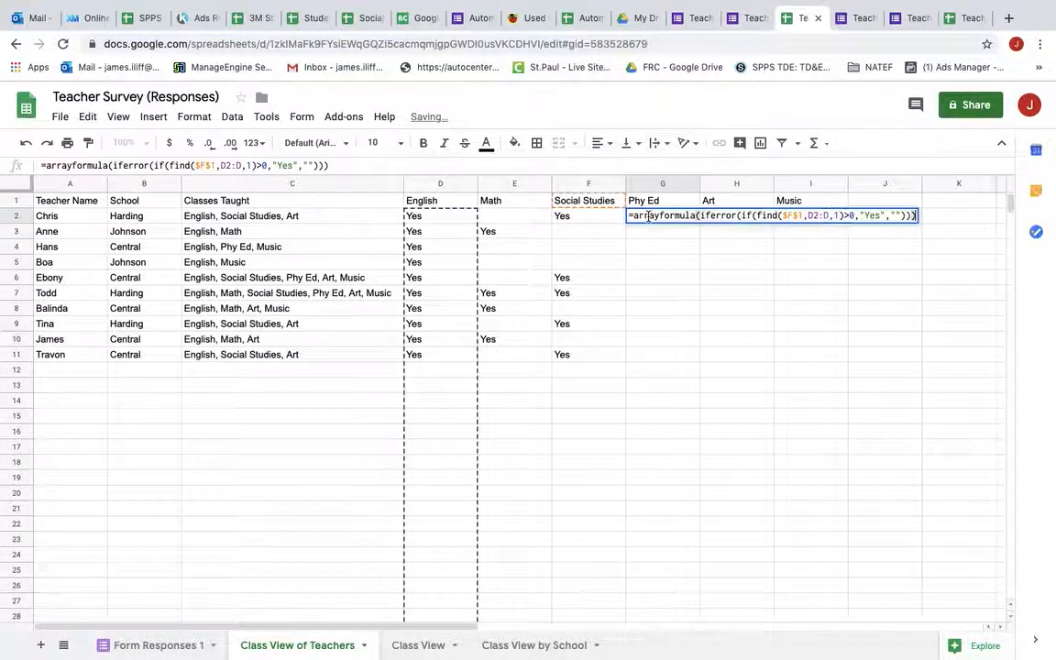
{"action": "left_click", "coordinate": [793, 216]}
{"action": "key", "text": "BackSpace"}
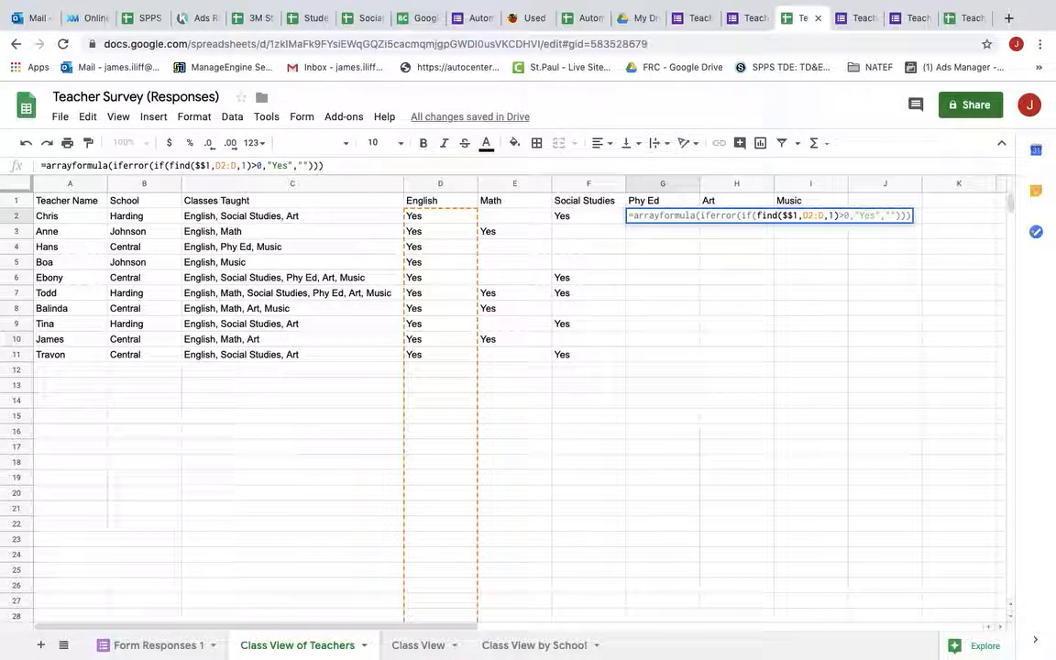
{"action": "type", "text": "C"}
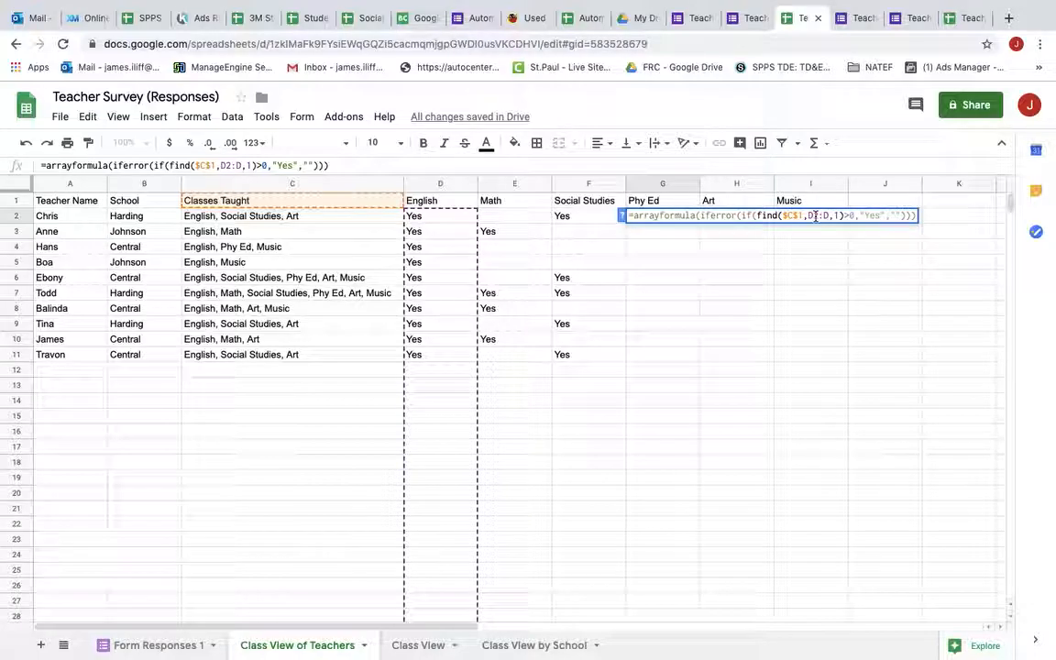
{"action": "key", "text": "BackSpace"}
{"action": "type", "text": "G"}
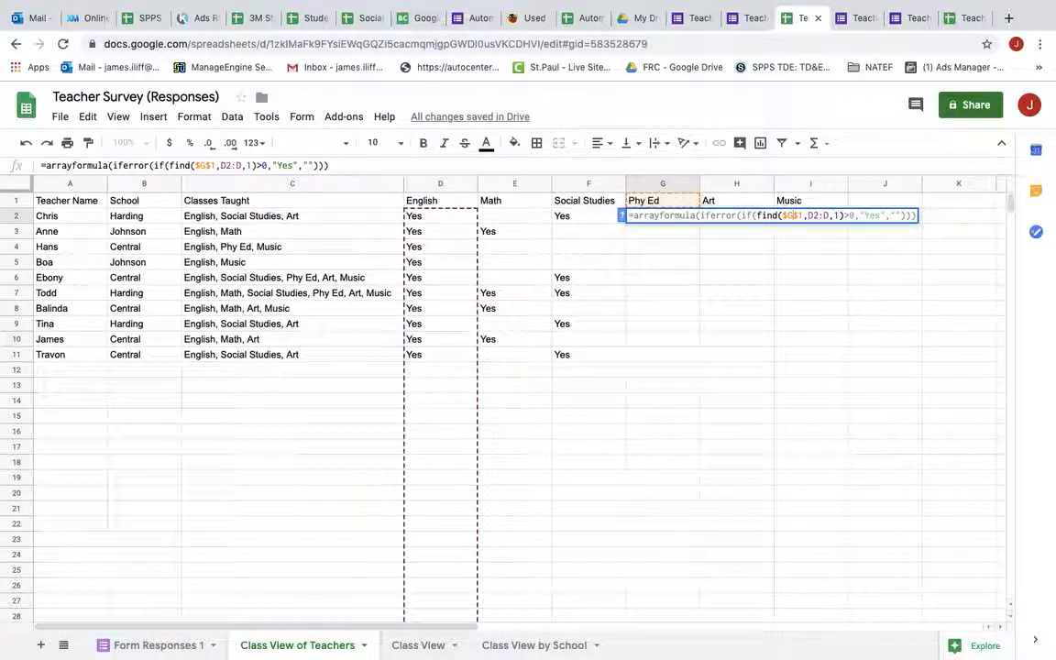
{"action": "key", "text": "Right"}
{"action": "key", "text": "Right"}
{"action": "key", "text": "Right"}
{"action": "key", "text": "BackSpace"}
{"action": "type", "text": "C"}
{"action": "key", "text": "Right"}
{"action": "key", "text": "Right"}
{"action": "key", "text": "Right"}
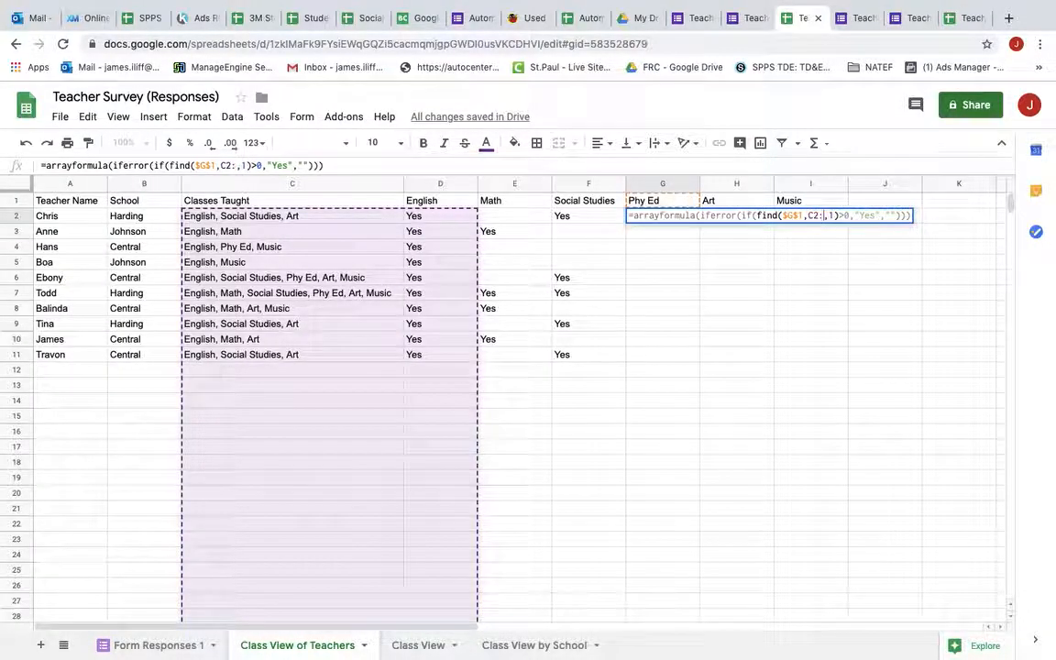
{"action": "key", "text": "BackSpace"}
{"action": "type", "text": "C"}
{"action": "key", "text": "Return"}
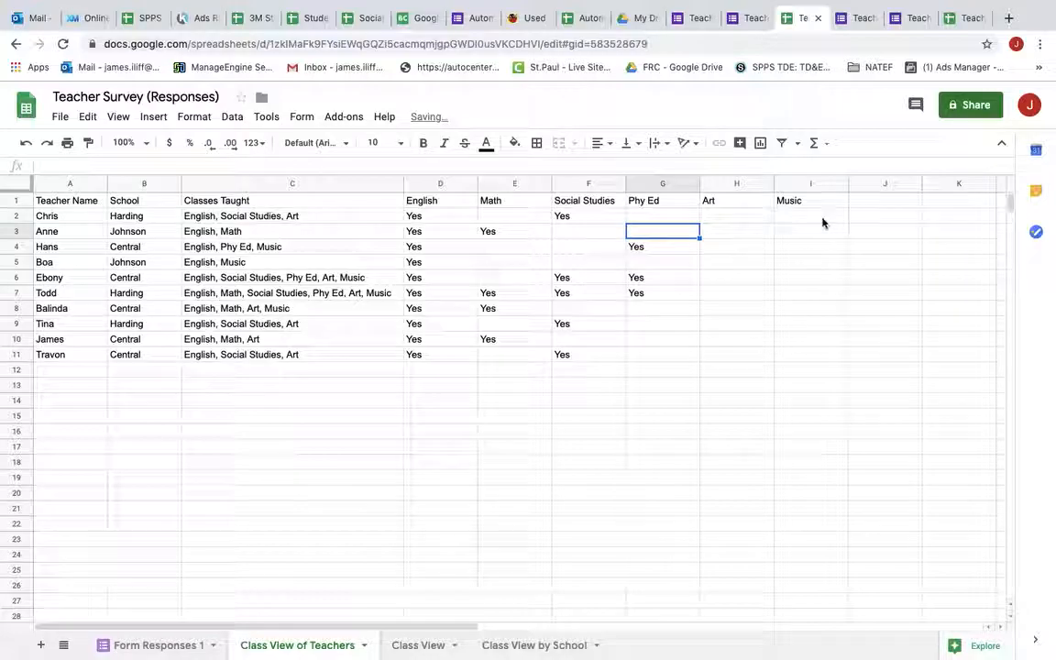
Copy the Phy Ed formula from G2 into H2 under Art.
{"action": "left_click", "coordinate": [692, 216]}
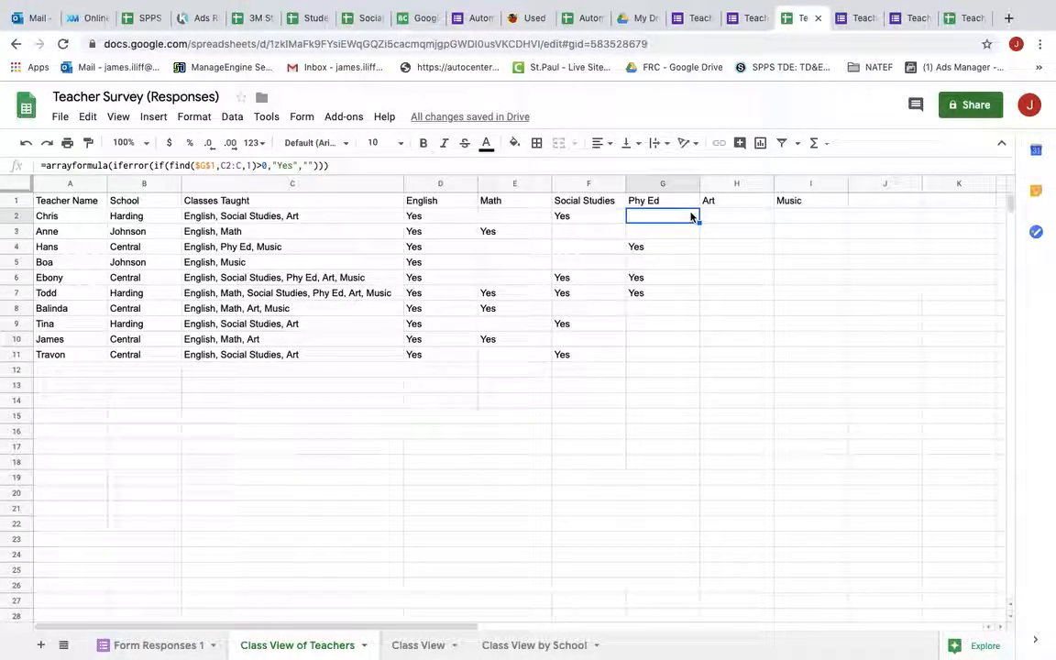
{"action": "key", "text": "ctrl+c"}
{"action": "left_click", "coordinate": [717, 217]}
{"action": "key", "text": "ctrl+v"}
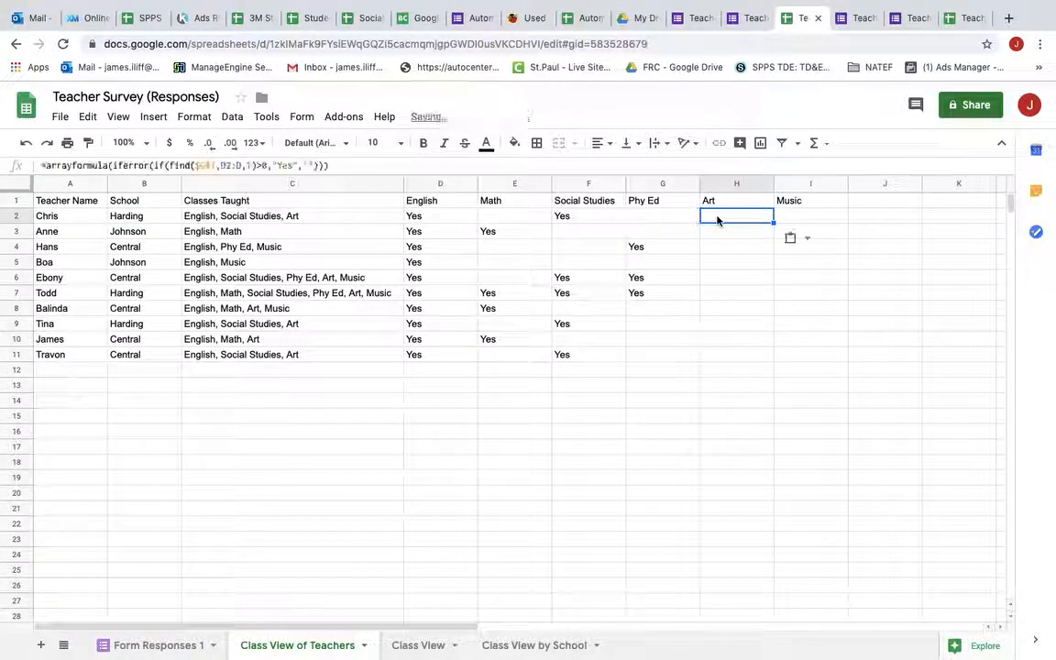
Point the H2 formula at the Art header and the class lists, making it =arrayformula(iferror(if(find($H$1,C2:C,1)>0,"Yes",""))).
{"action": "double_click", "coordinate": [717, 218]}
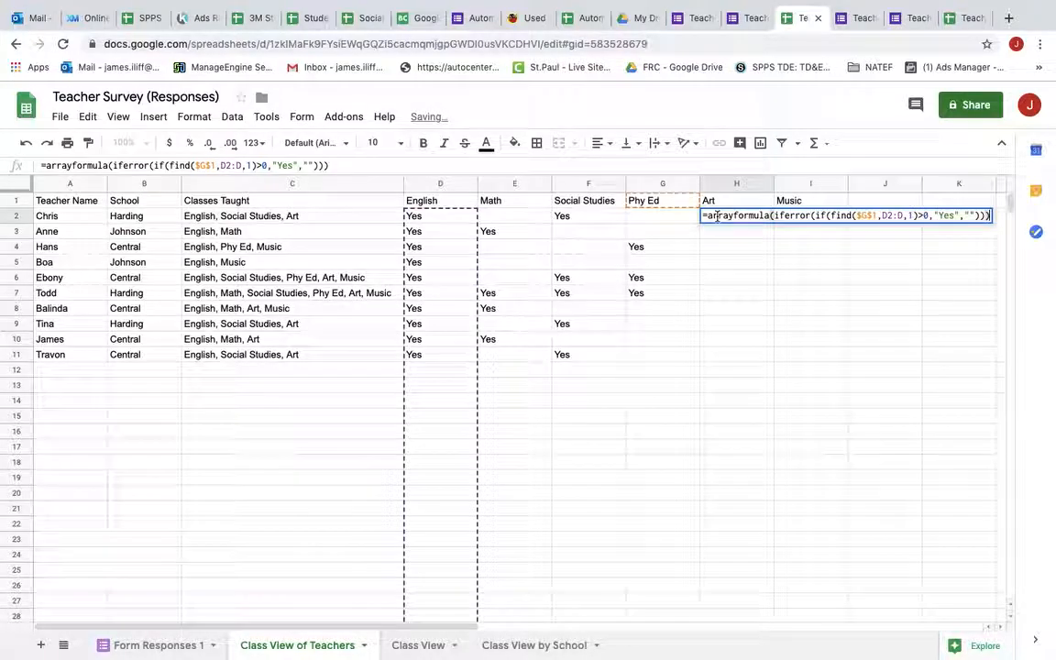
{"action": "left_click", "coordinate": [866, 217]}
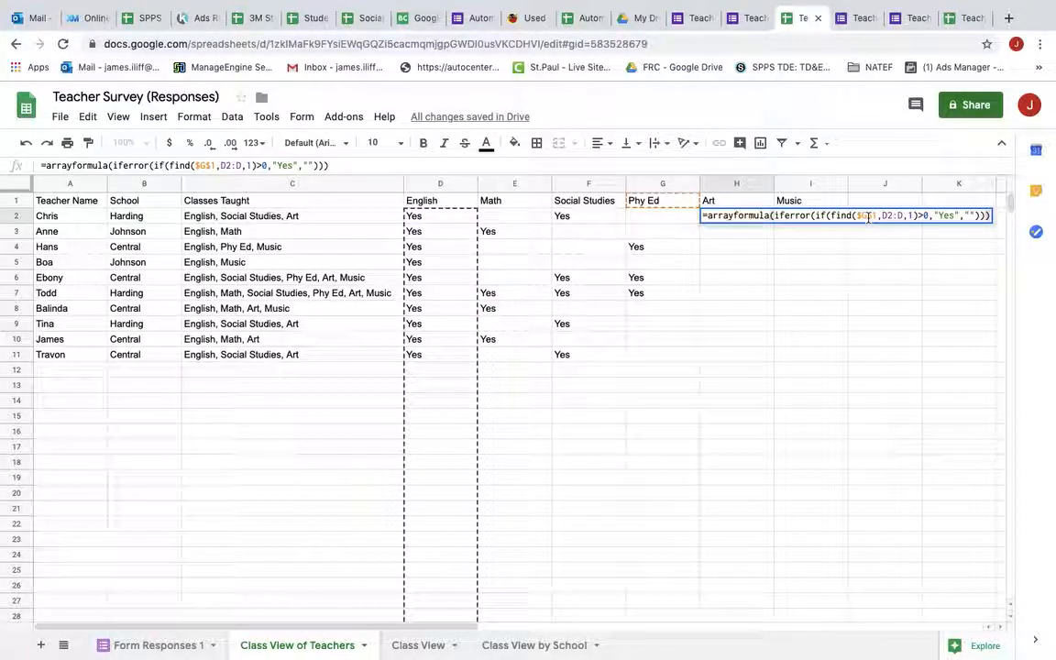
{"action": "key", "text": "BackSpace"}
{"action": "type", "text": "H"}
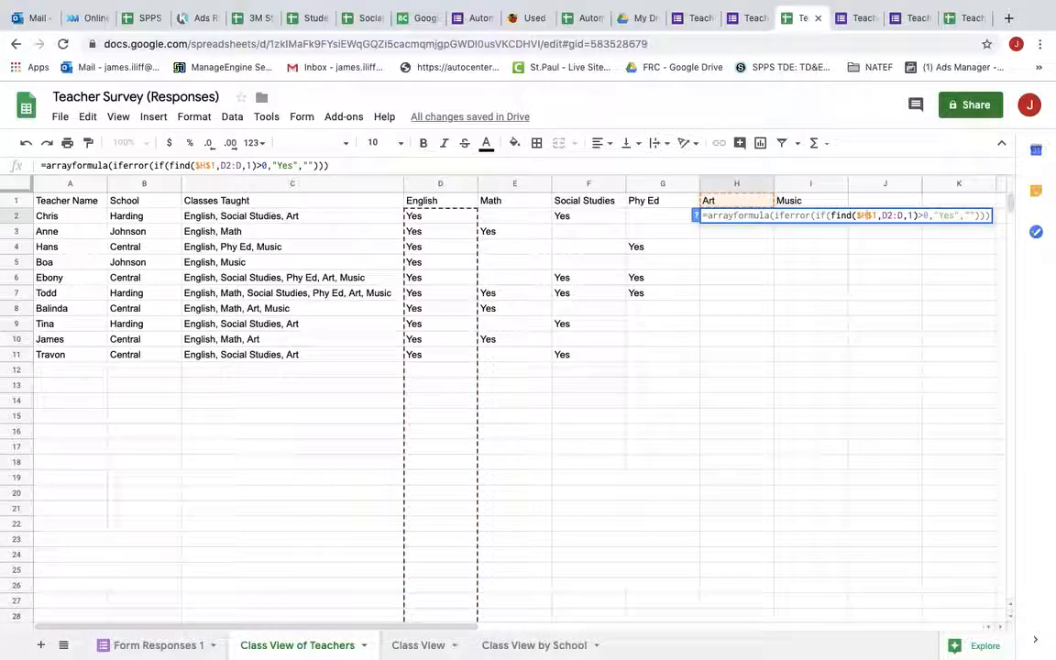
{"action": "key", "text": "Right"}
{"action": "key", "text": "Right"}
{"action": "key", "text": "BackSpace"}
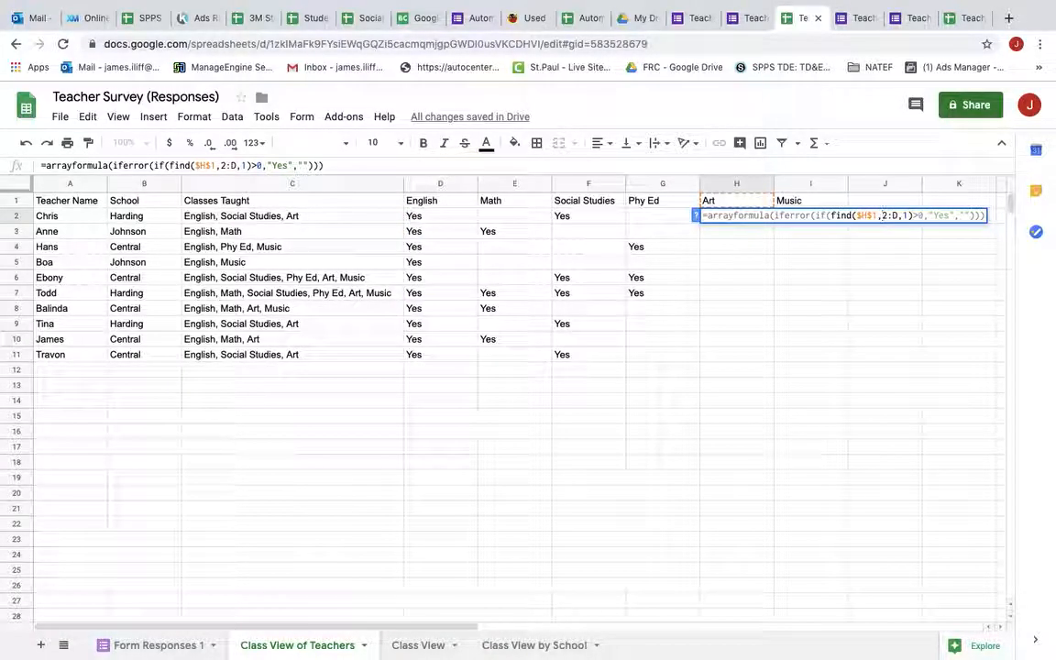
{"action": "type", "text": "C"}
{"action": "key", "text": "Right"}
{"action": "key", "text": "Right"}
{"action": "key", "text": "Right"}
{"action": "key", "text": "BackSpace"}
{"action": "type", "text": "C"}
{"action": "key", "text": "Return"}
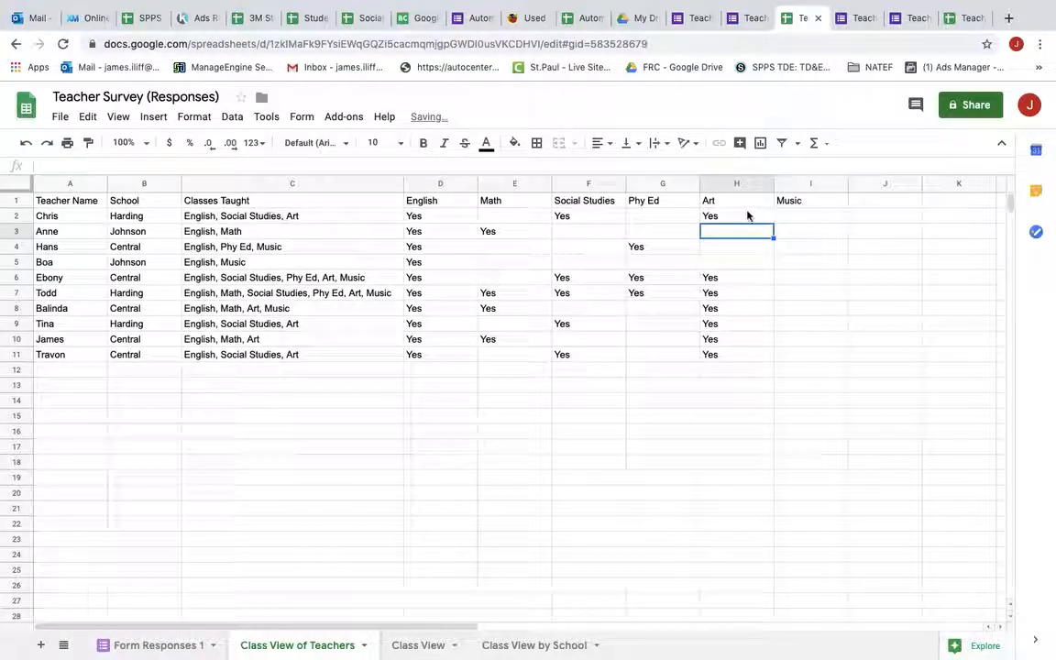
Copy the Art formula from H2 into I2 under Music.
{"action": "left_click", "coordinate": [747, 214]}
{"action": "key", "text": "ctrl+c"}
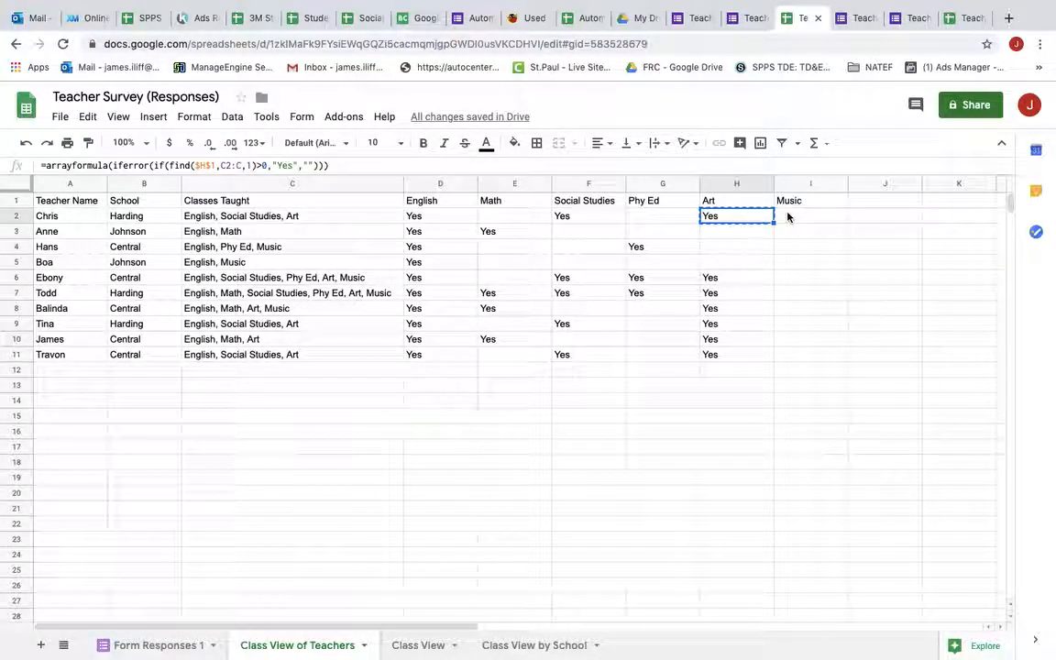
{"action": "left_click", "coordinate": [788, 216]}
{"action": "key", "text": "ctrl+v"}
Point the I2 formula at the Music header and the class lists, making it =arrayformula(iferror(if(find($I$1,C2:C,1)>0,"Yes",""))).
{"action": "double_click", "coordinate": [788, 216]}
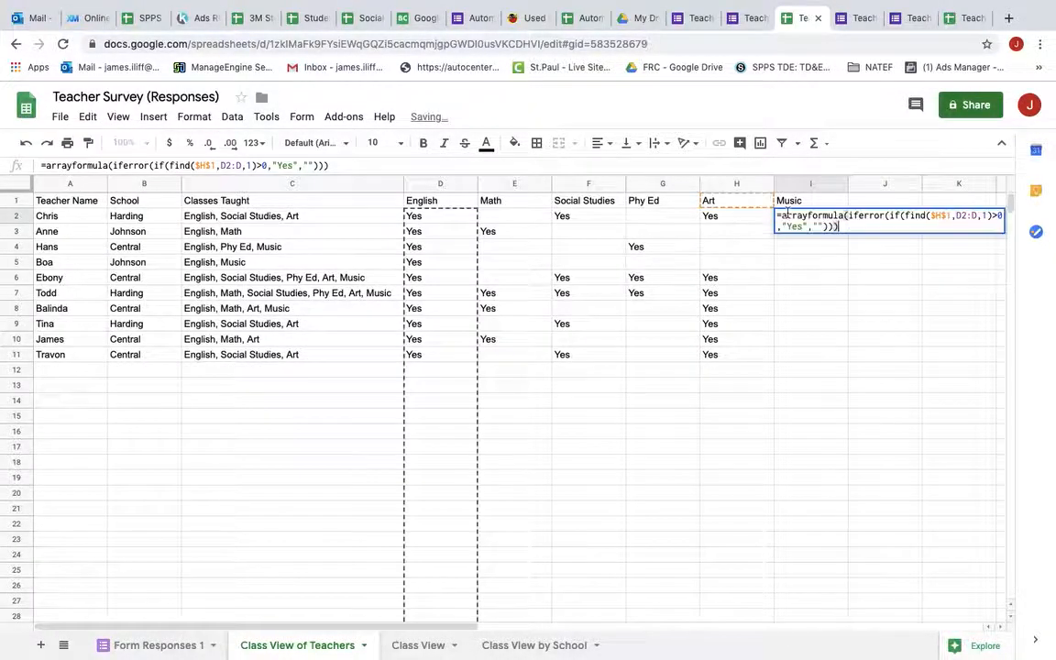
{"action": "double_click", "coordinate": [939, 217]}
{"action": "type", "text": "I"}
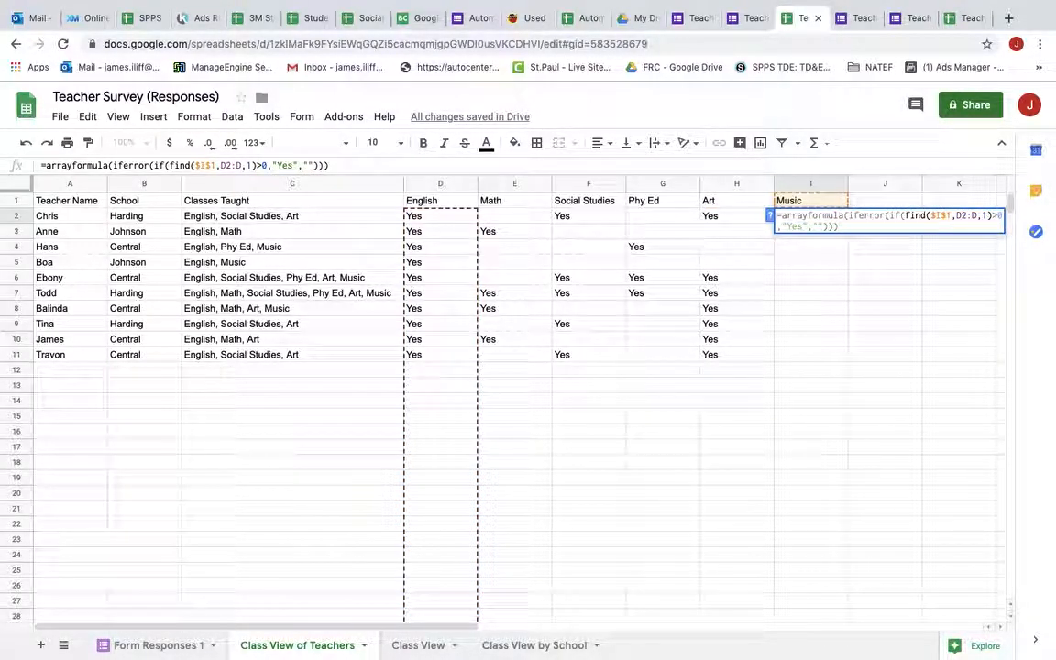
{"action": "left_click", "coordinate": [956, 216]}
{"action": "key", "text": "BackSpace"}
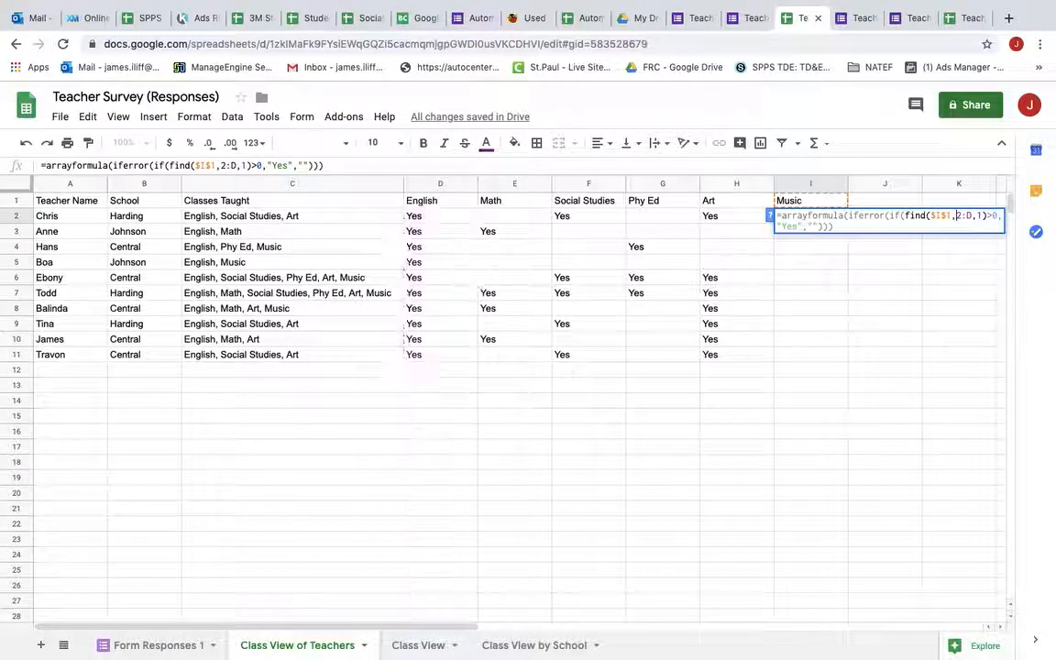
{"action": "type", "text": "C"}
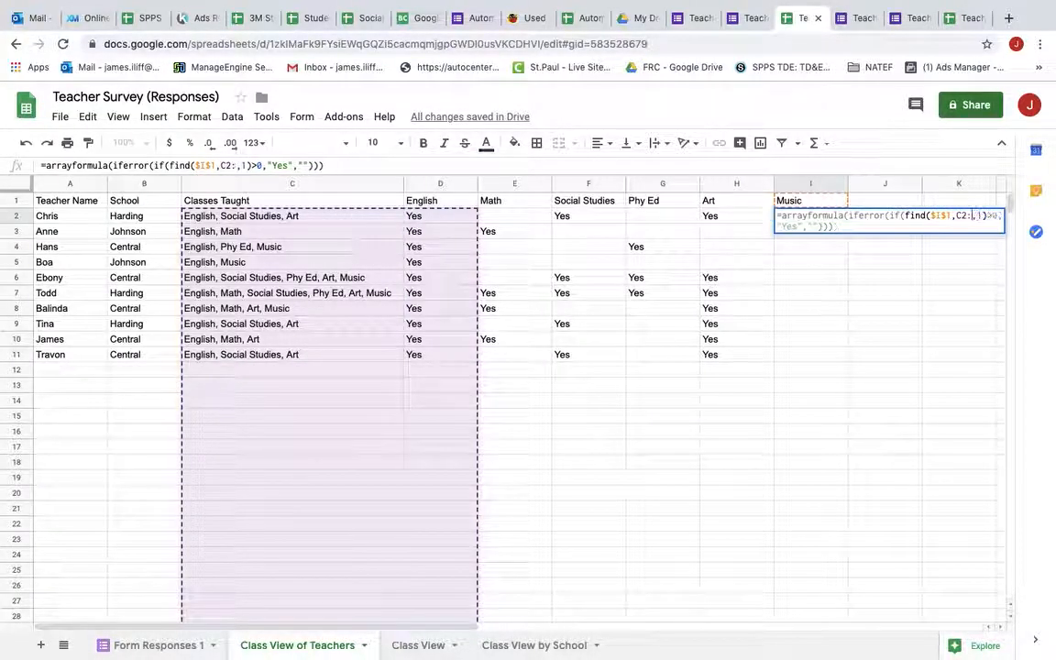
{"action": "key", "text": "BackSpace"}
{"action": "type", "text": "C"}
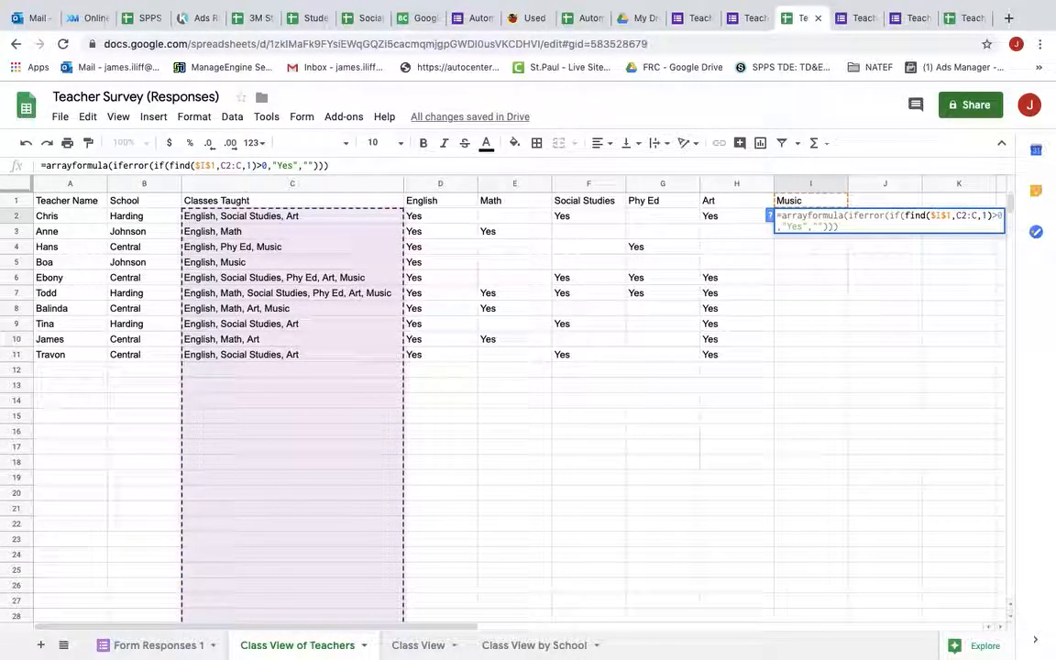
{"action": "key", "text": "Return"}
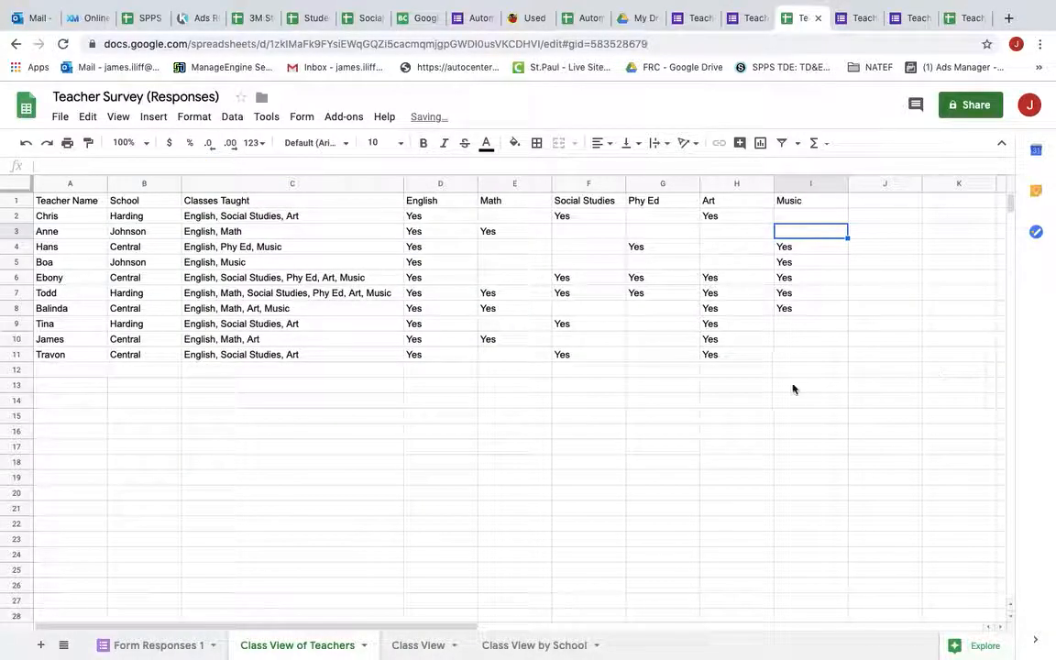
{"action": "left_click", "coordinate": [702, 430]}
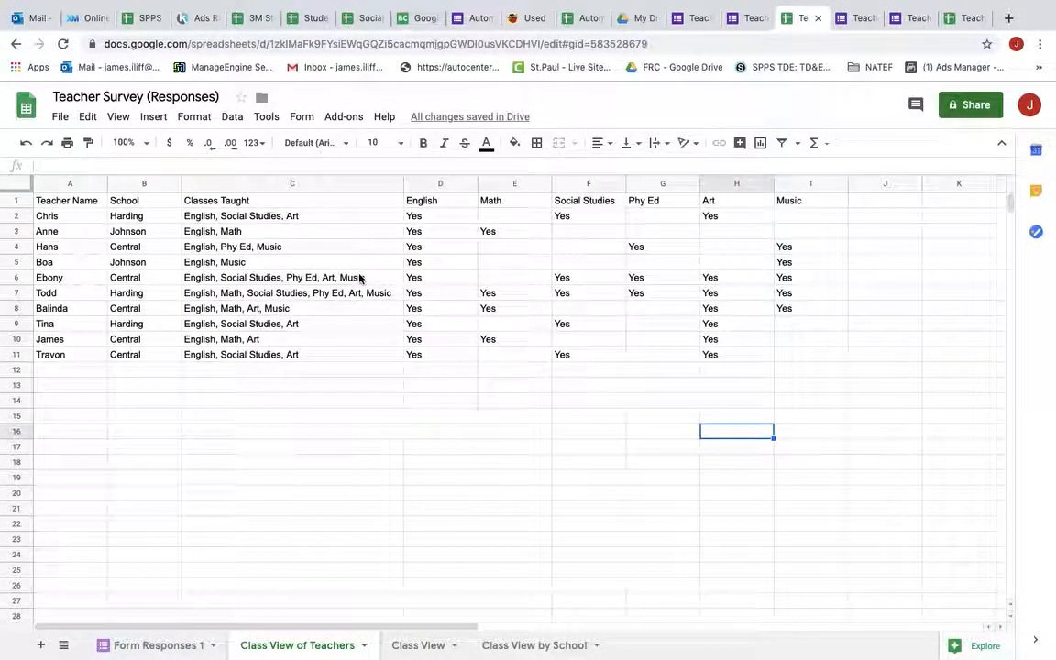
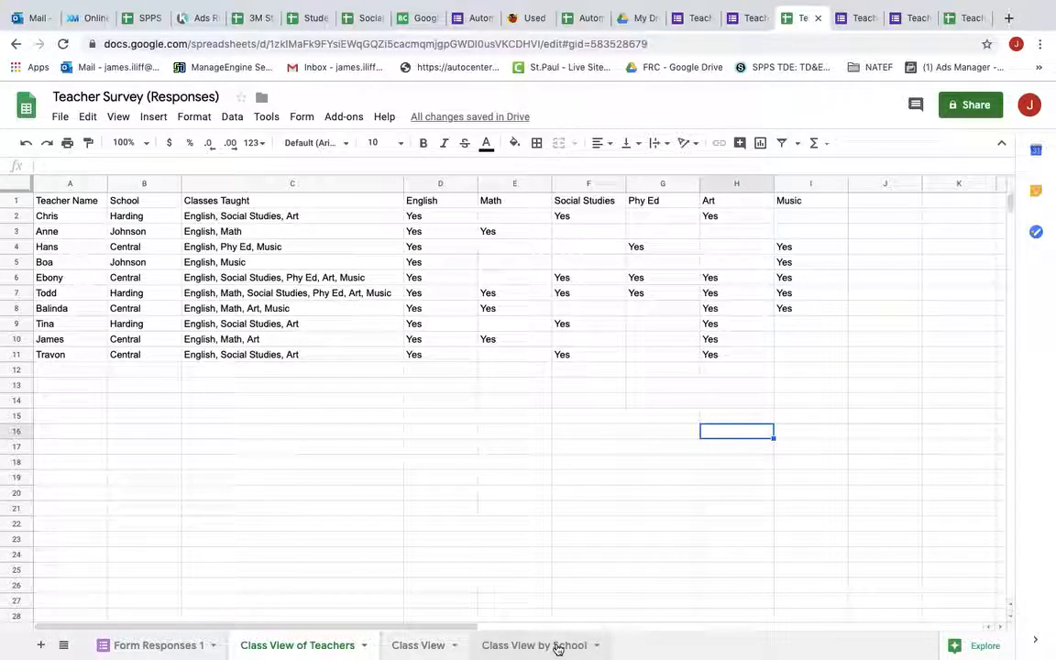
Examine the layout of the existing Class View by School sheet, then return to the Class View of Teachers sheet.
{"action": "left_click", "coordinate": [557, 647]}
{"action": "left_click", "coordinate": [347, 445]}
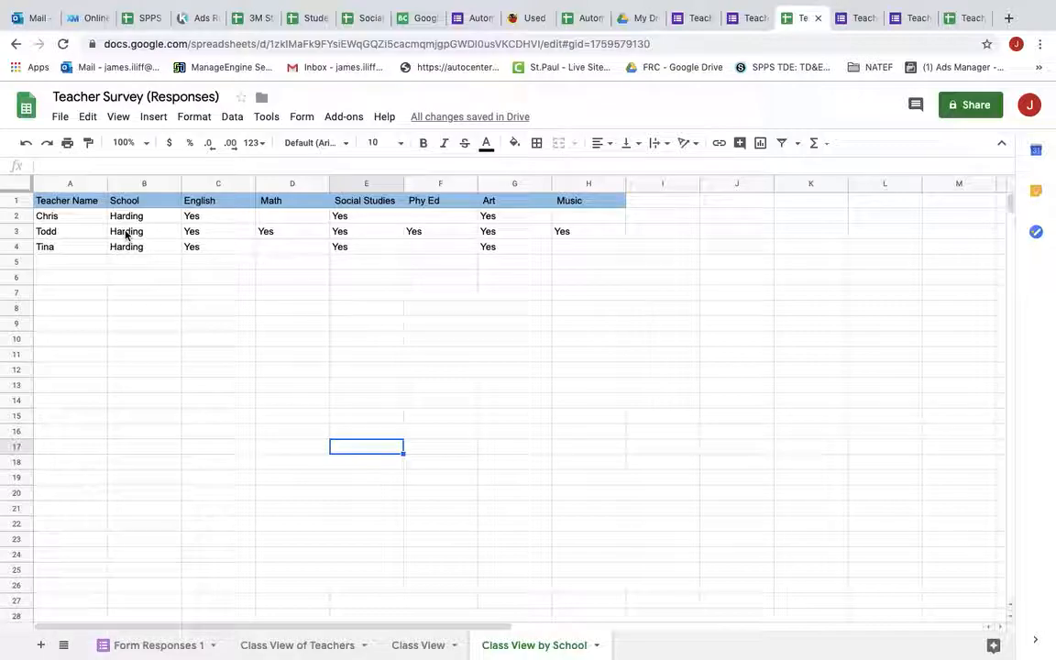
{"action": "left_click", "coordinate": [259, 649]}
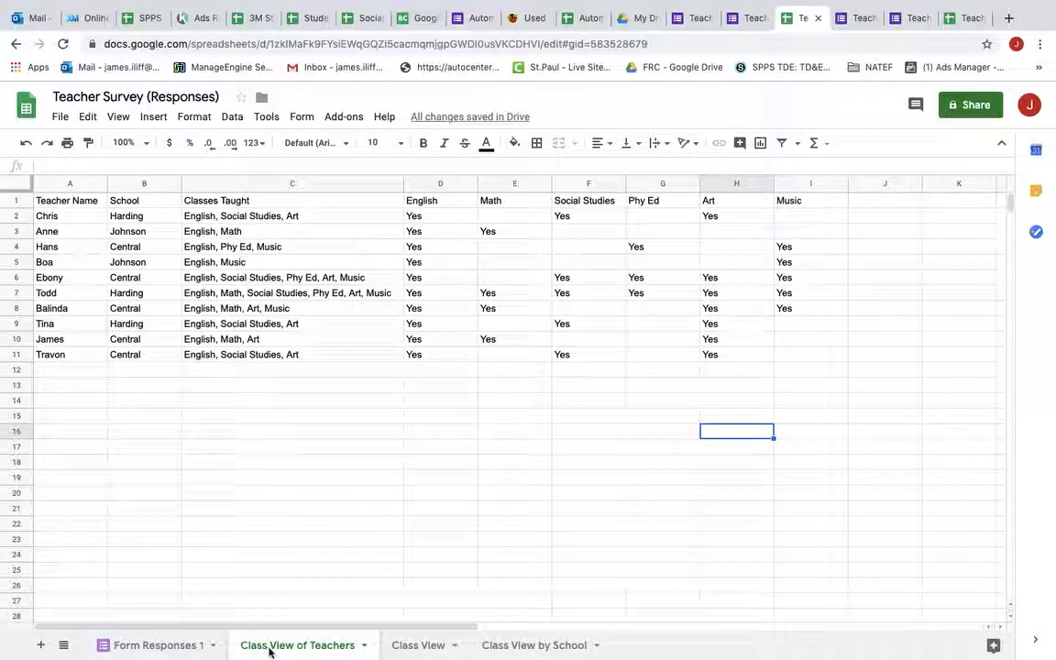
Add a new sheet named Class View by School2 and go back to the Class View of Teachers sheet.
{"action": "left_click", "coordinate": [40, 646]}
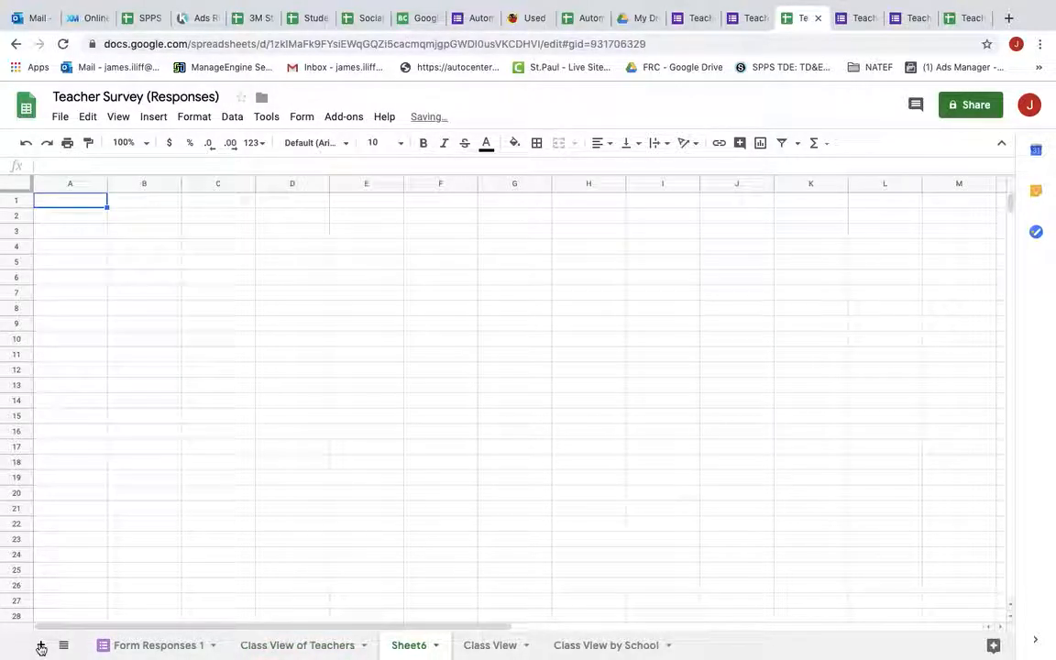
{"action": "double_click", "coordinate": [410, 646]}
{"action": "type", "text": "ass"}
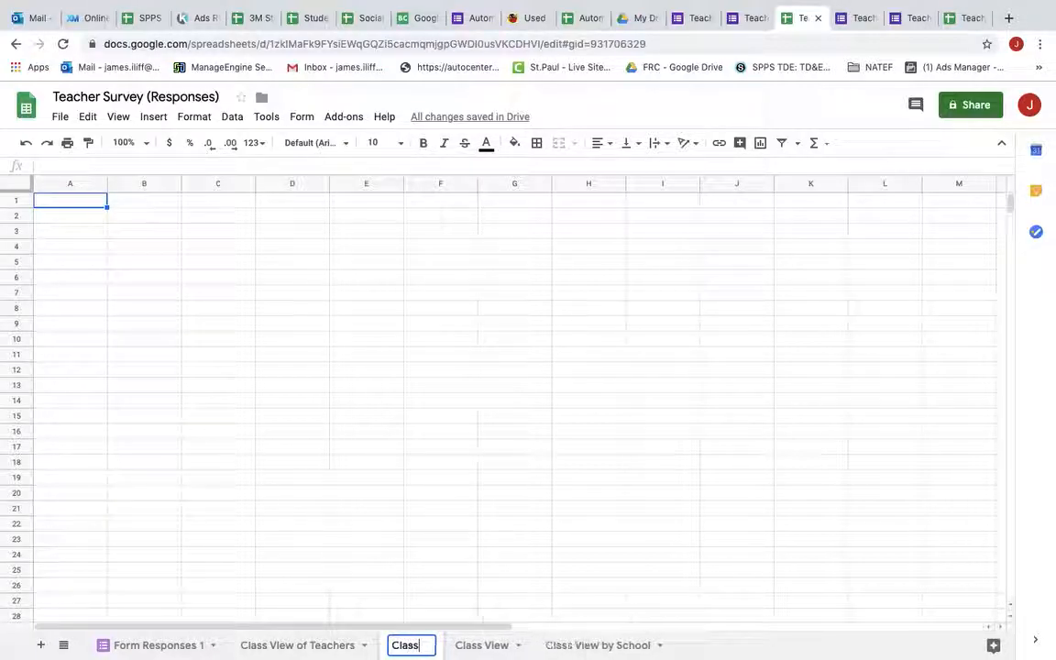
{"action": "type", "text": " View"}
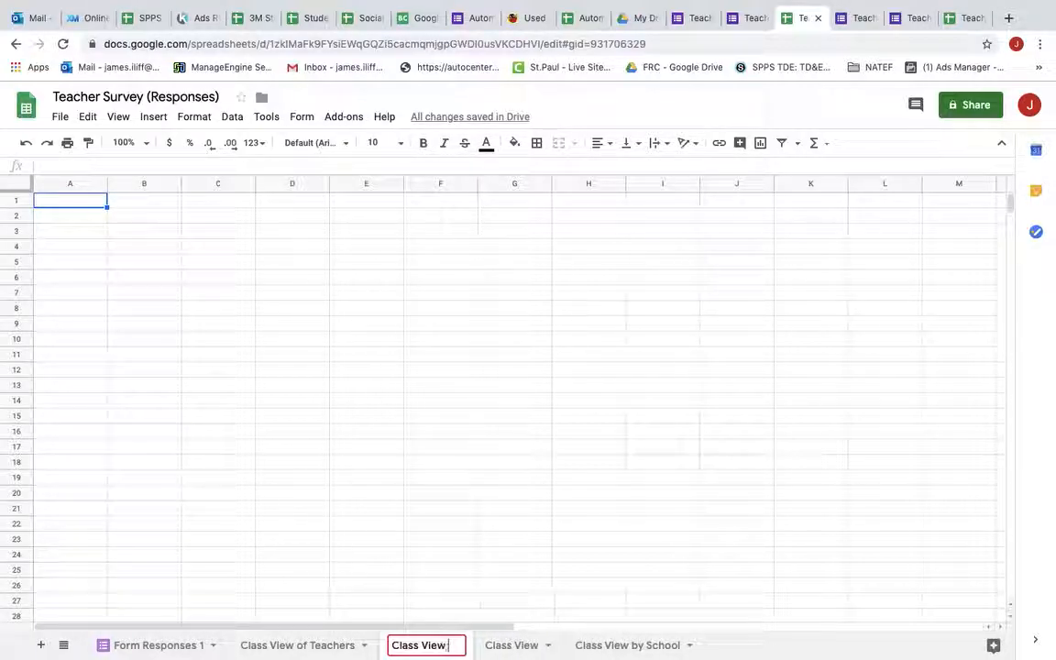
{"action": "type", "text": " by Schoo"}
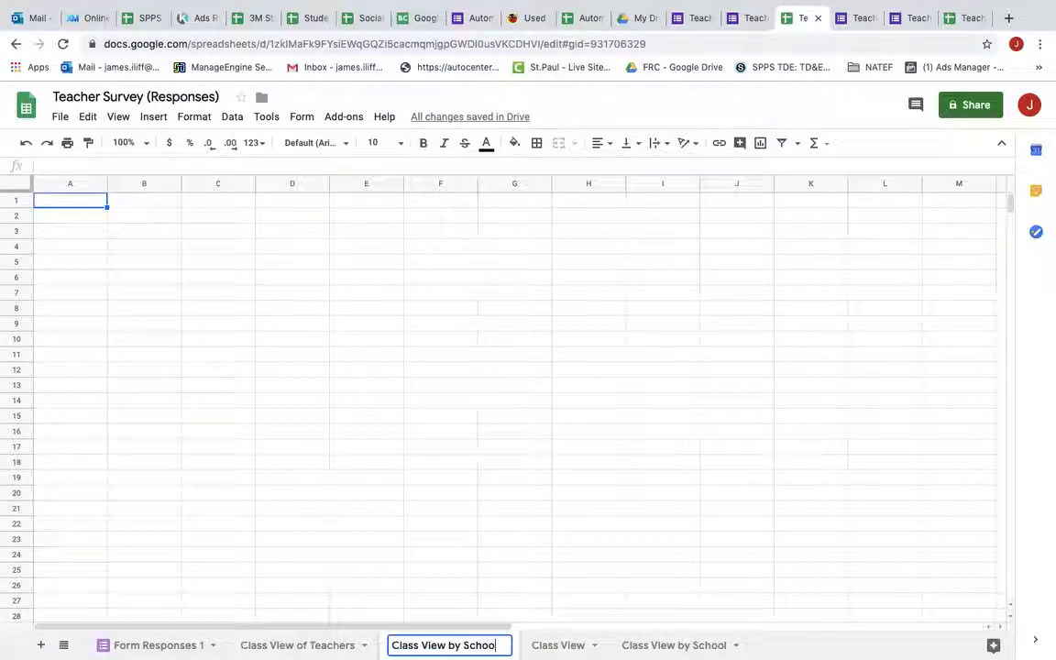
{"action": "type", "text": "l2"}
{"action": "key", "text": "Return"}
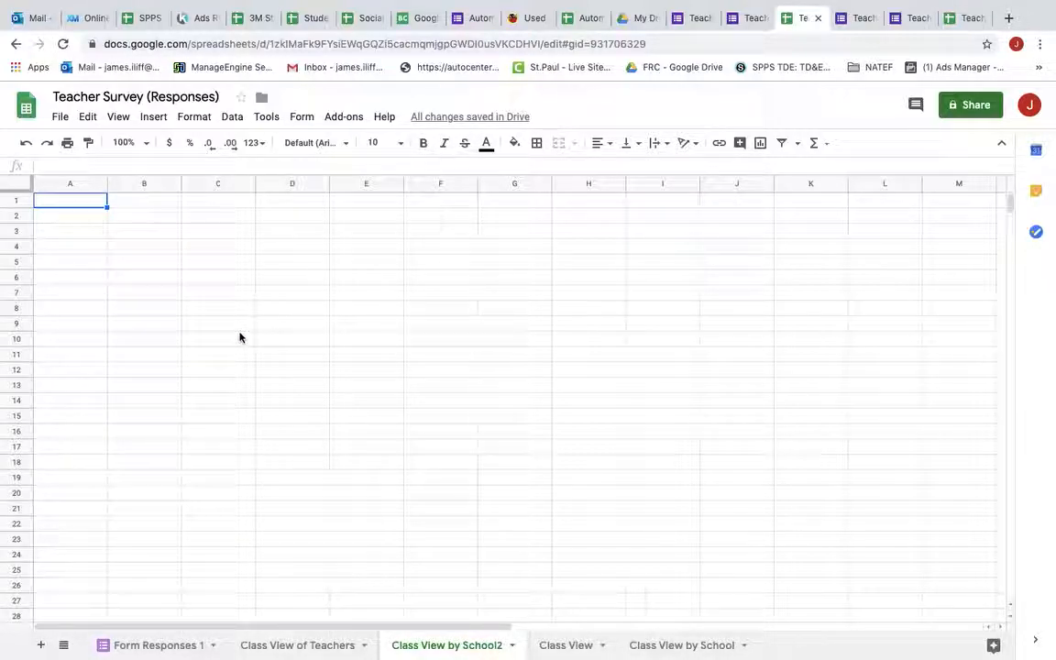
{"action": "left_click", "coordinate": [282, 644]}
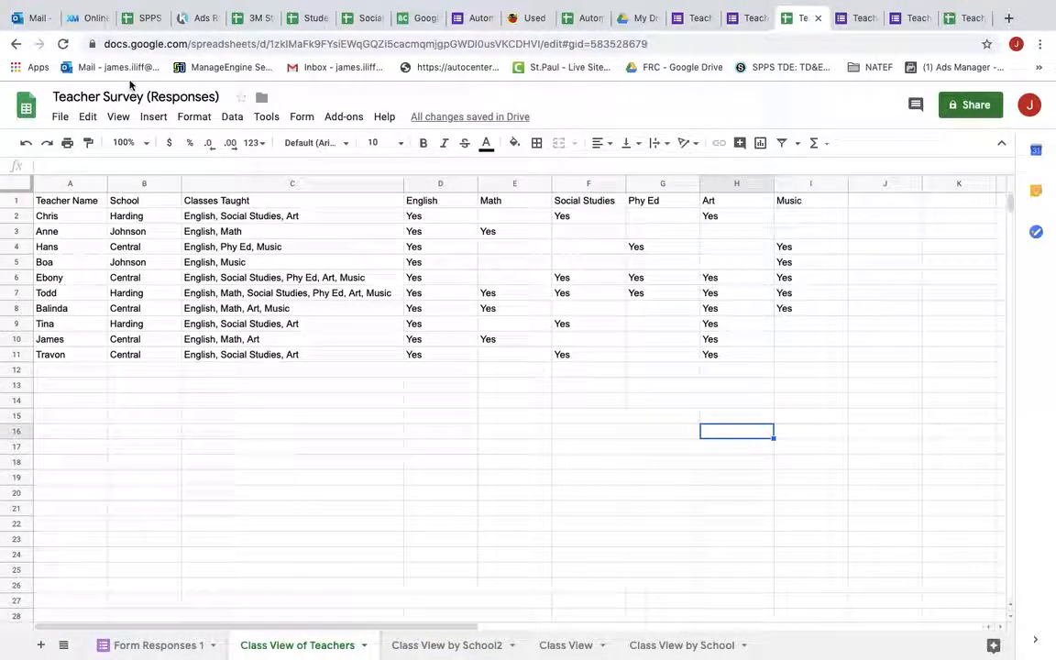
{"action": "left_click_drag", "start_coordinate": [64, 189], "coordinate": [302, 184]}
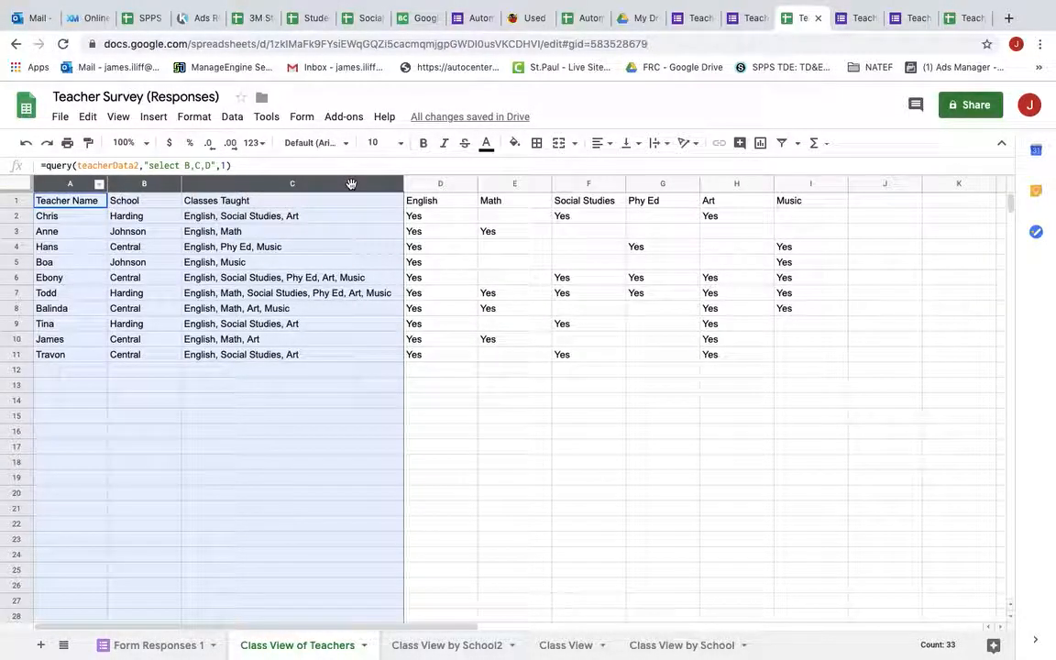
{"action": "left_click", "coordinate": [352, 389]}
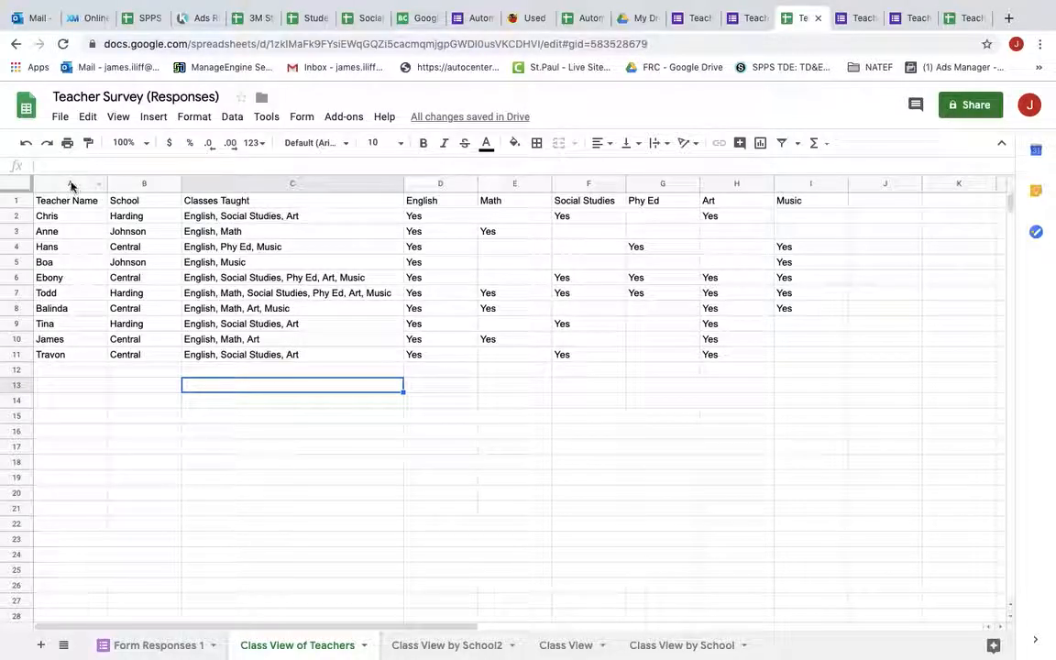
{"action": "left_click_drag", "start_coordinate": [66, 200], "coordinate": [260, 271]}
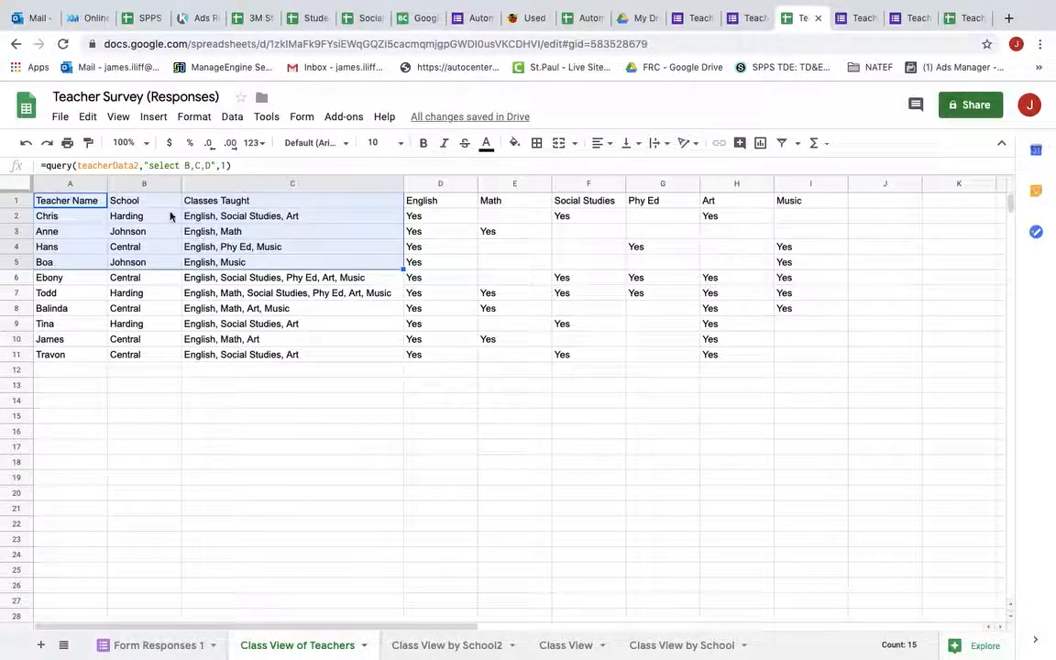
{"action": "left_click", "coordinate": [154, 295]}
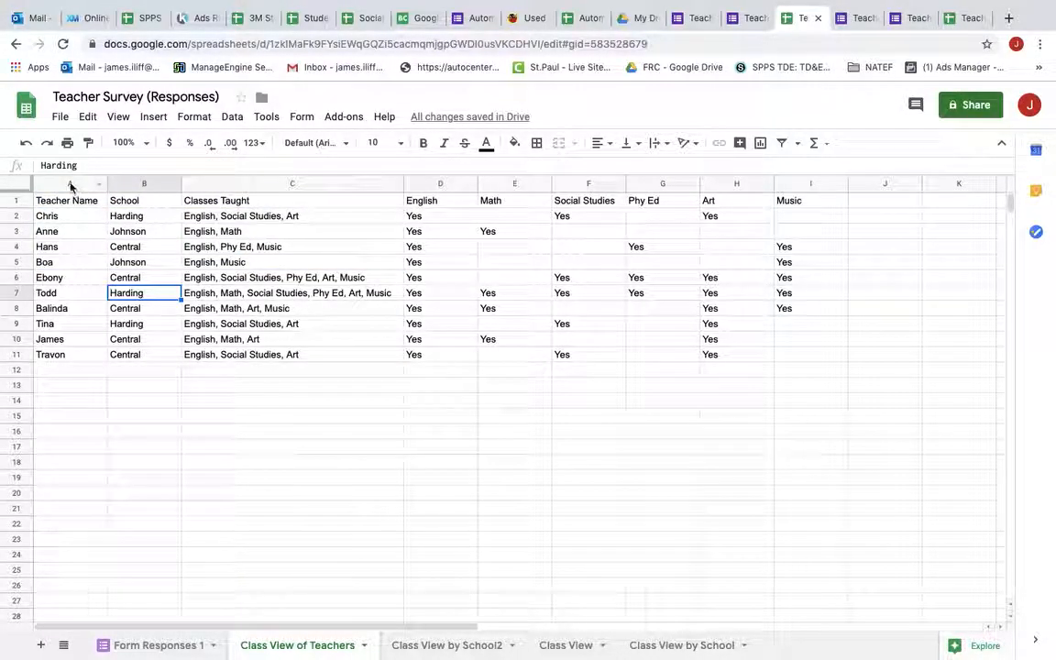
Define columns A through I of Class View of Teachers as the named range parsedTeacherData2.
{"action": "left_click_drag", "start_coordinate": [70, 184], "coordinate": [785, 201]}
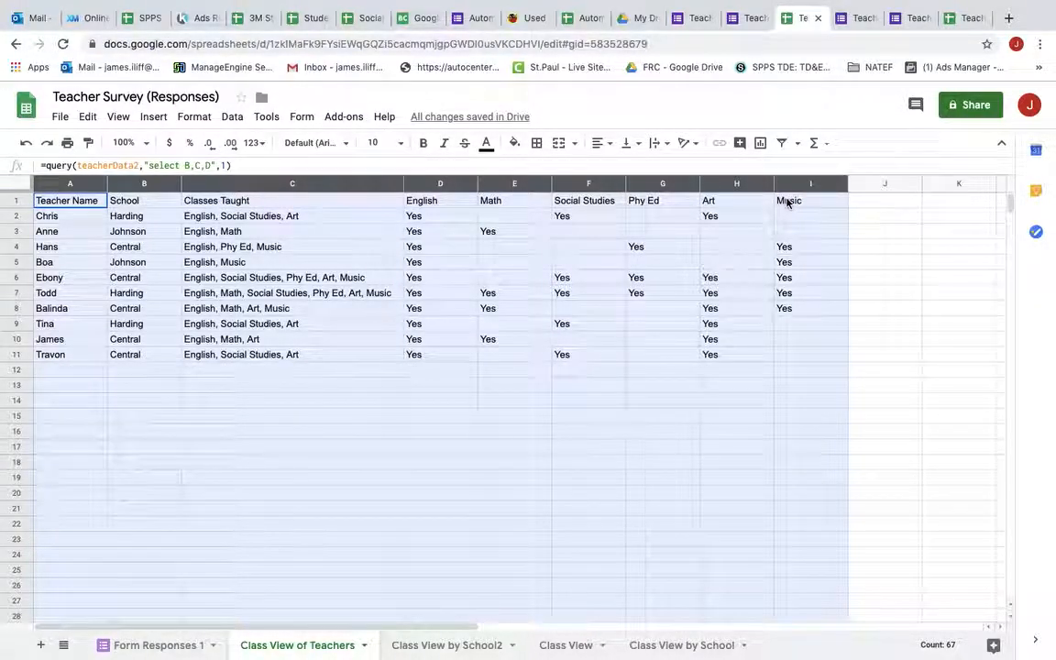
{"action": "left_click", "coordinate": [232, 116]}
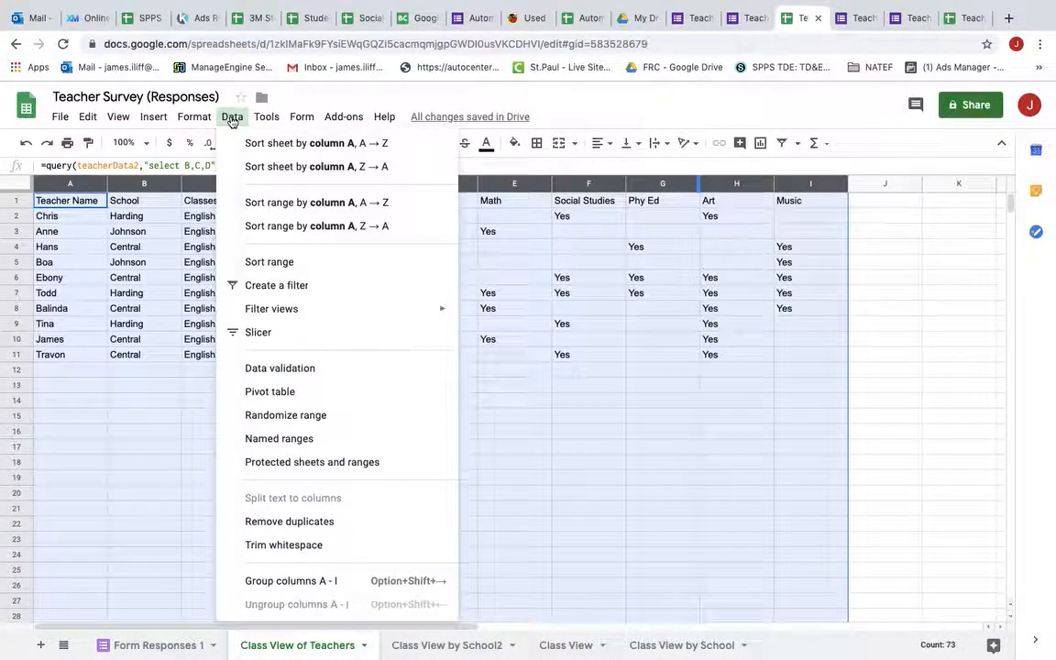
{"action": "left_click", "coordinate": [281, 438]}
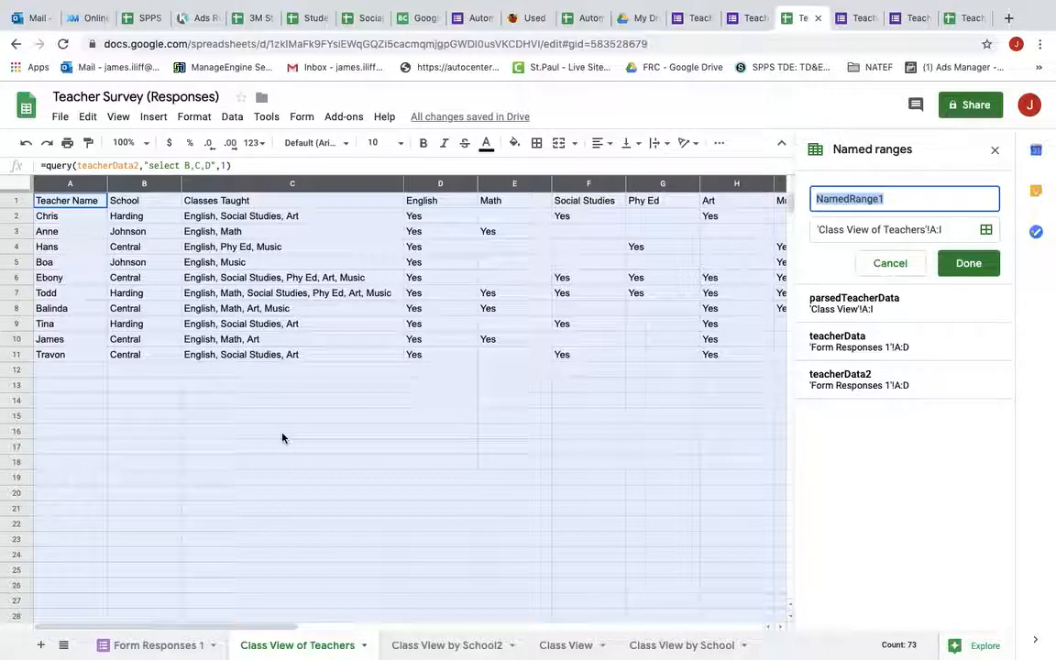
{"action": "type", "text": "parsed"}
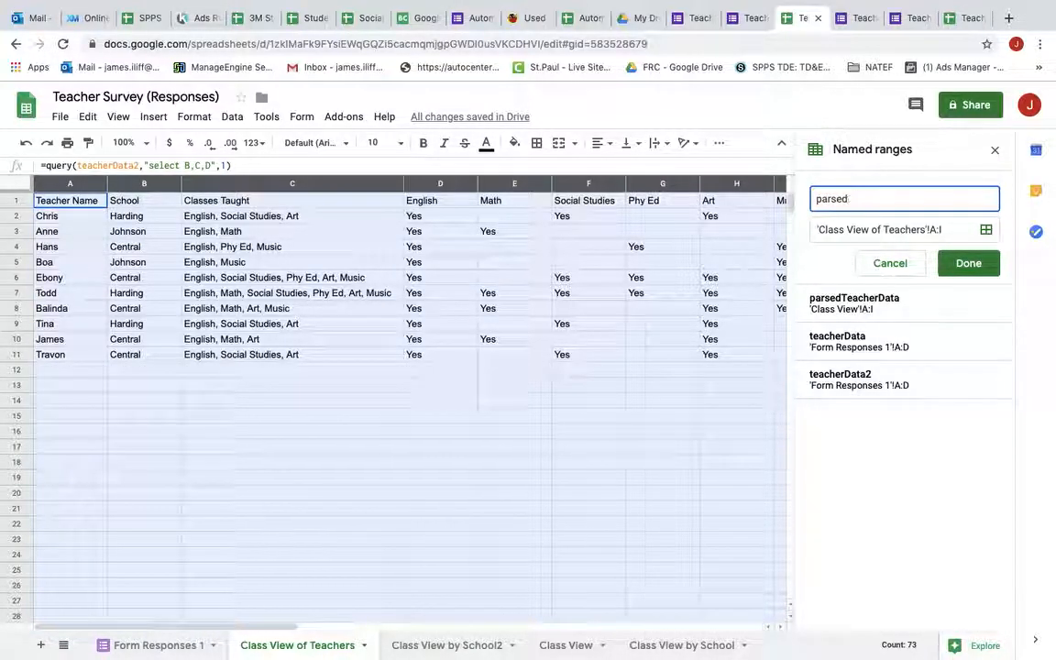
{"action": "type", "text": "TeacherData2"}
{"action": "left_click", "coordinate": [967, 263]}
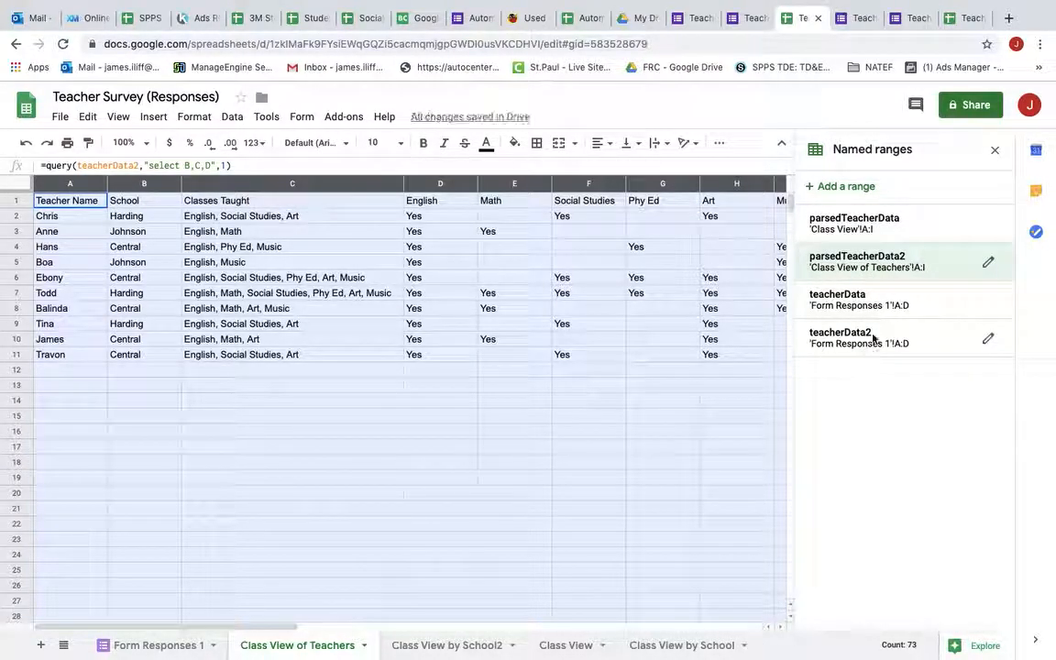
{"action": "left_click", "coordinate": [995, 151]}
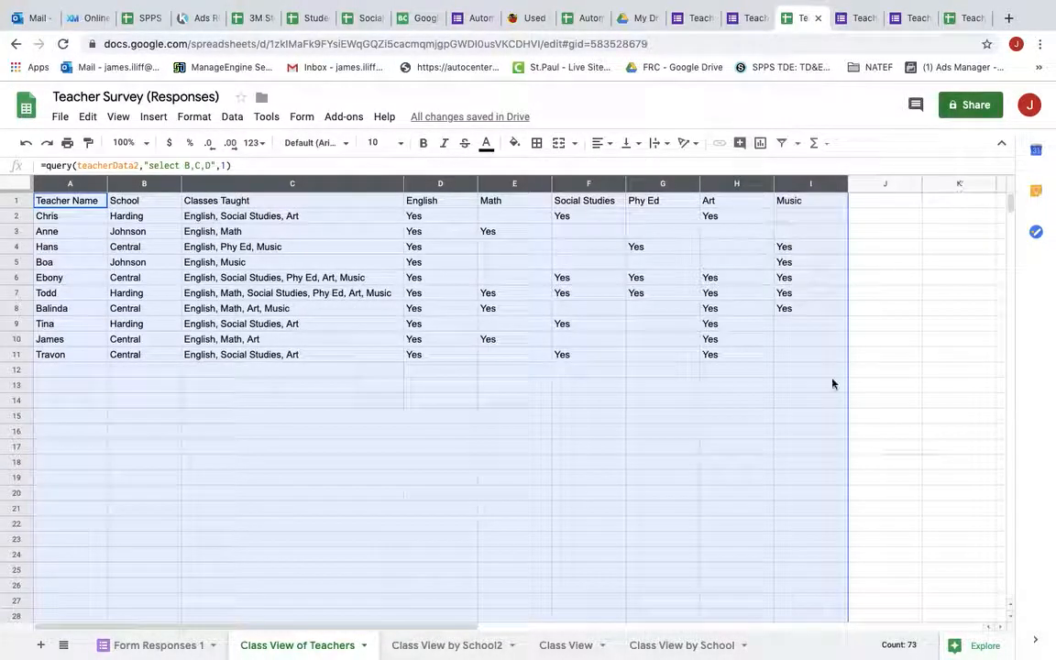
Start a QUERY formula in cell A1 of Class View by School2, reading =QUERY(parsedTeacherData2,"select.
{"action": "left_click", "coordinate": [451, 647]}
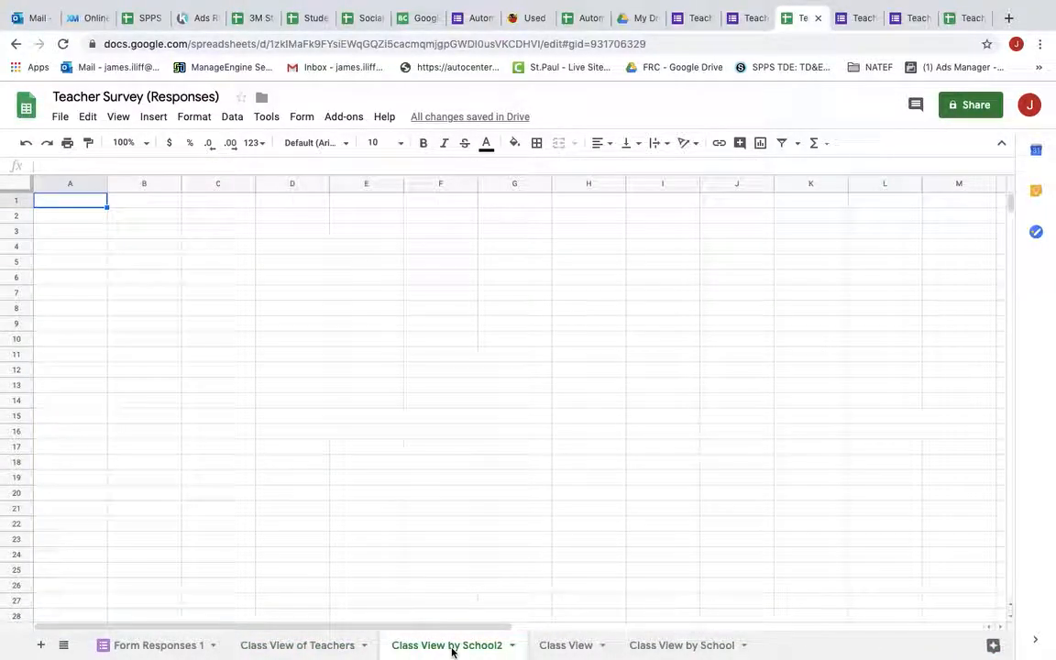
{"action": "type", "text": "="}
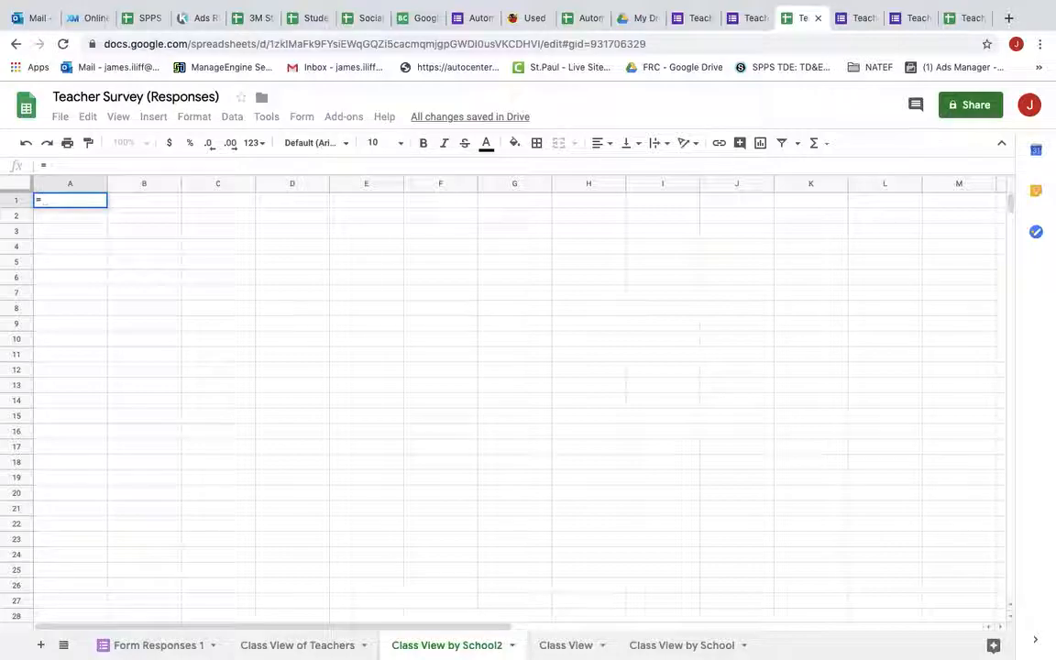
{"action": "type", "text": "que"}
{"action": "key", "text": "Tab"}
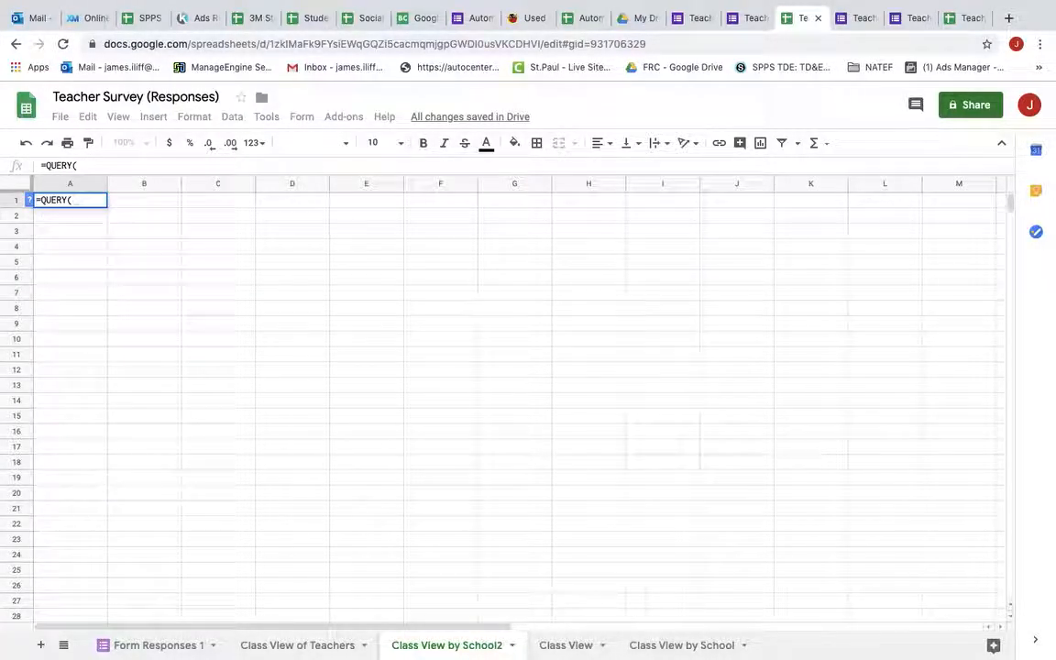
{"action": "type", "text": "pa"}
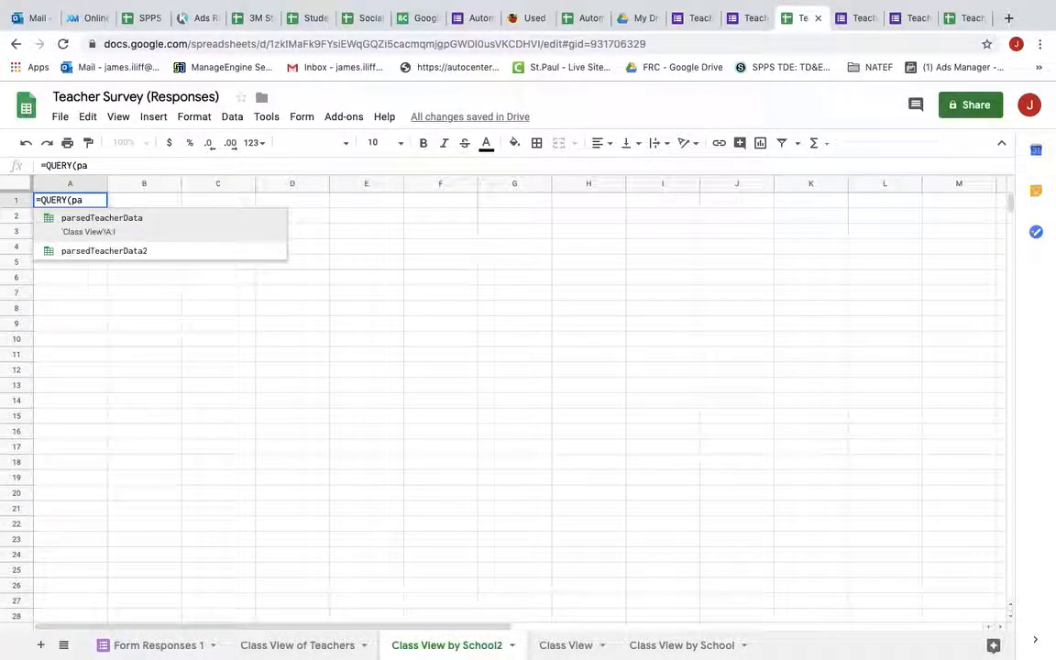
{"action": "key", "text": "Down"}
{"action": "key", "text": "Tab"}
{"action": "type", "text": ","}
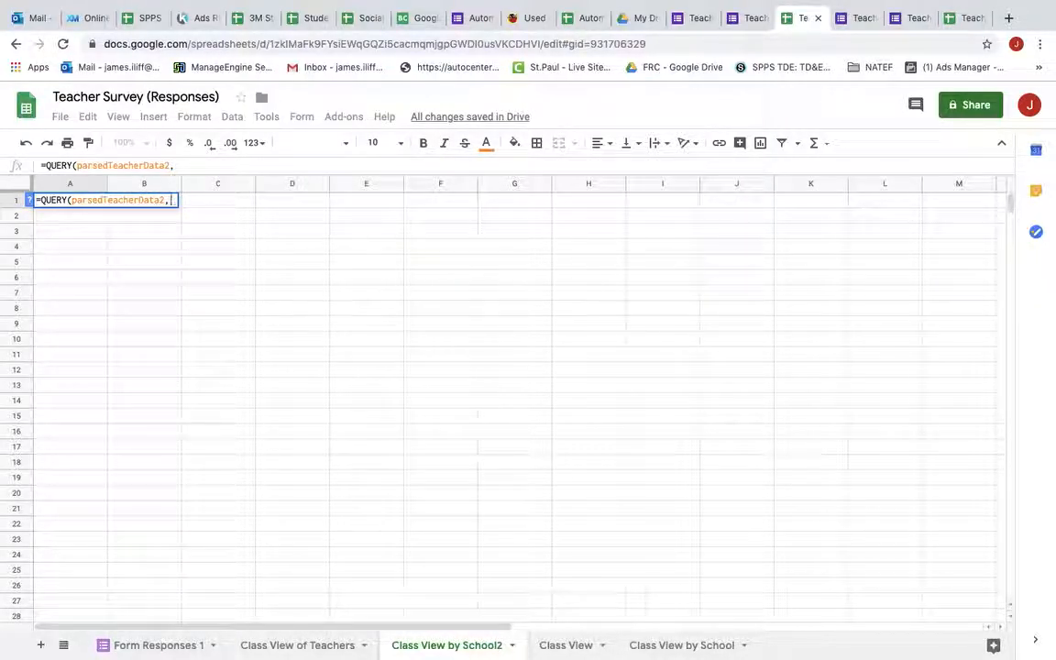
{"action": "type", "text": "\"select"}
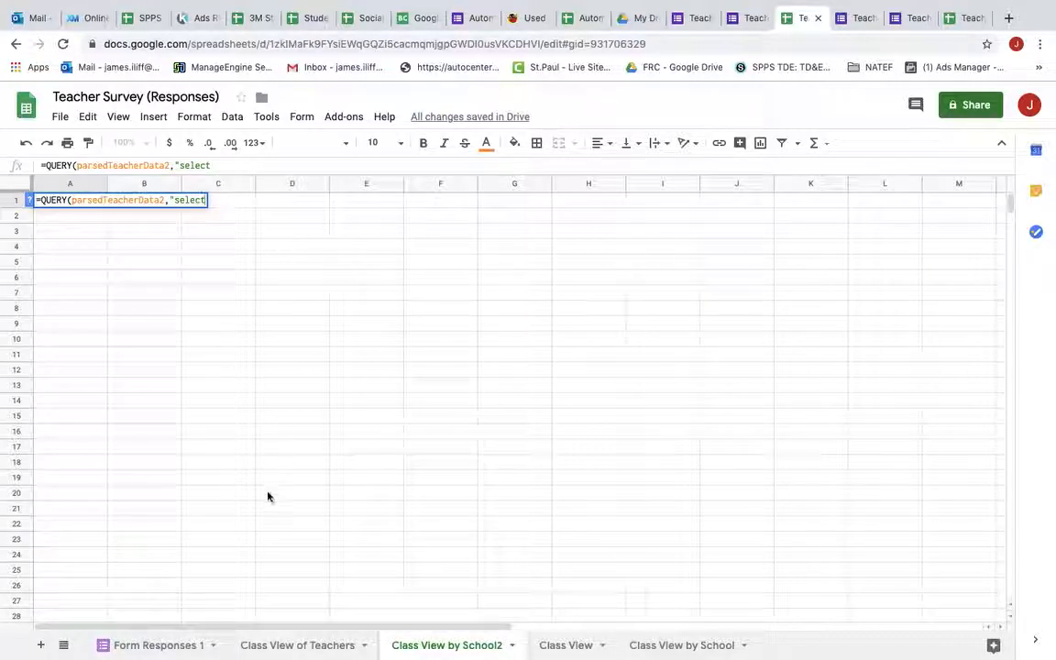
Check the columns on Class View of Teachers and extend the A1 query on Class View by School2 to select A,B,D,E,F,G,H,I.
{"action": "left_click", "coordinate": [260, 647]}
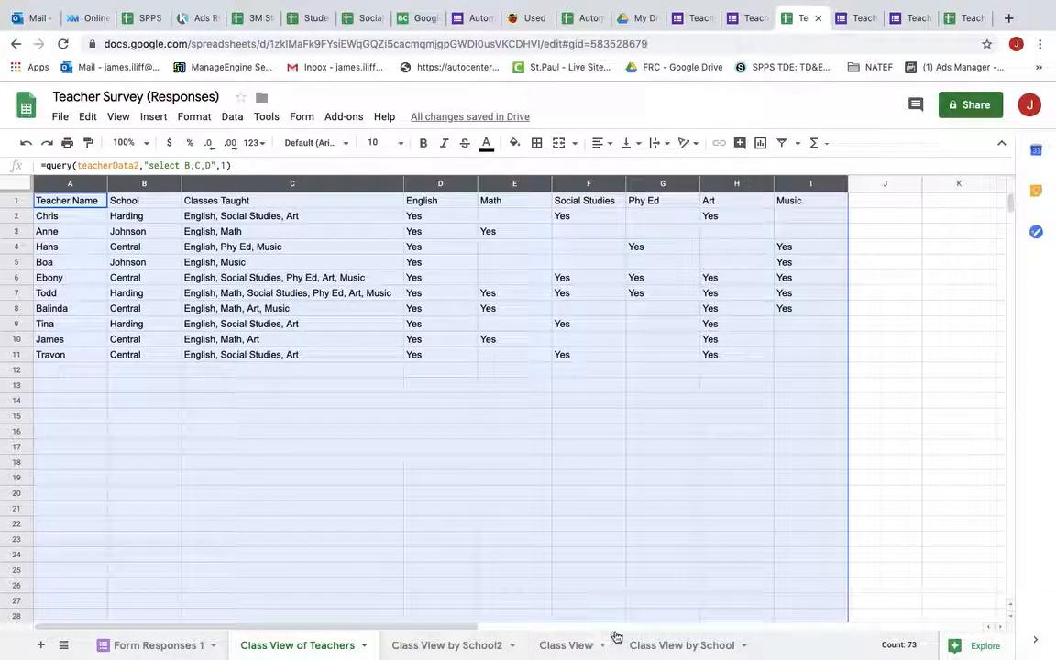
{"action": "left_click", "coordinate": [440, 647]}
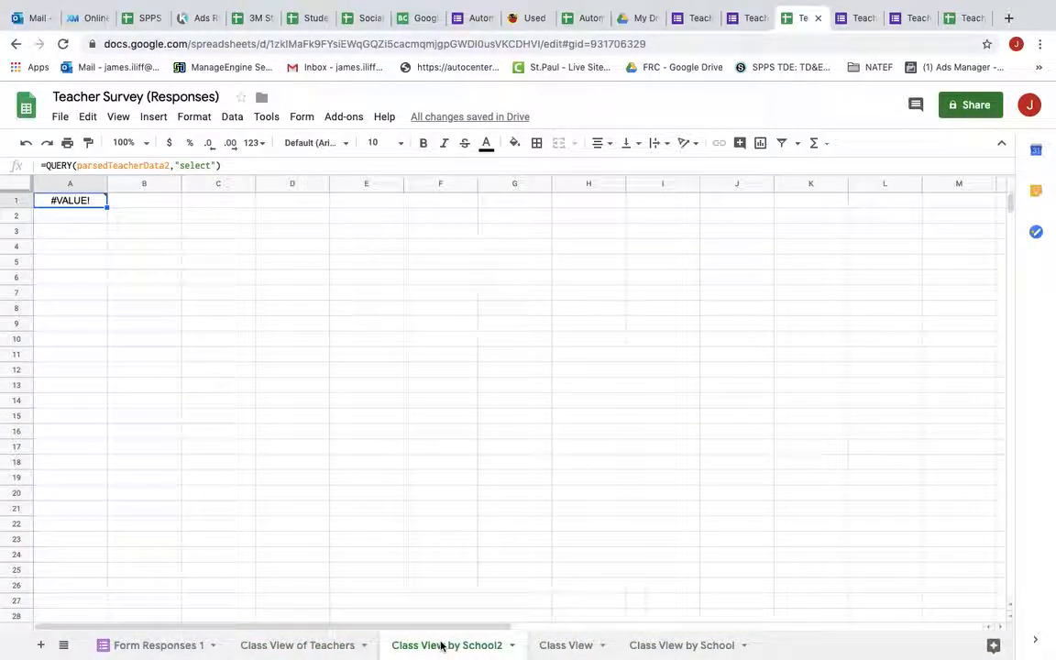
{"action": "left_click", "coordinate": [211, 166]}
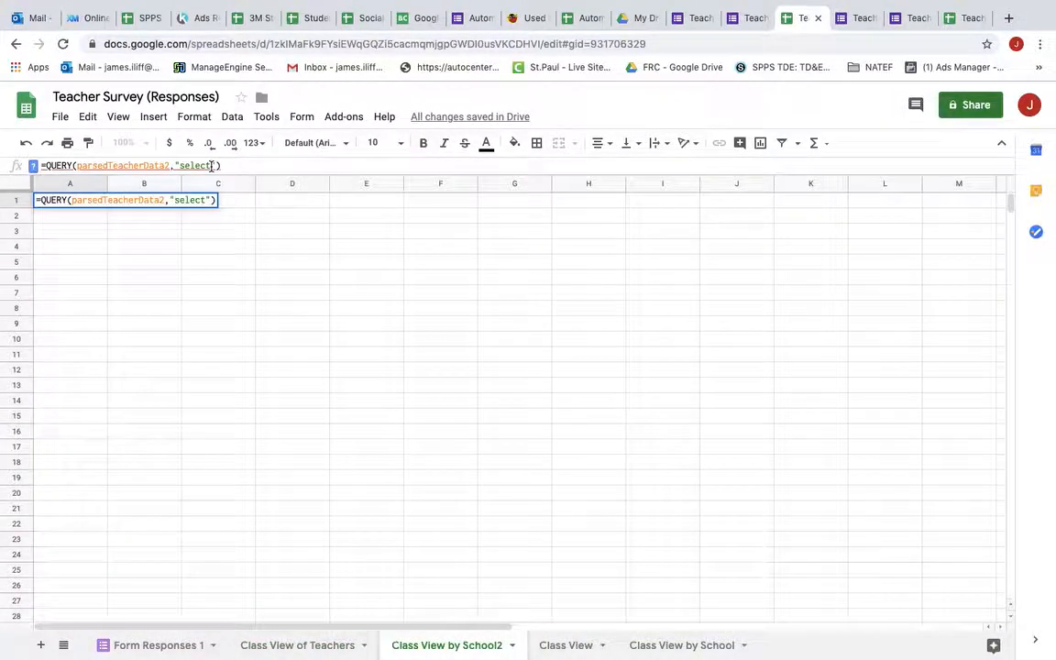
{"action": "type", "text": "A,B,"}
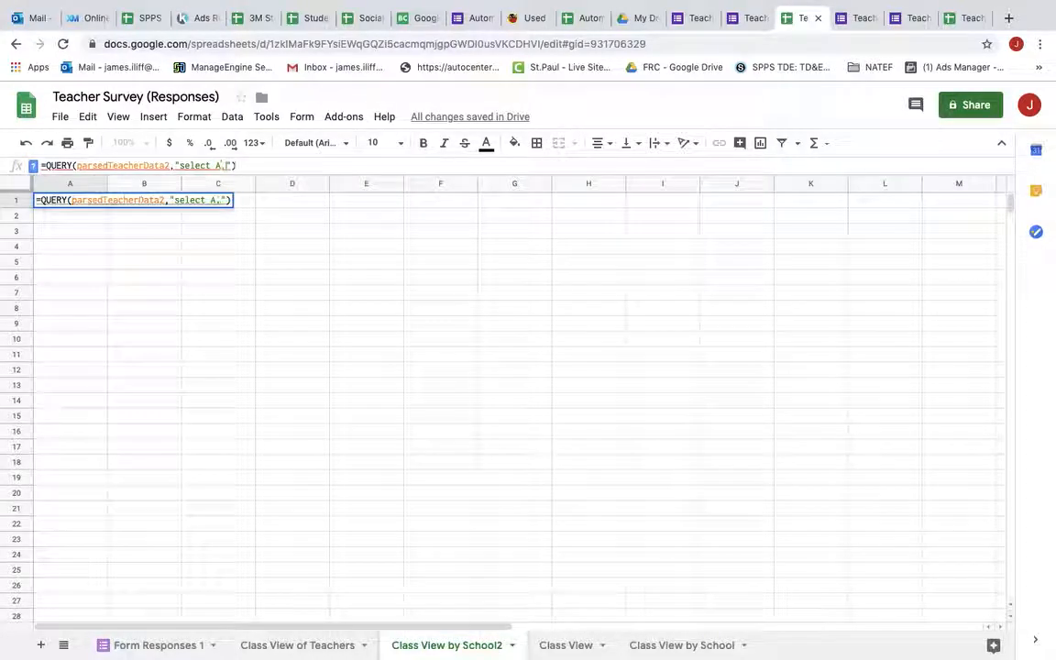
{"action": "type", "text": "D"}
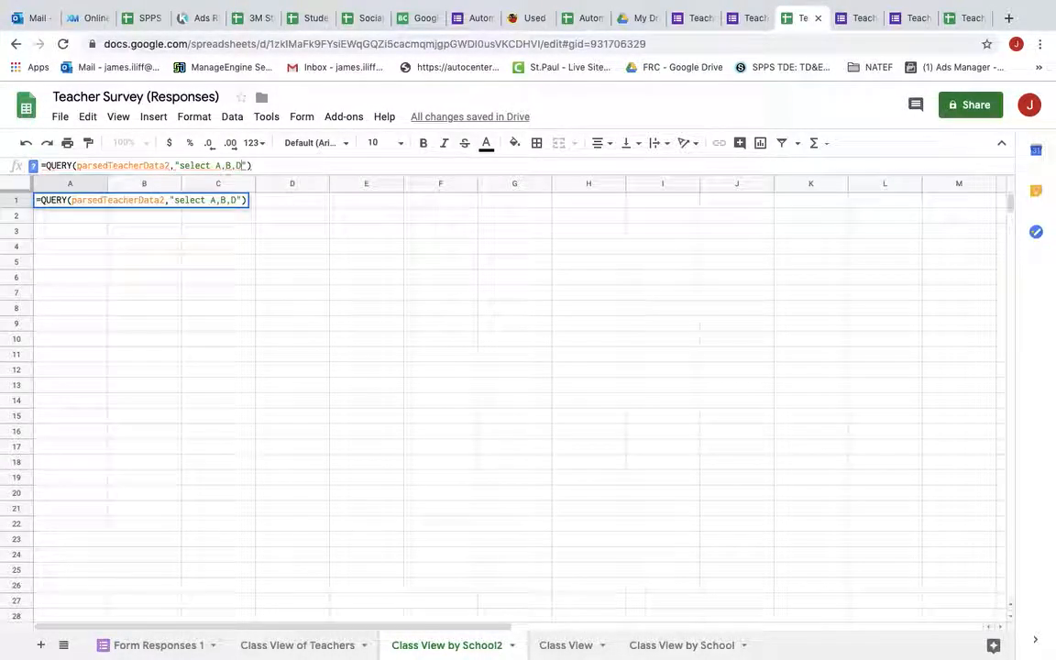
{"action": "type", "text": ",E,F"}
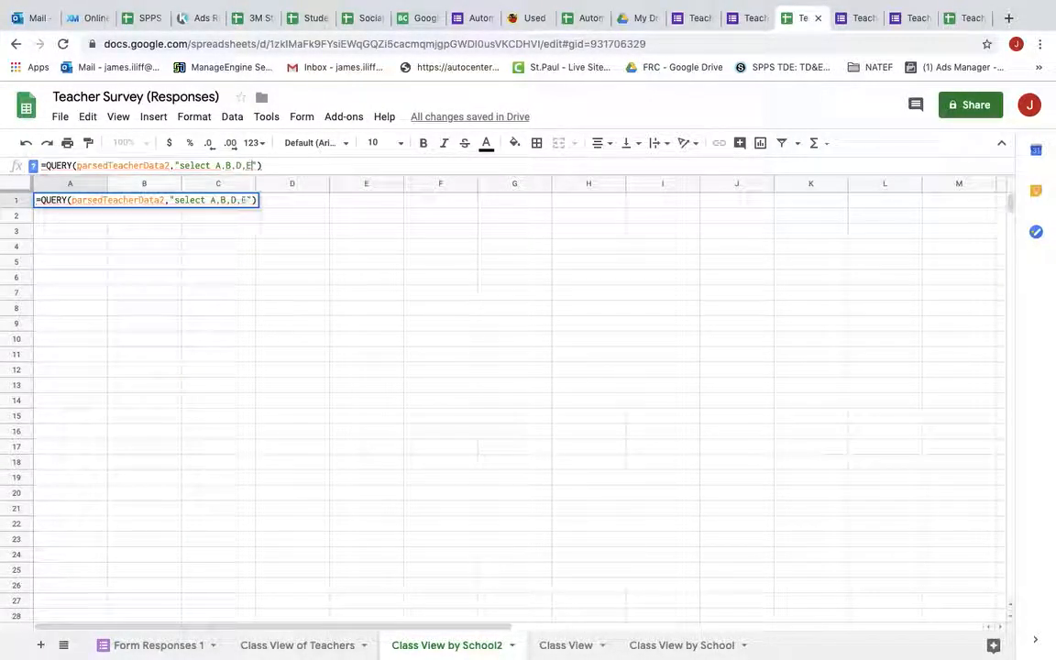
{"action": "type", "text": ",G"}
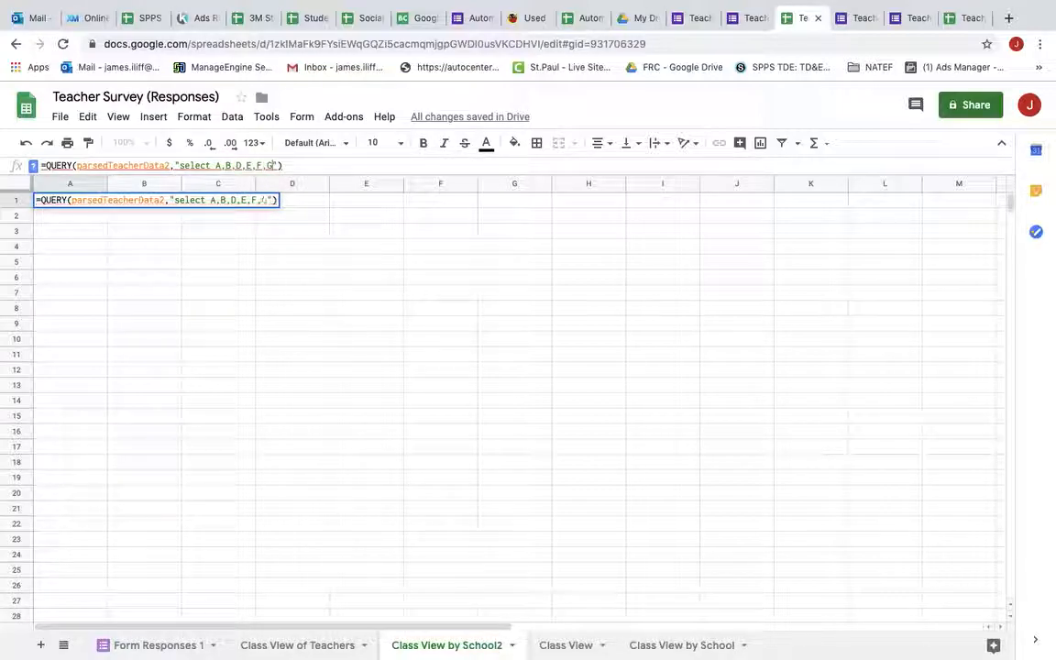
{"action": "type", "text": ",H"}
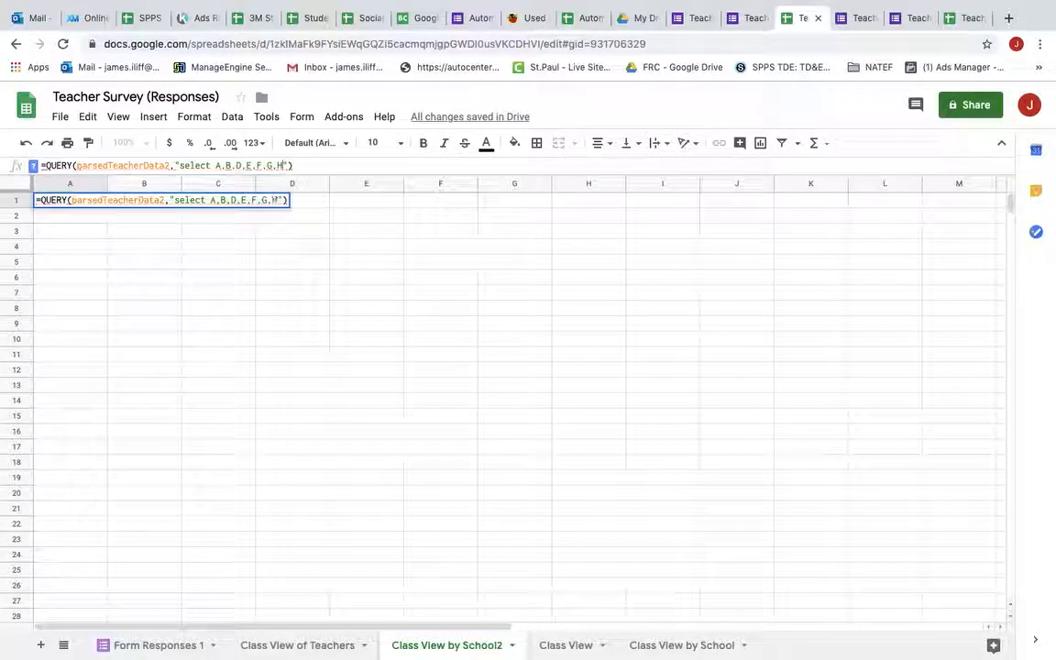
{"action": "type", "text": ",I"}
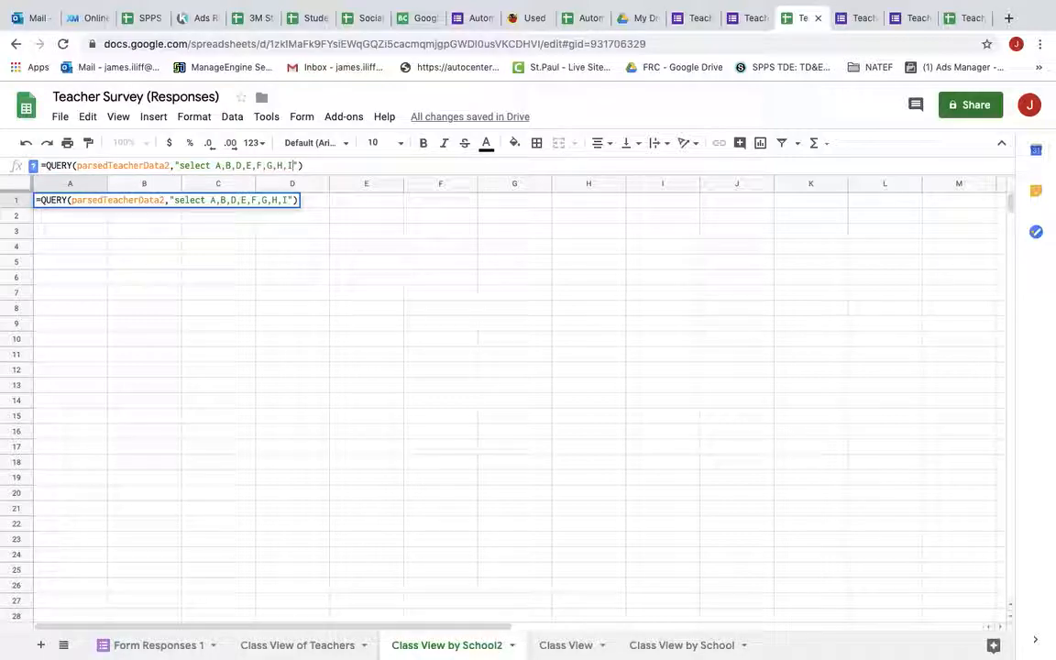
Complete the A1 query with the condition Where B = 'Harding' followed by ,1 and enter the formula.
{"action": "type", "text": " W"}
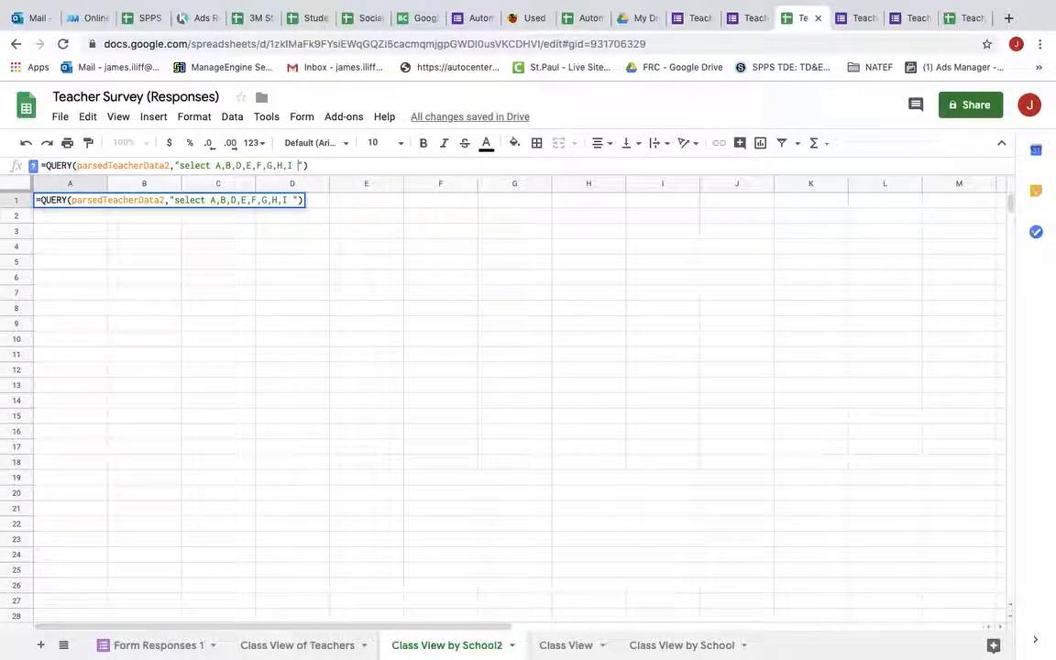
{"action": "type", "text": "here"}
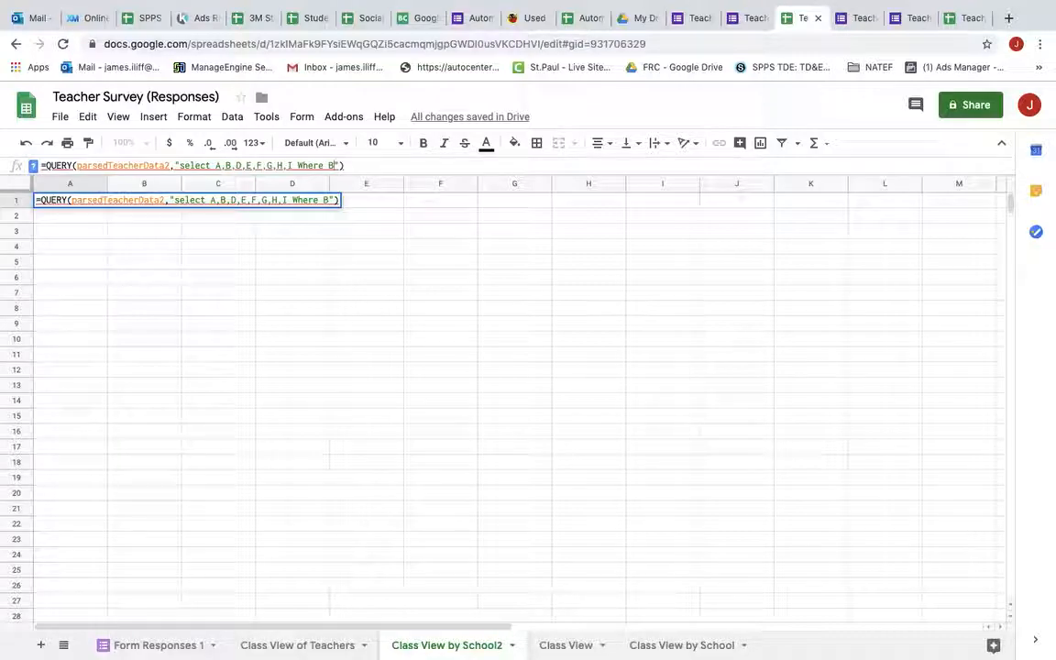
{"action": "type", "text": " B ='"}
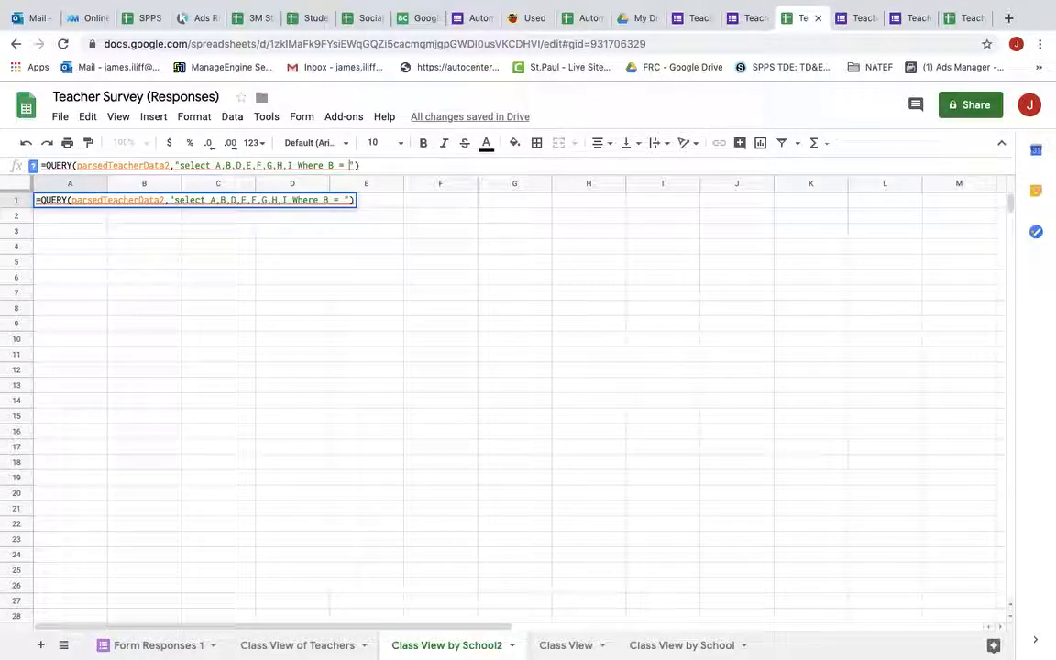
{"action": "type", "text": "''"}
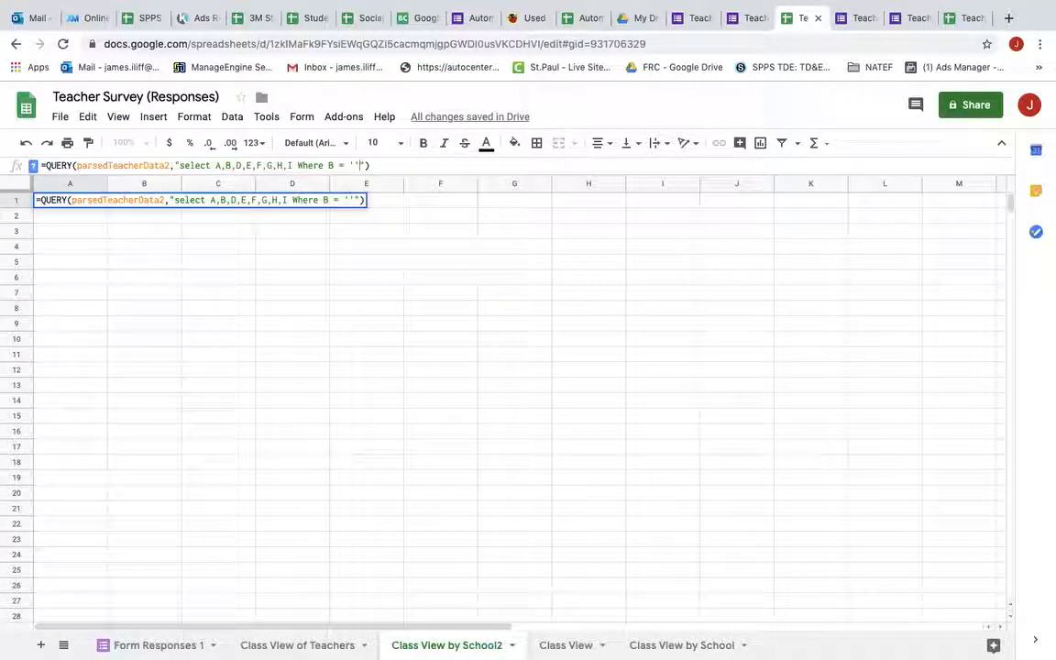
{"action": "type", "text": "Harding"}
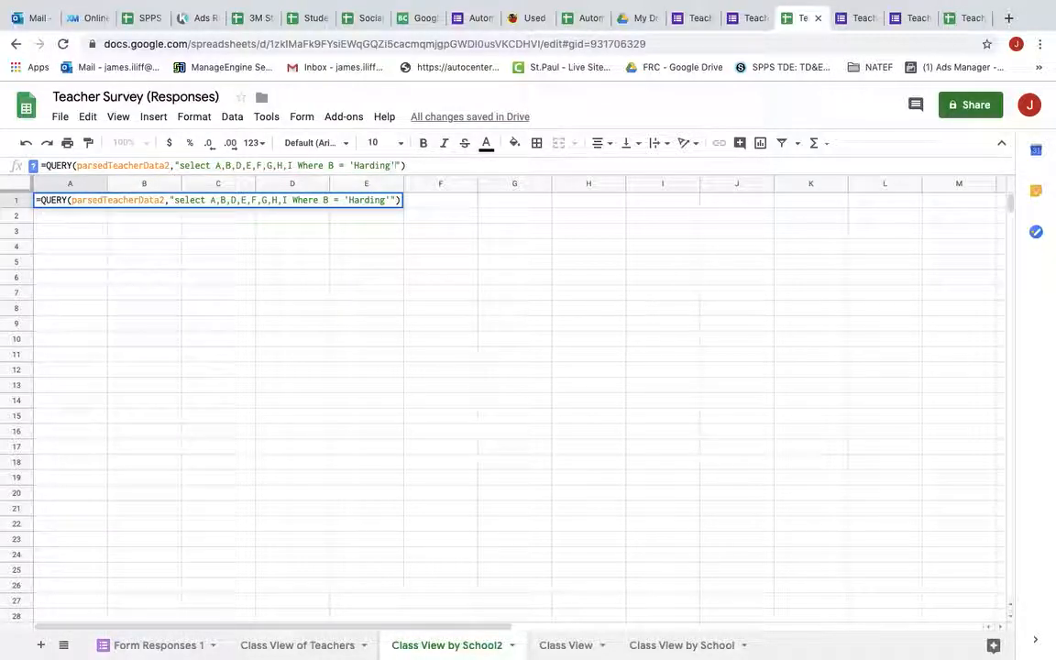
{"action": "type", "text": ",1"}
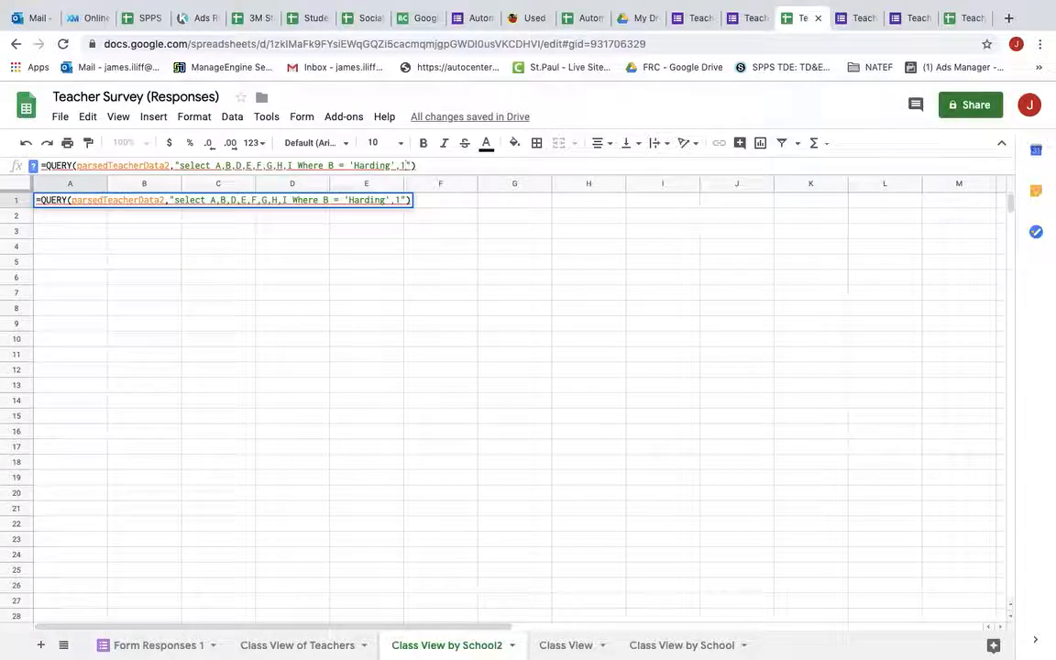
{"action": "key", "text": "Return"}
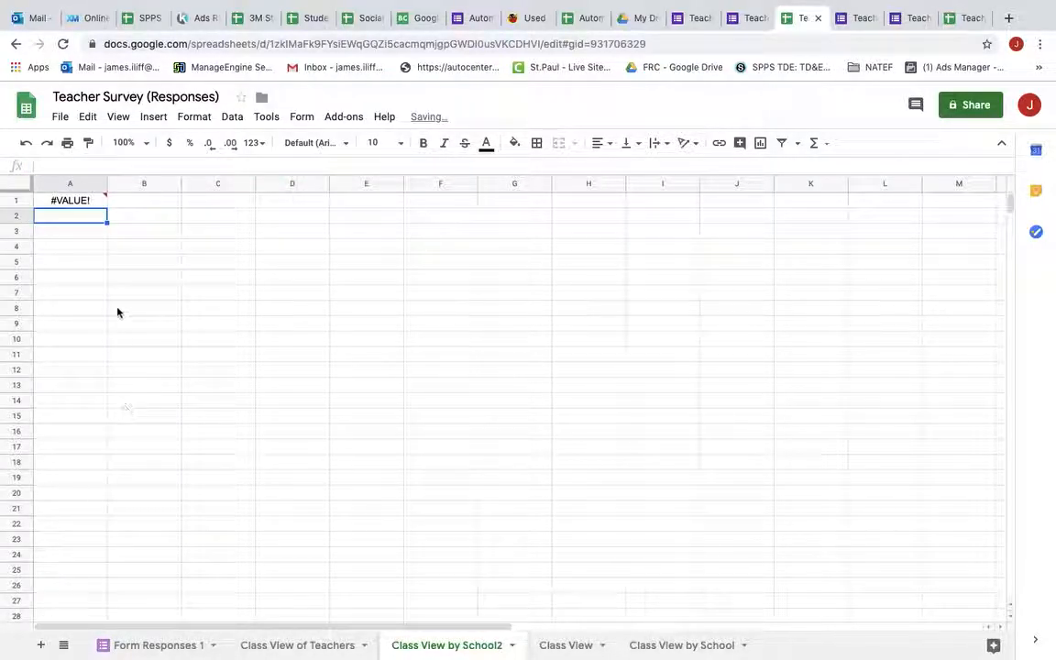
Correct the A1 query by moving the closing double quote to directly after 'Harding', before the ,1 argument.
{"action": "key", "text": "Up"}
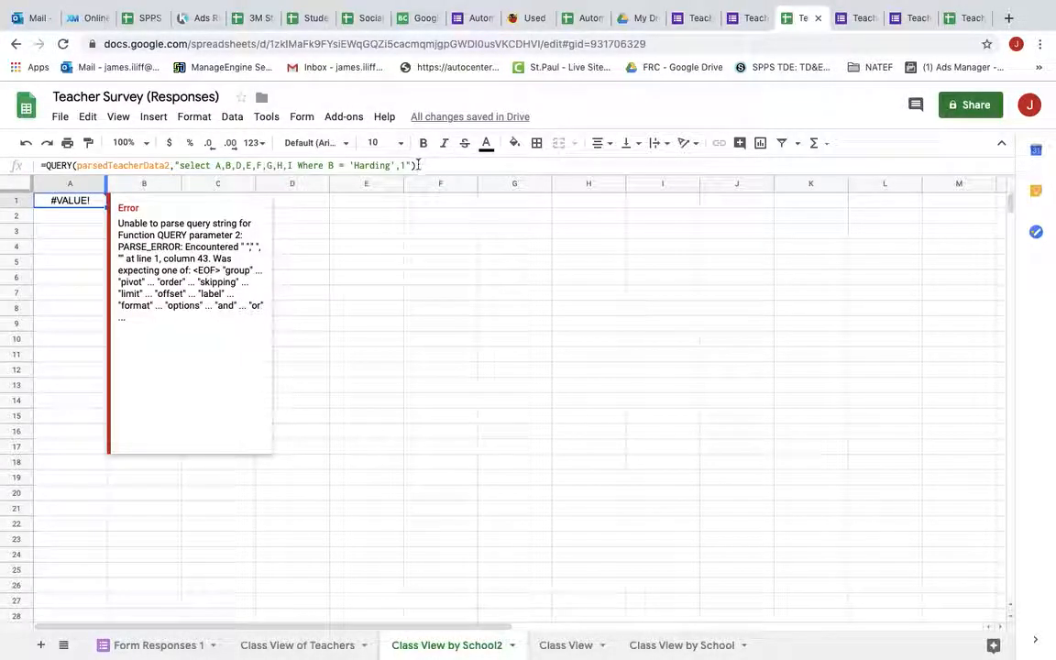
{"action": "left_click", "coordinate": [411, 164]}
{"action": "key", "text": "BackSpace"}
{"action": "key", "text": "Left"}
{"action": "key", "text": "Left"}
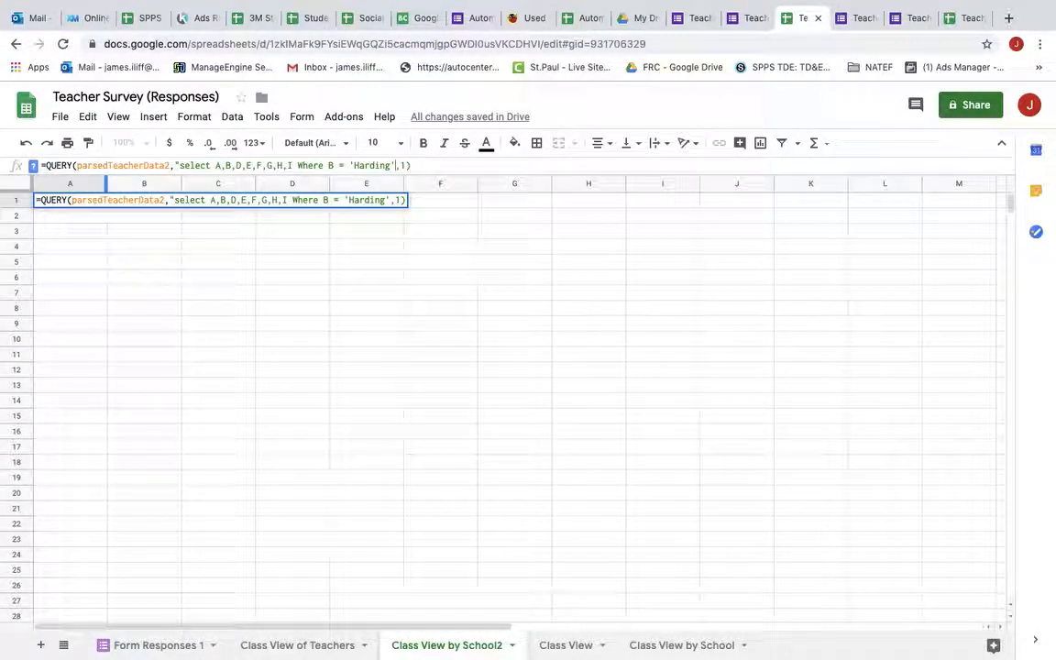
{"action": "type", "text": "\""}
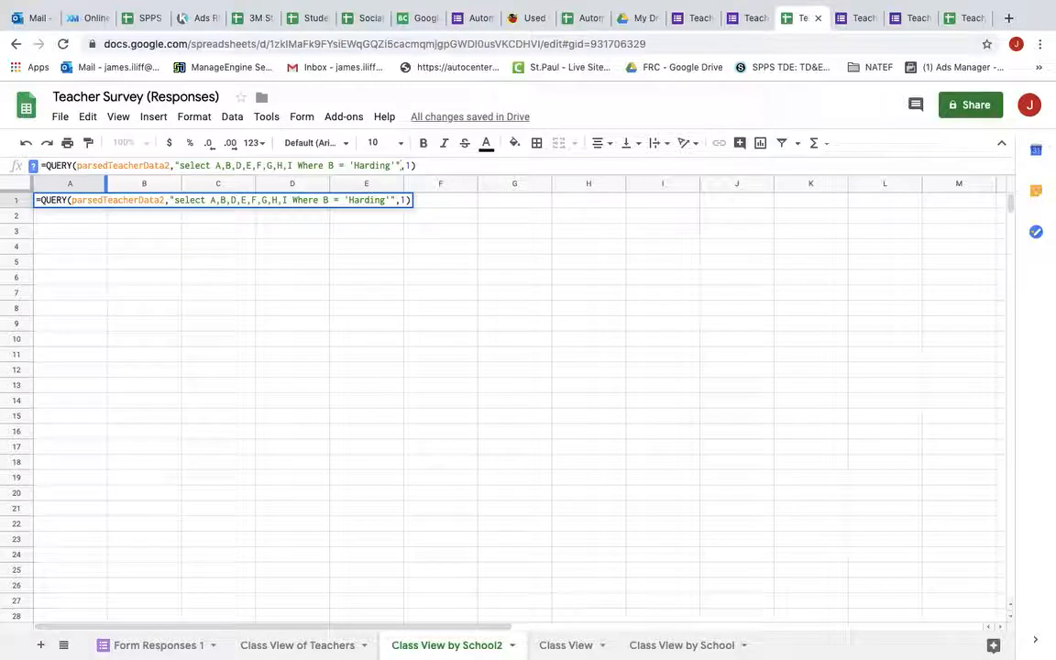
{"action": "key", "text": "Return"}
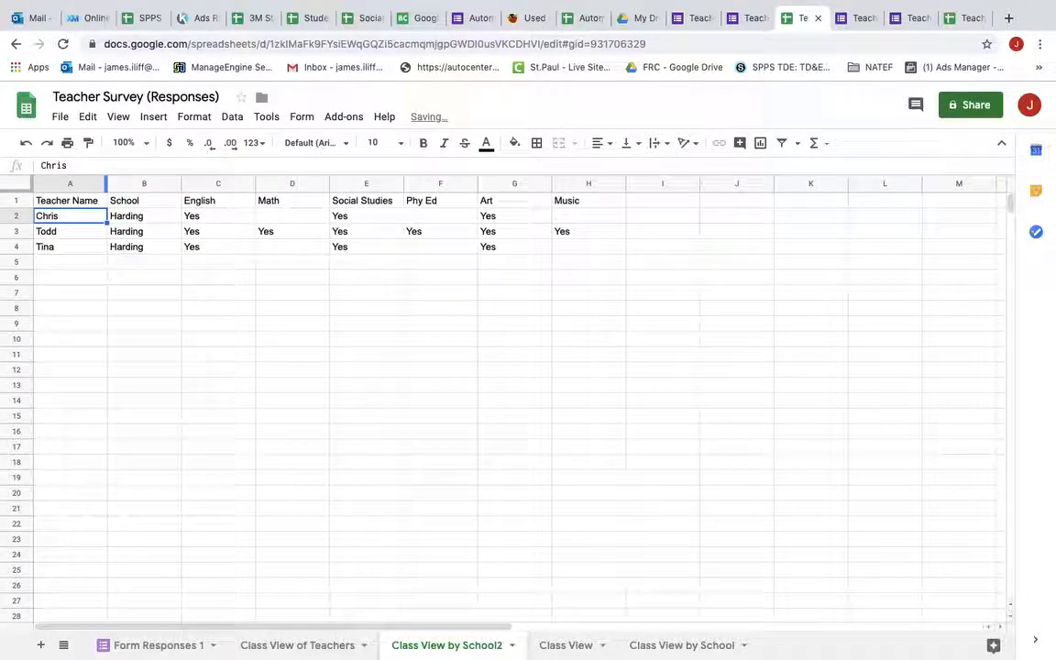
Review the A1 query's named range and selected columns against the Classes Taught column on Class View of Teachers.
{"action": "left_click", "coordinate": [96, 206]}
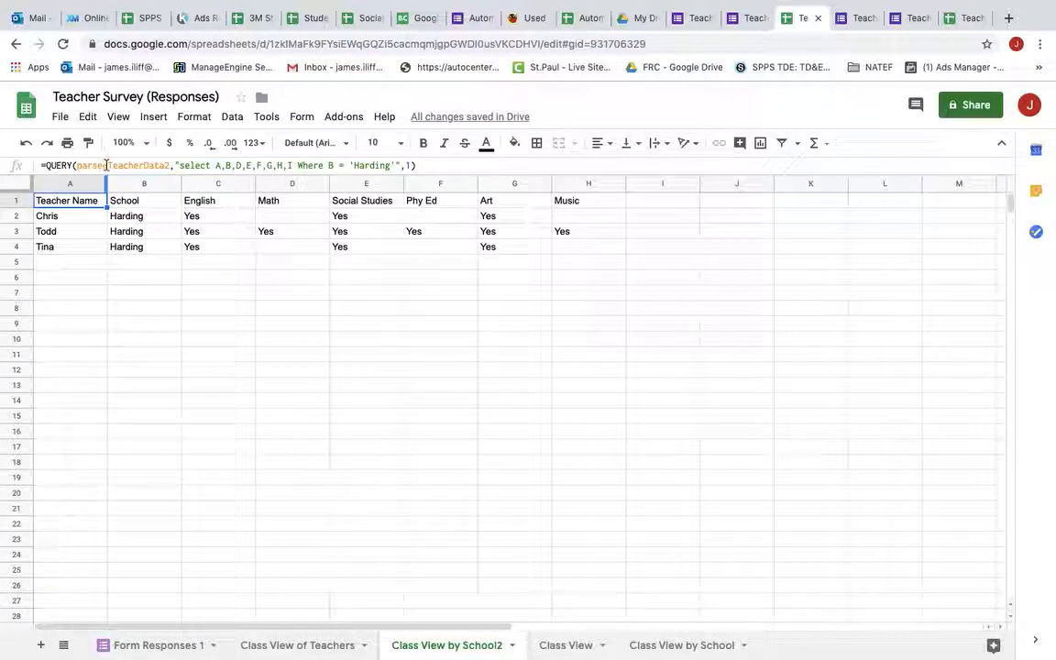
{"action": "left_click_drag", "start_coordinate": [168, 166], "coordinate": [84, 167]}
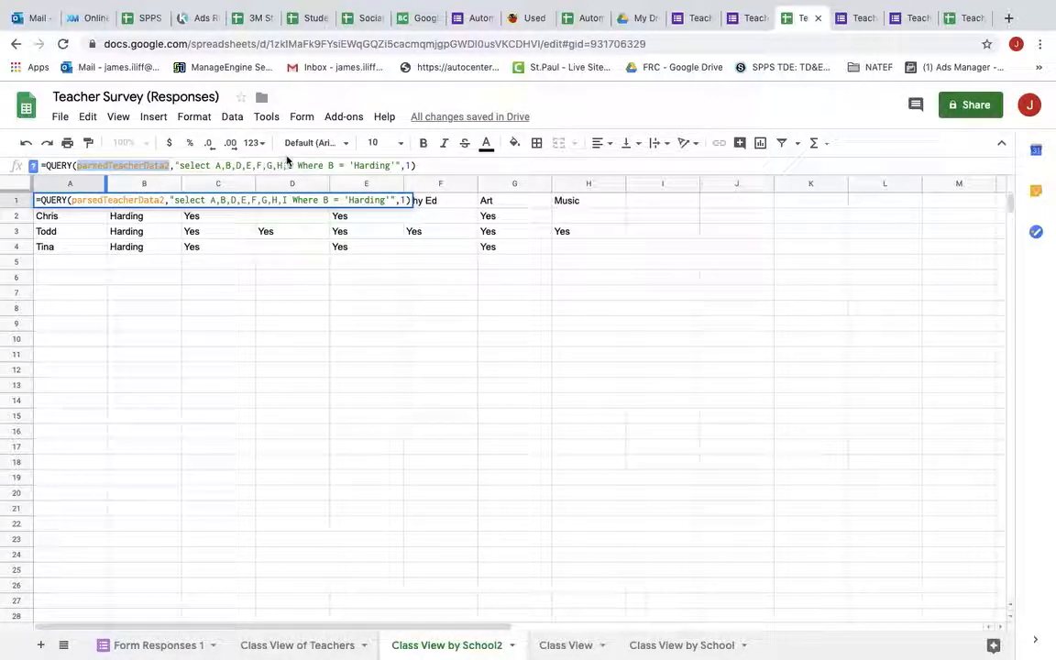
{"action": "left_click_drag", "start_coordinate": [293, 165], "coordinate": [216, 168]}
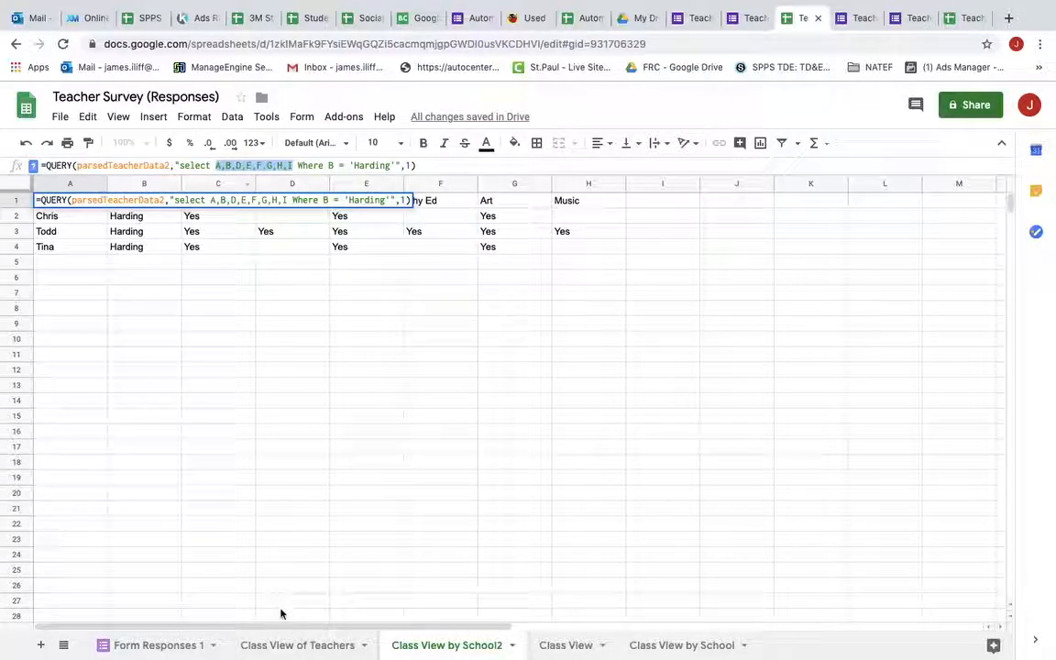
{"action": "left_click", "coordinate": [288, 644]}
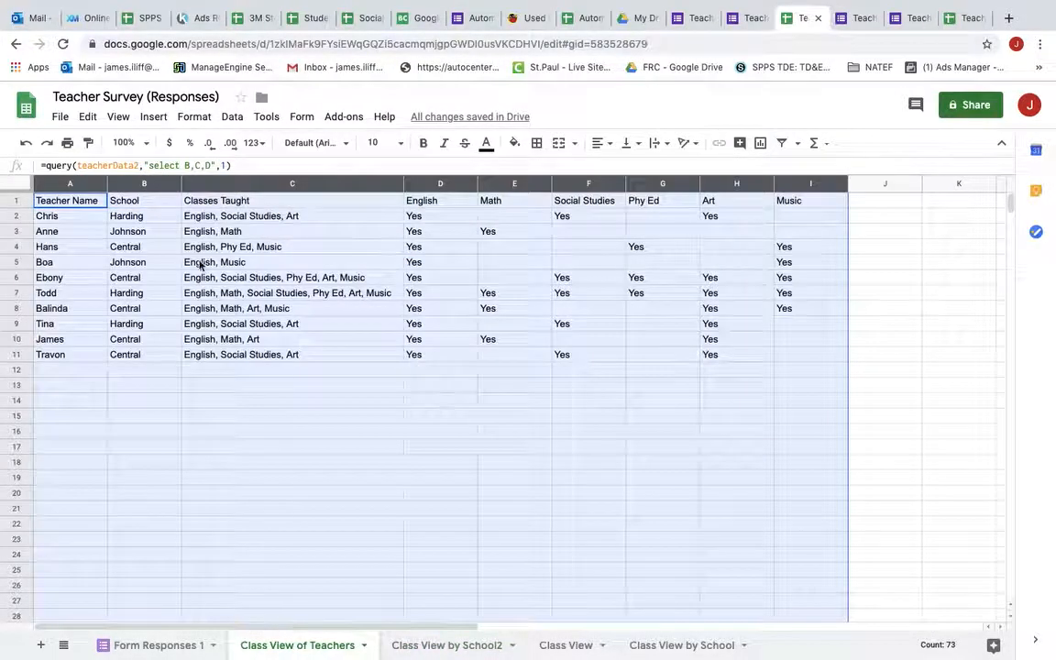
{"action": "left_click", "coordinate": [288, 312]}
{"action": "left_click", "coordinate": [277, 183]}
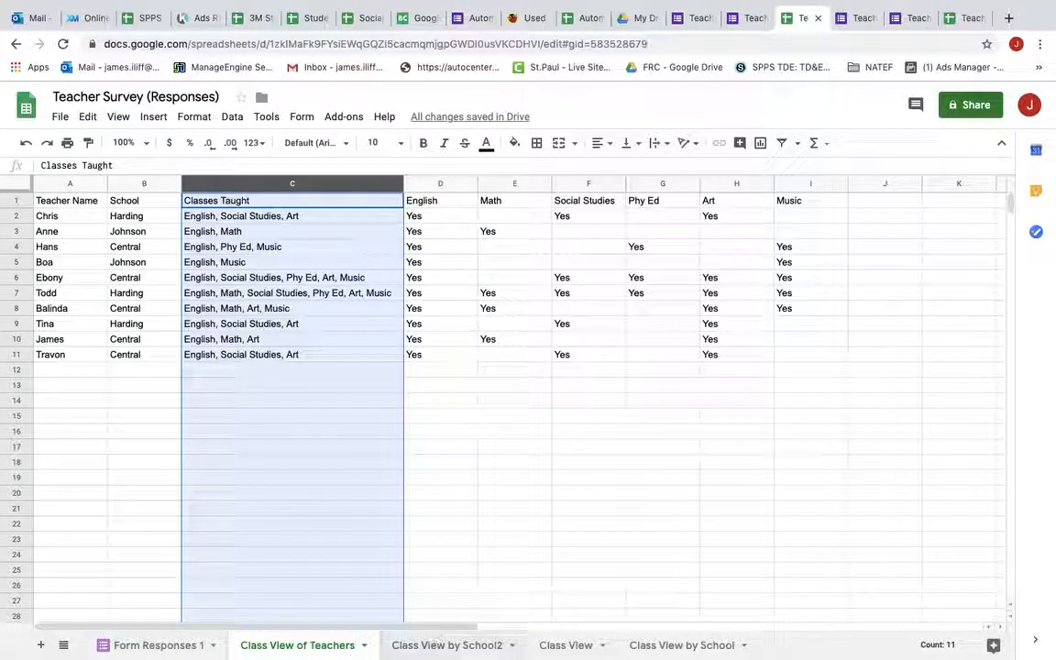
{"action": "left_click", "coordinate": [427, 646]}
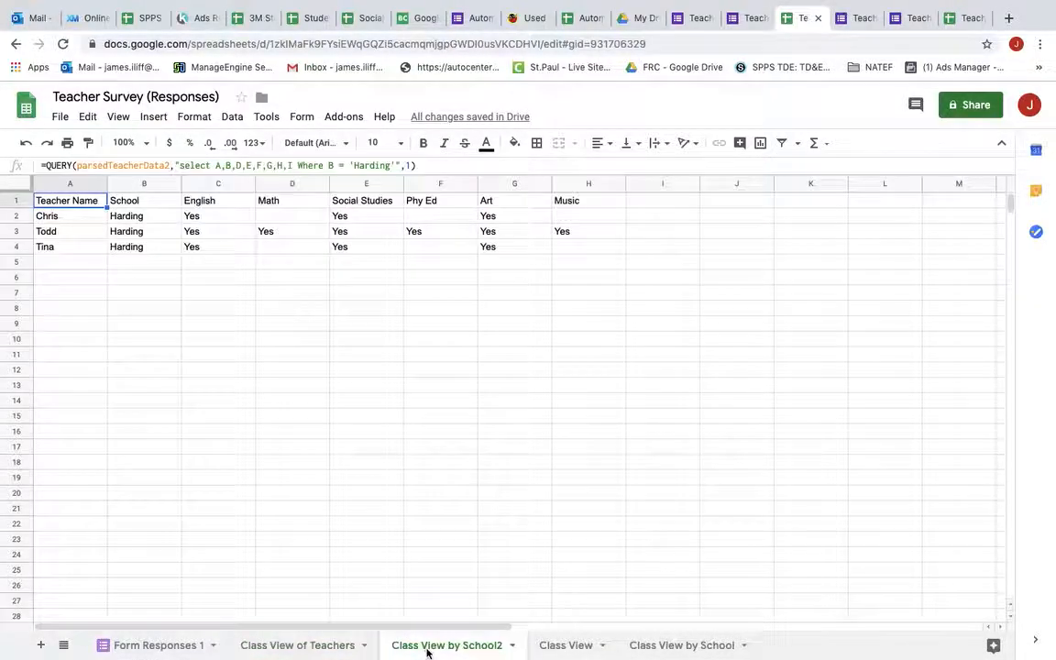
Compare the query's Where B condition with the School column on Class View of Teachers.
{"action": "double_click", "coordinate": [305, 166]}
{"action": "left_click_drag", "start_coordinate": [337, 168], "coordinate": [331, 167]}
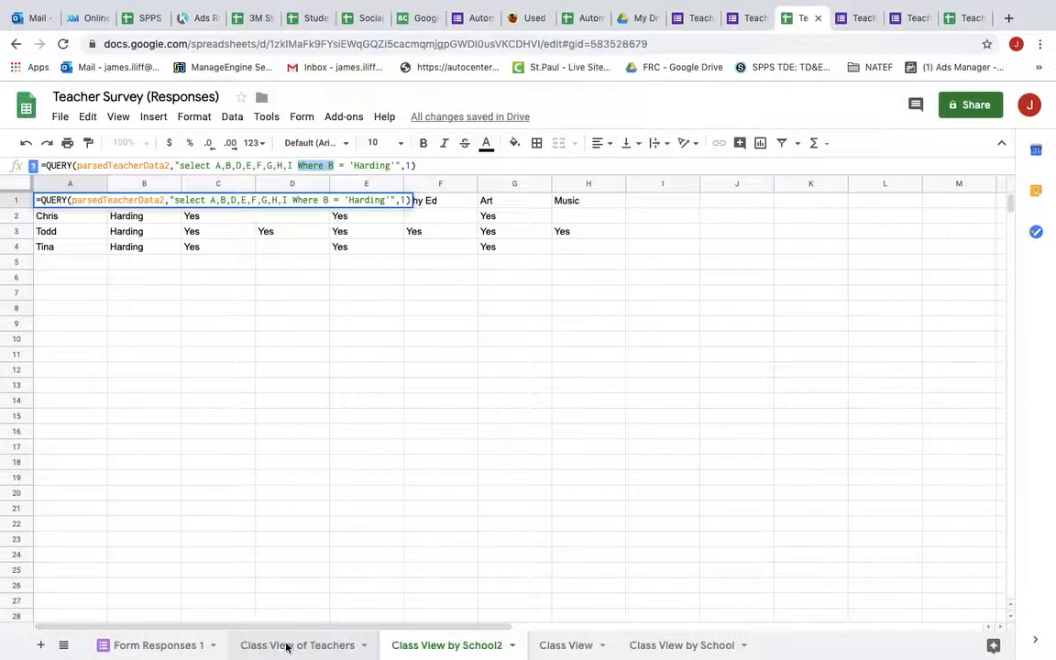
{"action": "left_click", "coordinate": [286, 646]}
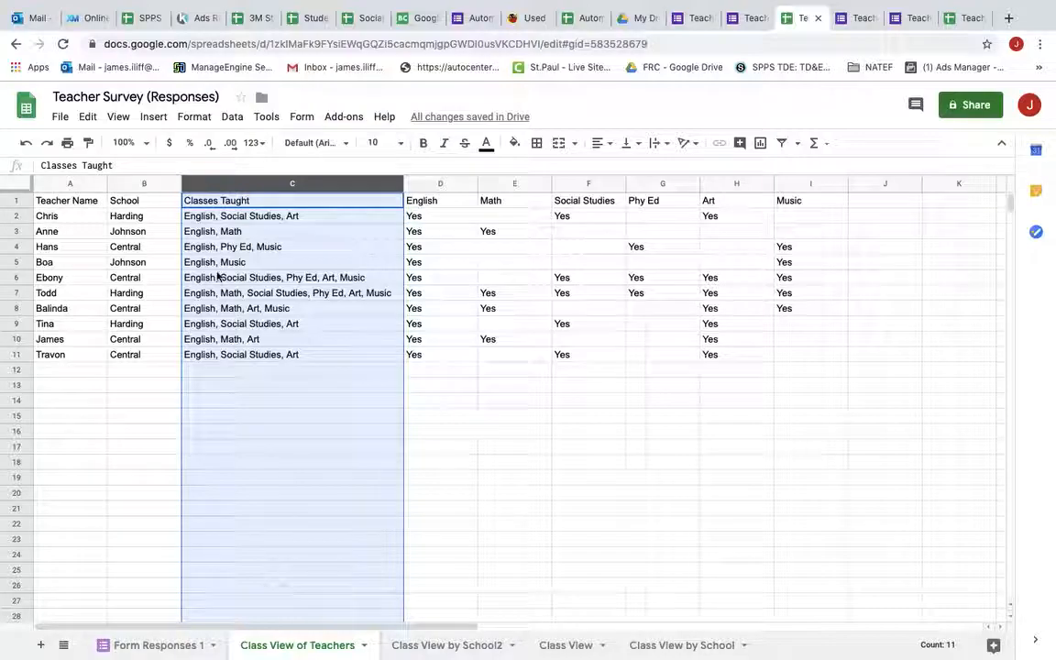
{"action": "left_click", "coordinate": [147, 184]}
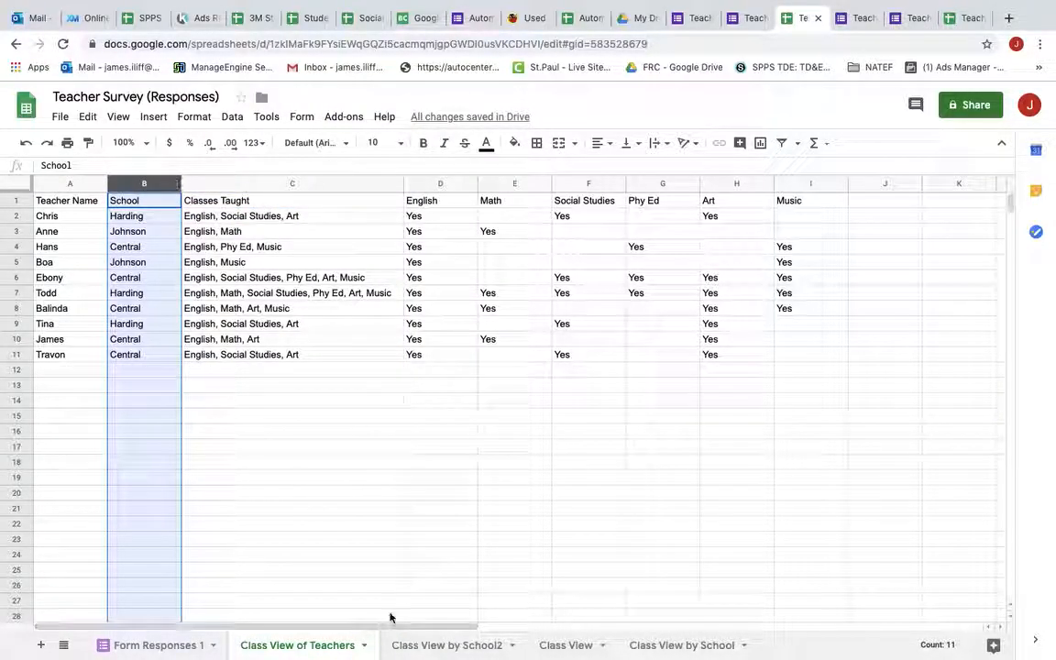
{"action": "left_click", "coordinate": [440, 644]}
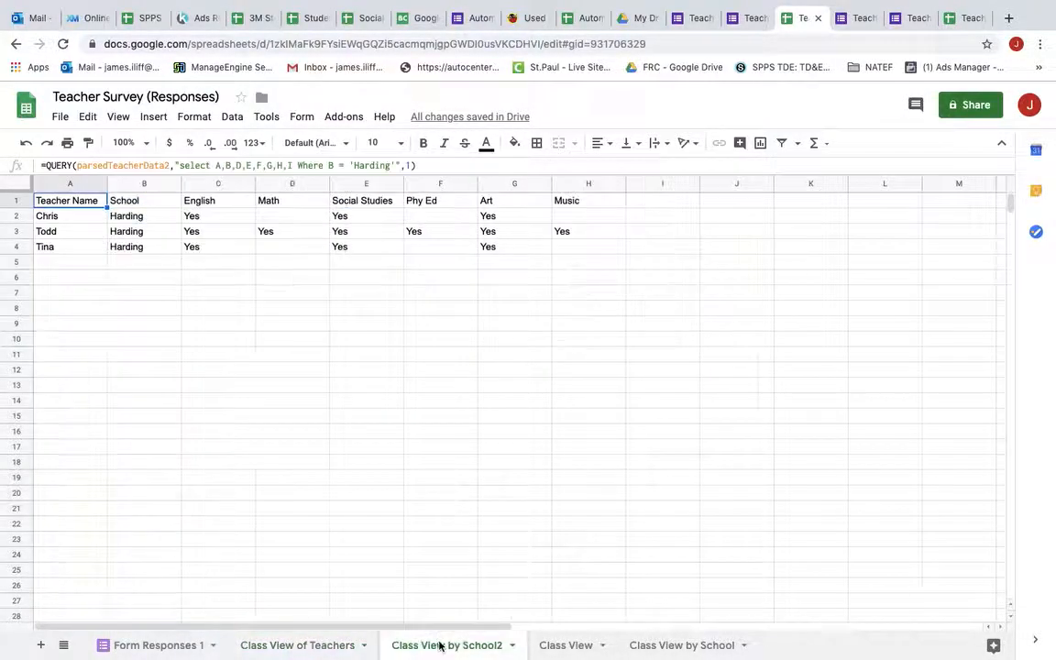
Examine the Harding criterion and header argument in the A1 query, comparing the source sheet with the filtered sheet.
{"action": "left_click", "coordinate": [388, 166]}
{"action": "left_click_drag", "start_coordinate": [387, 166], "coordinate": [356, 166]}
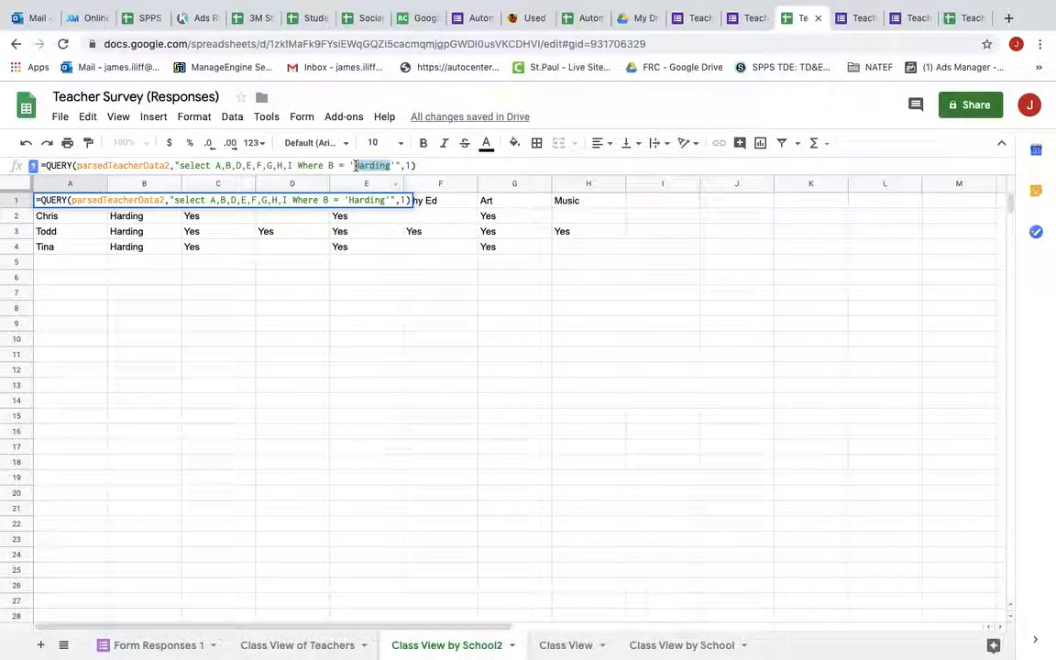
{"action": "left_click", "coordinate": [412, 166]}
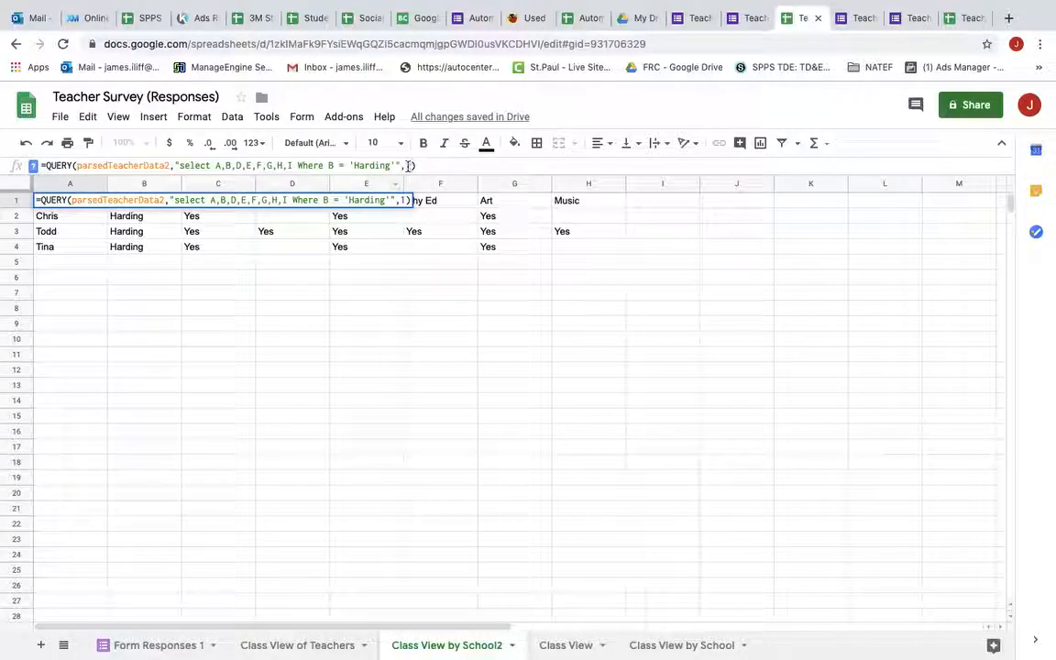
{"action": "left_click", "coordinate": [311, 644]}
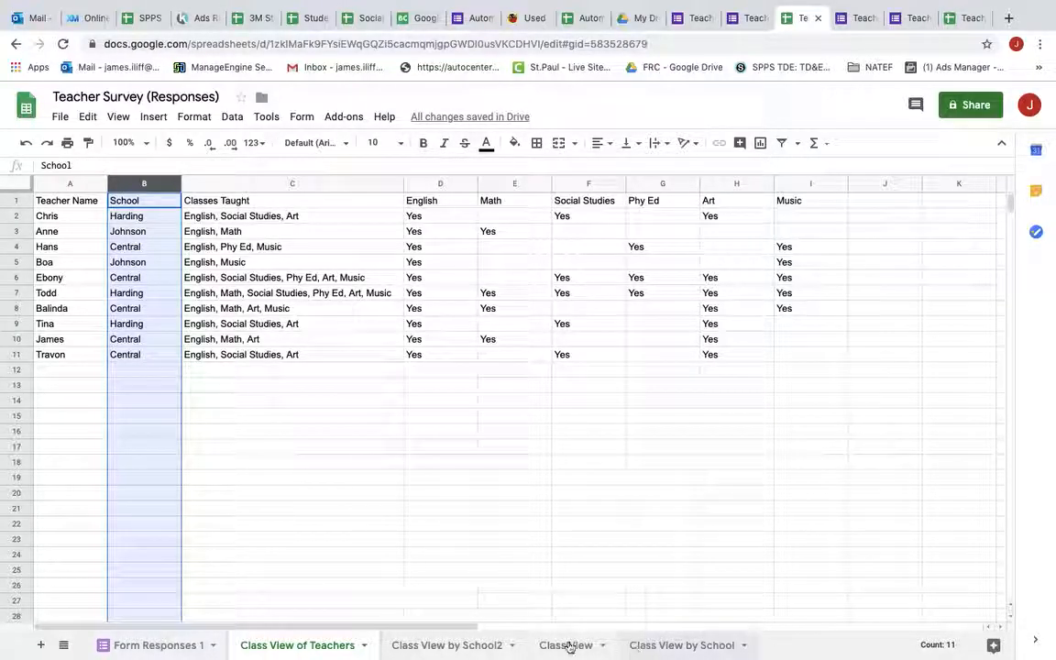
{"action": "left_click", "coordinate": [472, 646]}
{"action": "left_click", "coordinate": [446, 325]}
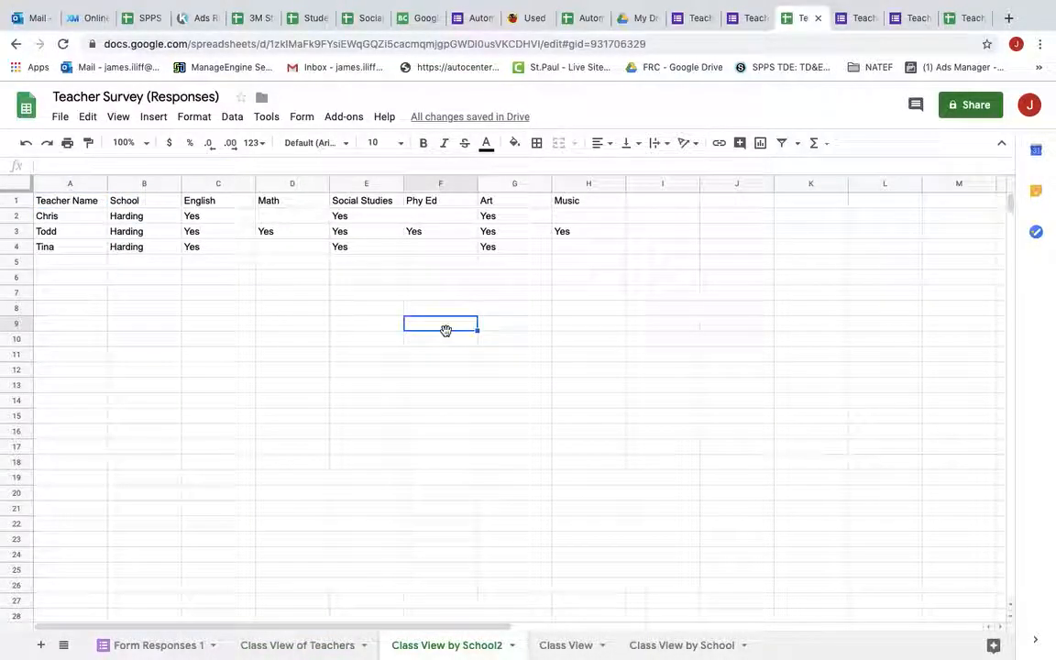
{"action": "left_click", "coordinate": [80, 204]}
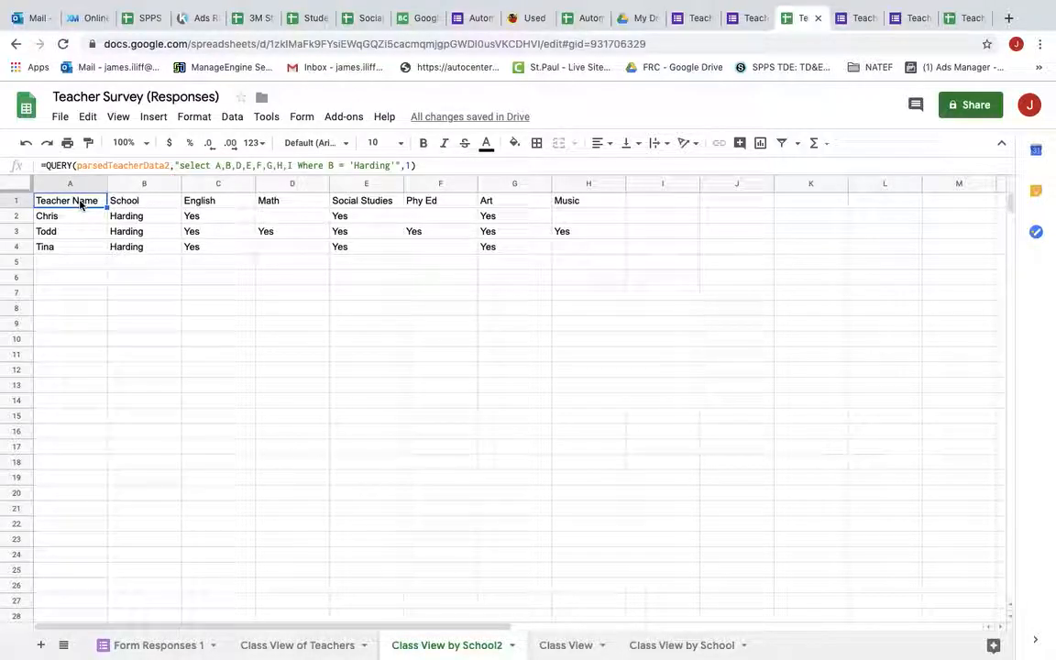
Rename the Class View by School2 sheet to Harding.
{"action": "double_click", "coordinate": [449, 649]}
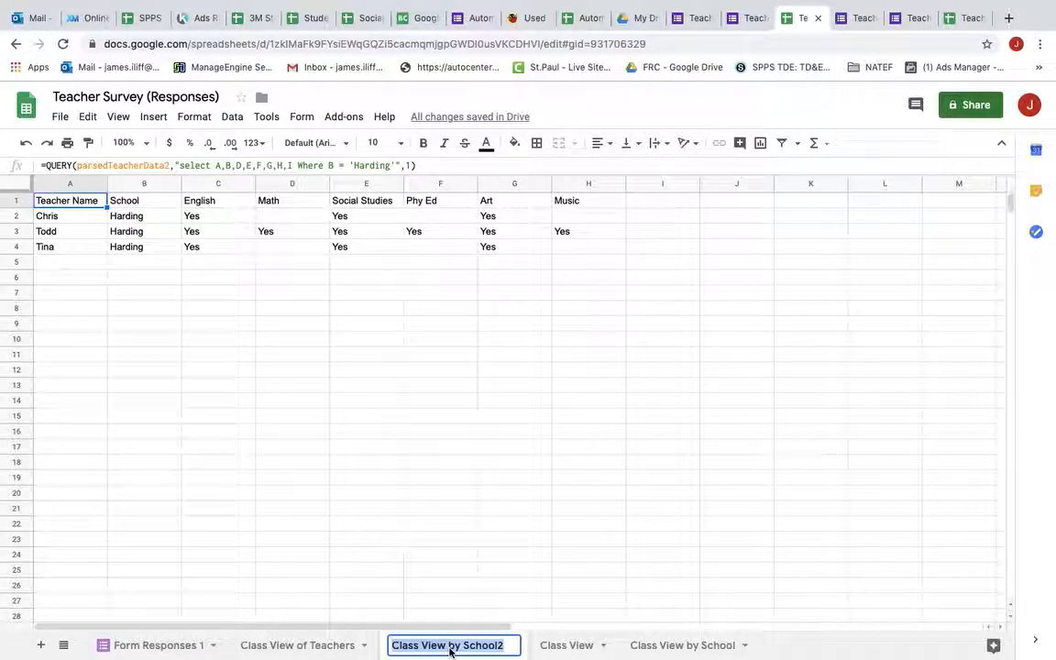
{"action": "type", "text": "Harding"}
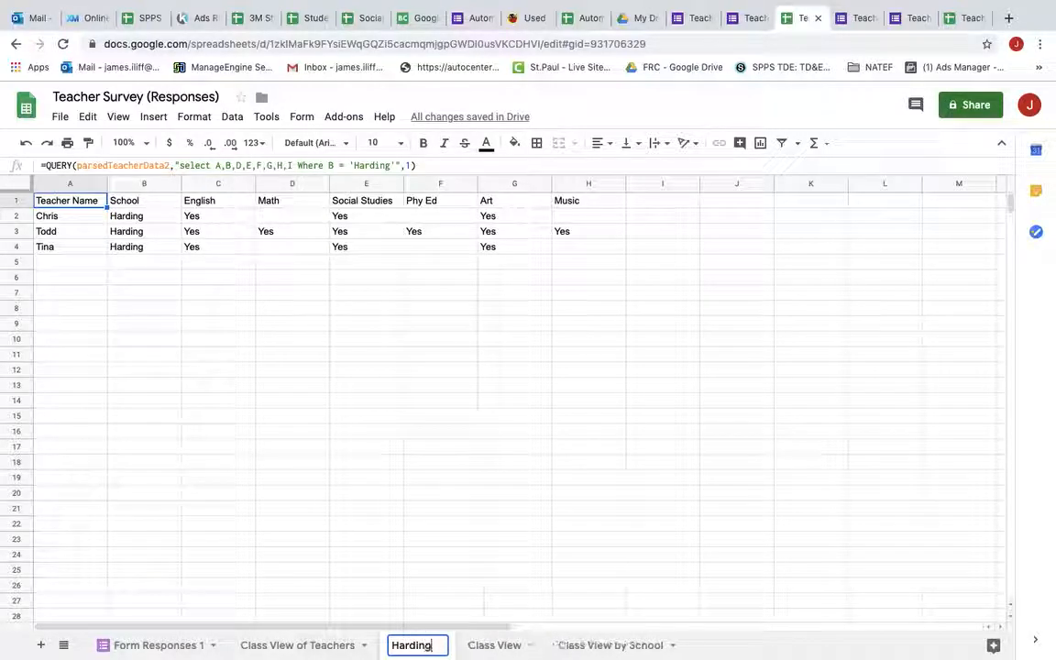
{"action": "key", "text": "Return"}
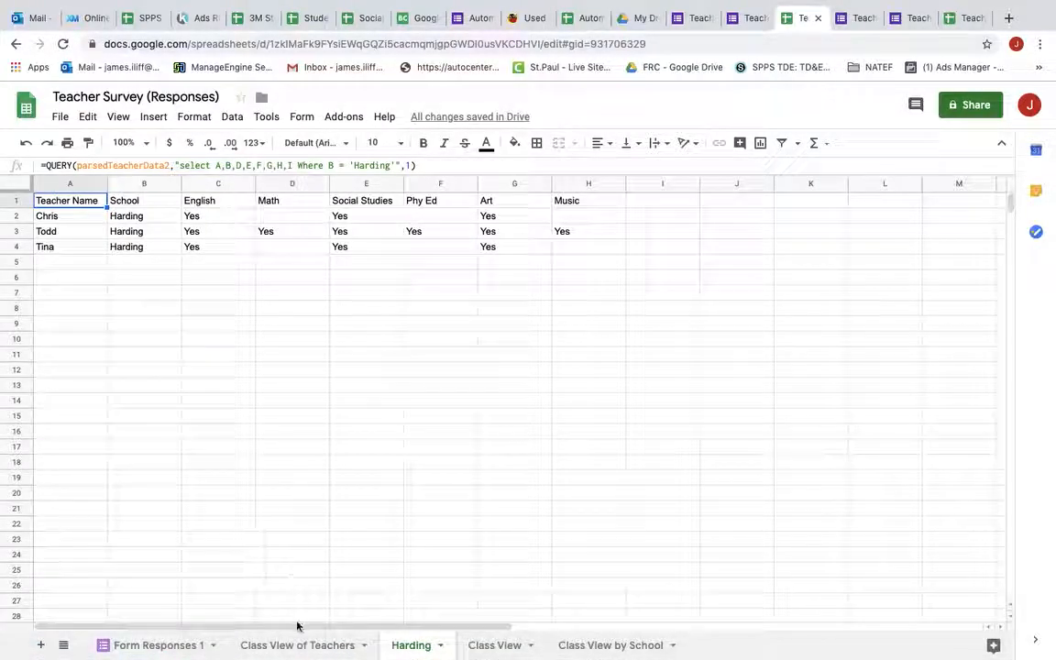
Submit a survey response with a teacher name, school Harding and classes Social Studies, Art and Music, and return to the Harding sheet.
{"action": "left_click", "coordinate": [854, 25]}
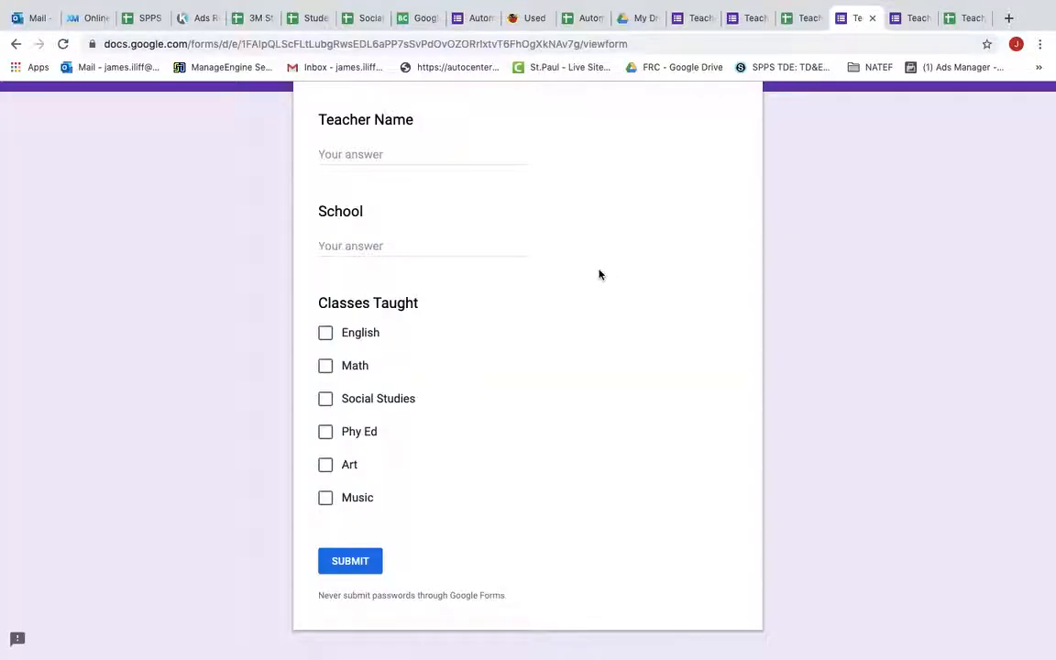
{"action": "left_click", "coordinate": [448, 154]}
{"action": "type", "text": "Boa"}
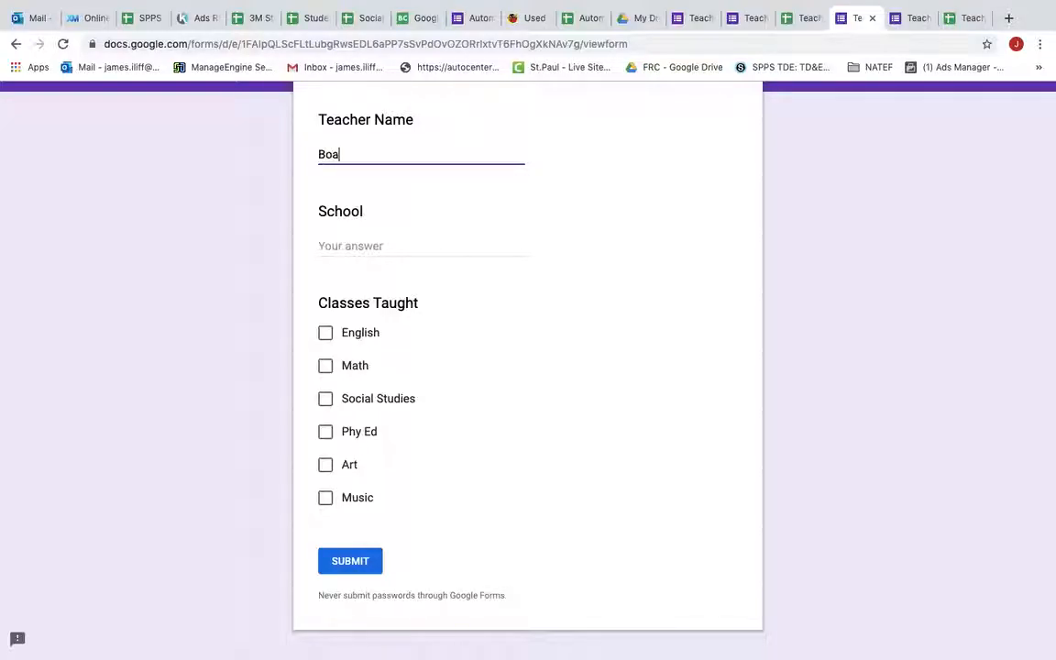
{"action": "key", "text": "Tab"}
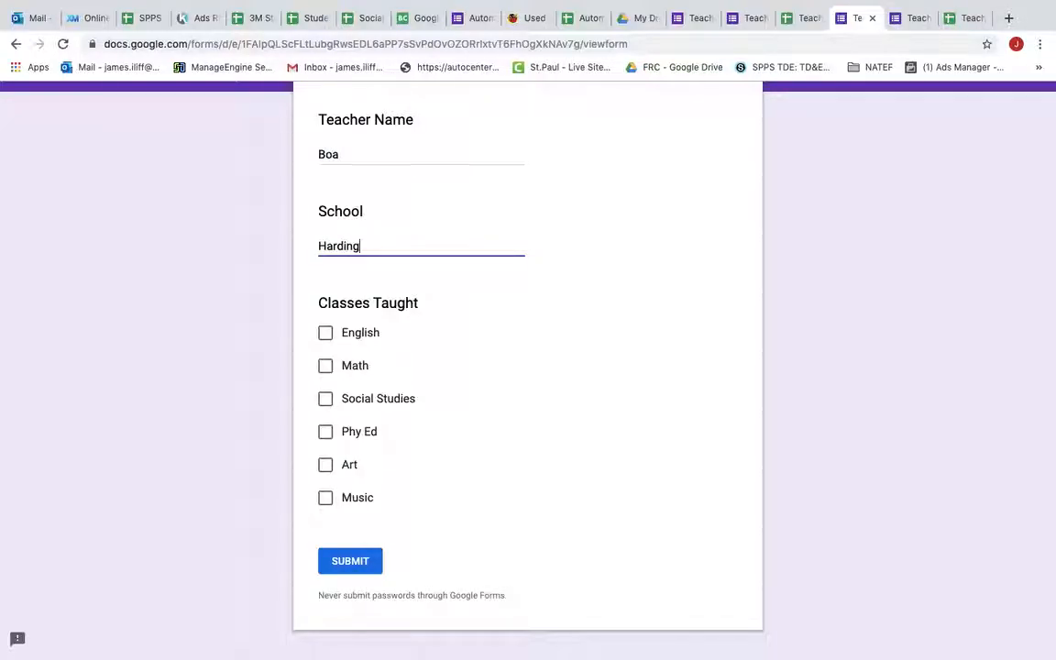
{"action": "left_click", "coordinate": [327, 334]}
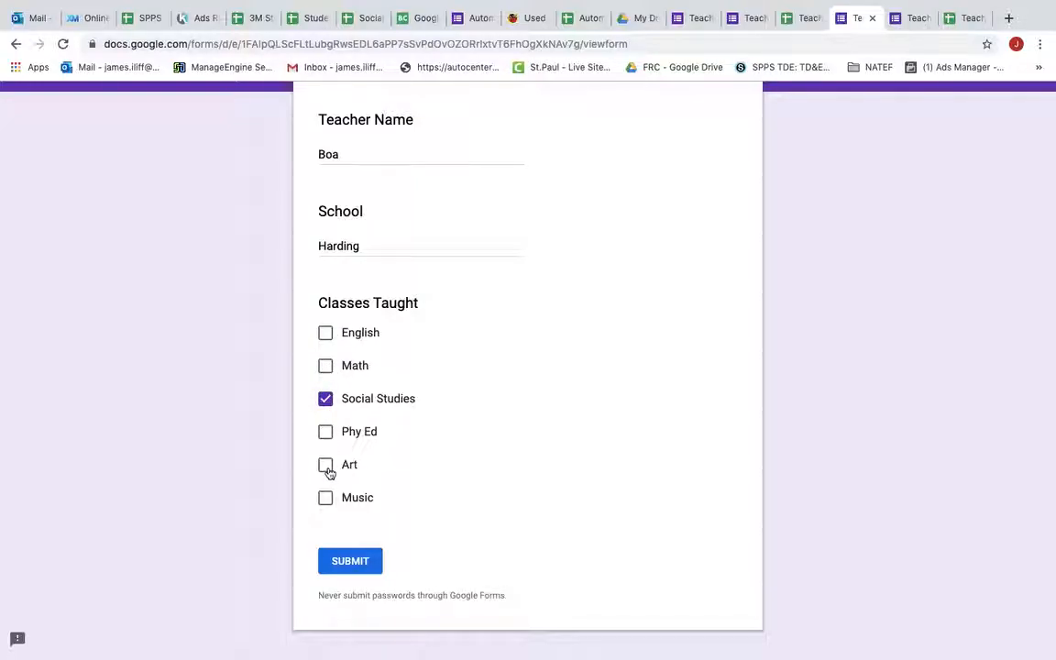
{"action": "left_click", "coordinate": [348, 560]}
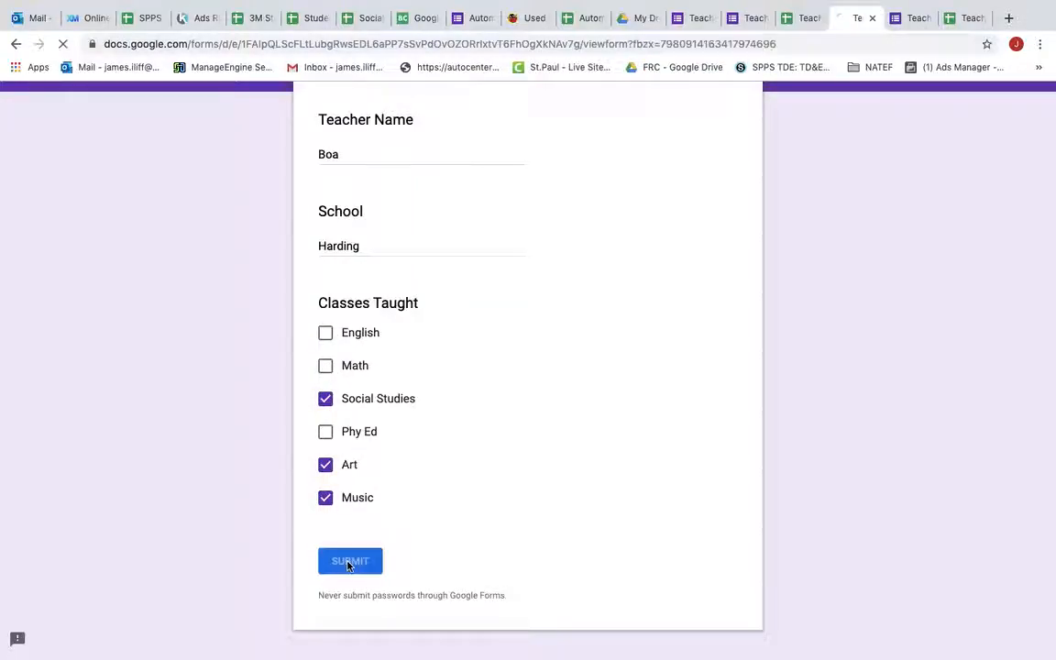
{"action": "left_click", "coordinate": [799, 20]}
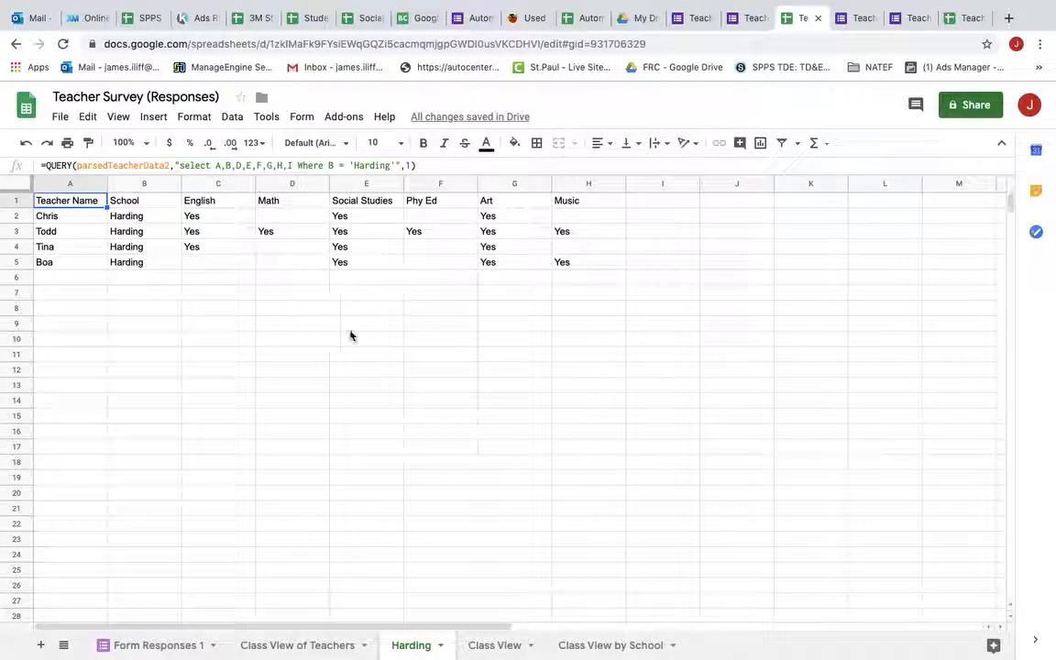
{"action": "mouse_move", "coordinate": [471, 642]}
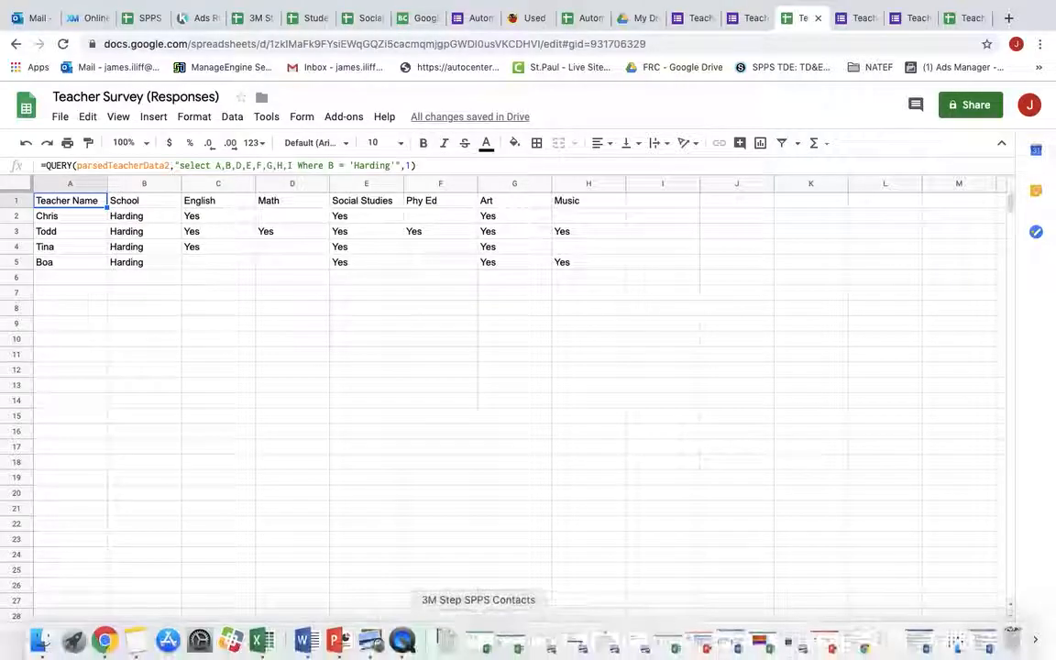
{"action": "left_click", "coordinate": [405, 640]}
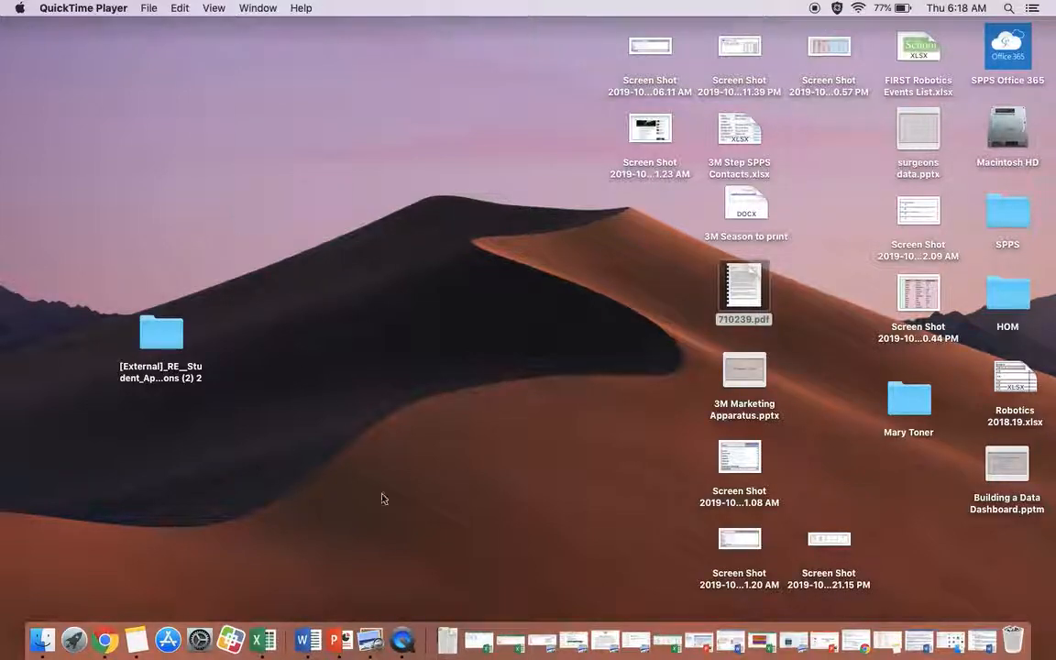
{"action": "right_click", "coordinate": [403, 640]}
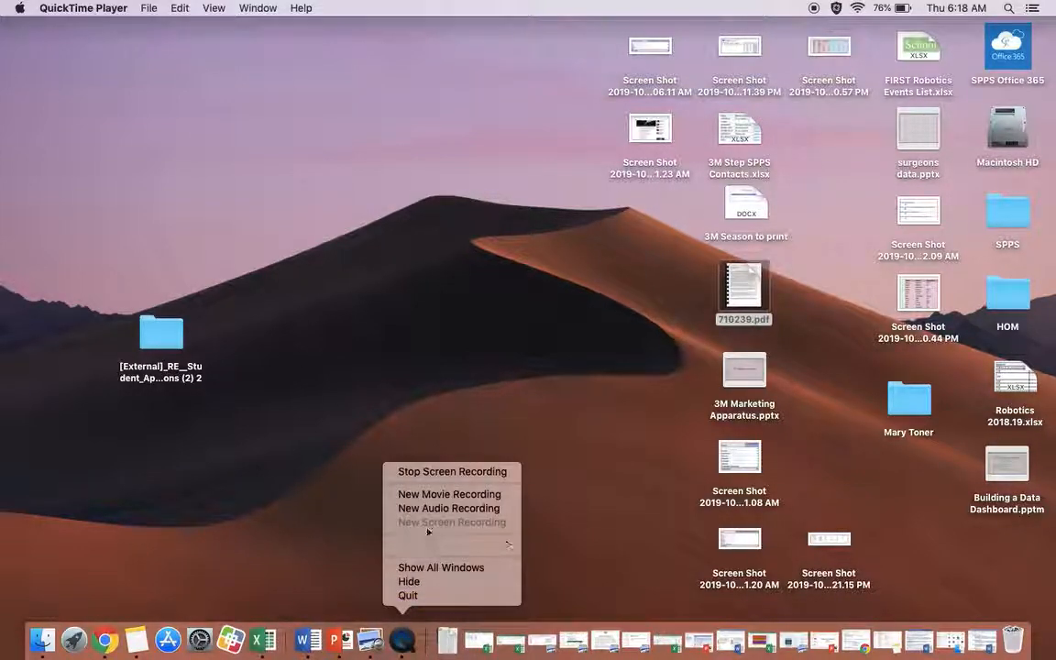